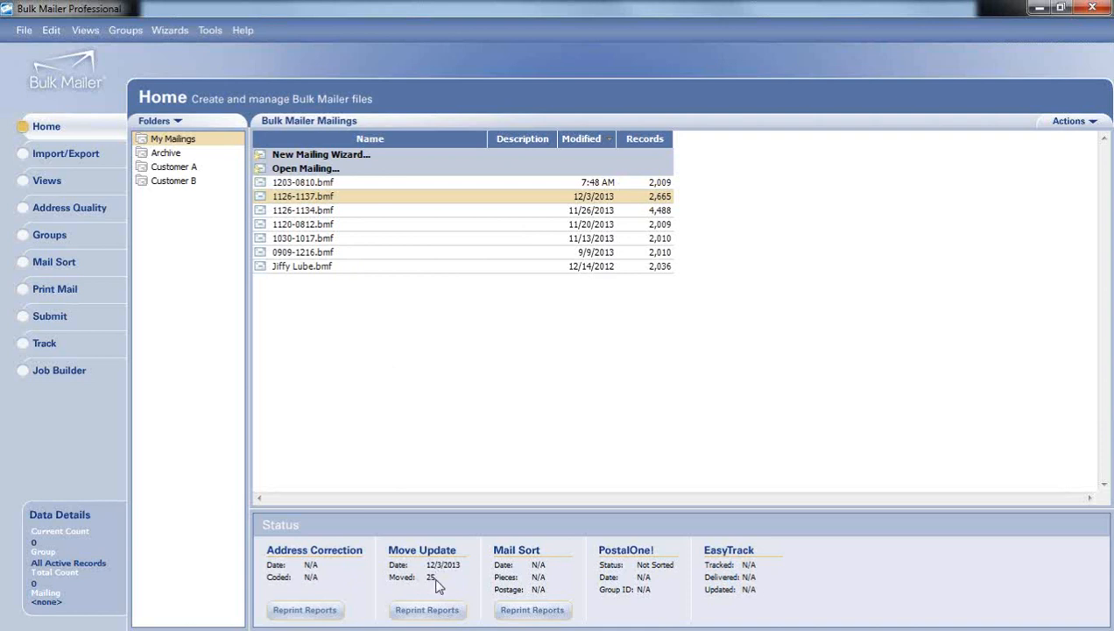
# - Add the Correction Date, Move Date and Moved Records columns to the mailings list
pyautogui.click(388, 244)
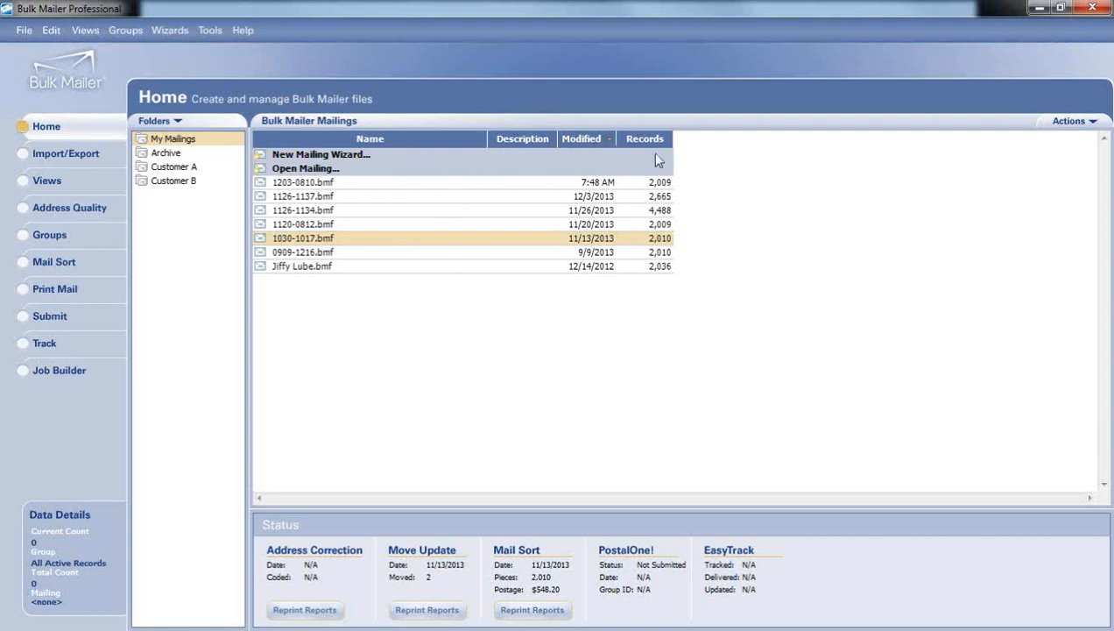
pyautogui.rightClick(561, 326)
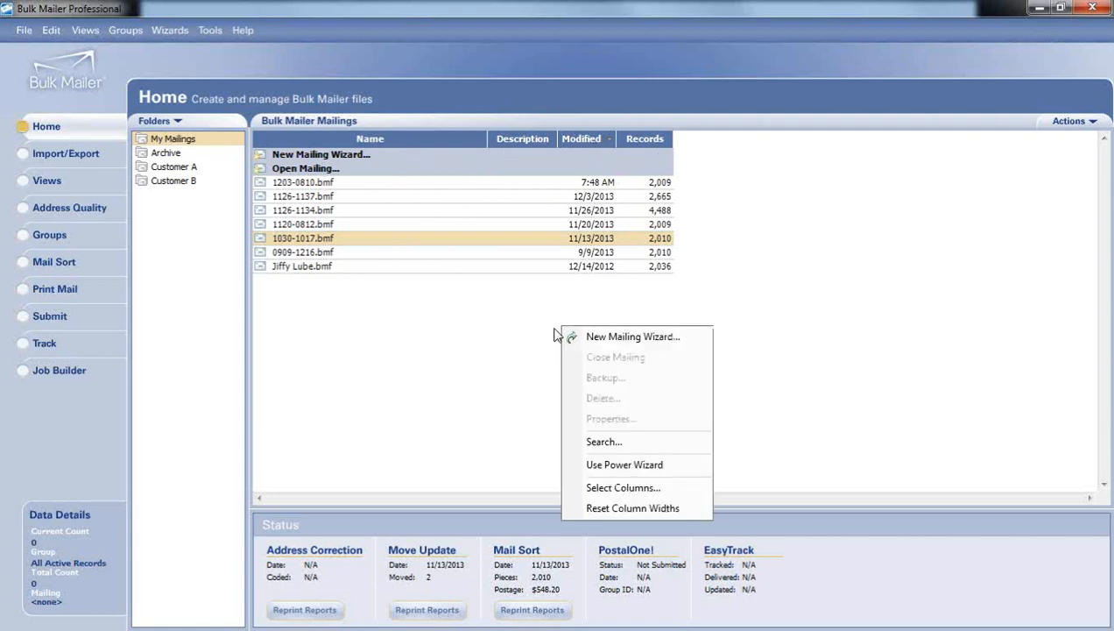
pyautogui.click(603, 493)
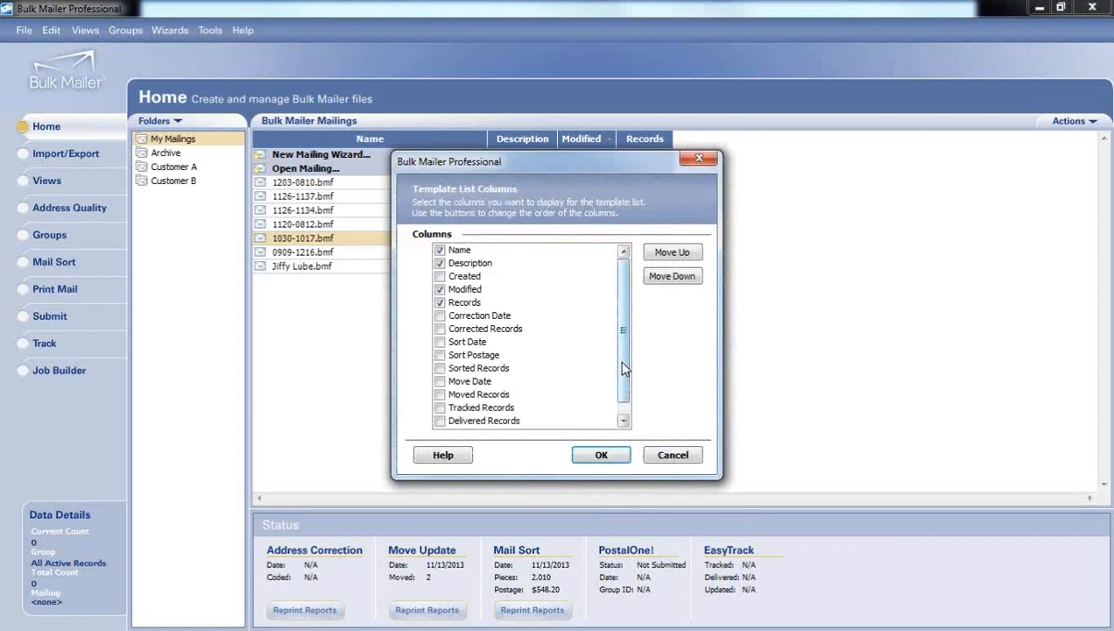
pyautogui.scroll(-1, 623, 369)
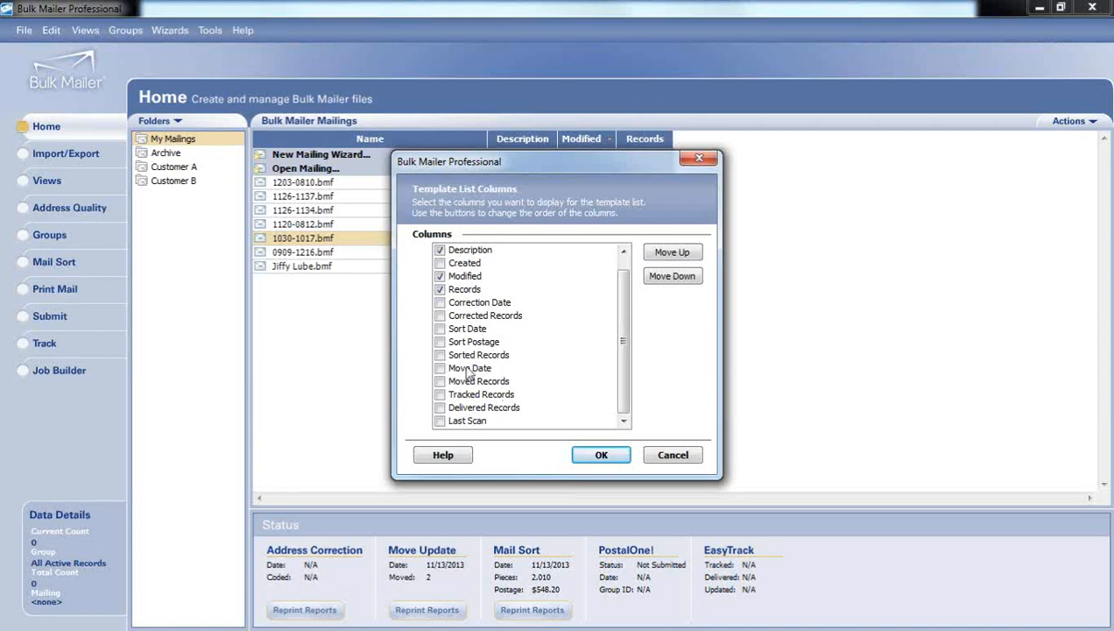
pyautogui.click(440, 302)
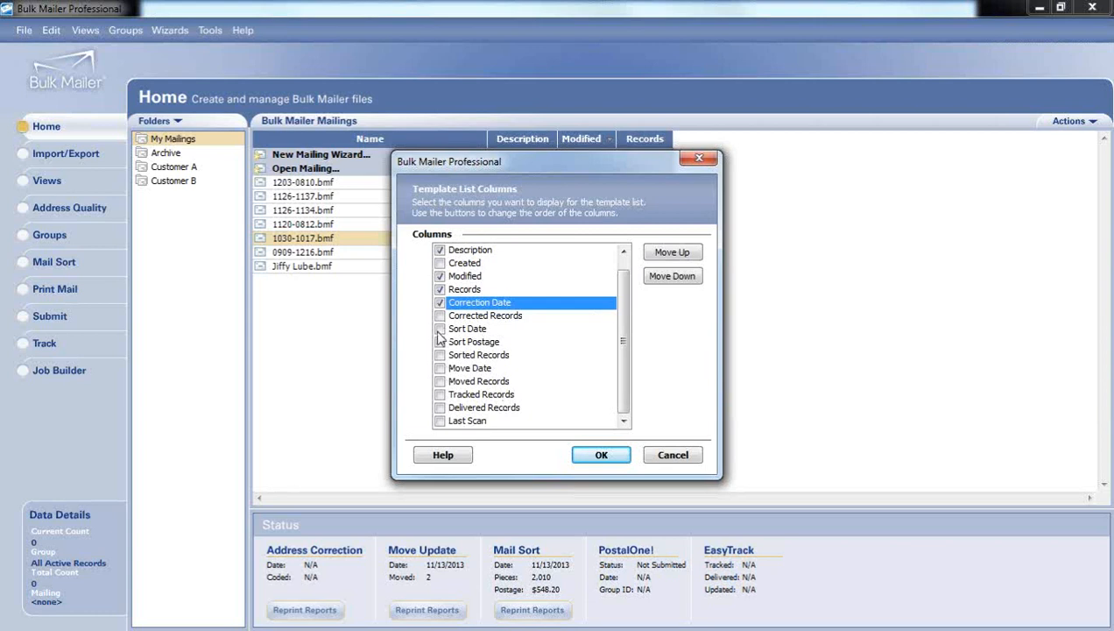
pyautogui.click(440, 381)
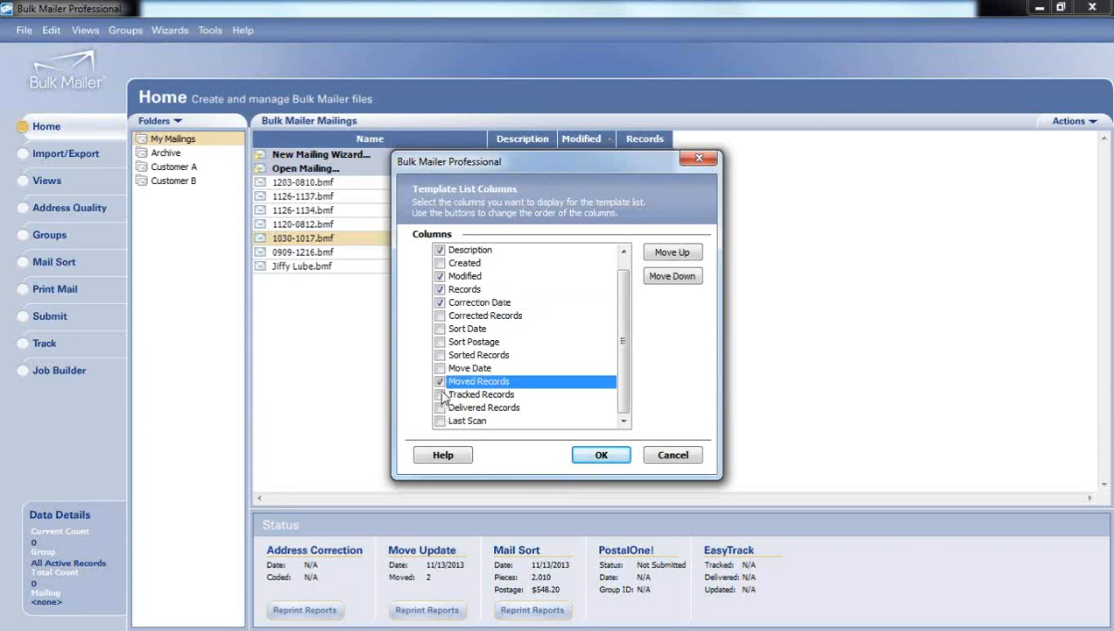
pyautogui.click(443, 369)
pyautogui.click(440, 368)
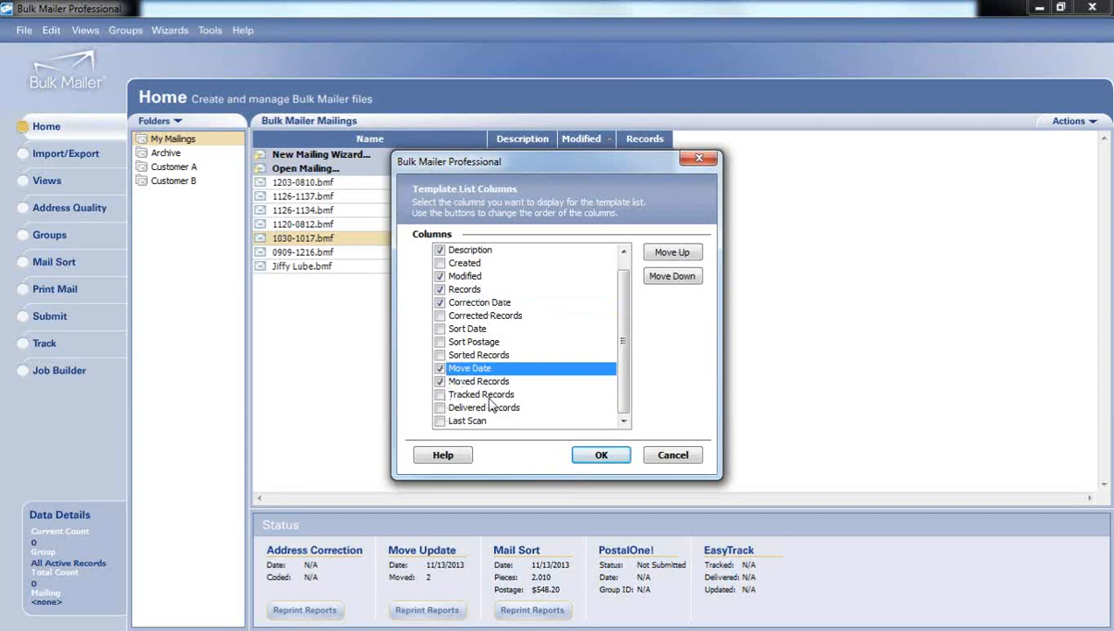
pyautogui.click(598, 457)
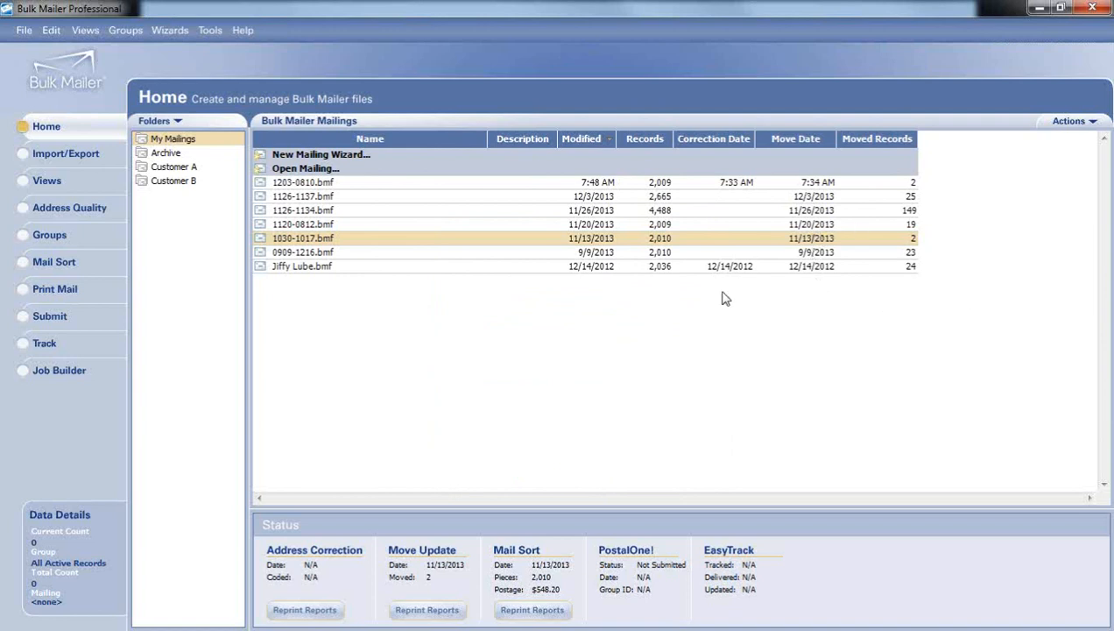
# - Add a mailing folder named Customer C, move Jiffy Lube.bmf from My Mailings into it and view the folder
pyautogui.rightClick(159, 202)
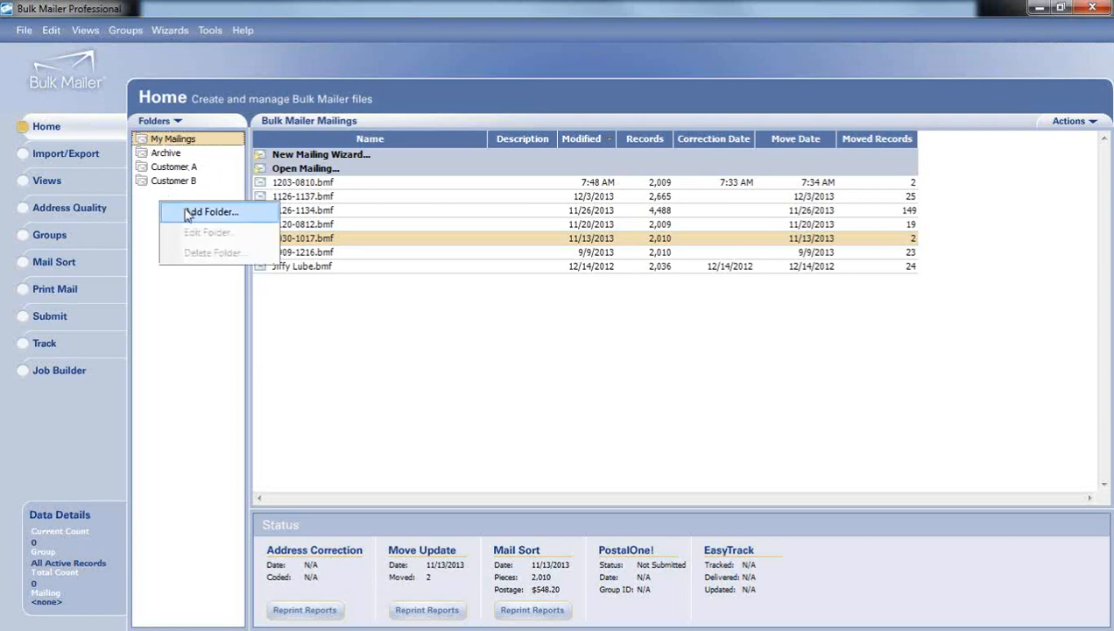
pyautogui.click(190, 215)
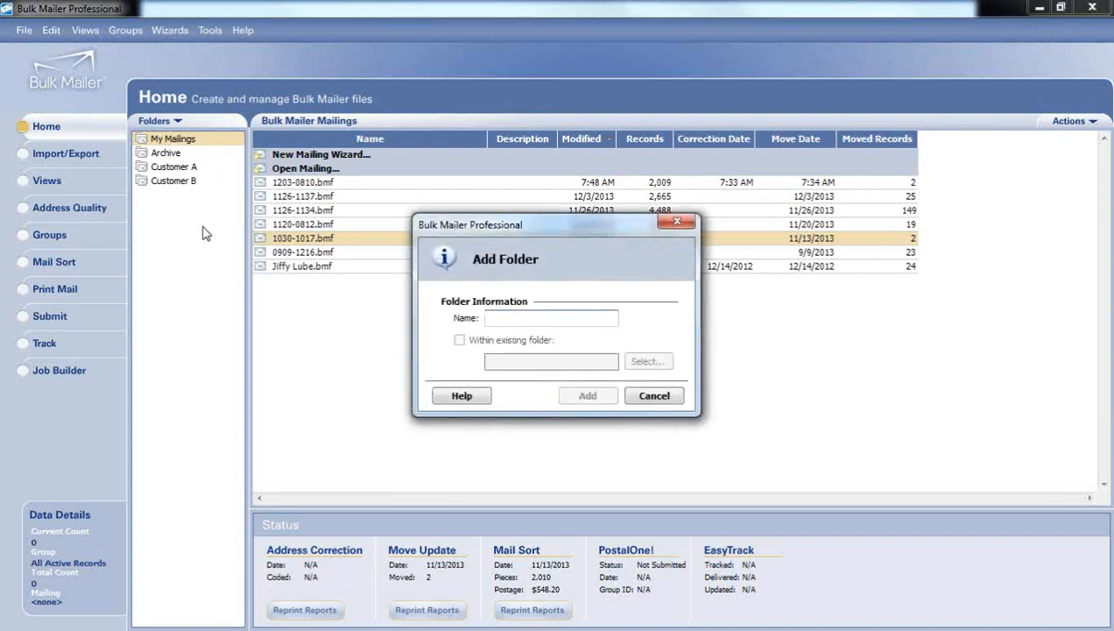
pyautogui.write('Custom')
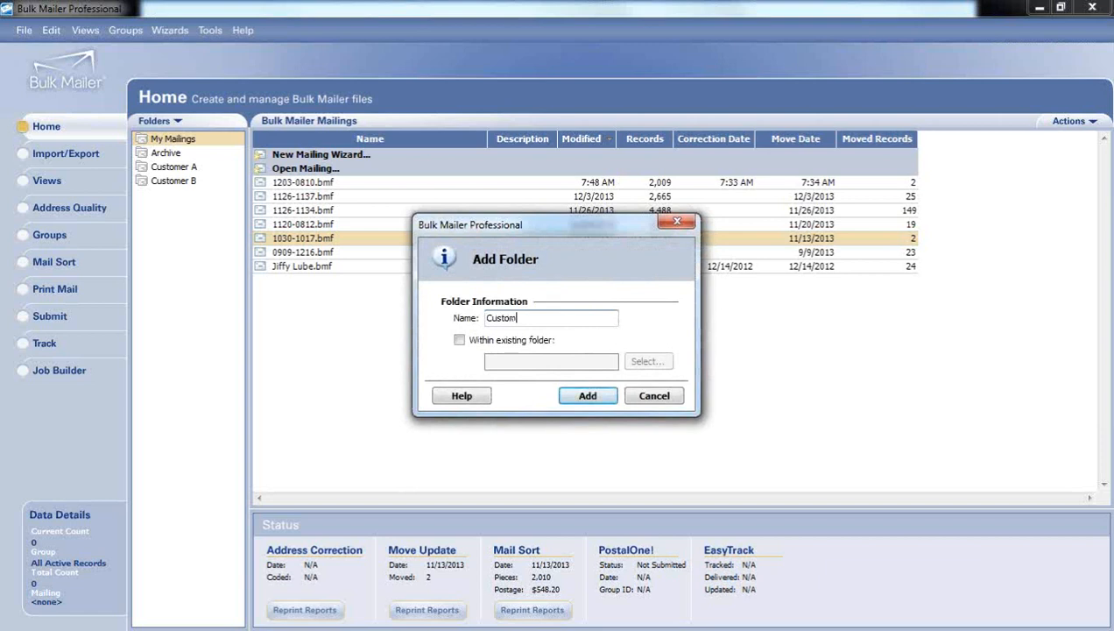
pyautogui.write('er C')
pyautogui.press('Return')
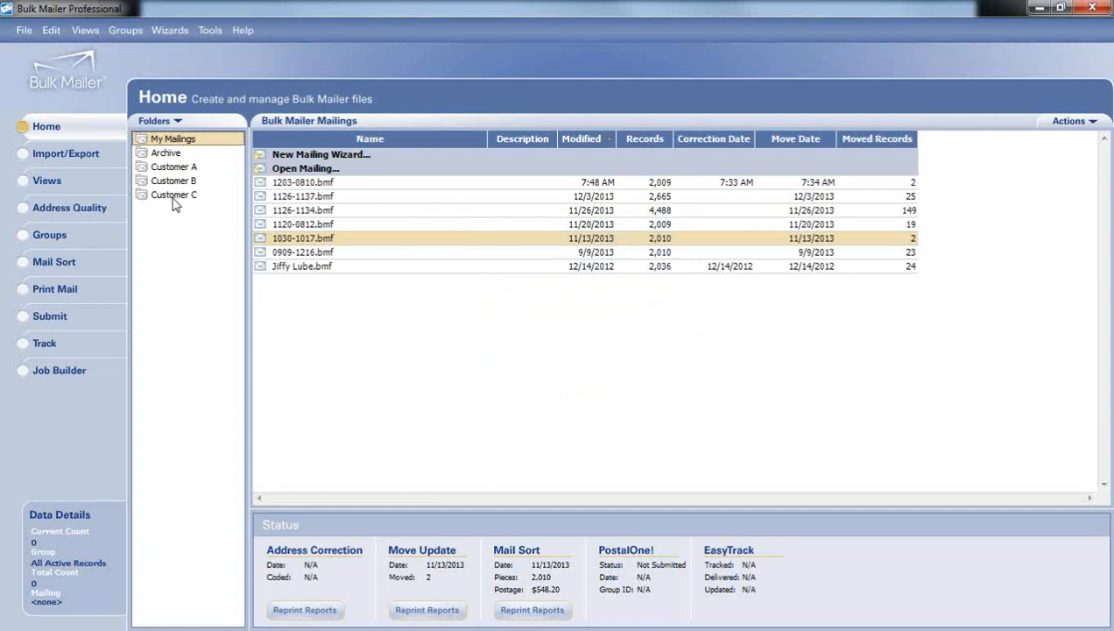
pyautogui.moveTo(301, 267); pyautogui.dragTo(163, 197)
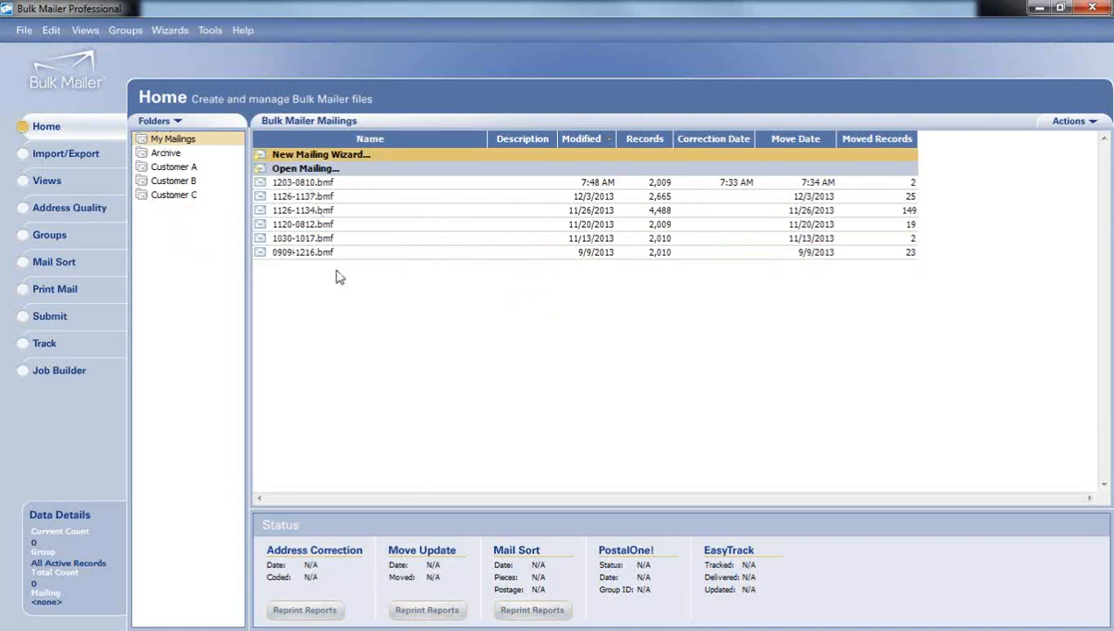
pyautogui.click(184, 200)
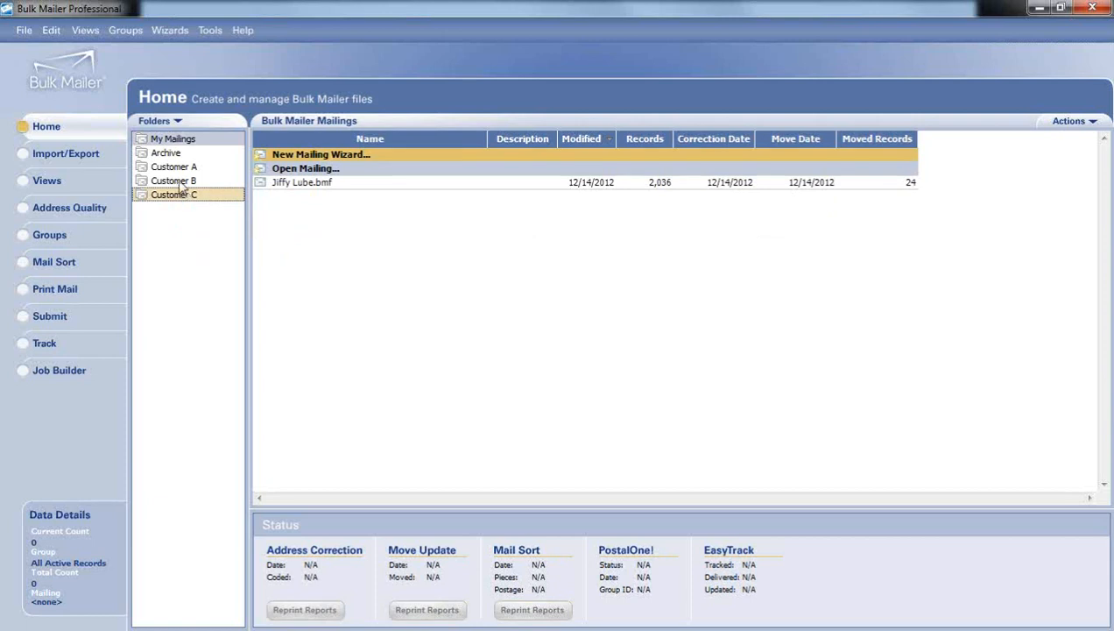
# - Look through the mailings in the Customer A, Customer B and Archive folders, and return to My Mailings
pyautogui.click(181, 184)
pyautogui.click(175, 168)
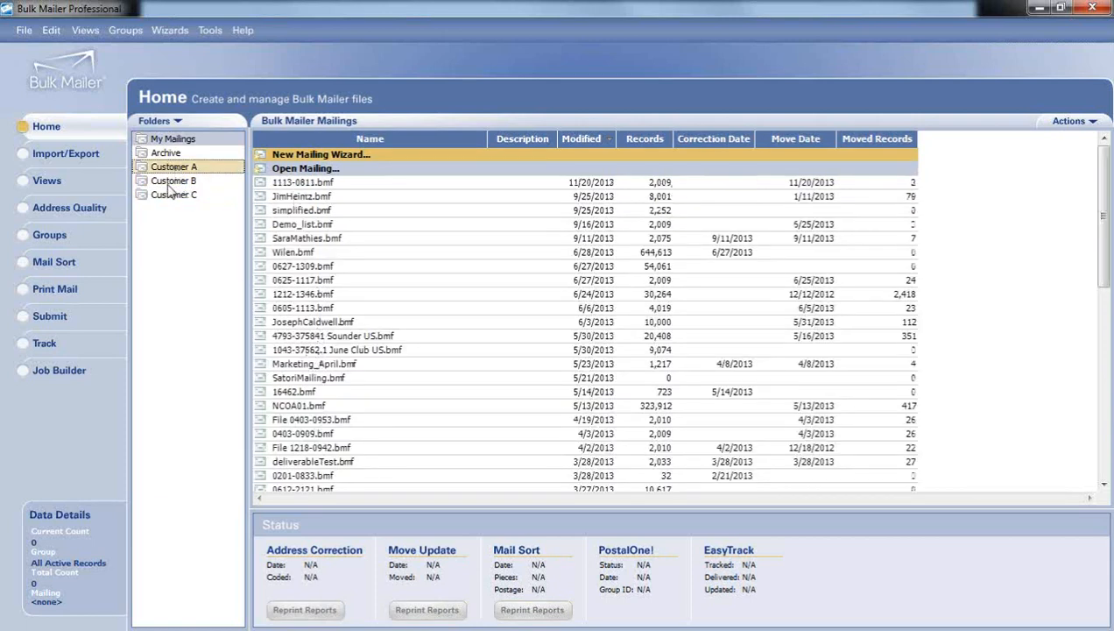
pyautogui.click(172, 182)
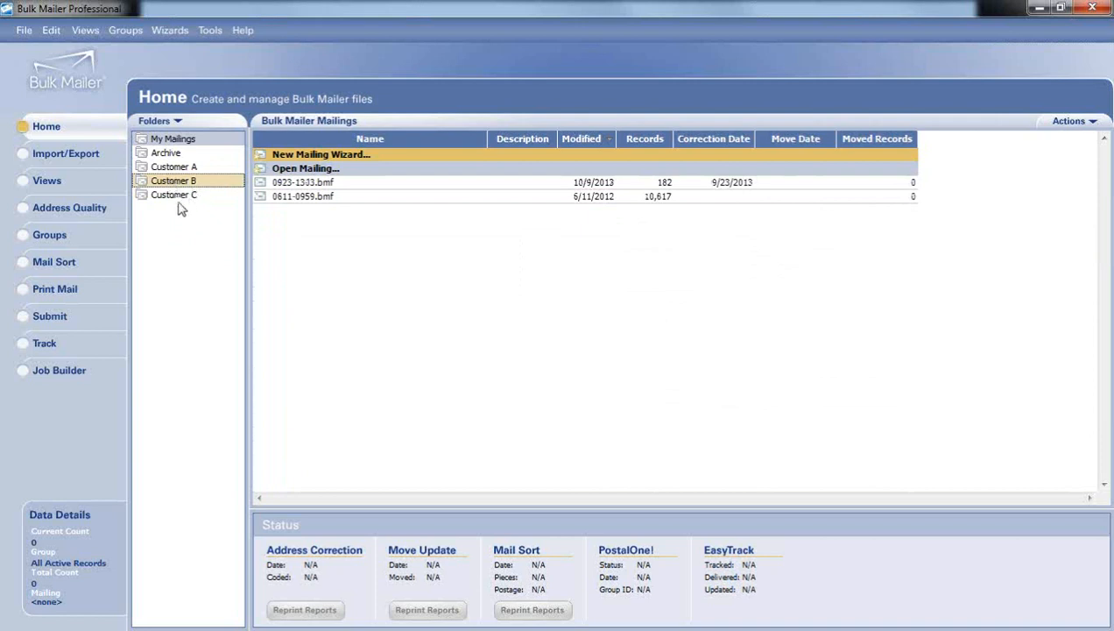
pyautogui.click(170, 157)
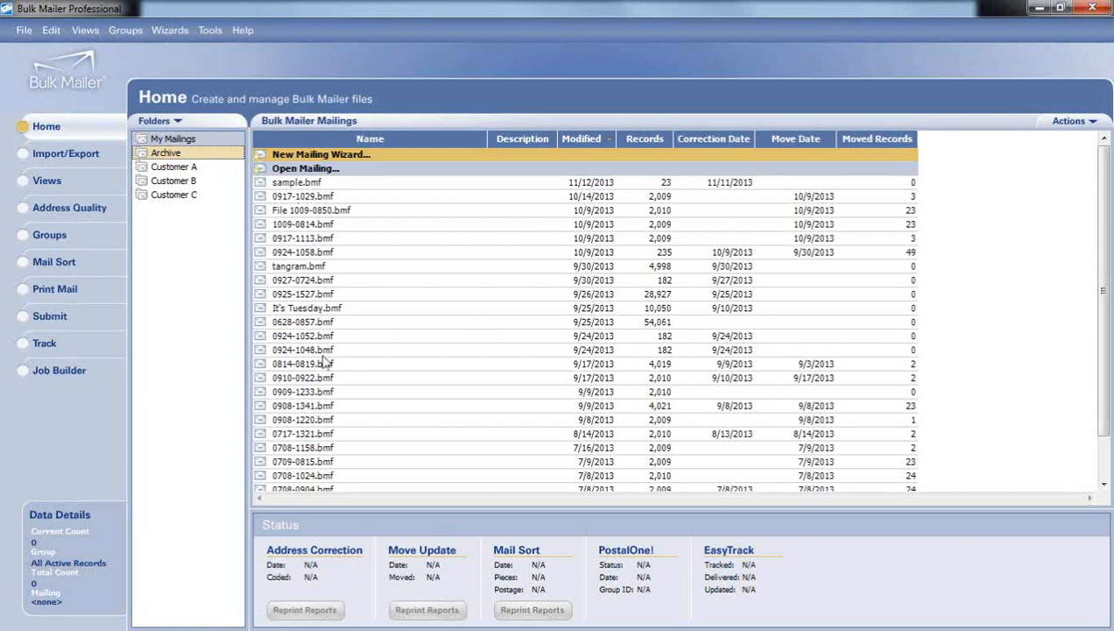
pyautogui.click(164, 141)
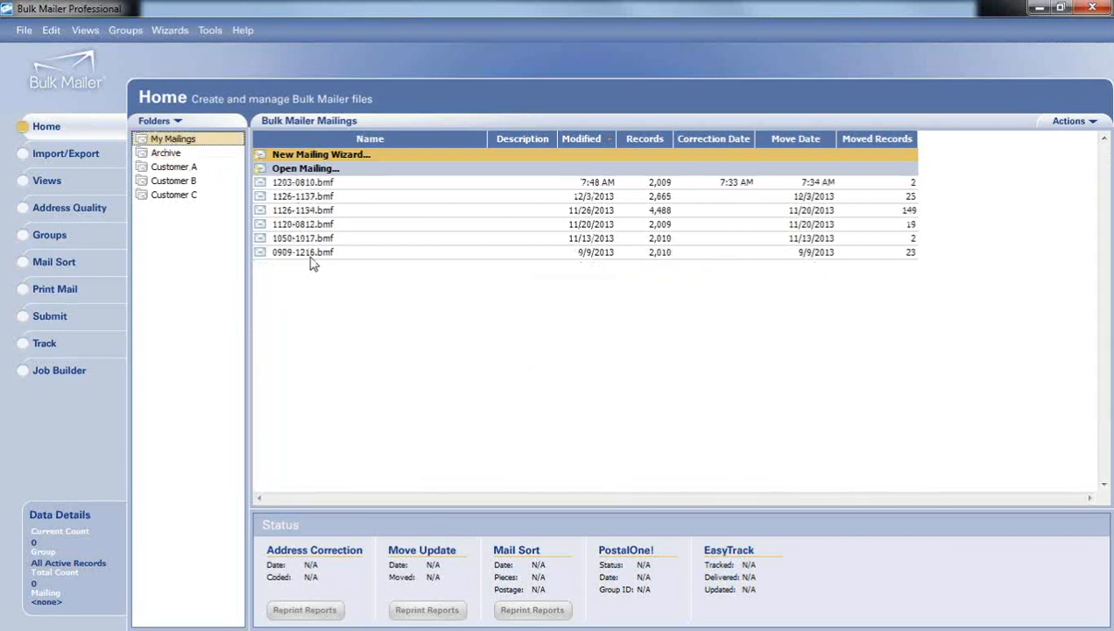
# - Examine the properties of the mailing 0909-1216.bmf and its available organization folders, leaving without changes
pyautogui.rightClick(308, 257)
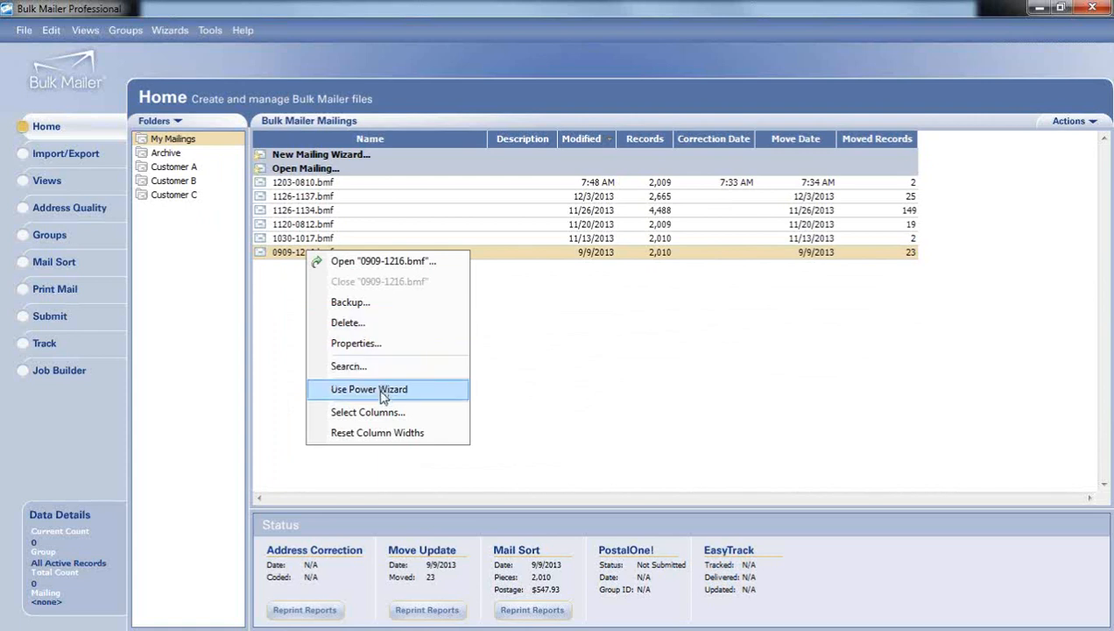
pyautogui.click(366, 350)
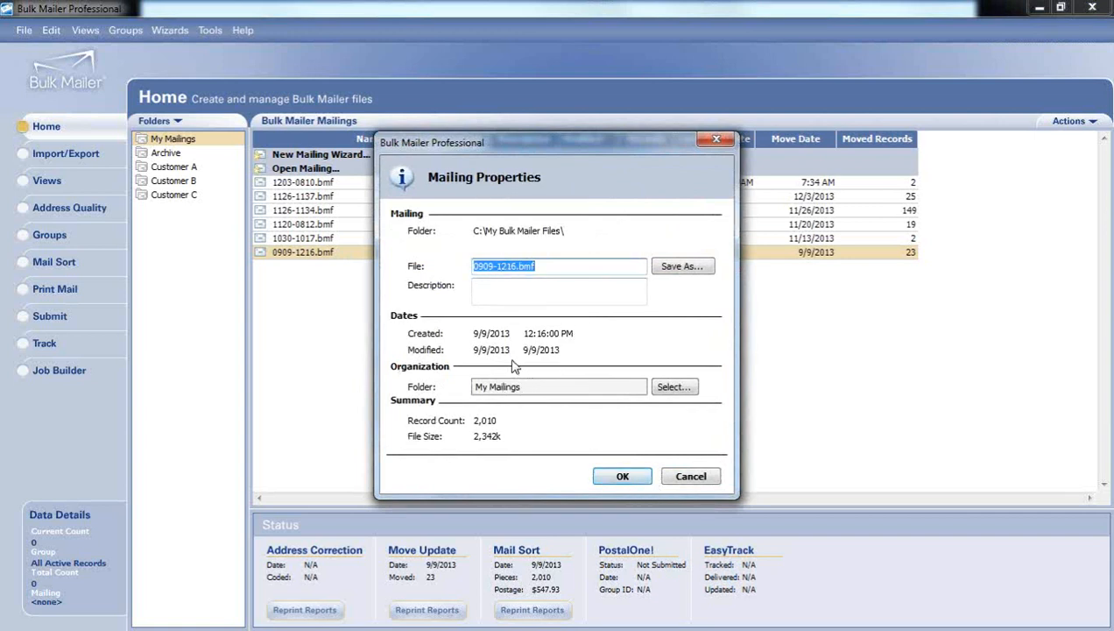
pyautogui.click(659, 388)
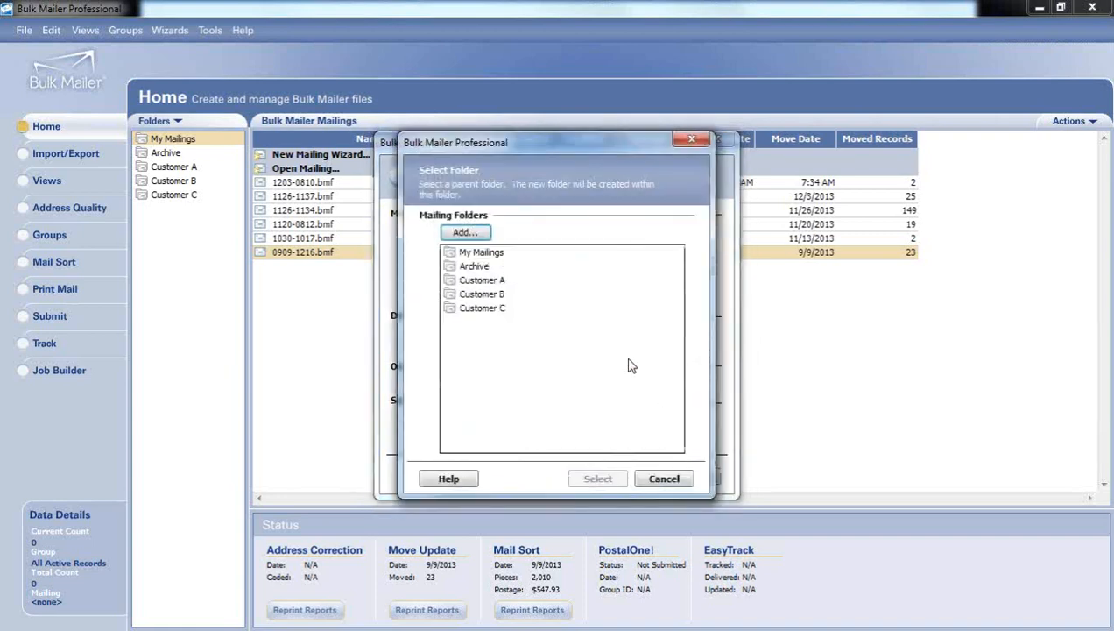
pyautogui.click(670, 480)
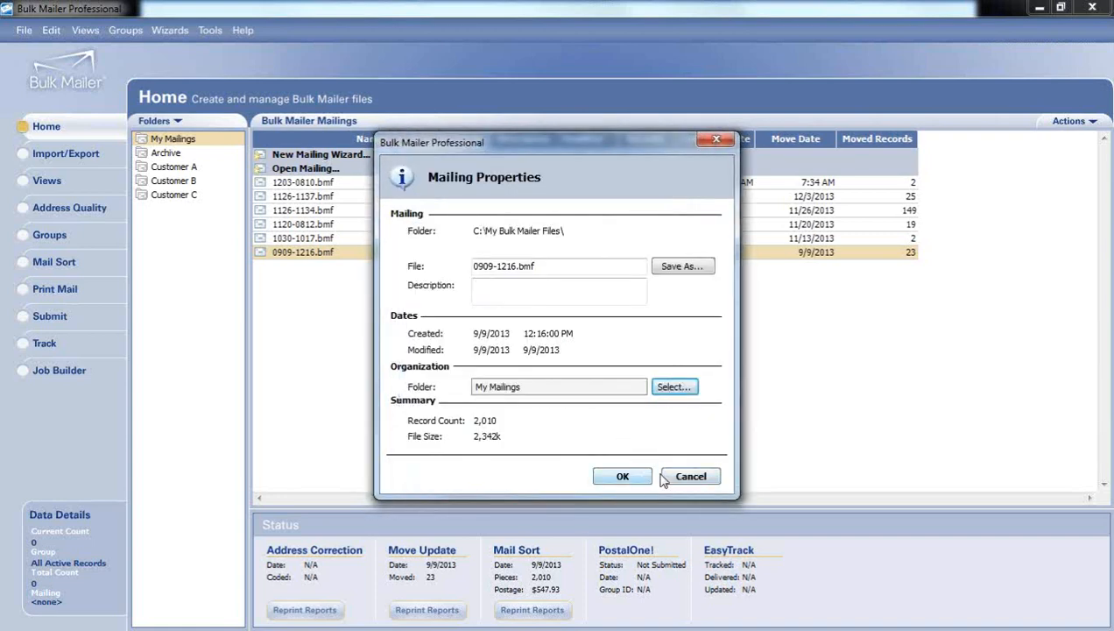
pyautogui.click(672, 477)
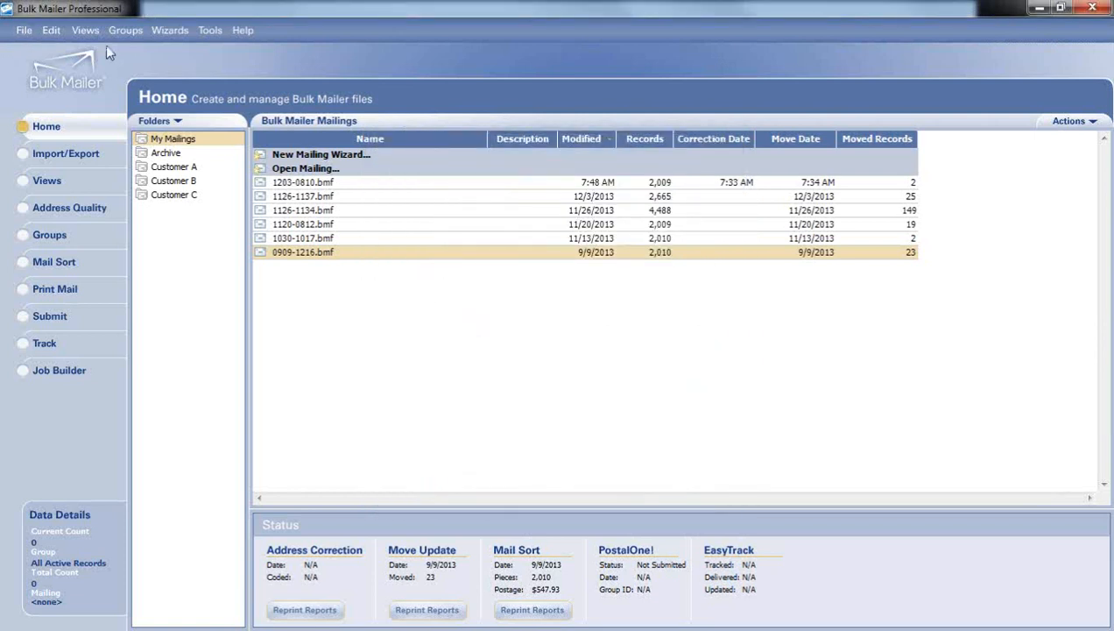
# - Open the mailing 1126-1134.bmf from My Mailings
pyautogui.click(19, 30)
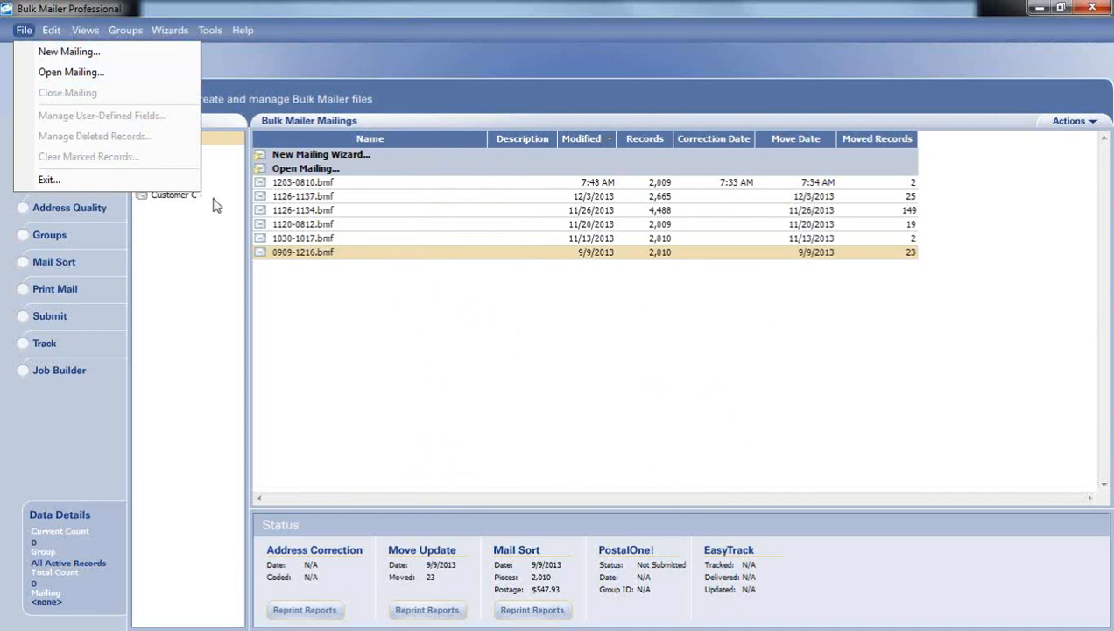
pyautogui.click(350, 211)
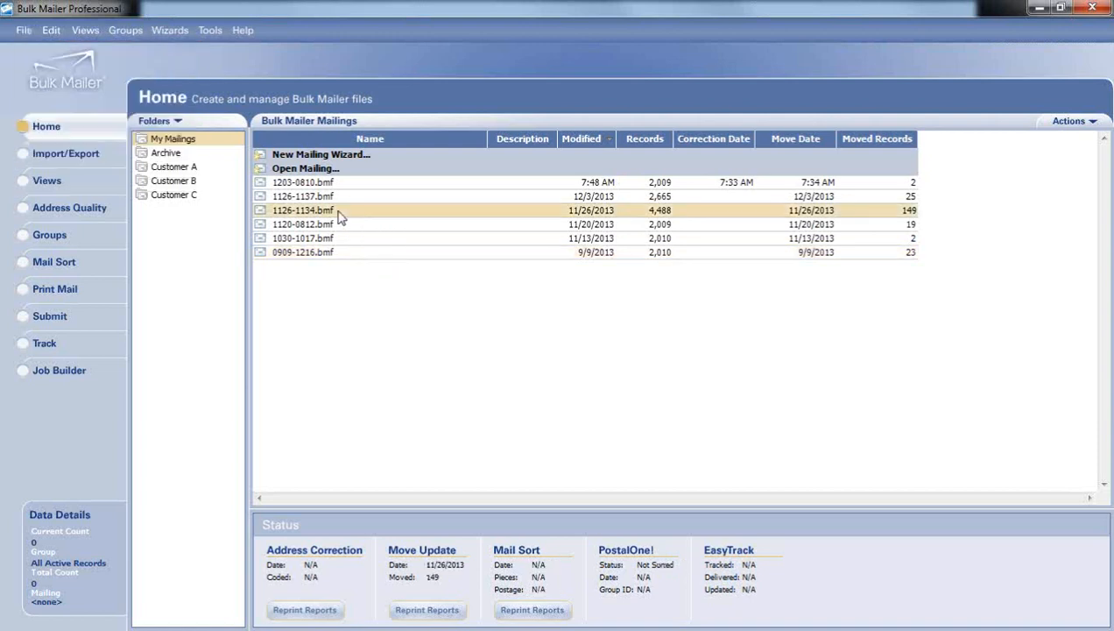
pyautogui.doubleClick(289, 211)
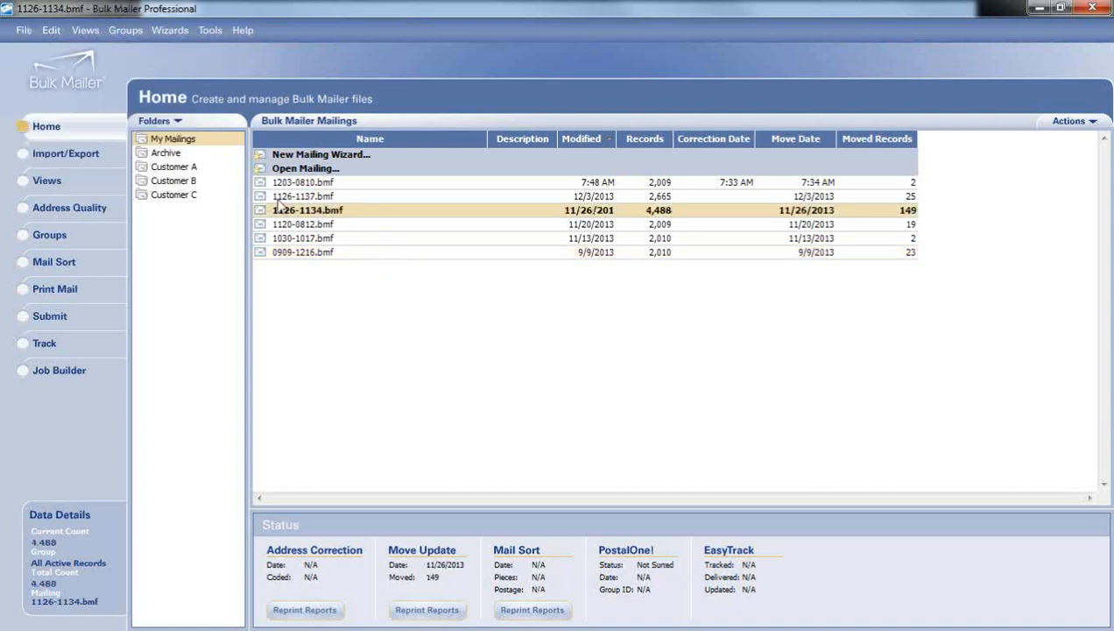
# - Rename the user-defined field User Text 1 to Demo in the open mailing
pyautogui.click(23, 30)
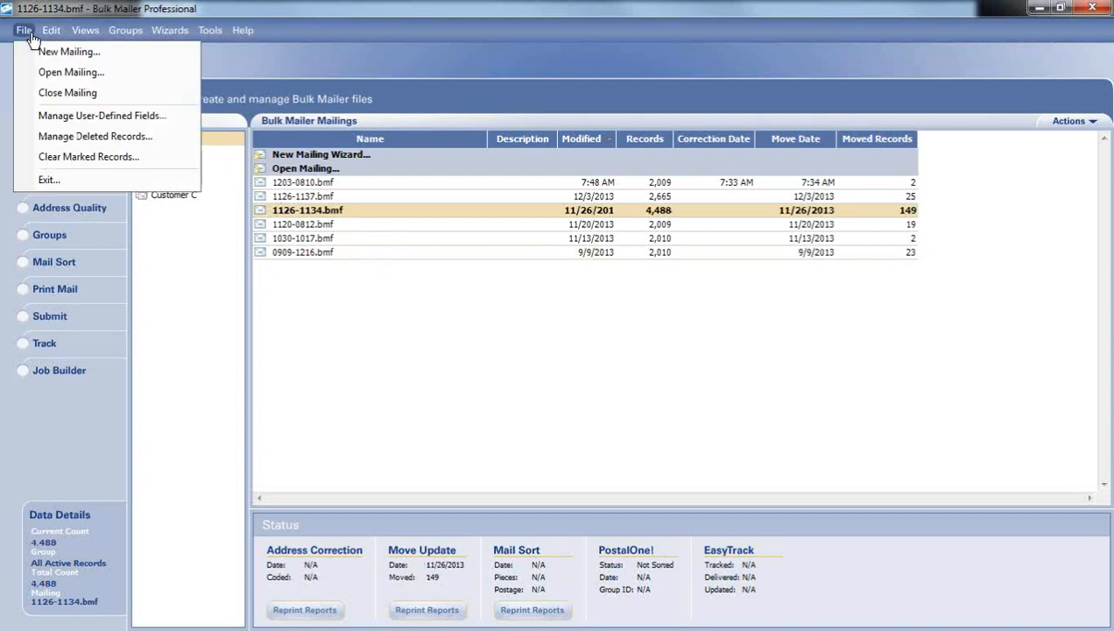
pyautogui.click(74, 120)
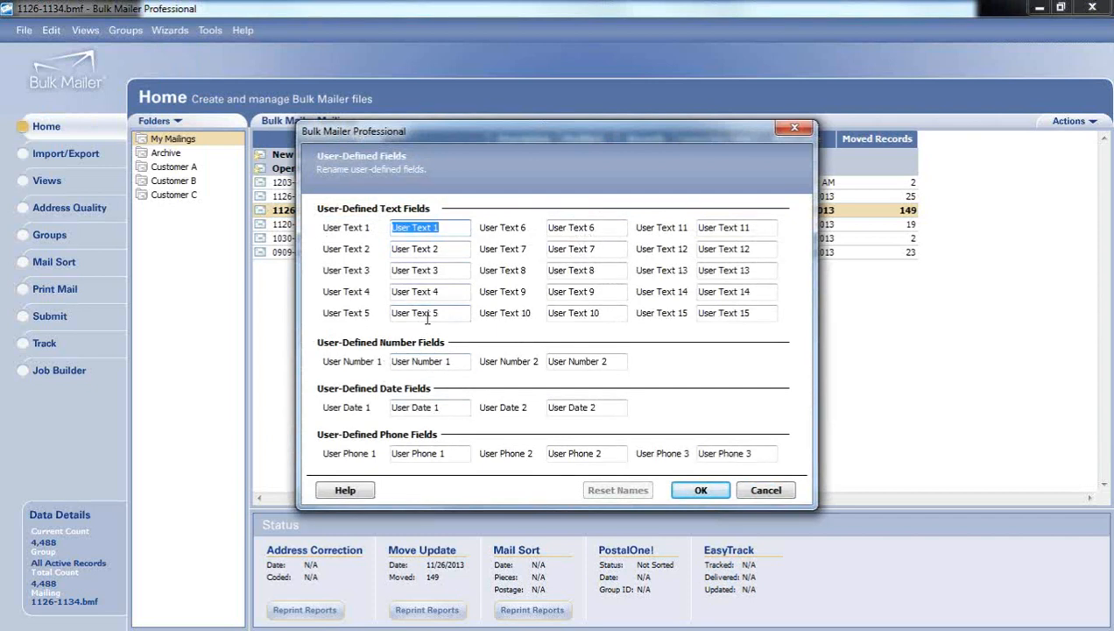
pyautogui.write('Deh')
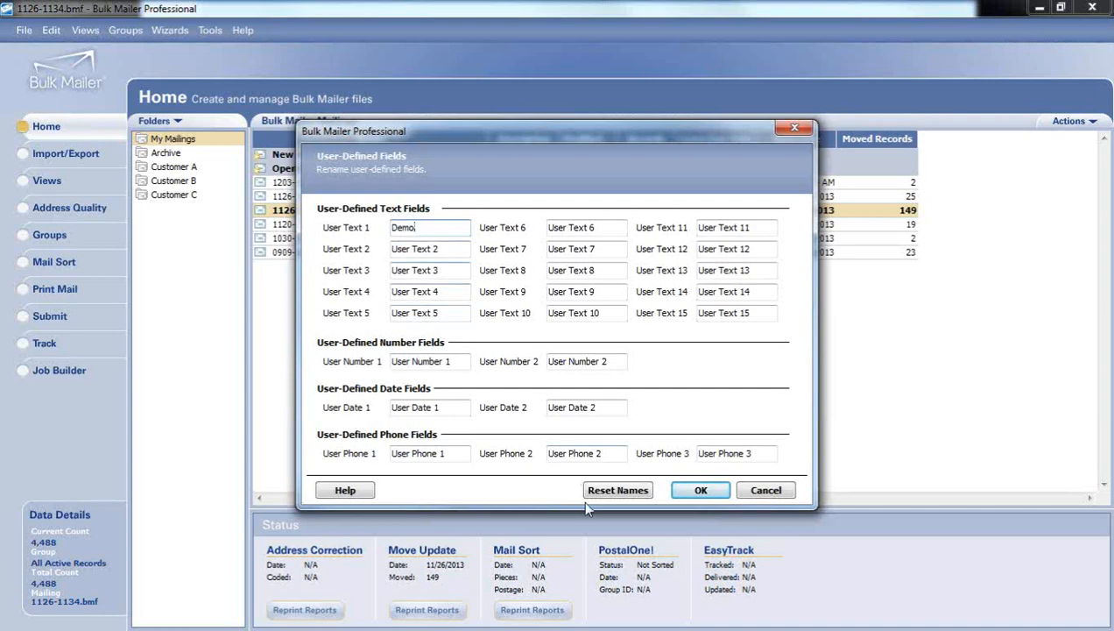
pyautogui.click(700, 493)
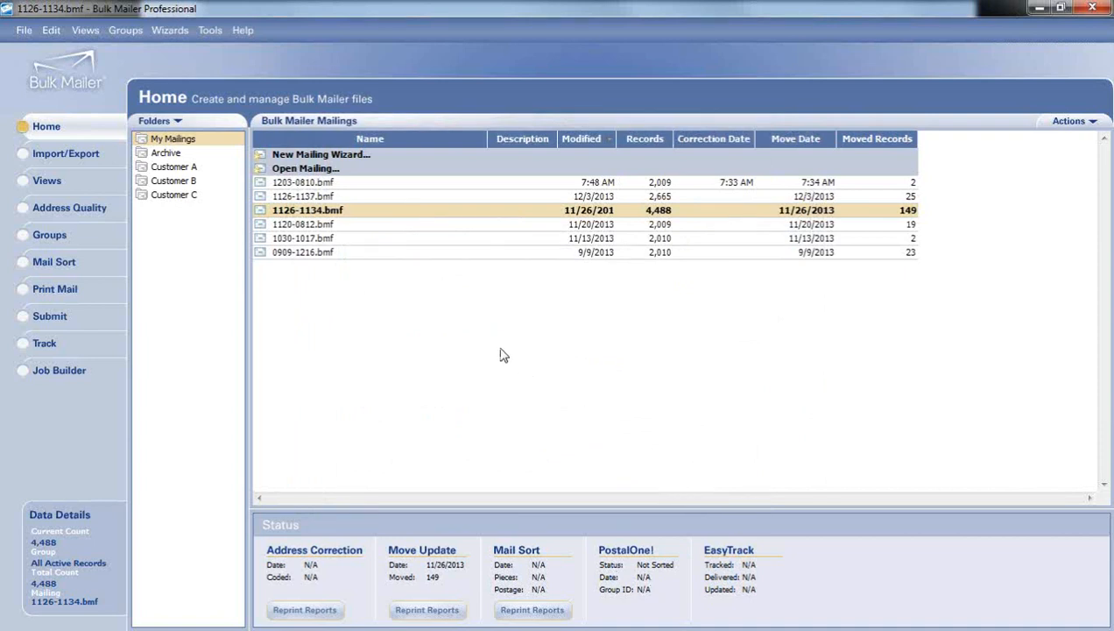
# - Examine the purge and recover options for the open mailing's deleted records, and leave without using them
pyautogui.click(24, 30)
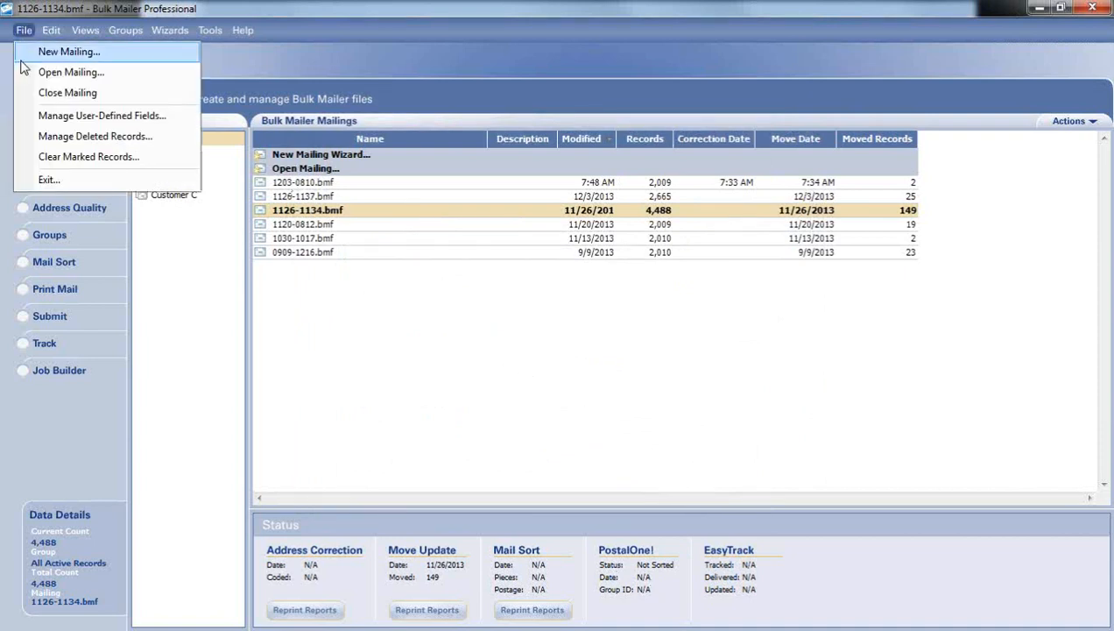
pyautogui.click(93, 138)
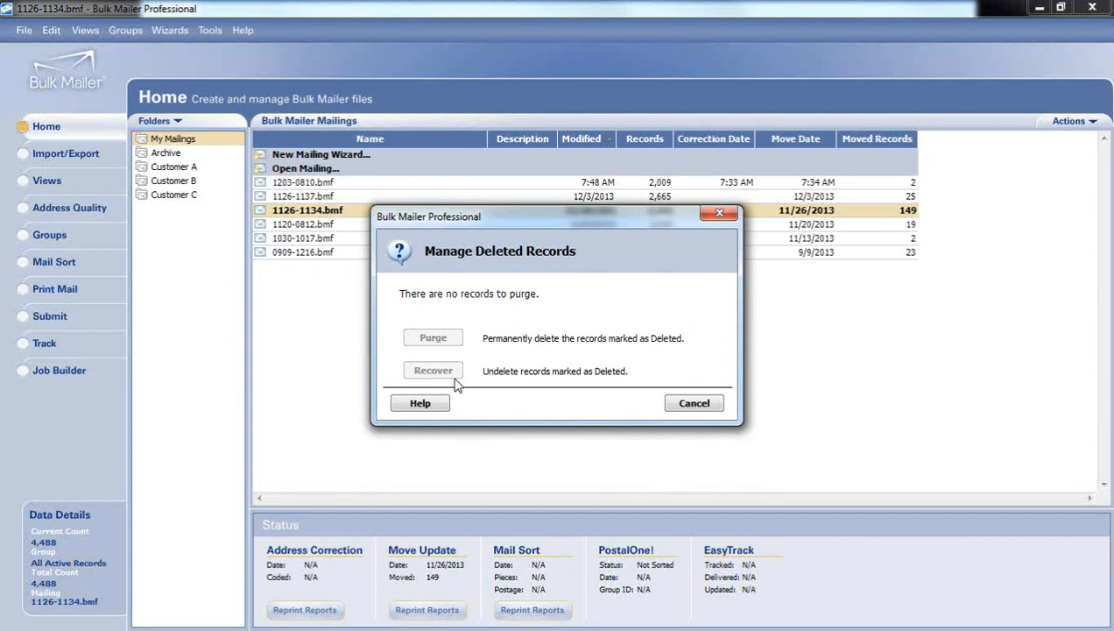
pyautogui.click(682, 406)
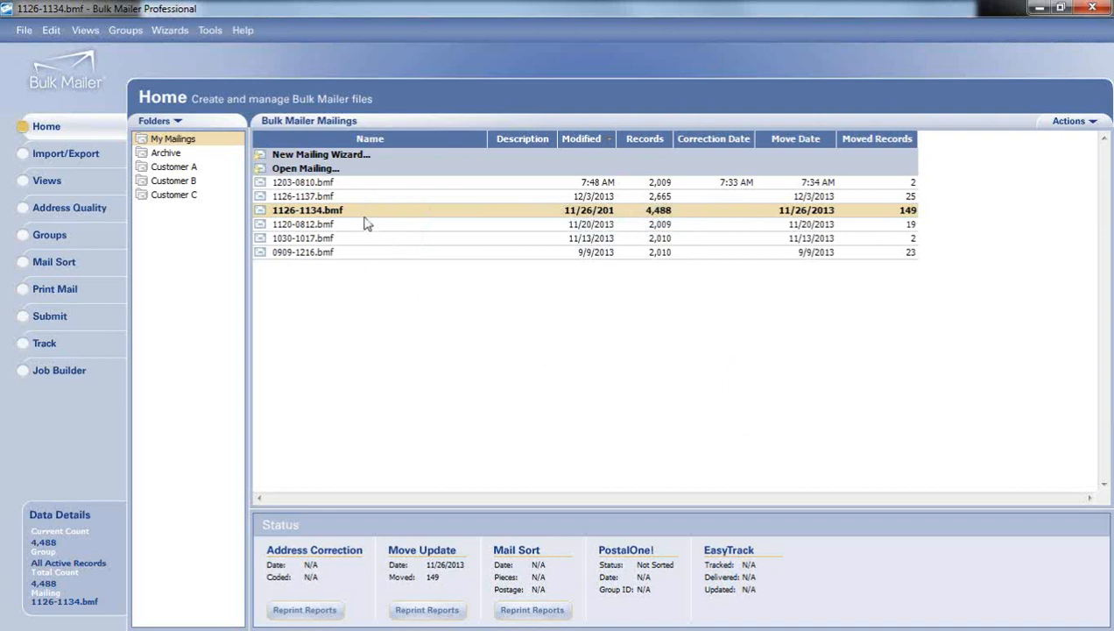
# - Create a blank mailing in the My Mailings folder with the suggested name, and open it in place of the current mailing
pyautogui.doubleClick(355, 155)
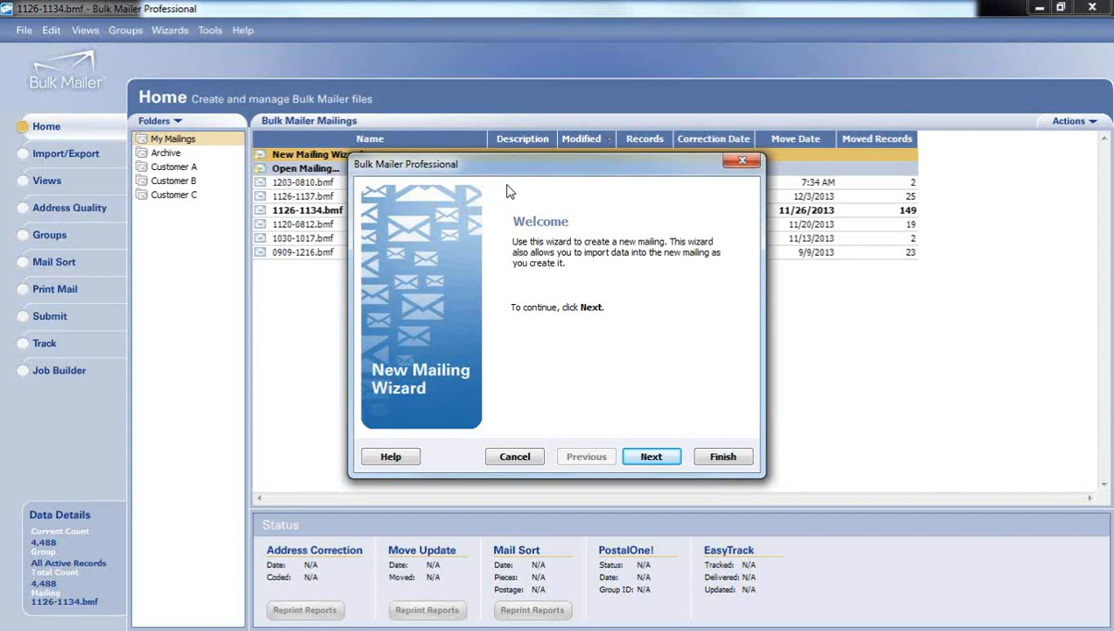
pyautogui.click(653, 463)
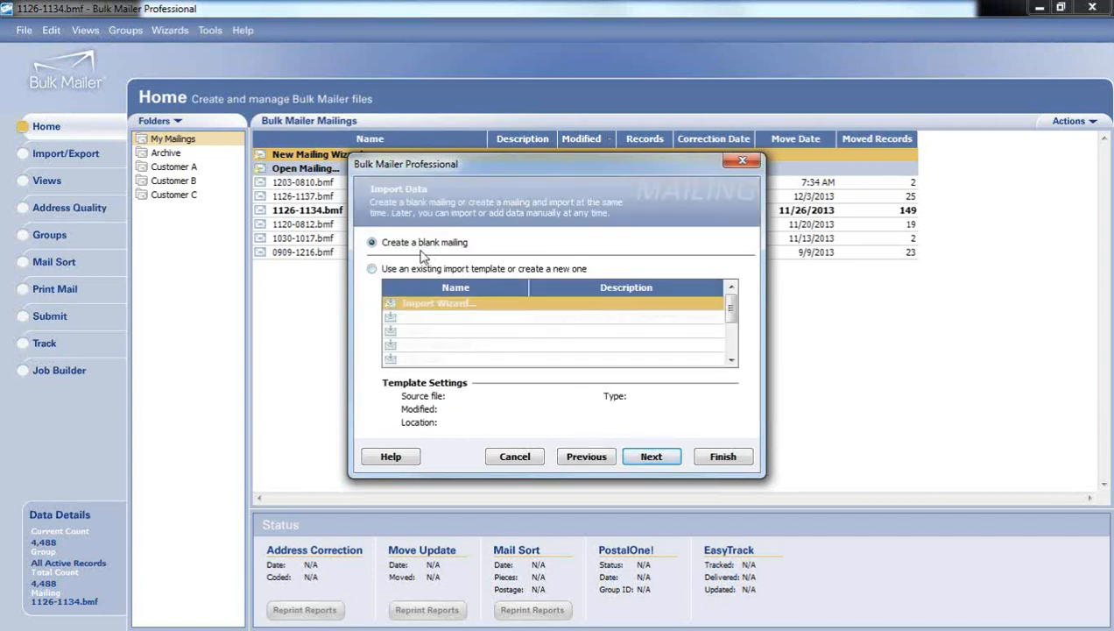
pyautogui.click(436, 271)
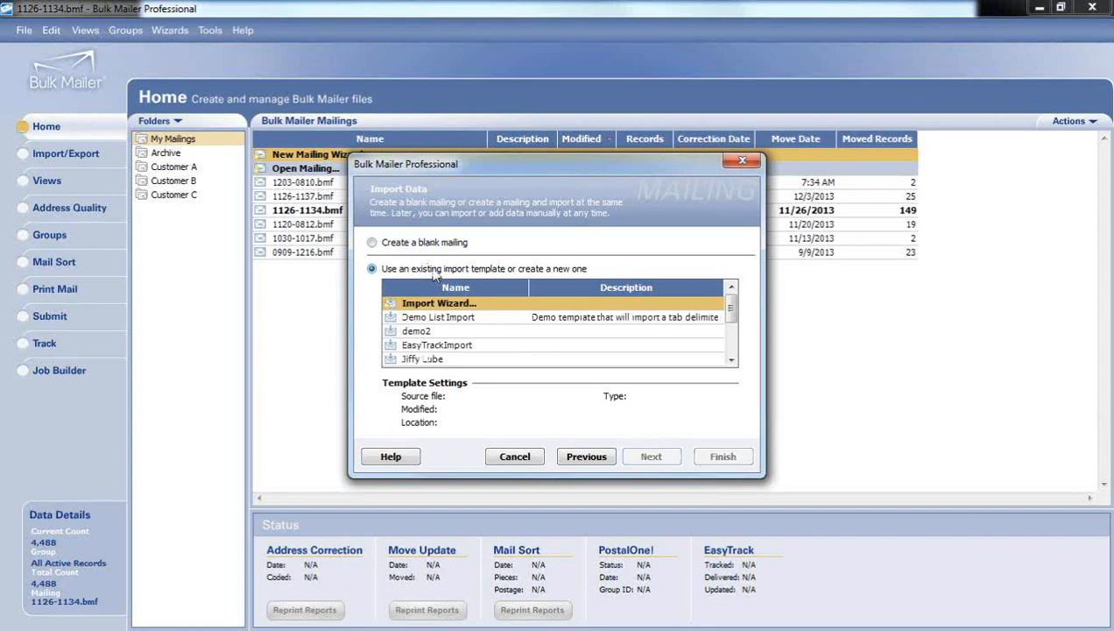
pyautogui.click(416, 333)
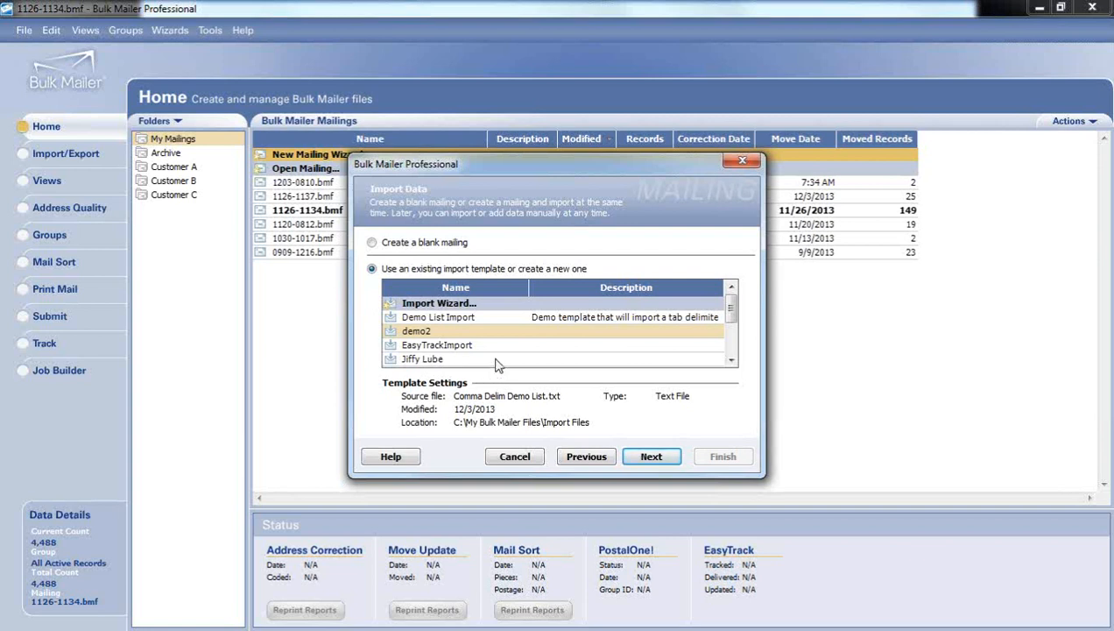
pyautogui.click(458, 242)
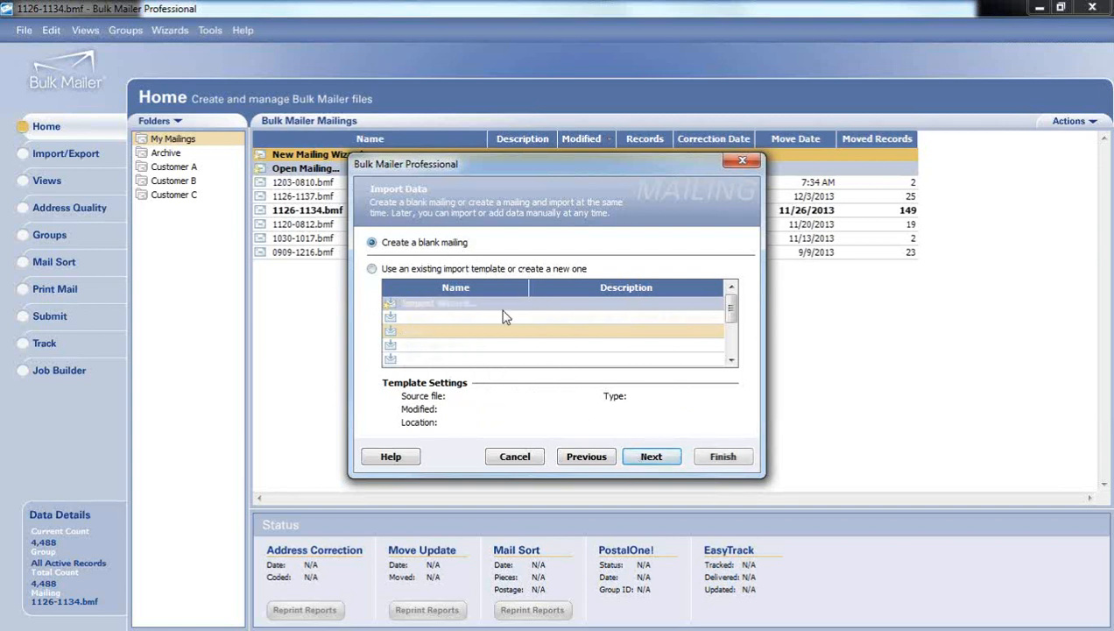
pyautogui.click(666, 458)
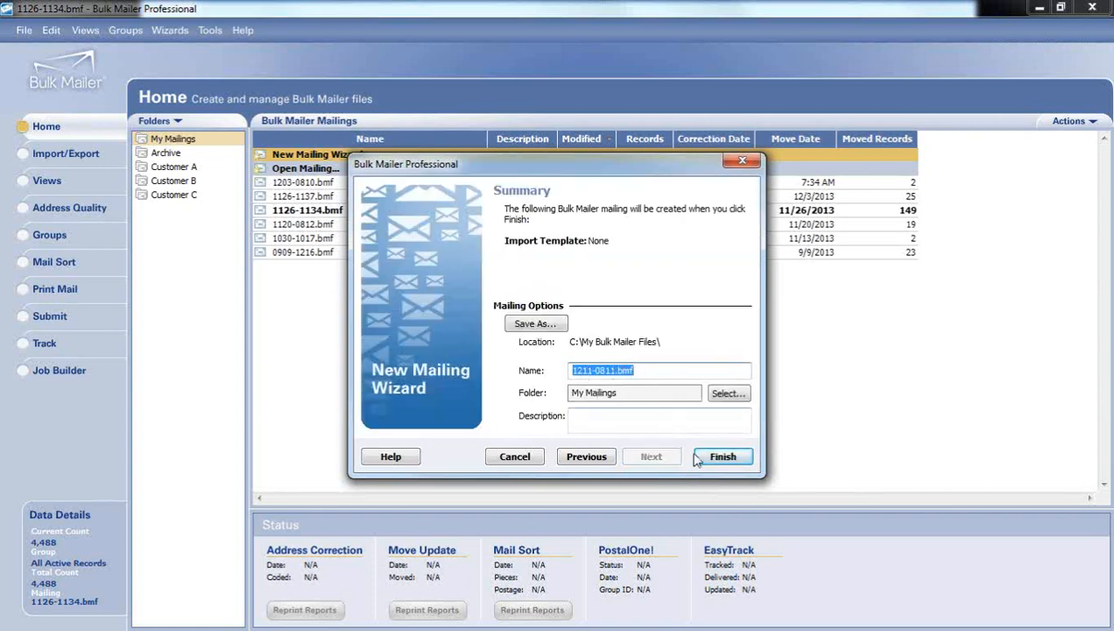
pyautogui.click(722, 464)
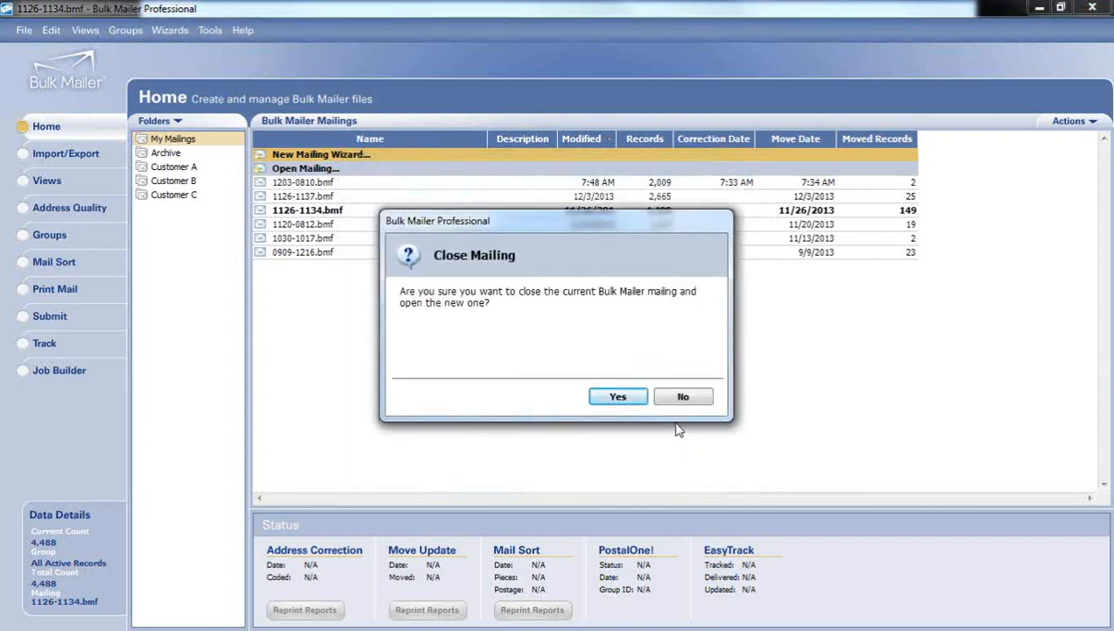
pyautogui.click(616, 398)
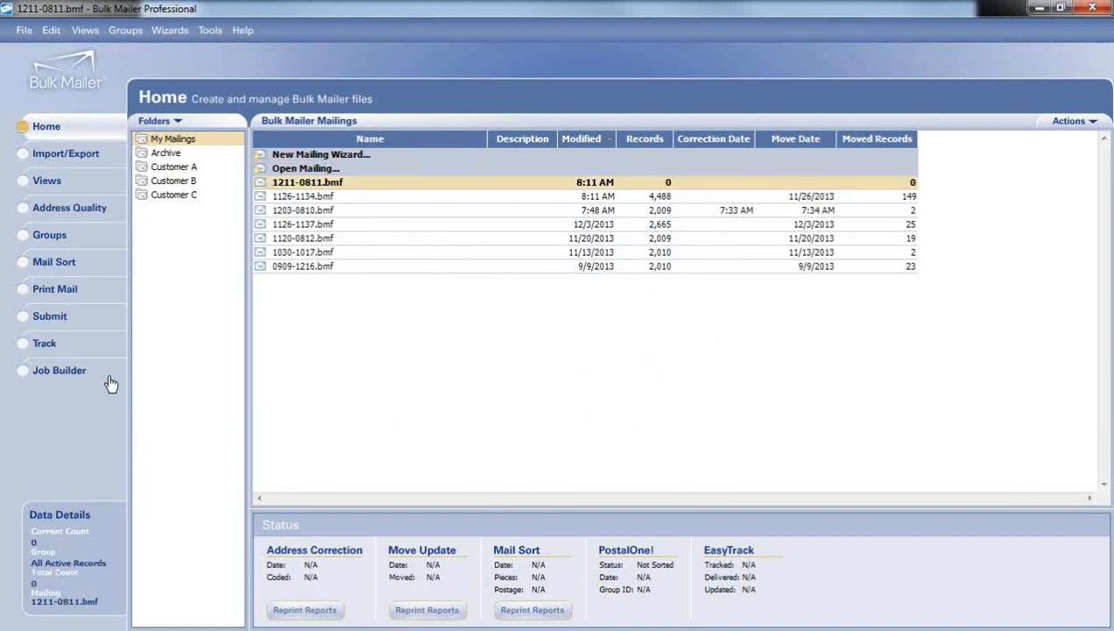
# - Start a new data import with the Import Wizard and check which file types can be chosen as the source
pyautogui.click(61, 156)
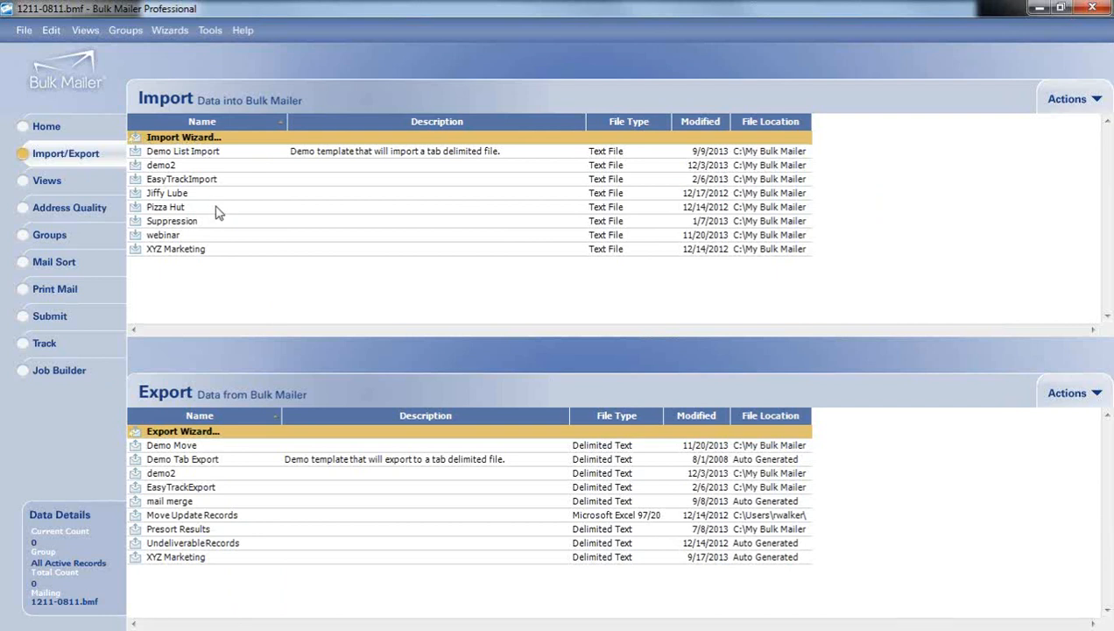
pyautogui.doubleClick(189, 138)
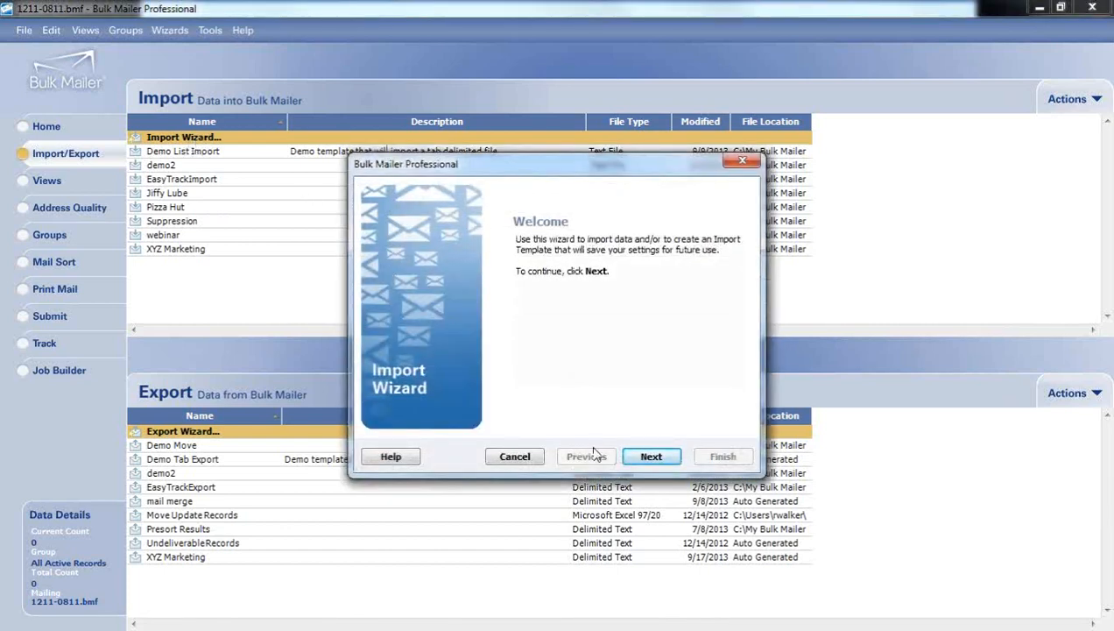
pyautogui.click(649, 457)
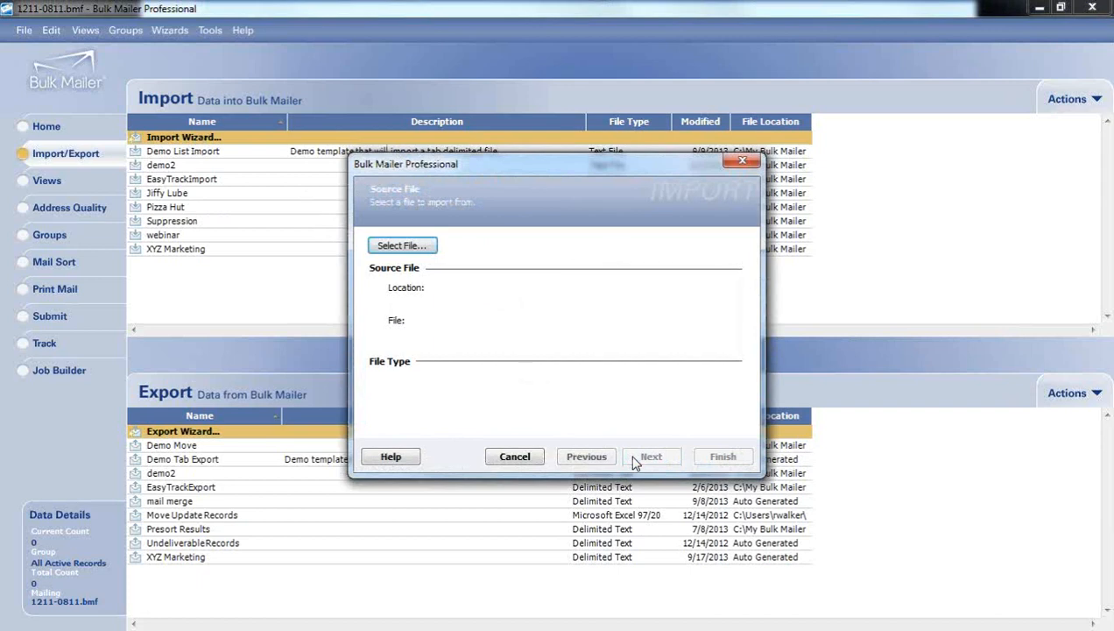
pyautogui.click(424, 249)
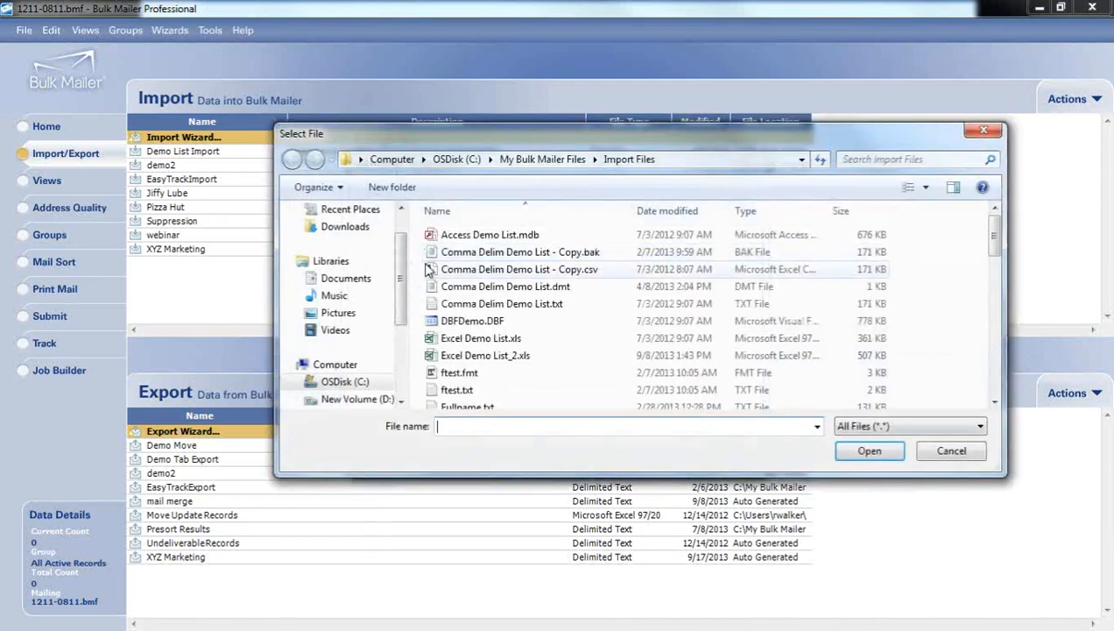
pyautogui.click(935, 429)
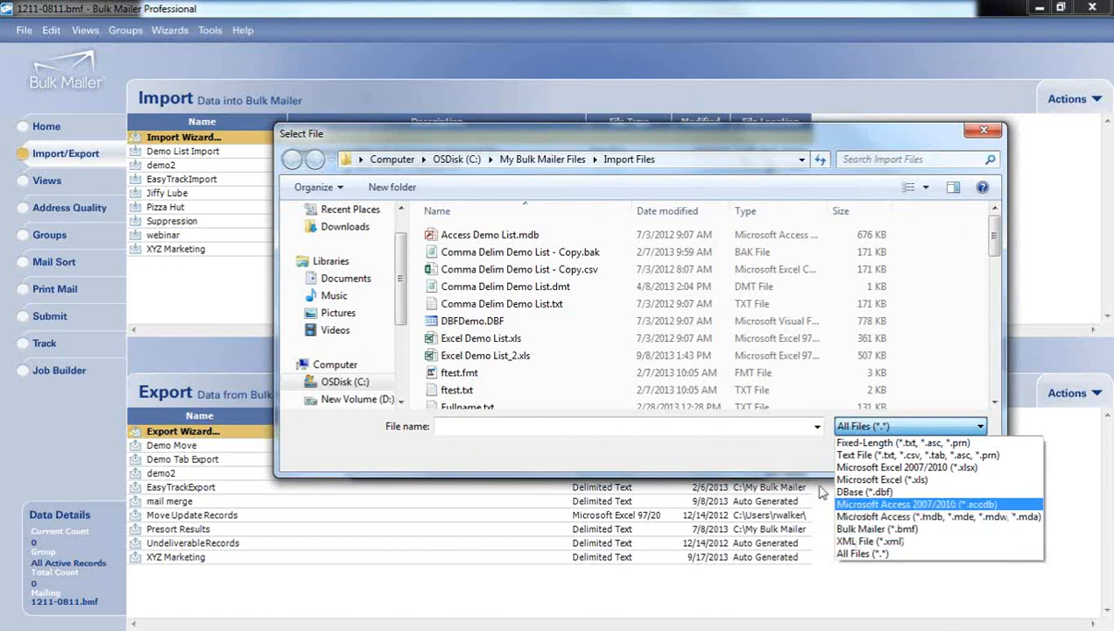
pyautogui.click(786, 464)
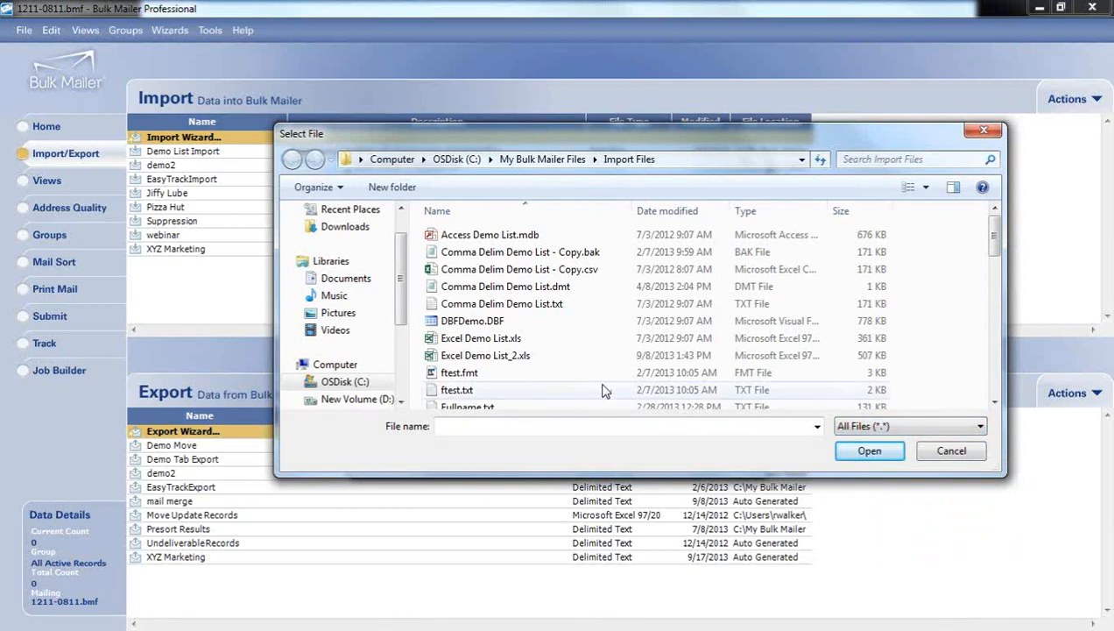
# - Choose PostalSoftDemo.dbf from the Import Files folder as the import source and continue to field mapping
pyautogui.click(498, 324)
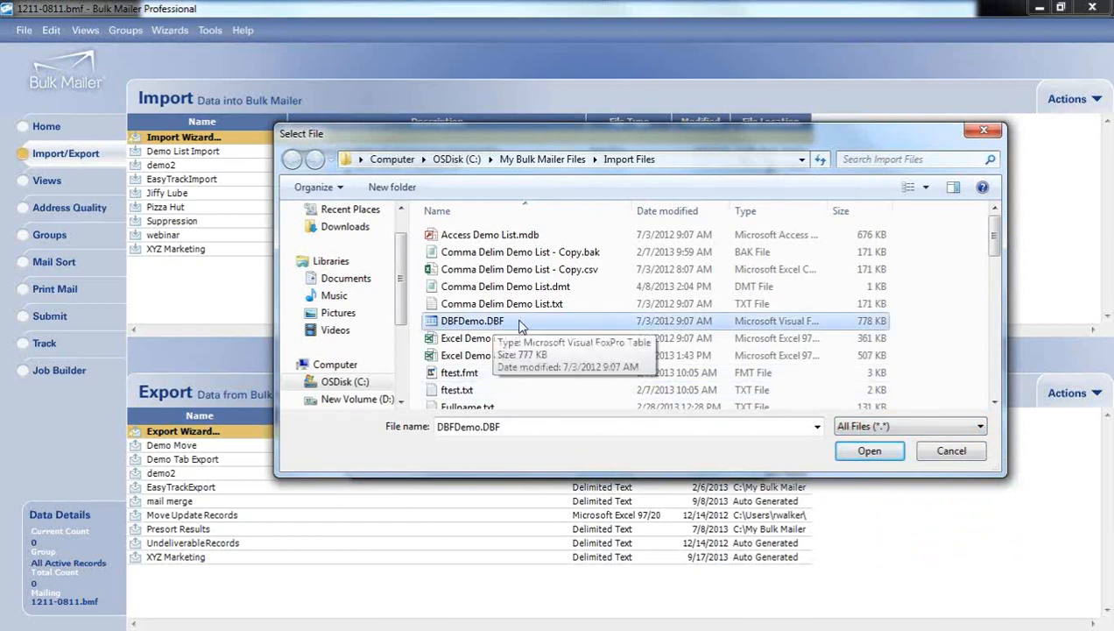
pyautogui.scroll(-2, 517, 324)
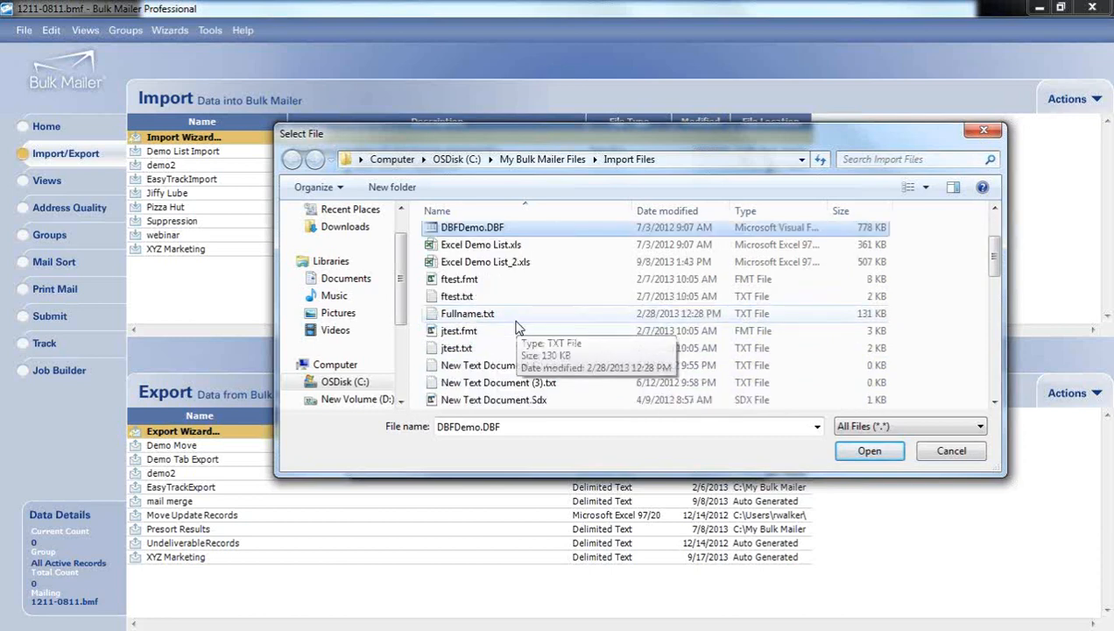
pyautogui.scroll(-2, 517, 327)
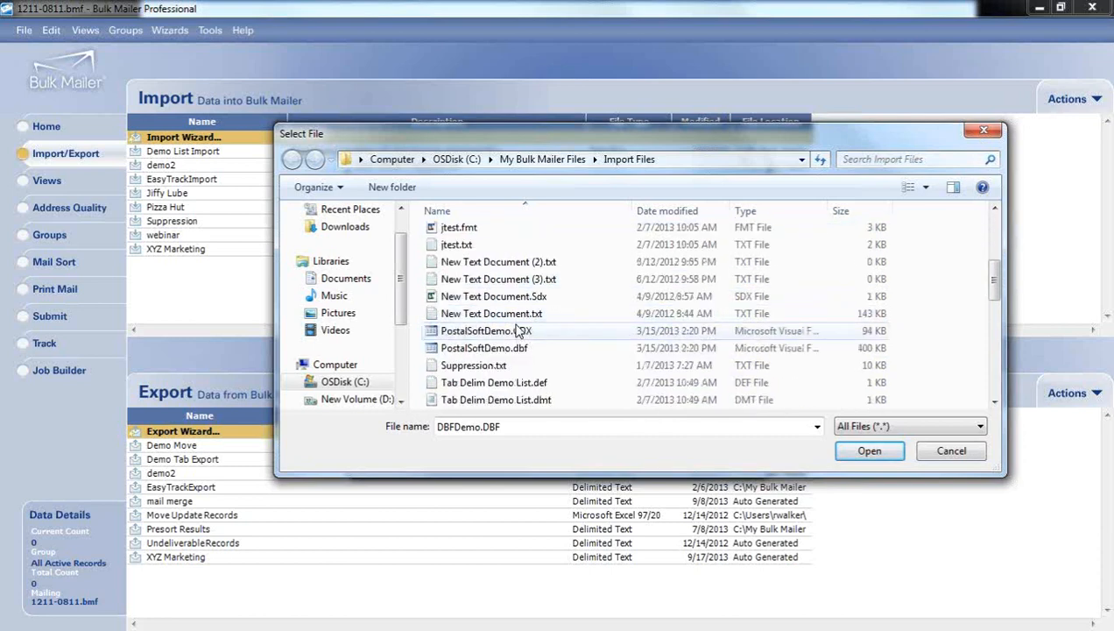
pyautogui.click(469, 348)
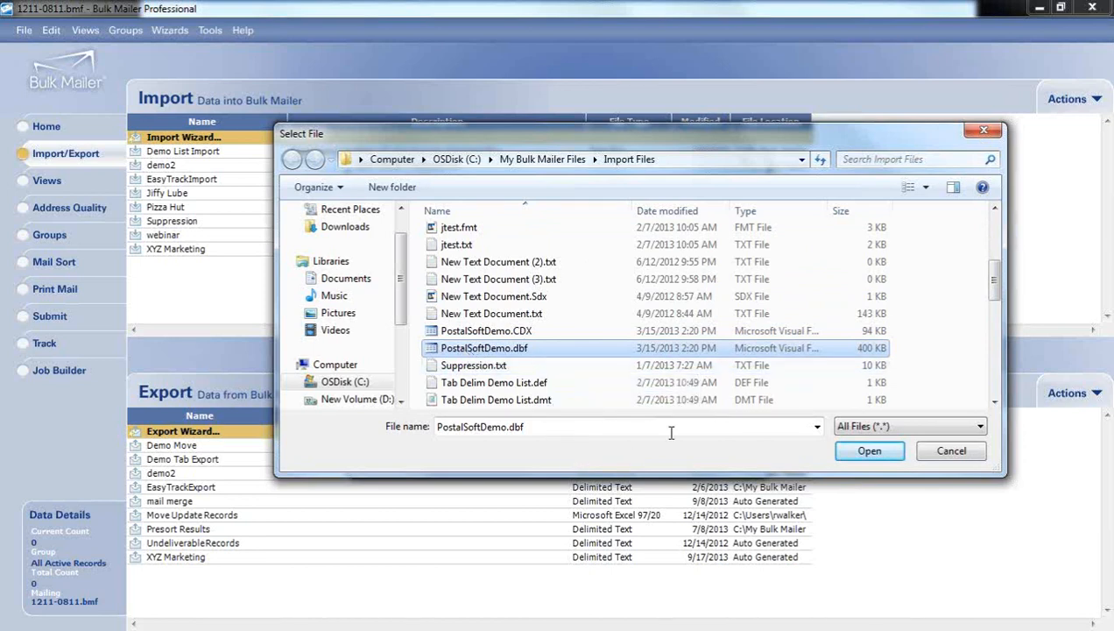
pyautogui.click(869, 451)
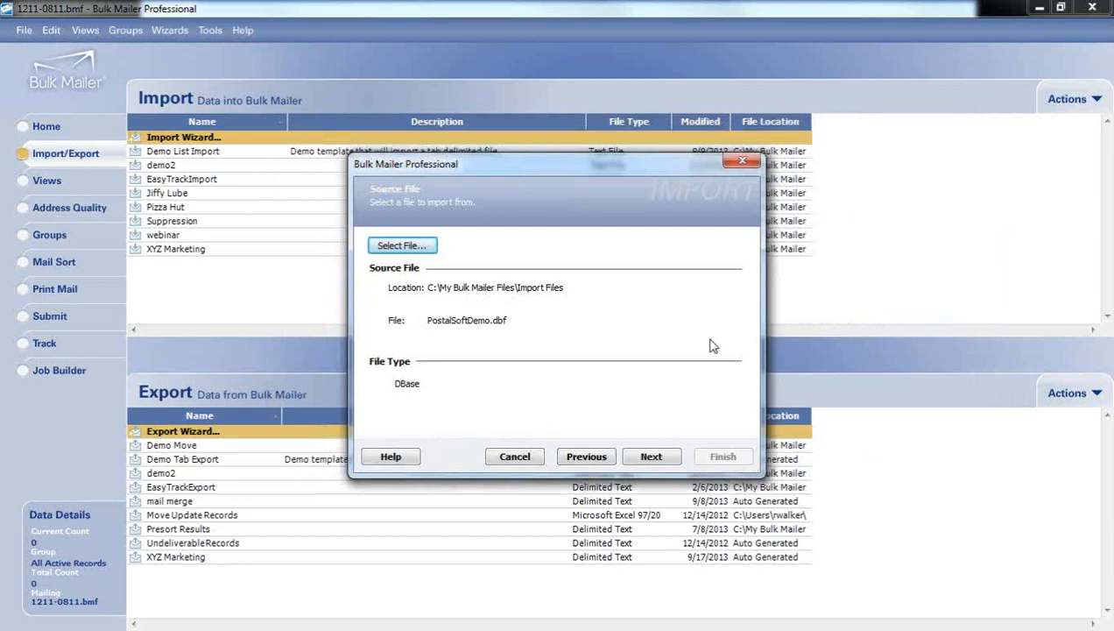
pyautogui.click(652, 457)
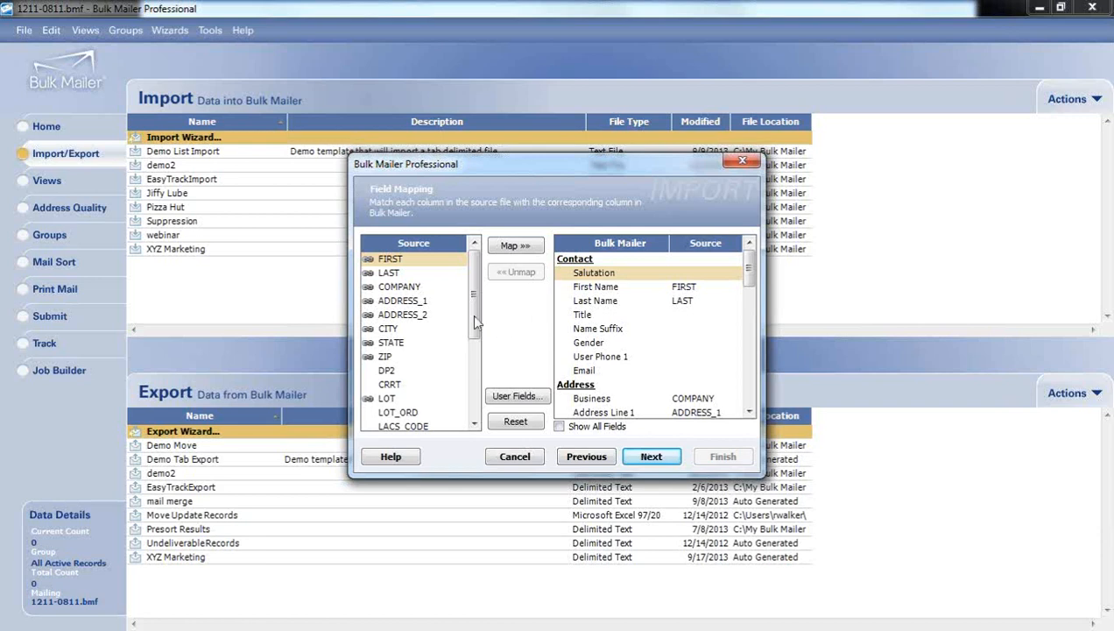
# - Review how the source columns match the Bulk Mailer fields, and display all available fields including the user fields
pyautogui.moveTo(400, 272)
pyautogui.moveTo(473, 302)
pyautogui.mouseDown()
pyautogui.moveTo(474, 377)
pyautogui.moveTo(481, 293)
pyautogui.mouseUp()
pyautogui.moveTo(475, 317); pyautogui.dragTo(473, 366)
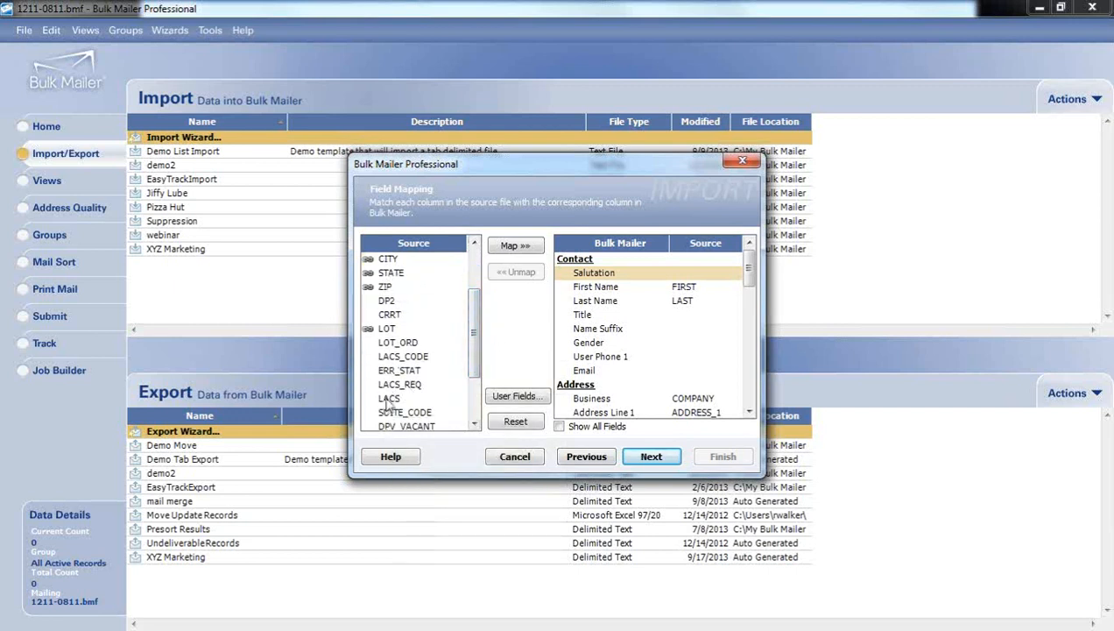
pyautogui.moveTo(474, 360); pyautogui.dragTo(473, 384)
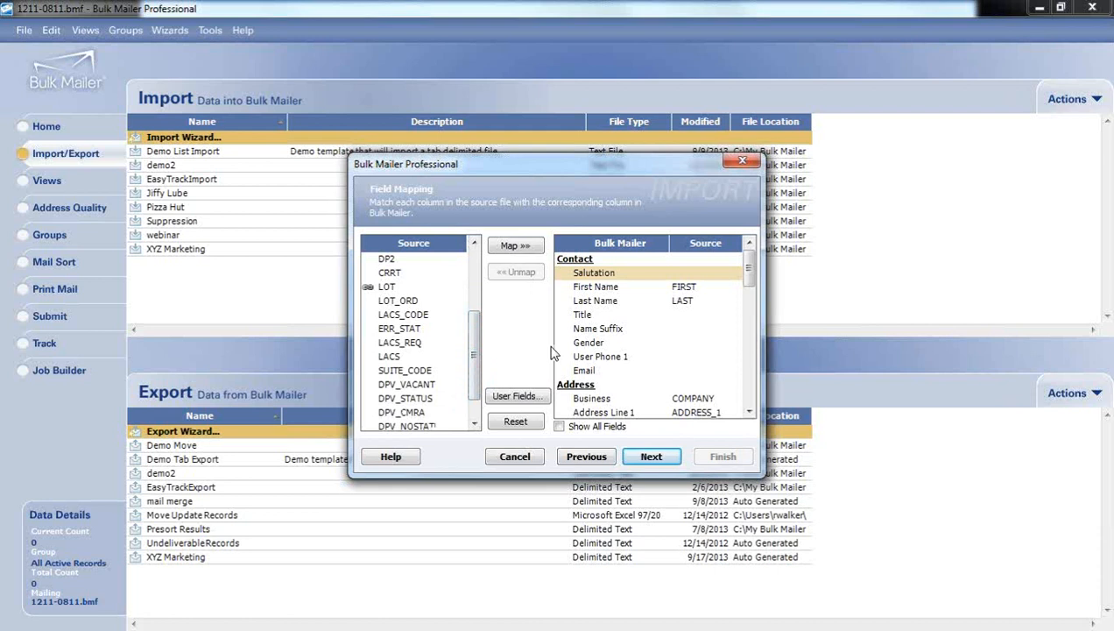
pyautogui.moveTo(748, 280); pyautogui.dragTo(618, 326)
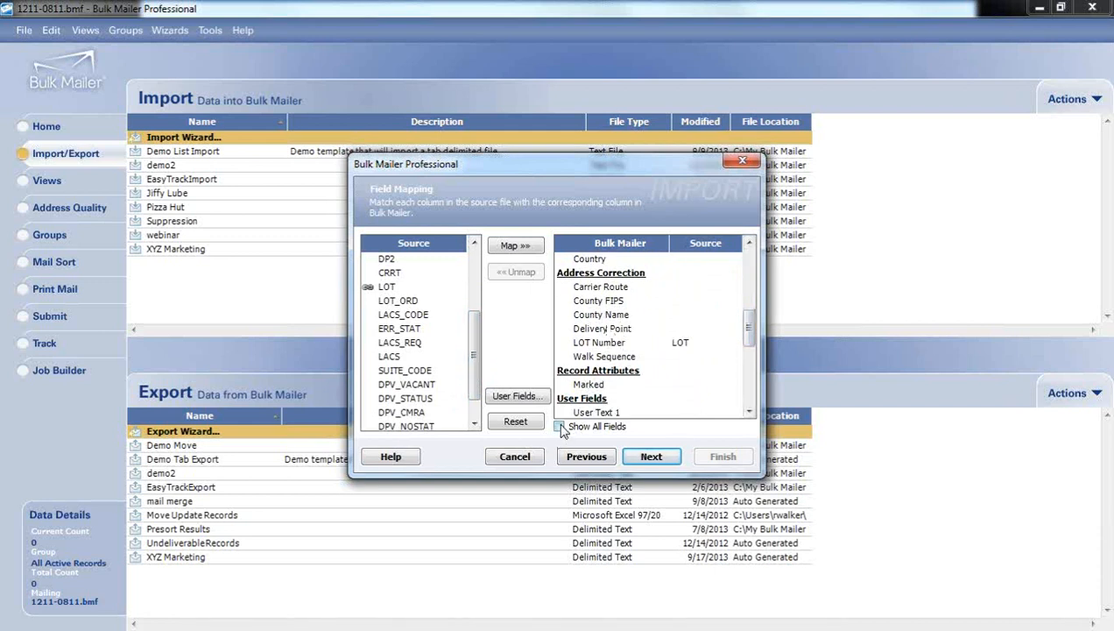
pyautogui.click(560, 427)
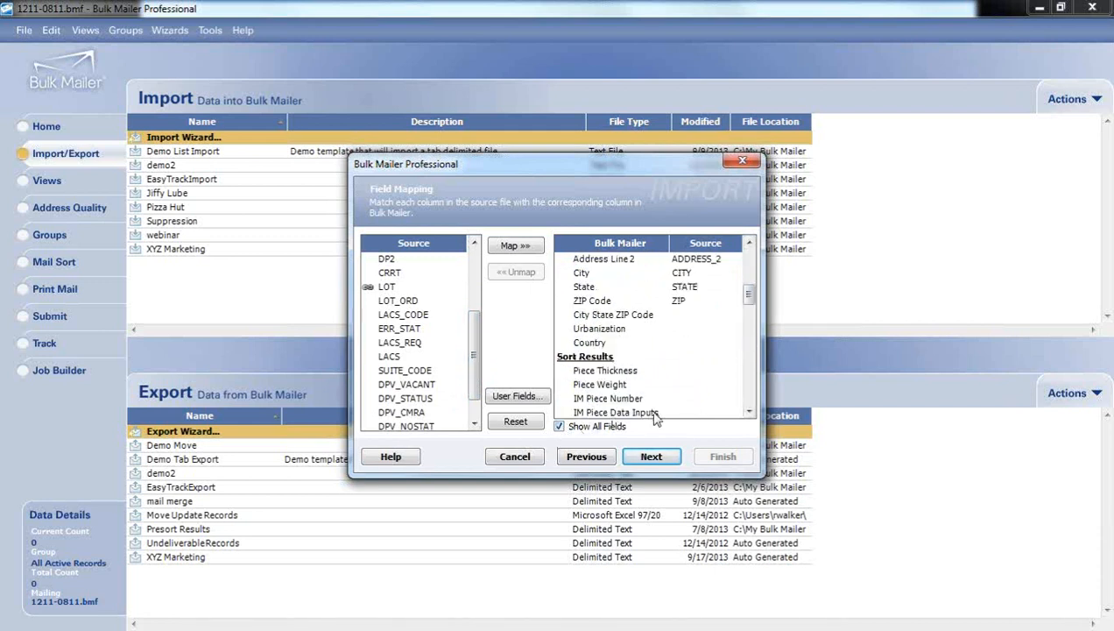
pyautogui.moveTo(749, 295); pyautogui.dragTo(749, 260)
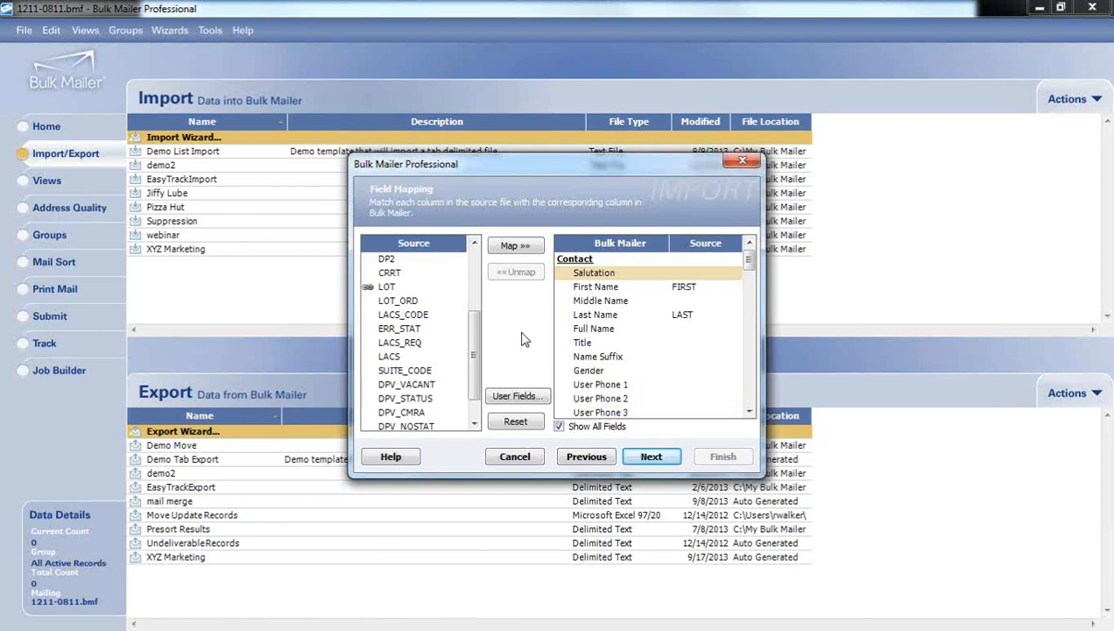
pyautogui.moveTo(749, 261); pyautogui.dragTo(750, 296)
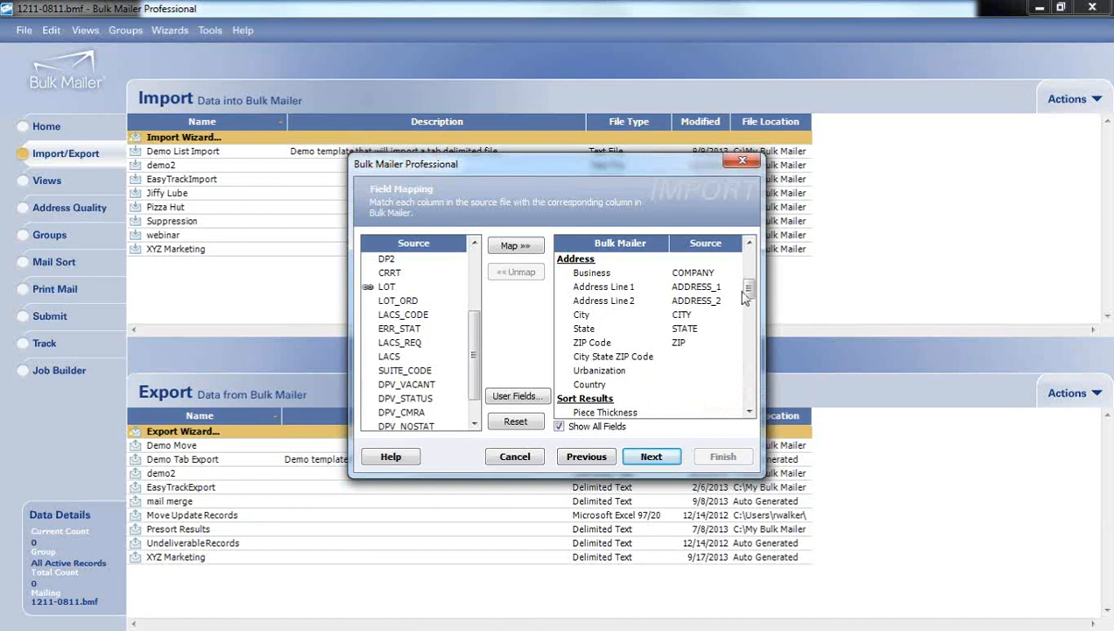
pyautogui.moveTo(749, 297); pyautogui.dragTo(750, 304)
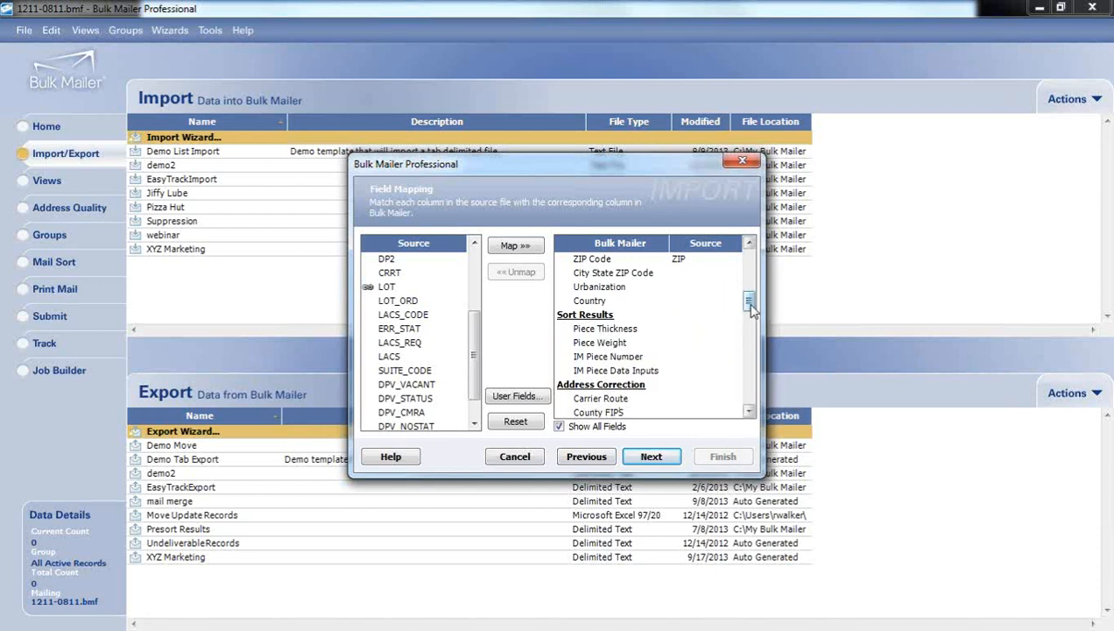
pyautogui.moveTo(750, 308); pyautogui.dragTo(754, 364)
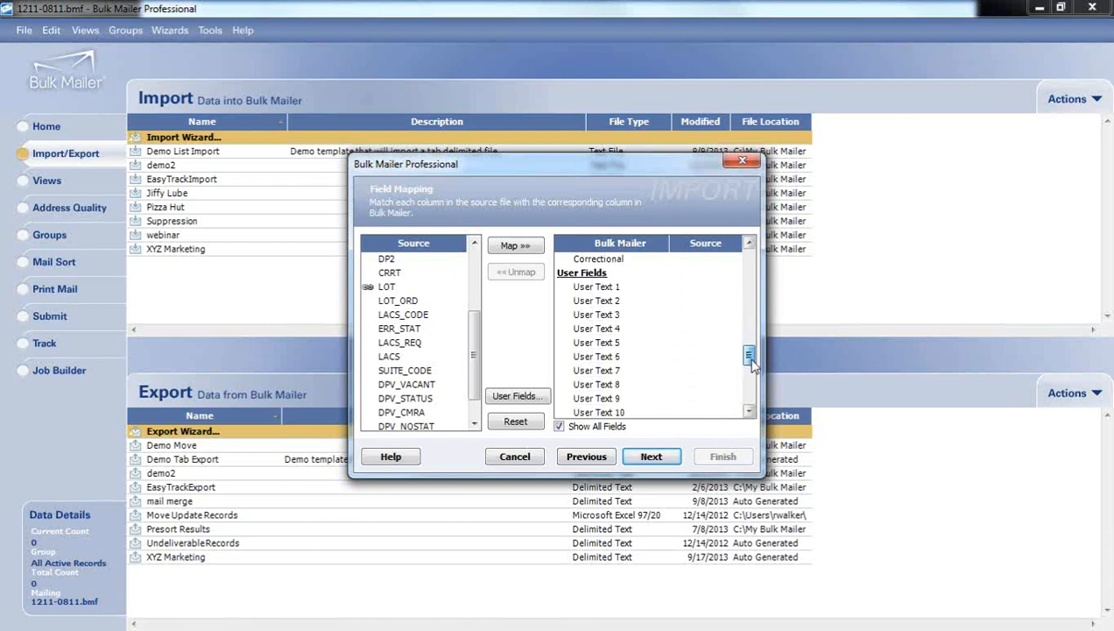
# - Rename the user-defined fields User Text 1 to Demo and User Text 2 to Demo2
pyautogui.click(601, 291)
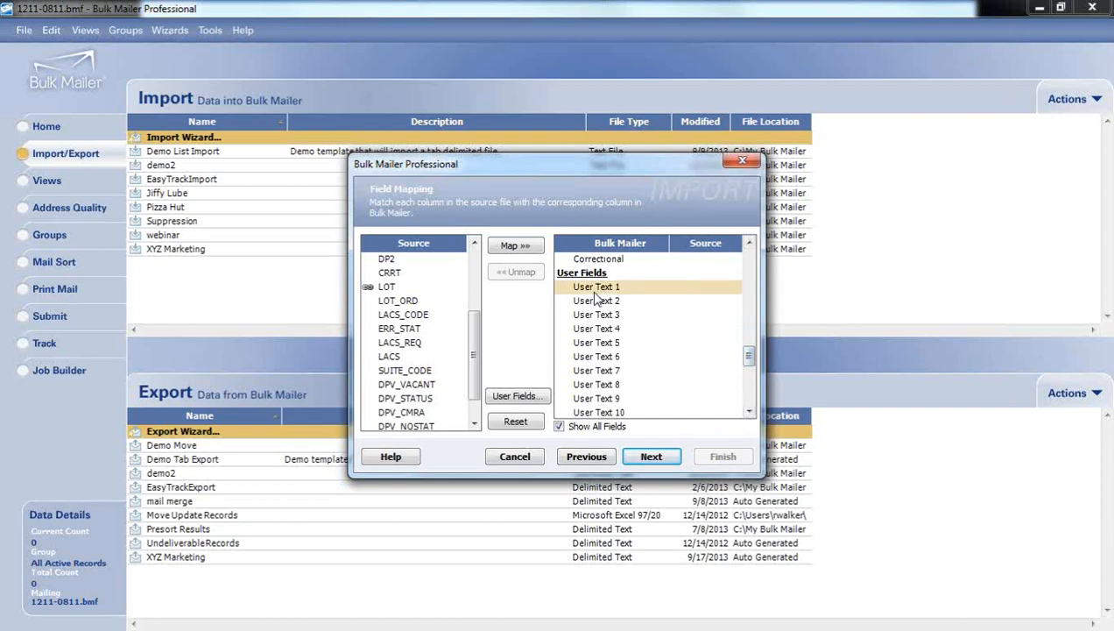
pyautogui.click(520, 396)
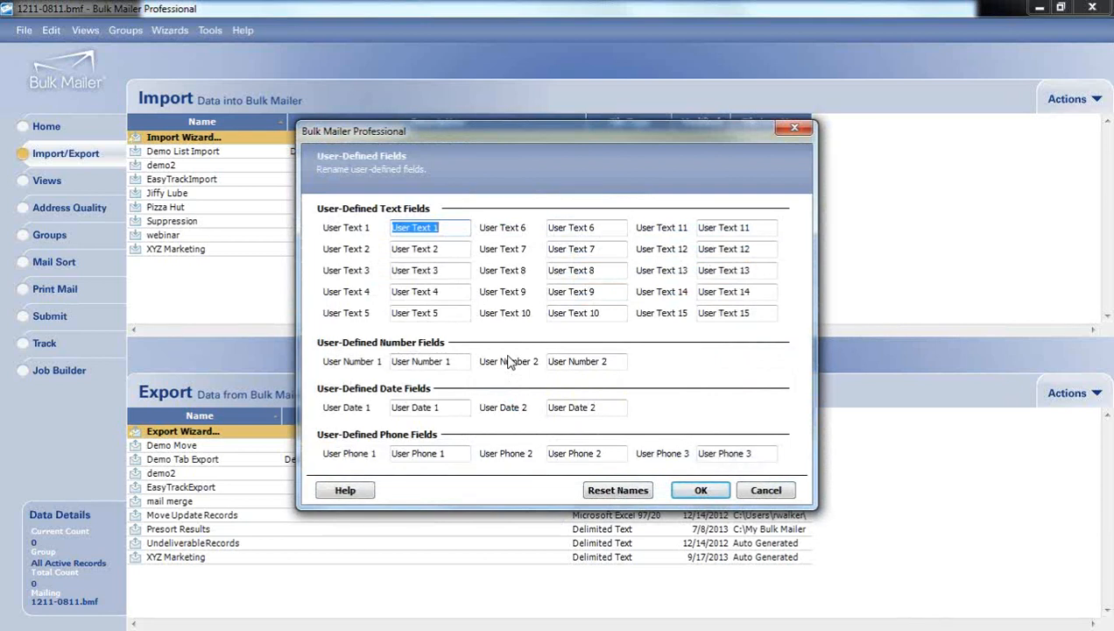
pyautogui.write('Dem')
pyautogui.click(440, 248)
pyautogui.press('BackSpace')
pyautogui.press('BackSpace')
pyautogui.press('BackSpace')
pyautogui.press('BackSpace')
pyautogui.press('BackSpace')
pyautogui.press('BackSpace')
pyautogui.write('Demo2')
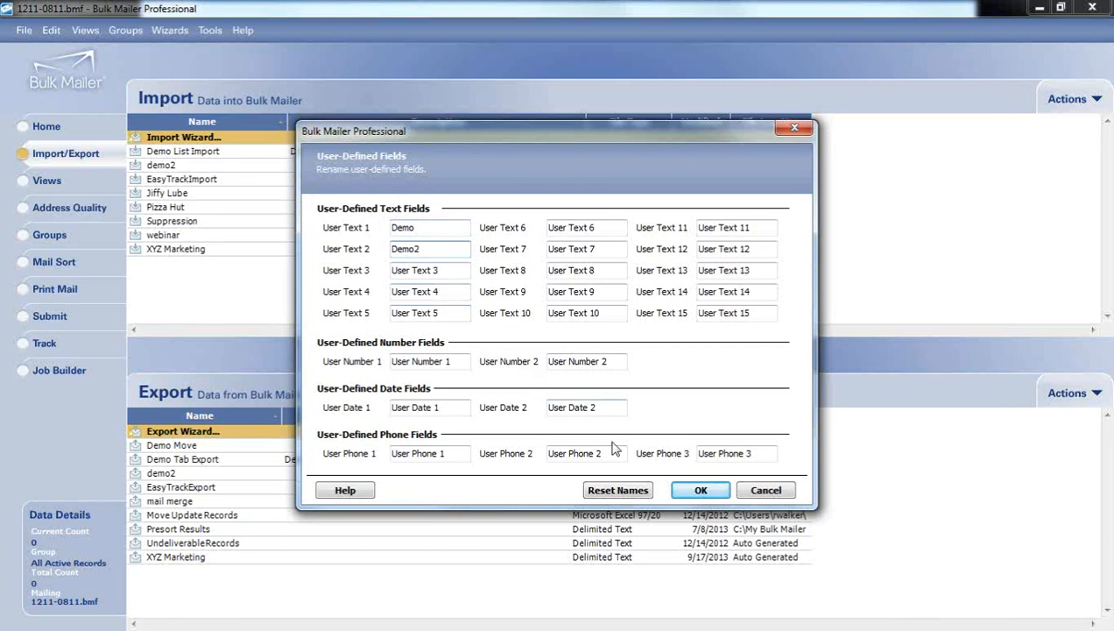
pyautogui.click(701, 491)
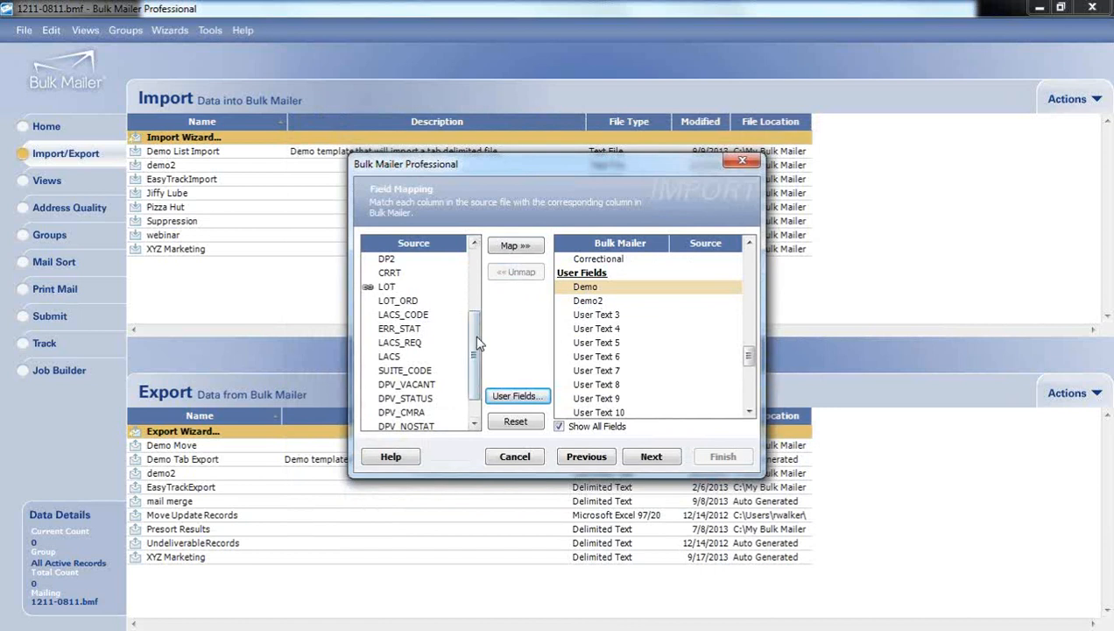
# - Save the import settings as a new template named Demo3 and run the PostalSoftDemo.dbf import to completion
pyautogui.scroll(-1, 471, 386)
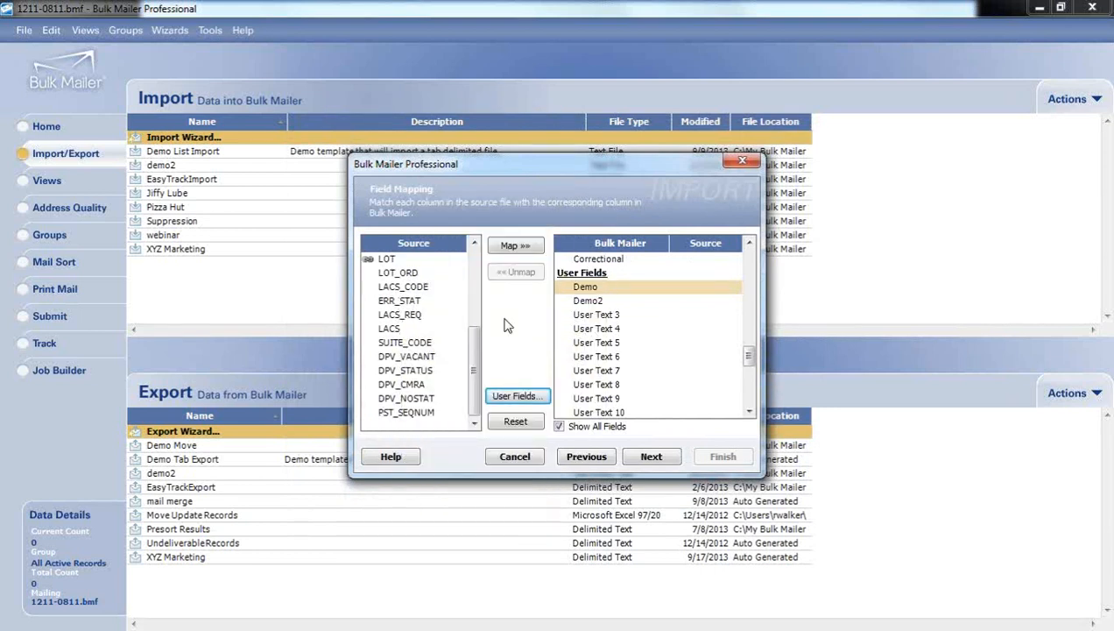
pyautogui.click(651, 457)
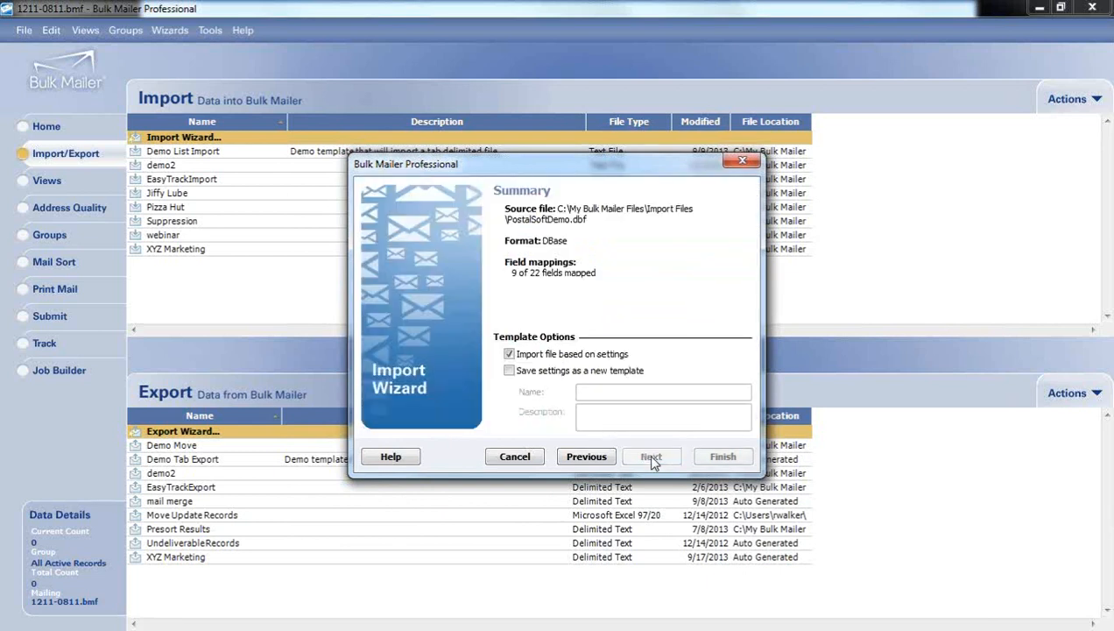
pyautogui.click(536, 370)
pyautogui.click(637, 391)
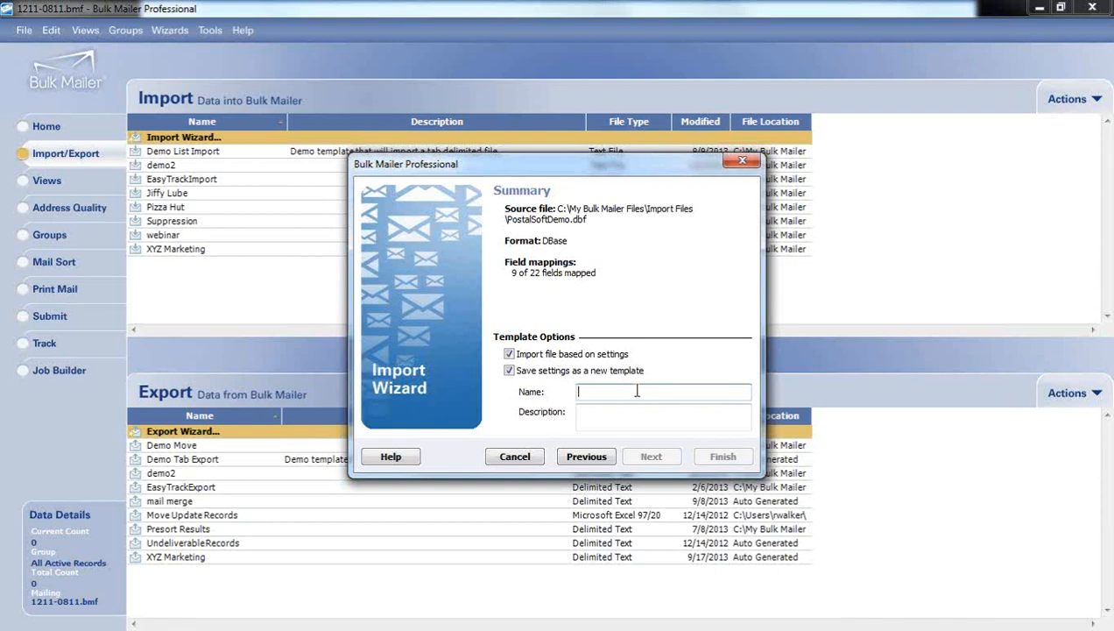
pyautogui.write('Demo3')
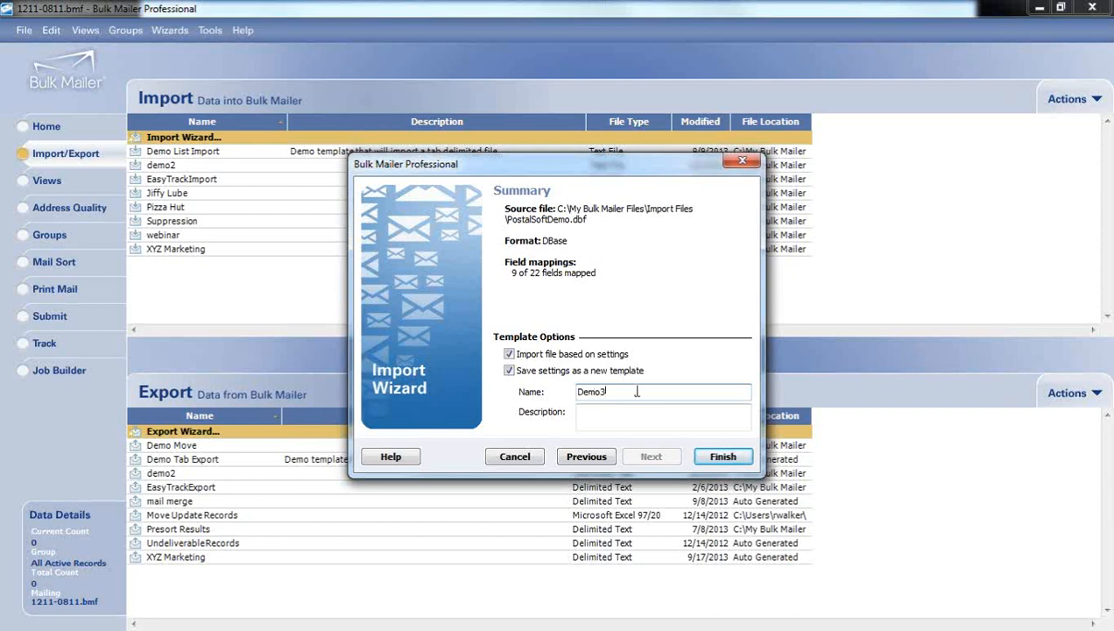
pyautogui.click(714, 457)
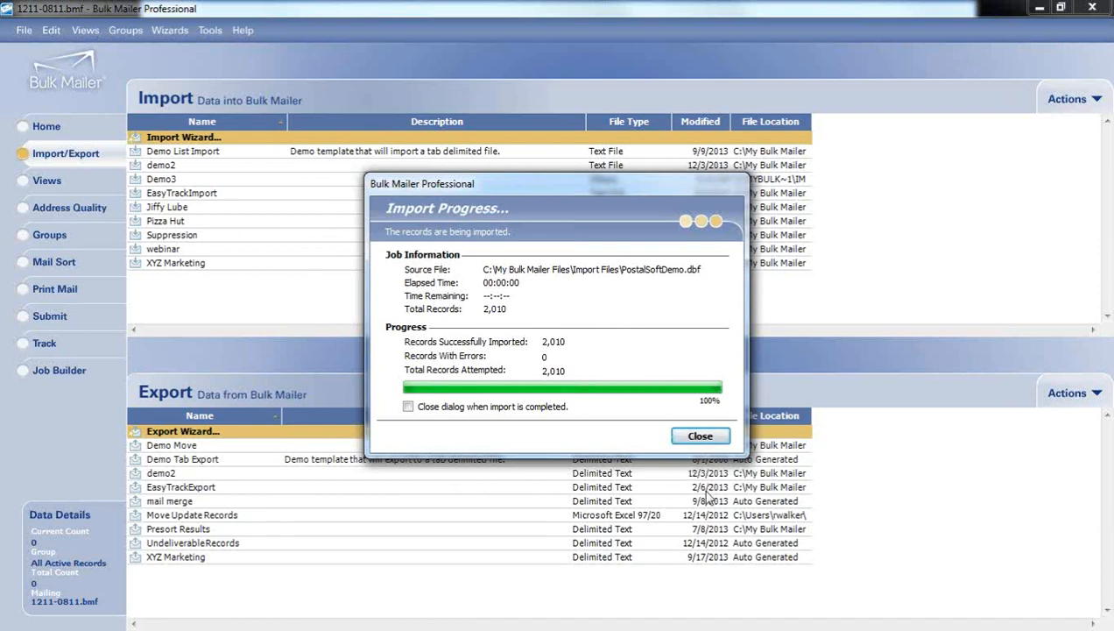
pyautogui.click(700, 436)
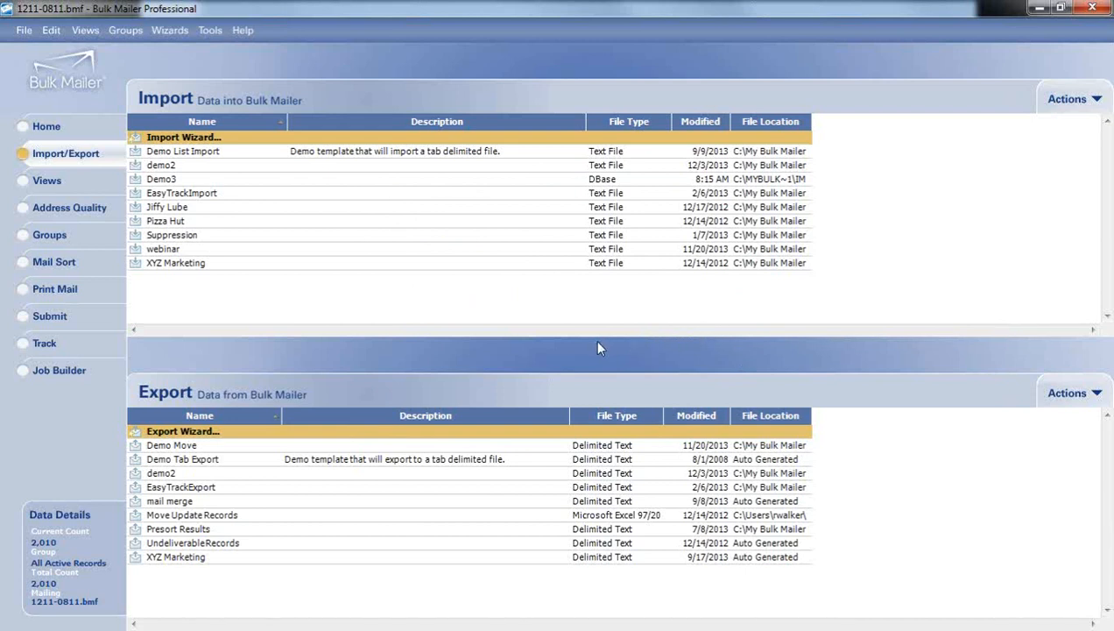
# - Start another data import with the Import Wizard and choose Excel Demo List.xls from the Import Files folder as the source
pyautogui.doubleClick(200, 142)
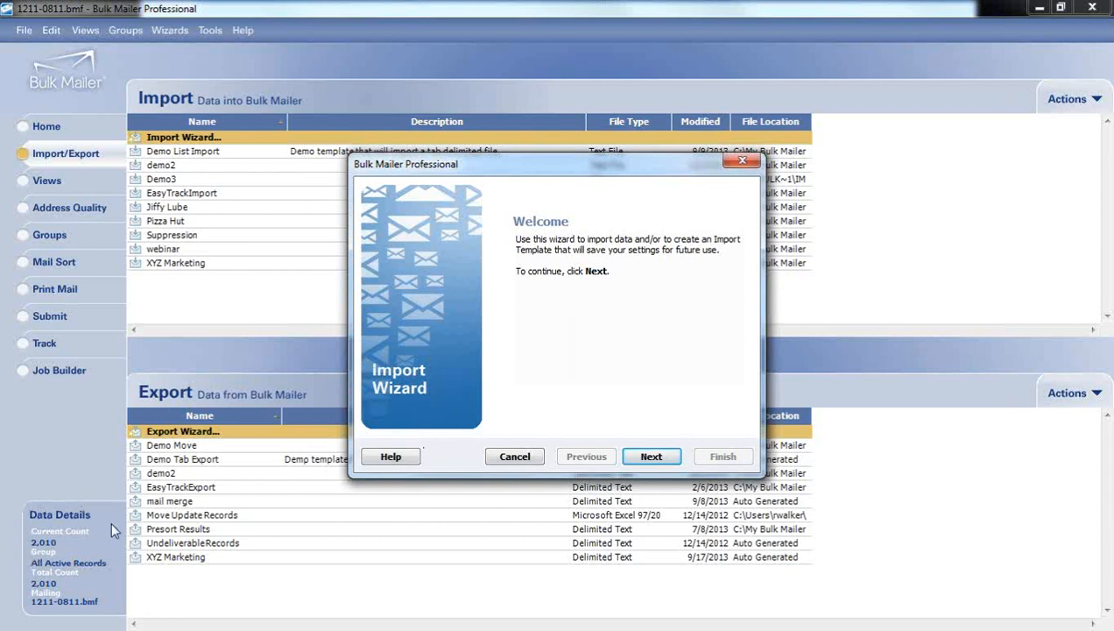
pyautogui.click(651, 457)
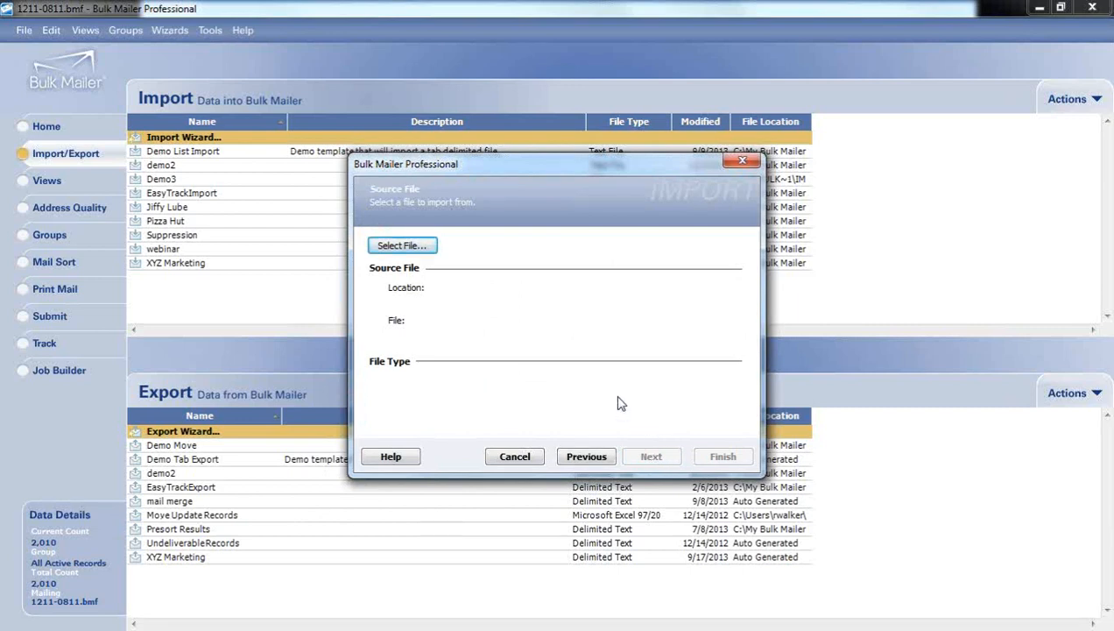
pyautogui.click(429, 249)
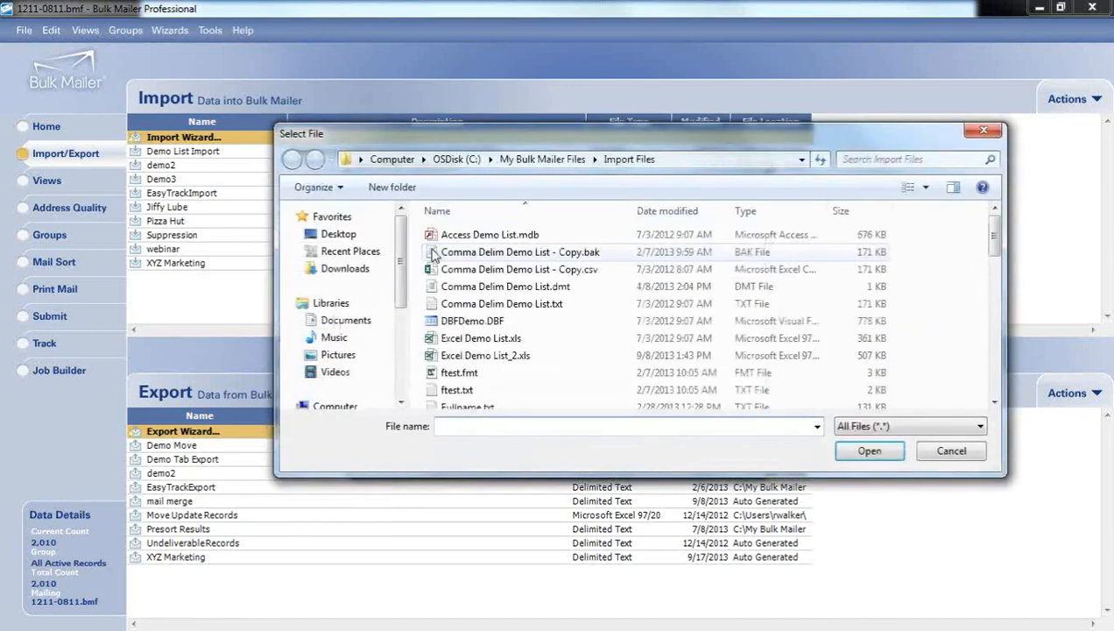
pyautogui.click(469, 342)
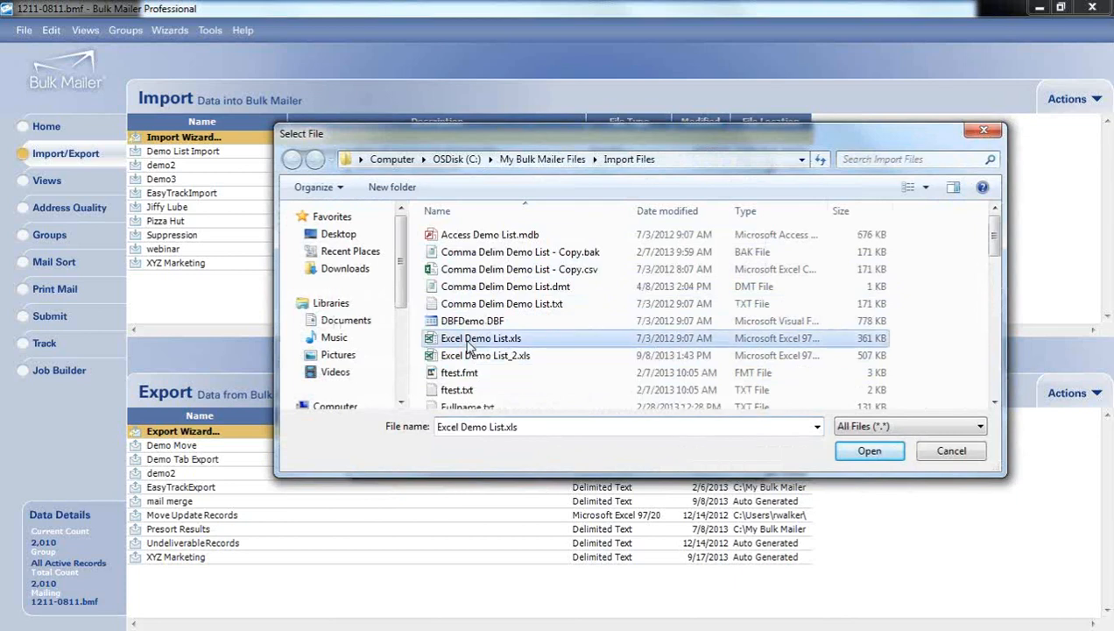
pyautogui.doubleClick(468, 344)
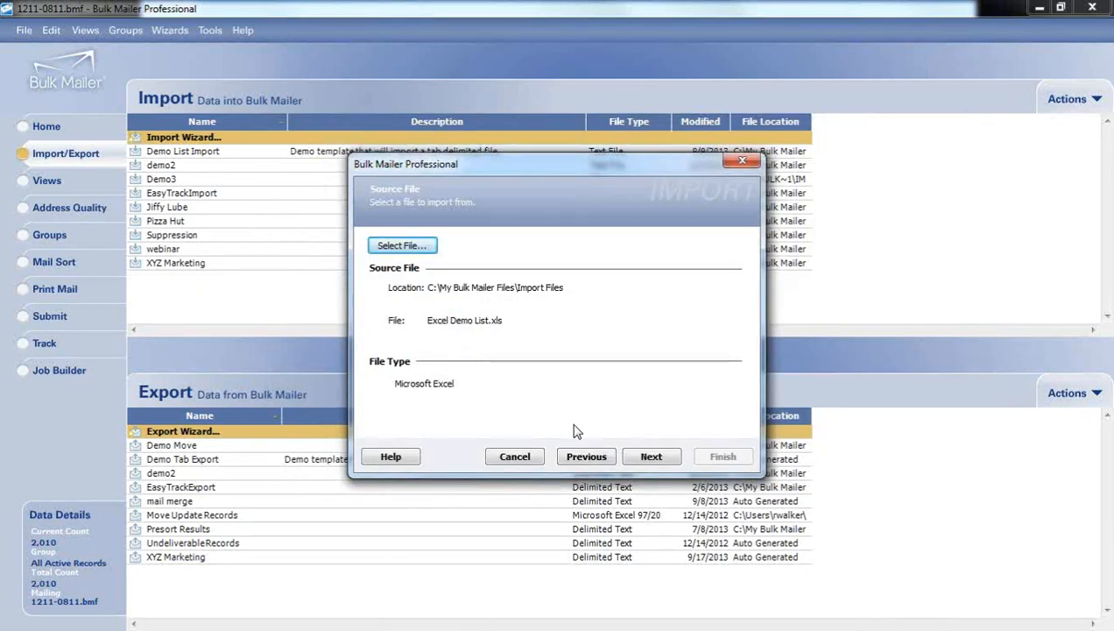
# - Set the first row of the AddressData worksheet to be read as field names and continue to field mapping
pyautogui.click(648, 456)
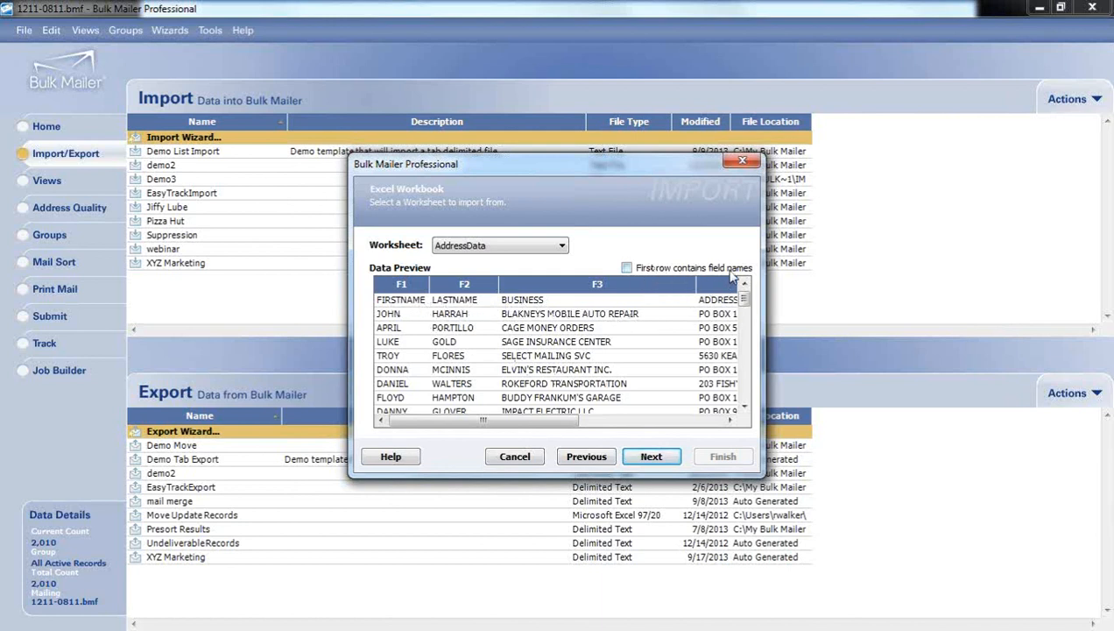
pyautogui.click(626, 268)
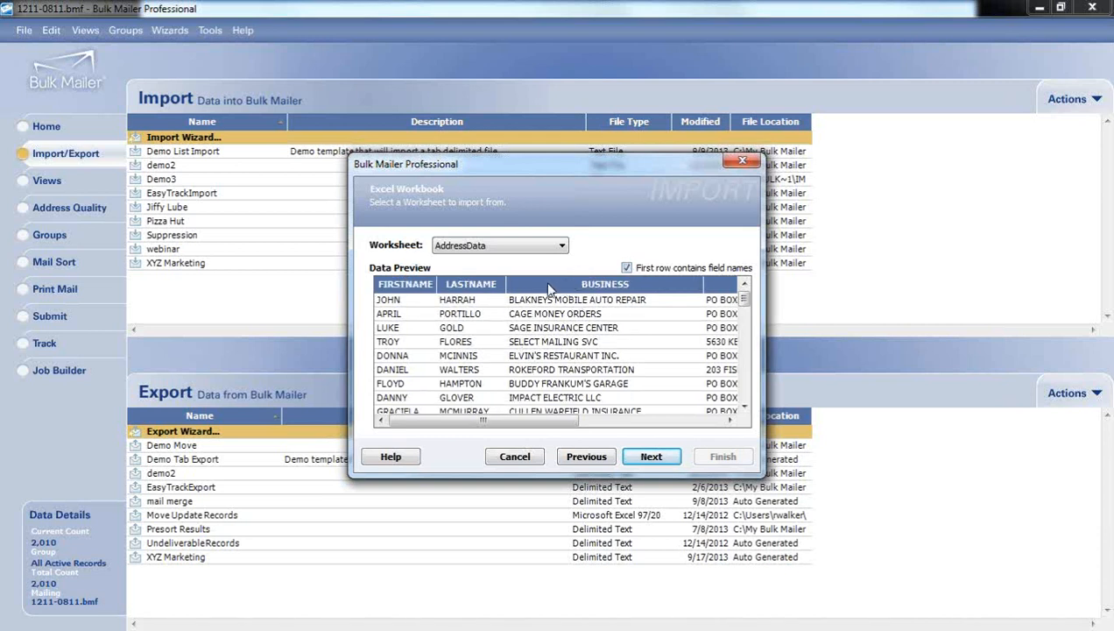
pyautogui.click(630, 459)
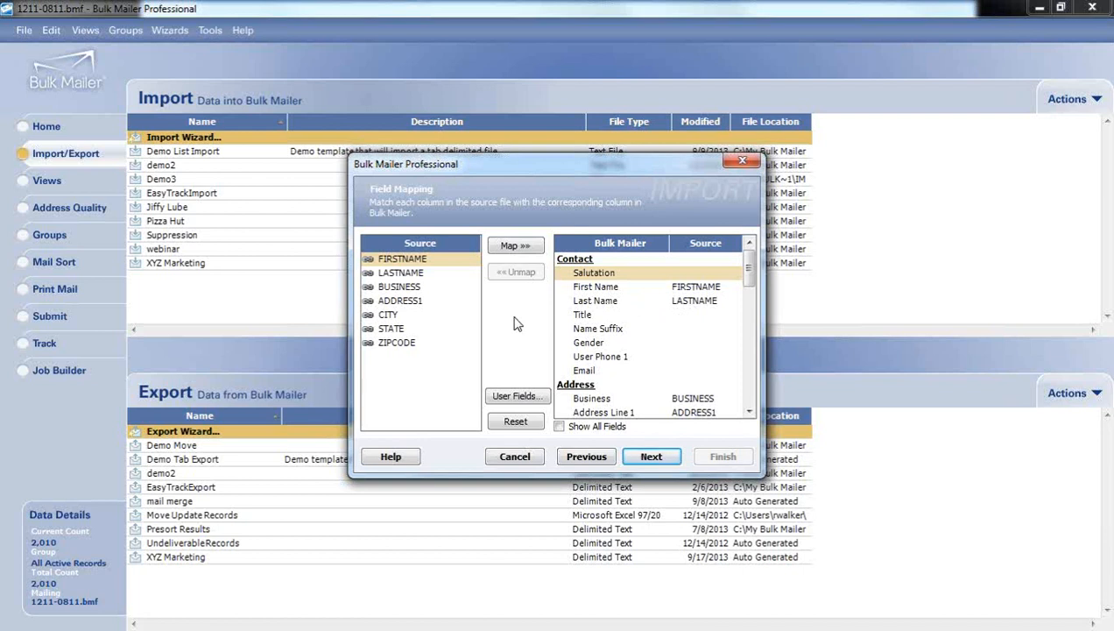
# - Reset the automatic mappings and manually map BUSINESS, ADDRESS1, CITY, STATE and ZIPCODE to Business, Address Line 1, City, State and ZIP Code
pyautogui.click(514, 420)
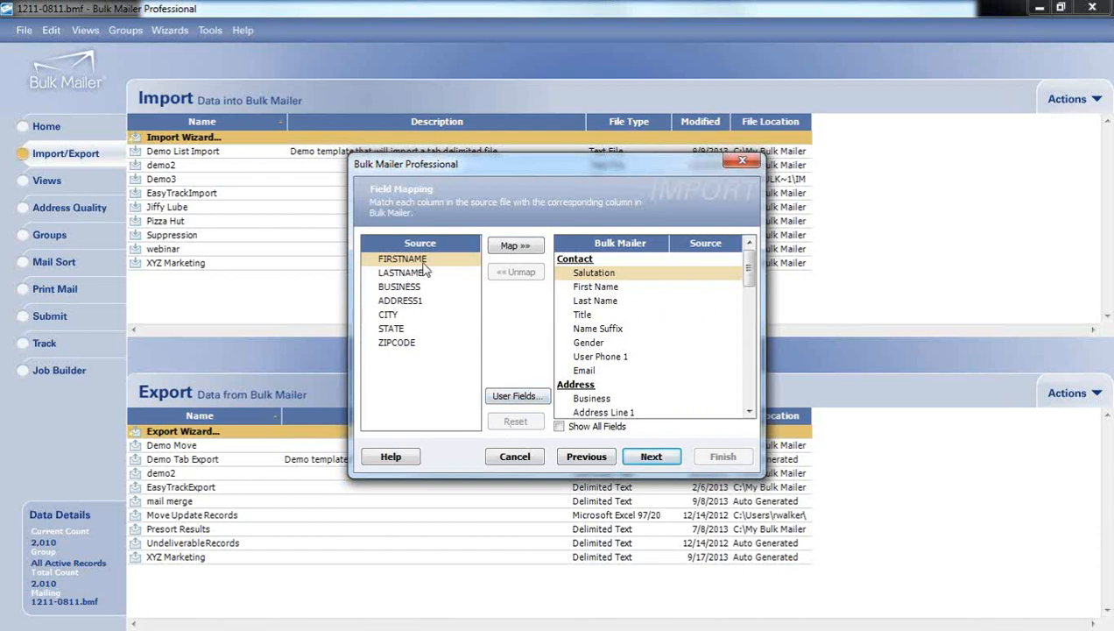
pyautogui.click(399, 286)
pyautogui.moveTo(750, 279); pyautogui.dragTo(750, 299)
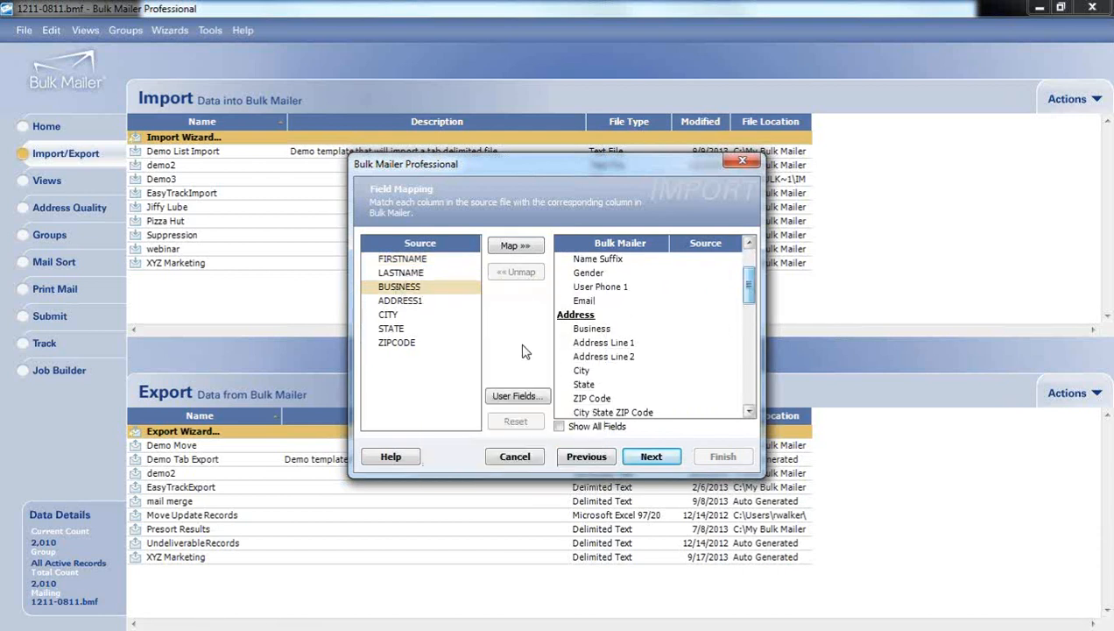
pyautogui.doubleClick(571, 329)
pyautogui.doubleClick(595, 343)
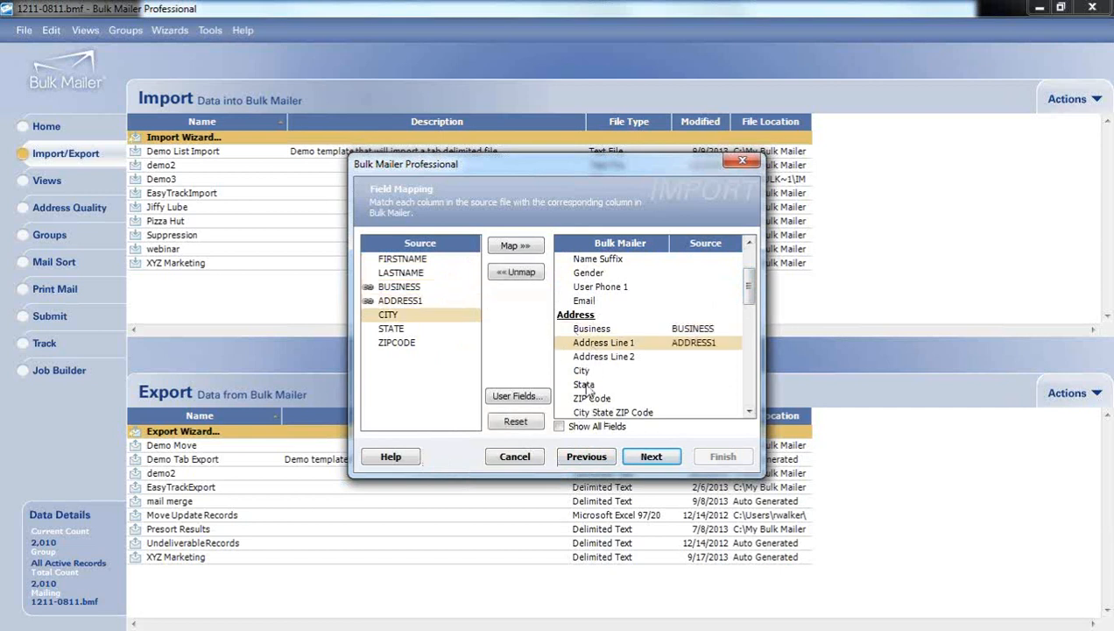
pyautogui.click(582, 372)
pyautogui.doubleClick(583, 375)
pyautogui.doubleClick(583, 385)
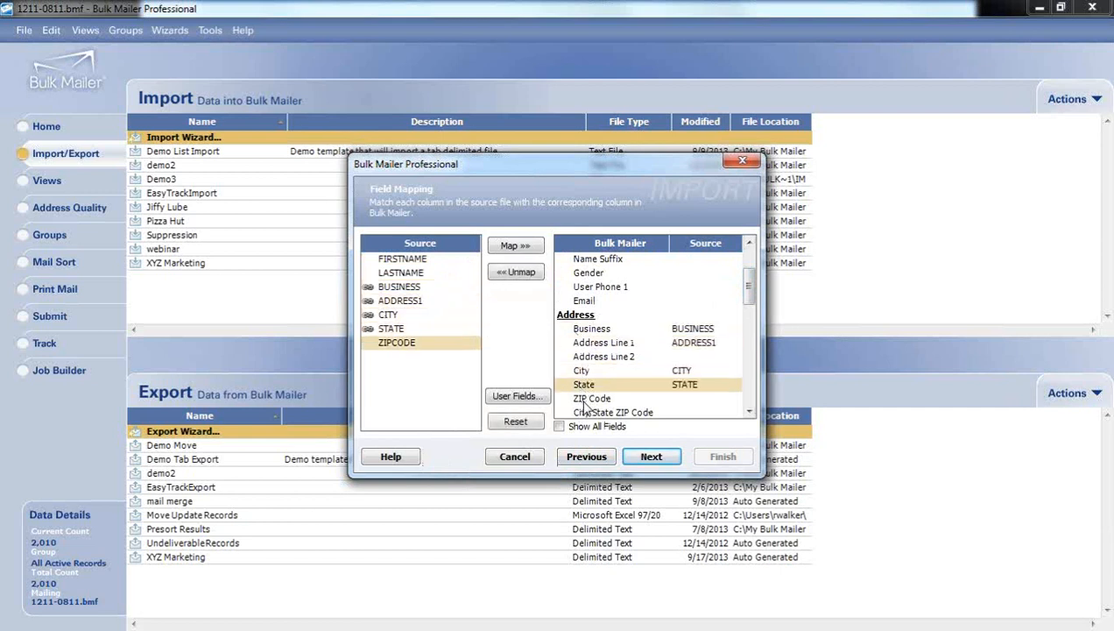
pyautogui.doubleClick(585, 399)
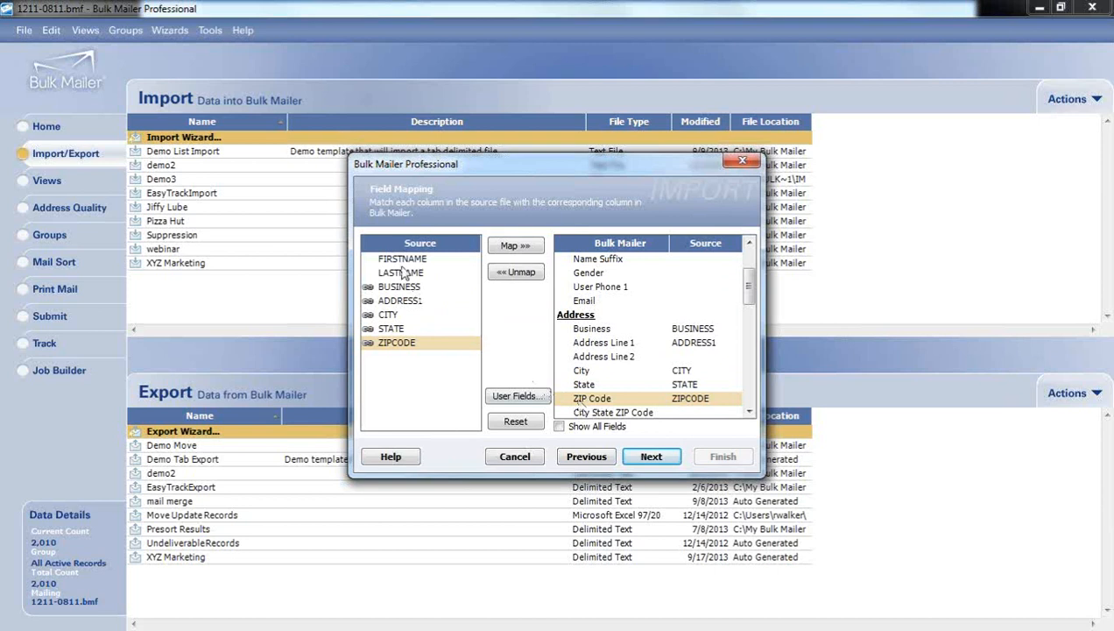
# - Map the FIRSTNAME and LASTNAME source columns to the First Name and Last Name contact fields
pyautogui.moveTo(403, 277)
pyautogui.moveTo(756, 300); pyautogui.dragTo(750, 273)
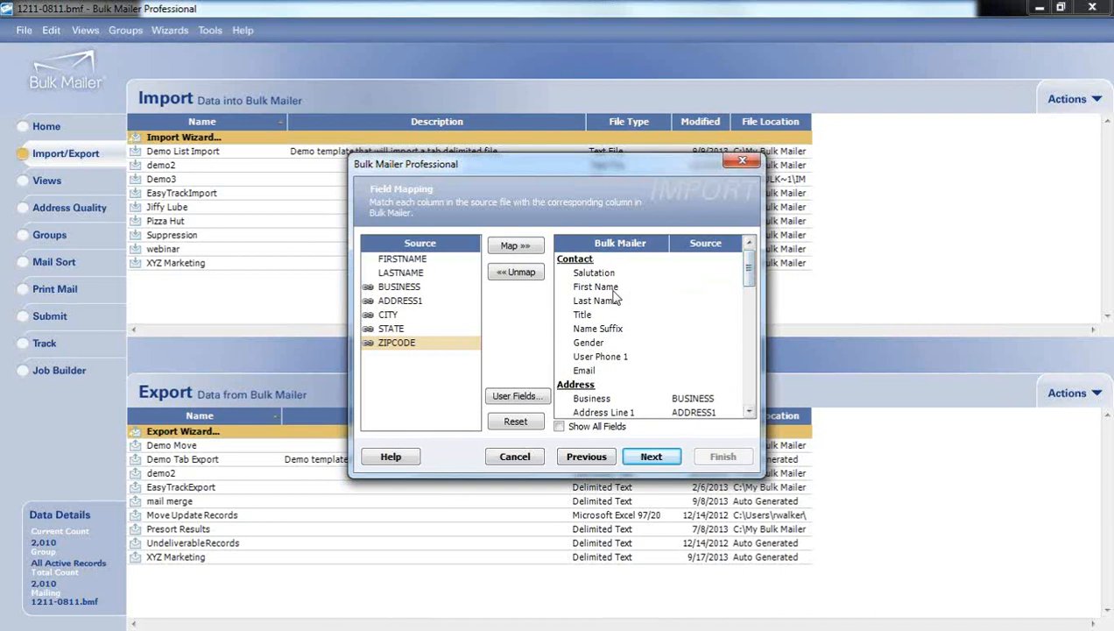
pyautogui.click(417, 259)
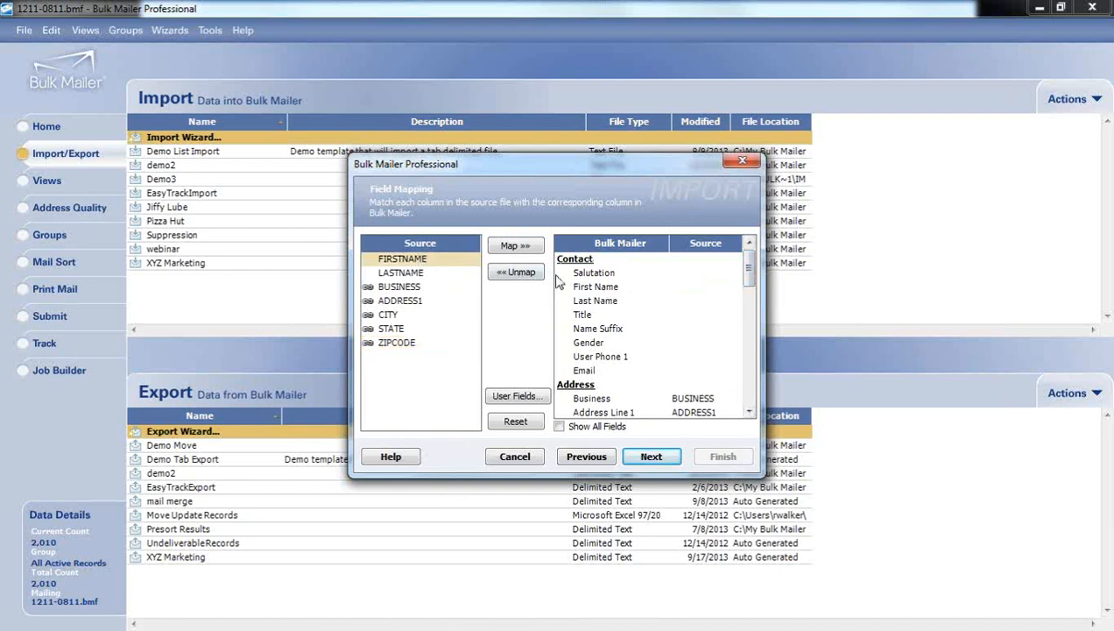
pyautogui.doubleClick(601, 286)
pyautogui.doubleClick(603, 300)
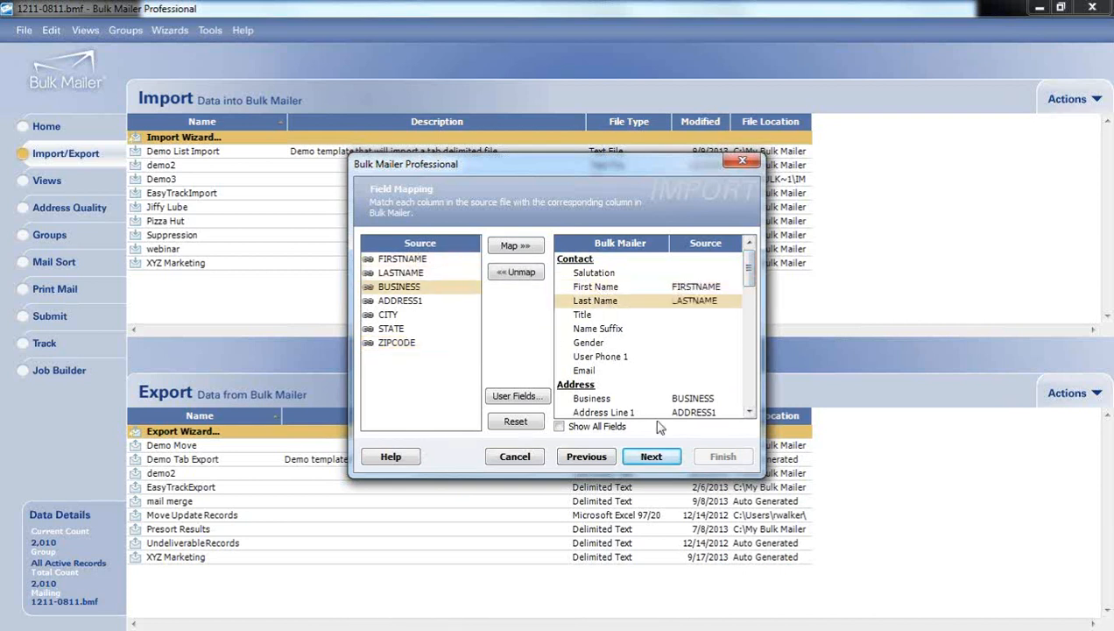
# - Run the Excel Demo List.xls import without saving a template and close the import progress report
pyautogui.click(651, 456)
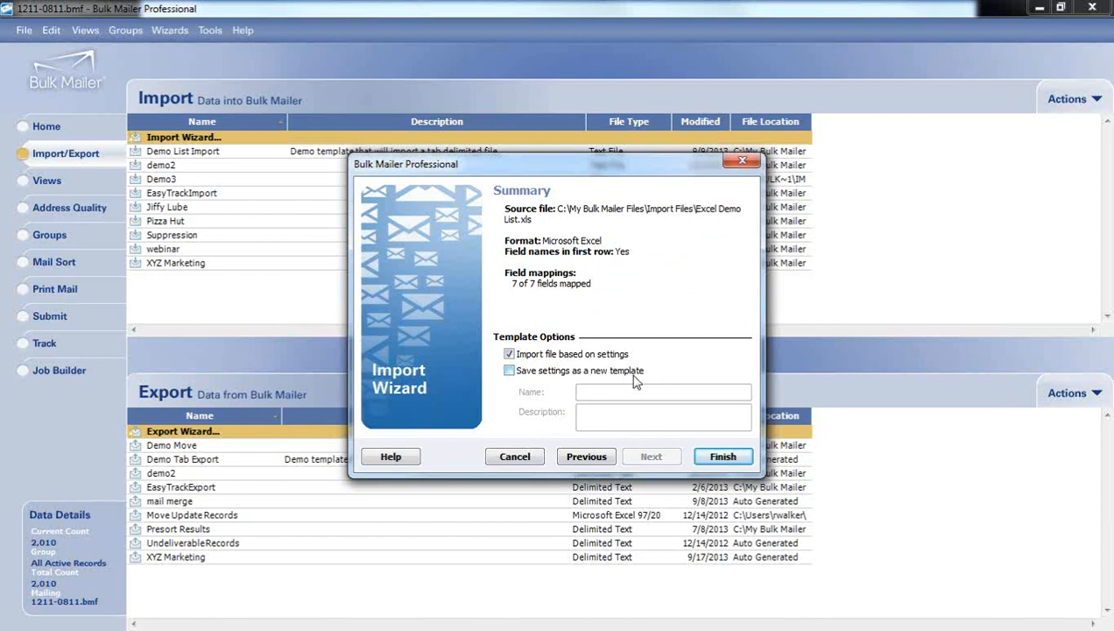
pyautogui.click(720, 457)
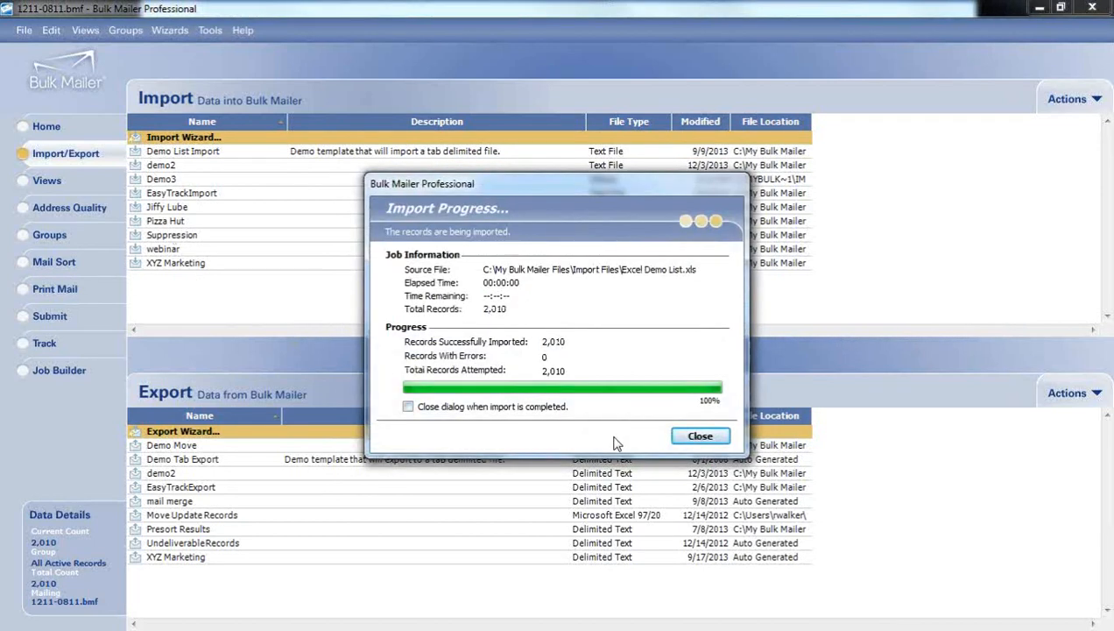
pyautogui.click(700, 435)
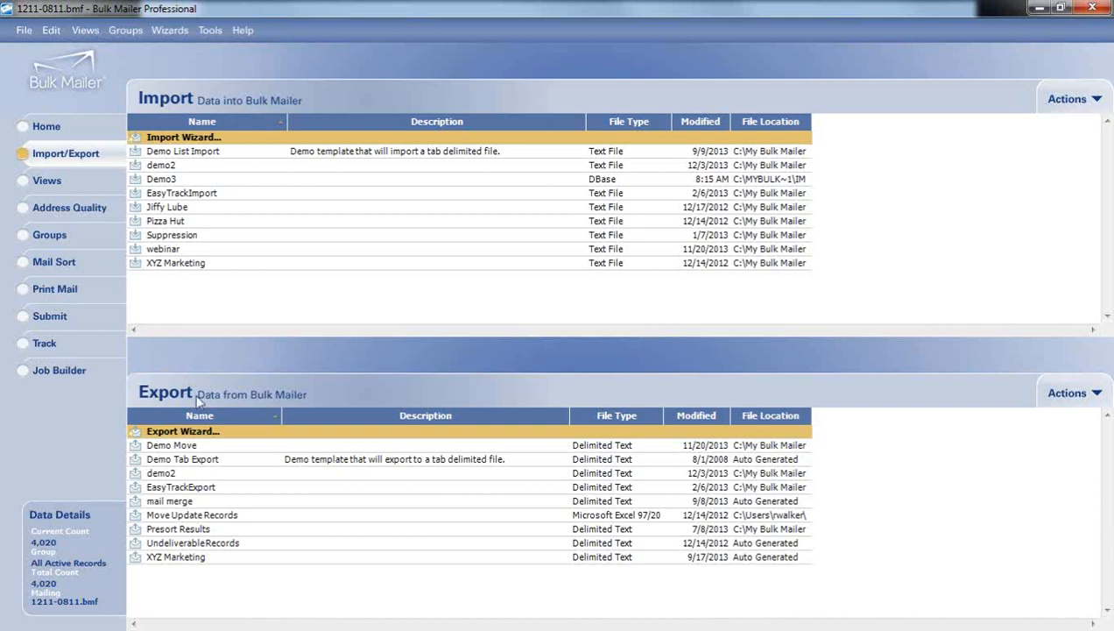
# - Open the BasicAddress list view and examine the imported records and their columns
pyautogui.click(65, 186)
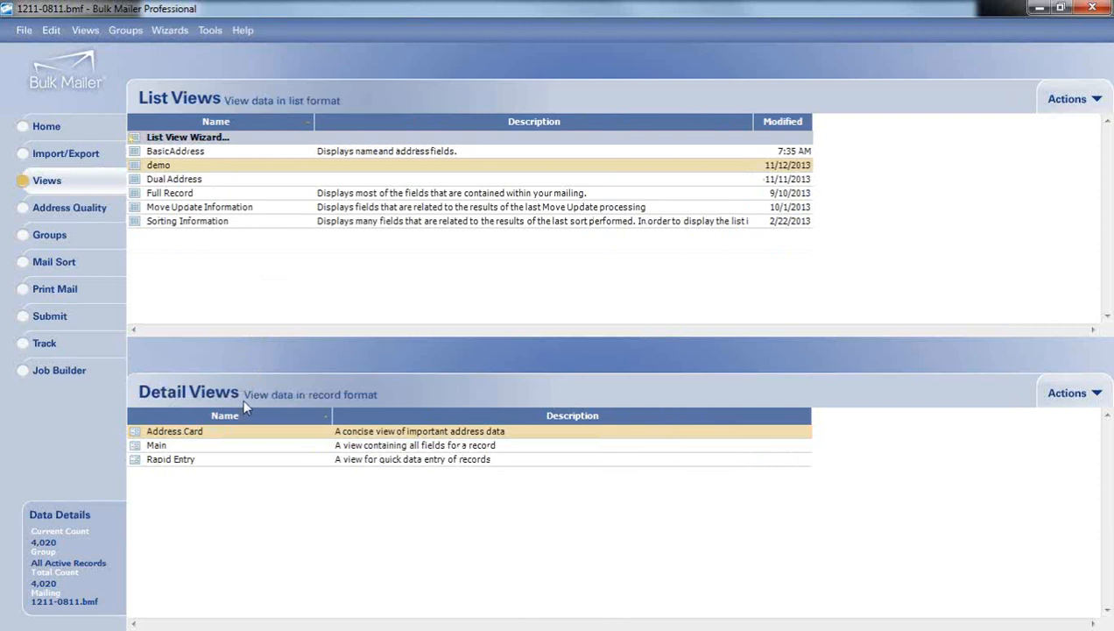
pyautogui.doubleClick(175, 154)
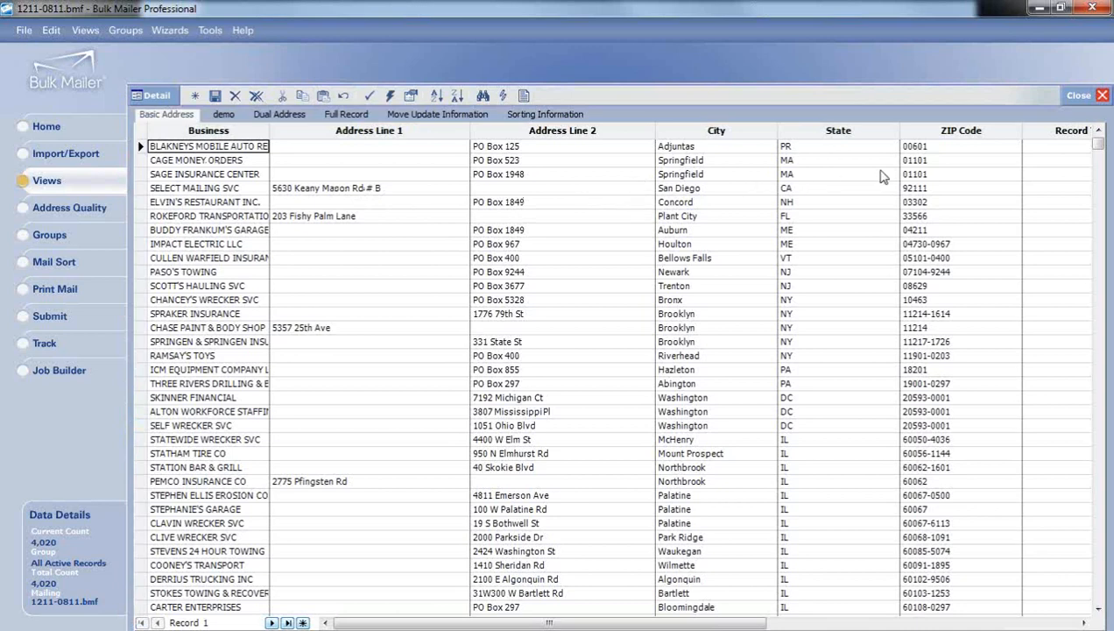
pyautogui.moveTo(443, 623); pyautogui.dragTo(299, 575)
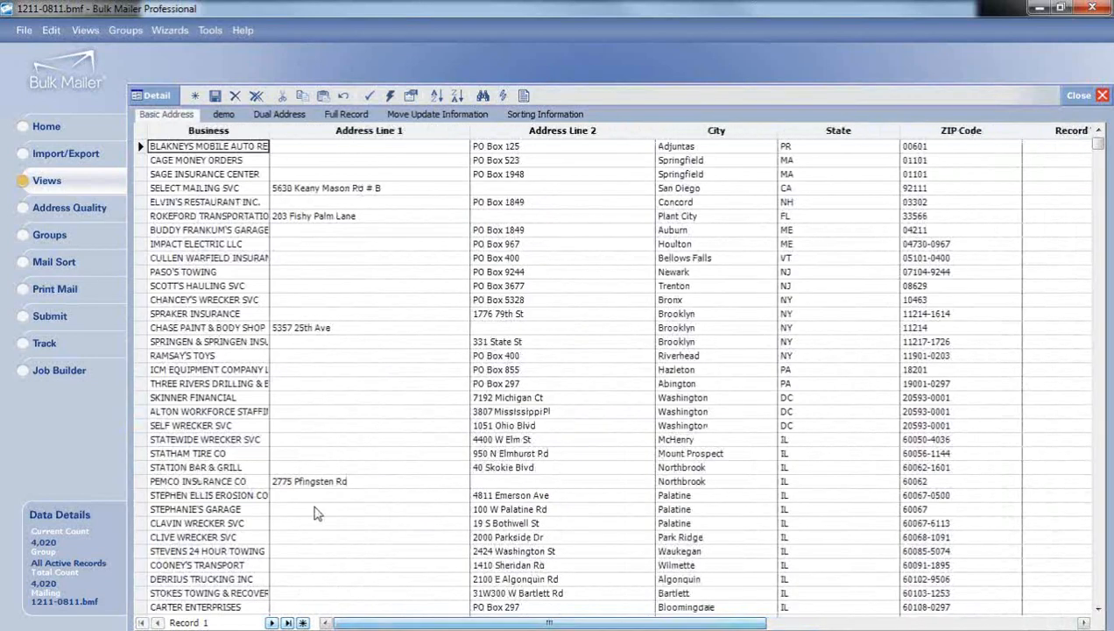
# - Start a new list view with the List View Wizard and add the First Name and Last Name fields
pyautogui.click(54, 183)
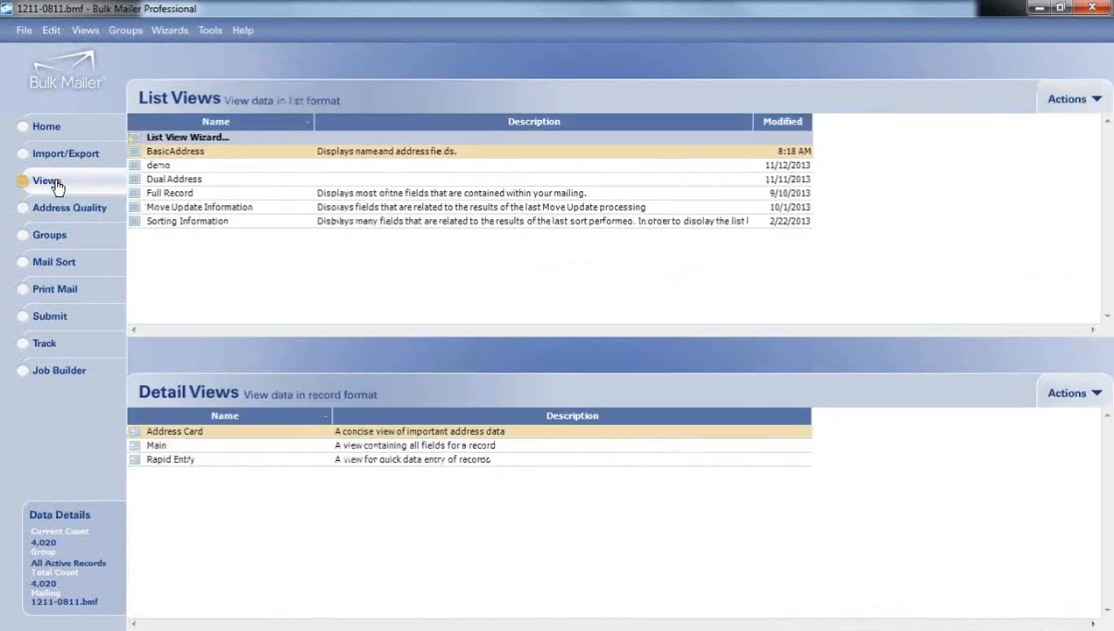
pyautogui.doubleClick(160, 138)
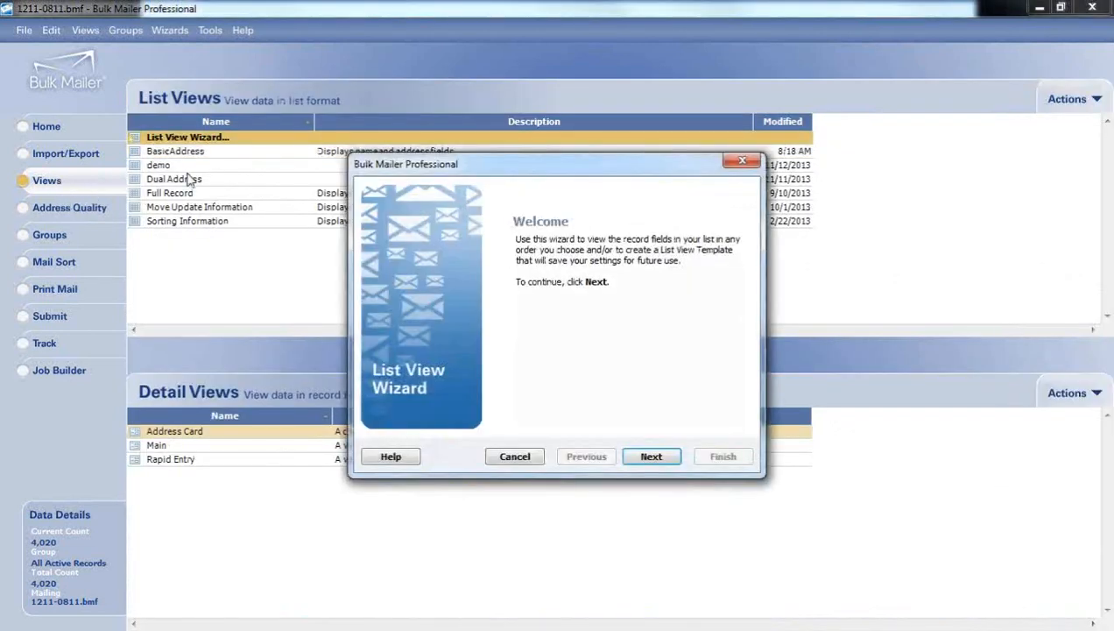
pyautogui.click(651, 457)
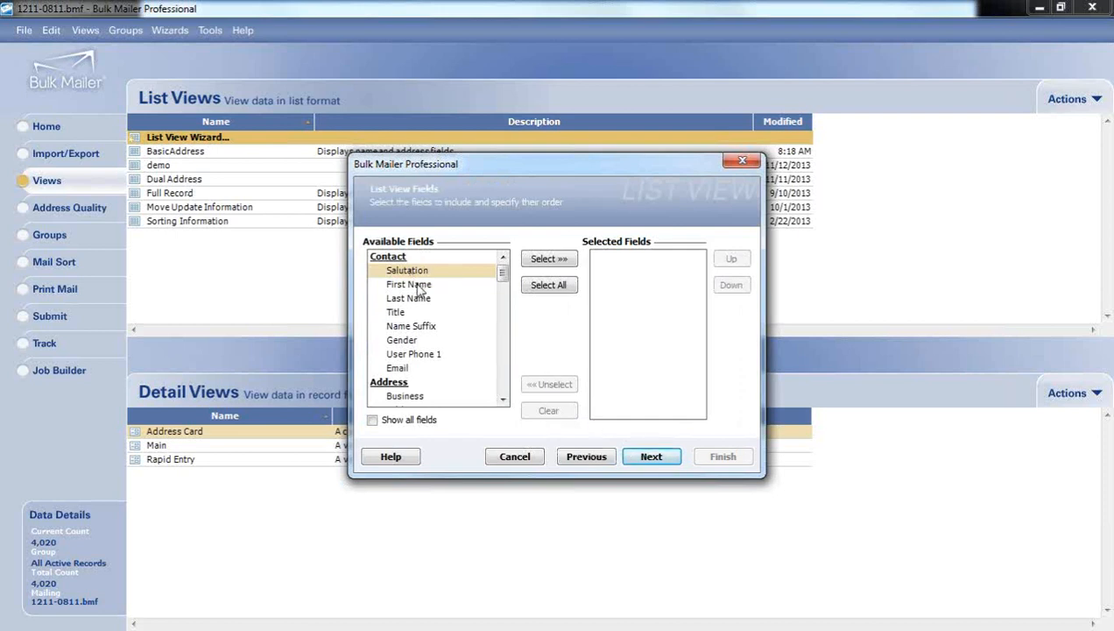
pyautogui.doubleClick(408, 283)
pyautogui.doubleClick(409, 297)
# - Add the Business, Address Line 1, City, State and ZIP Code address fields to the new list view
pyautogui.moveTo(506, 278); pyautogui.dragTo(504, 288)
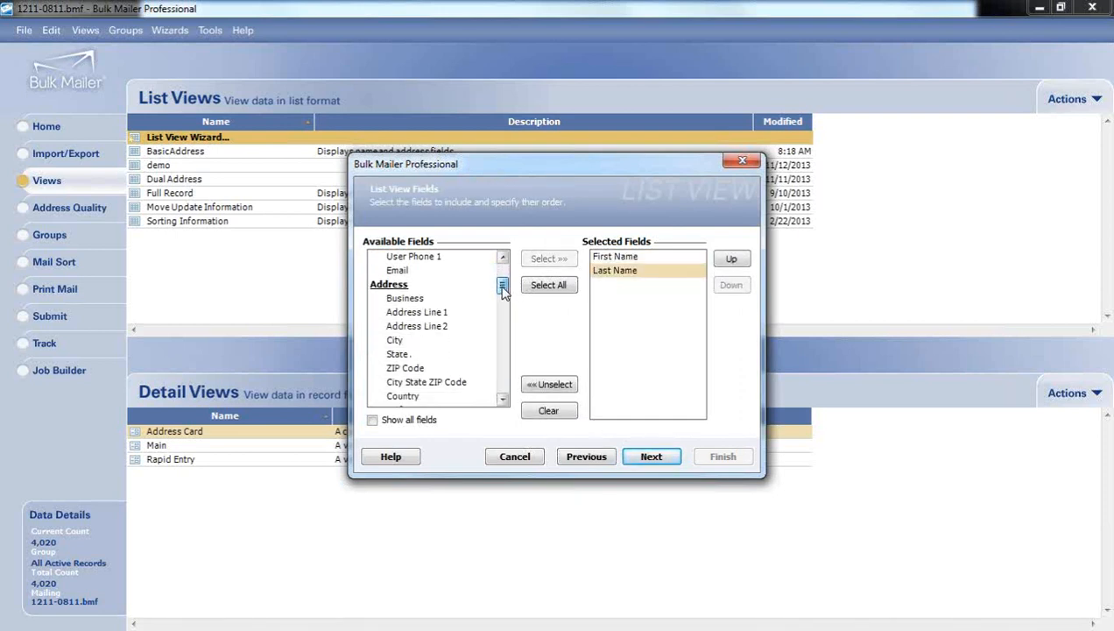
pyautogui.doubleClick(410, 299)
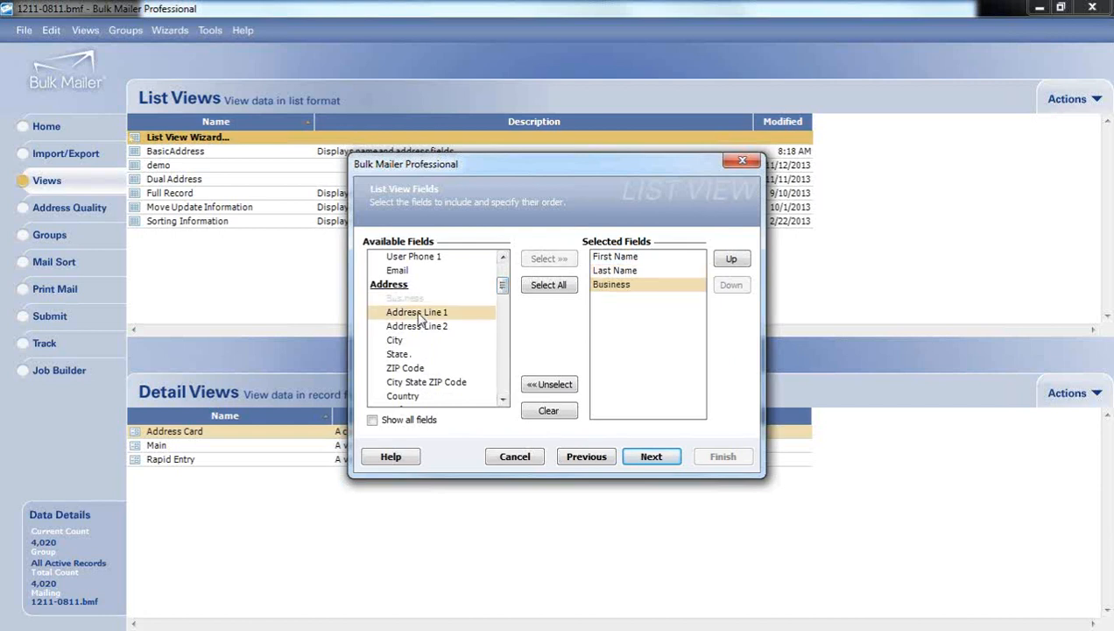
pyautogui.doubleClick(417, 313)
pyautogui.doubleClick(396, 340)
pyautogui.doubleClick(397, 354)
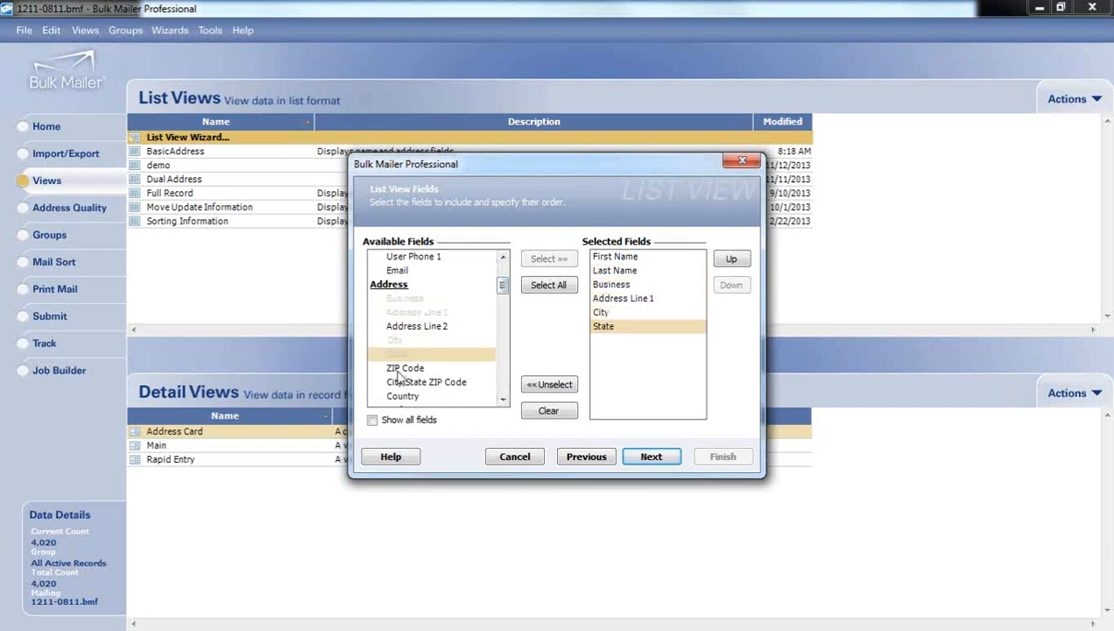
pyautogui.doubleClick(402, 369)
# - Look through the remaining available fields and set the list to show all fields
pyautogui.moveTo(503, 296); pyautogui.dragTo(503, 328)
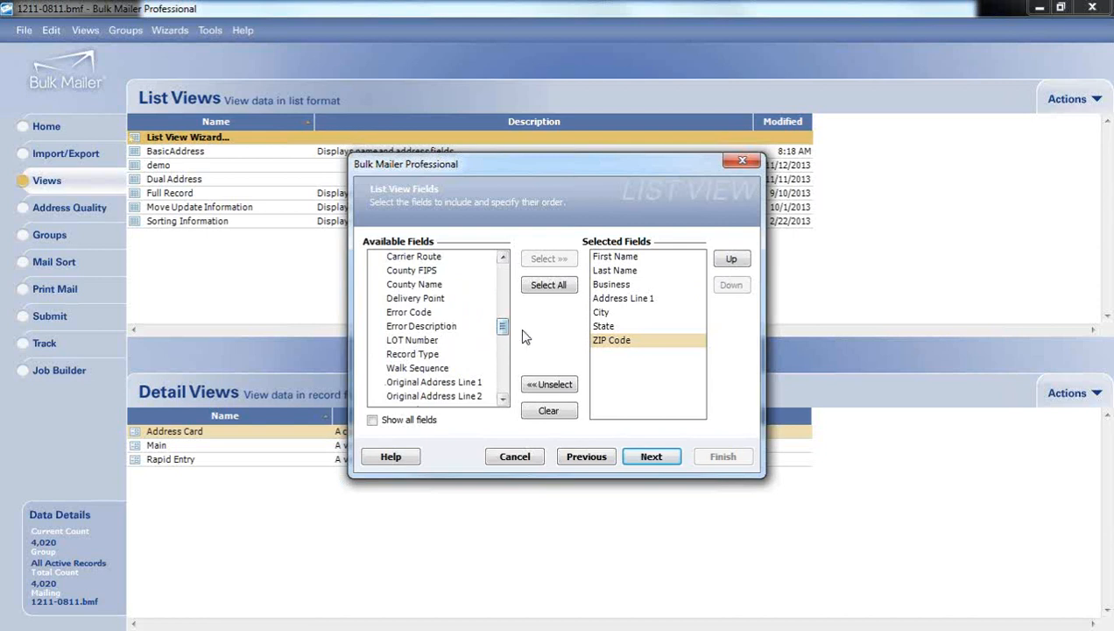
pyautogui.scroll(-1, 505, 340)
pyautogui.scroll(-1, 506, 339)
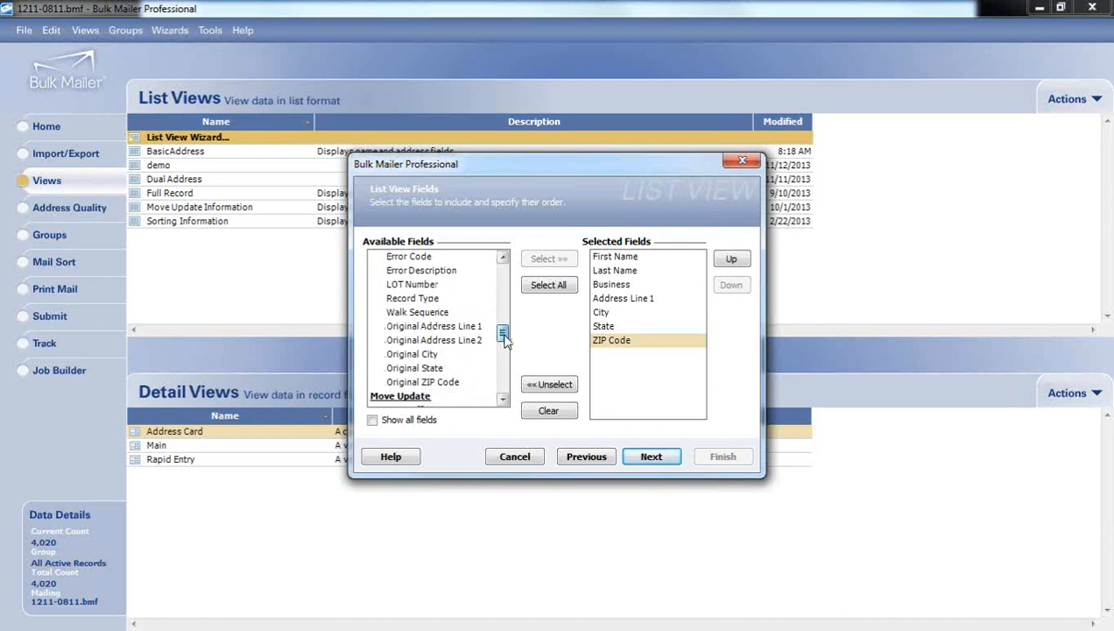
pyautogui.scroll(-5, 505, 340)
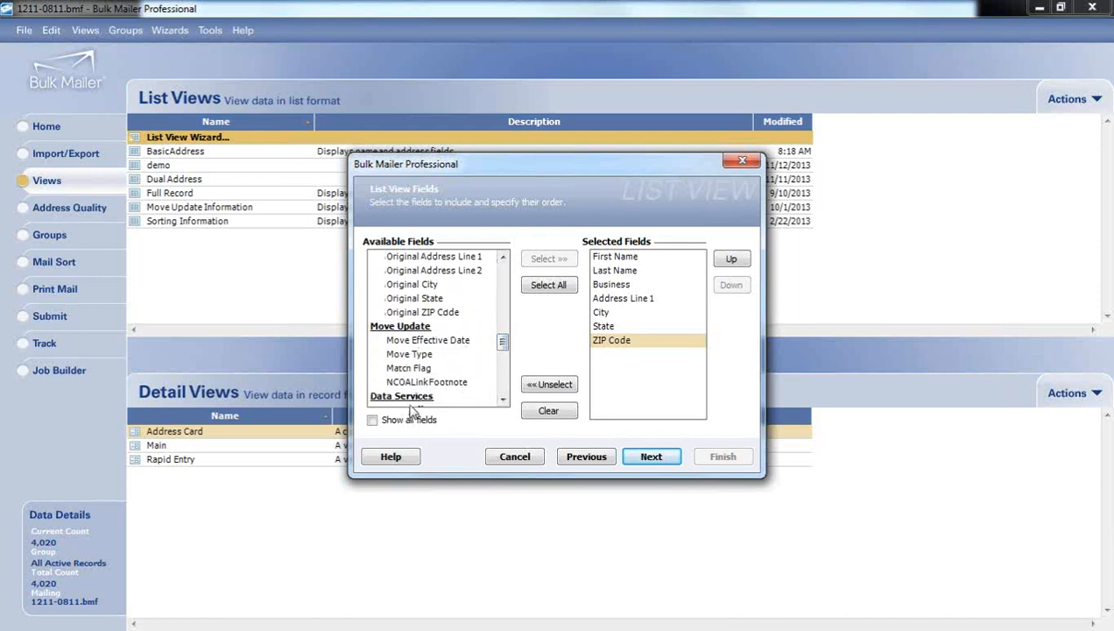
pyautogui.click(372, 421)
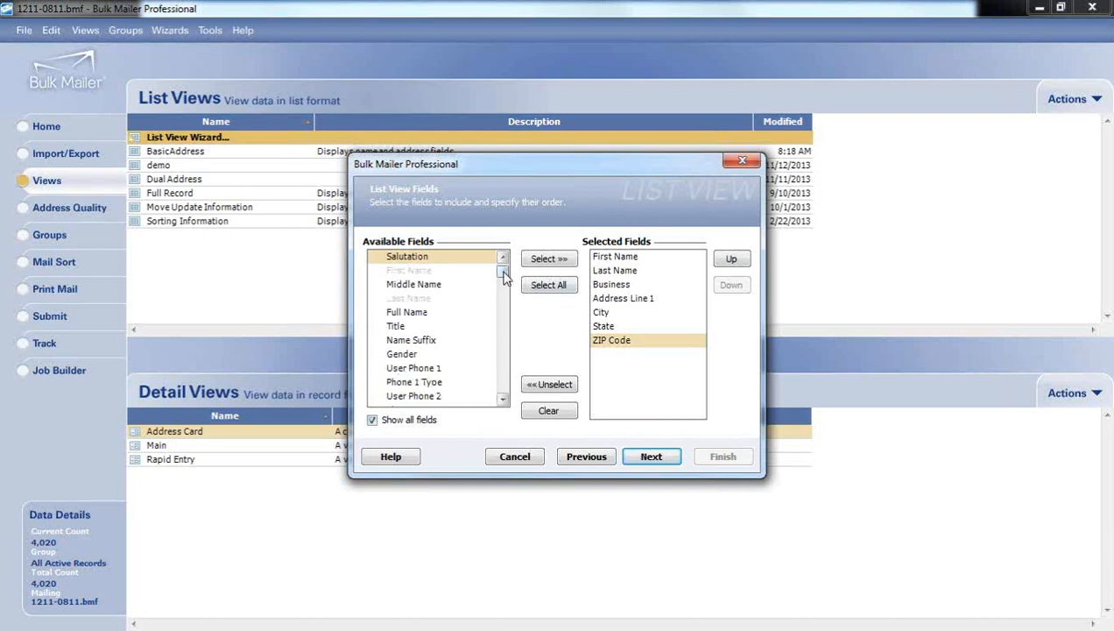
# - Add the DPV Vacant, Error Code and Error Description fields to the list view
pyautogui.scroll(-2, 503, 276)
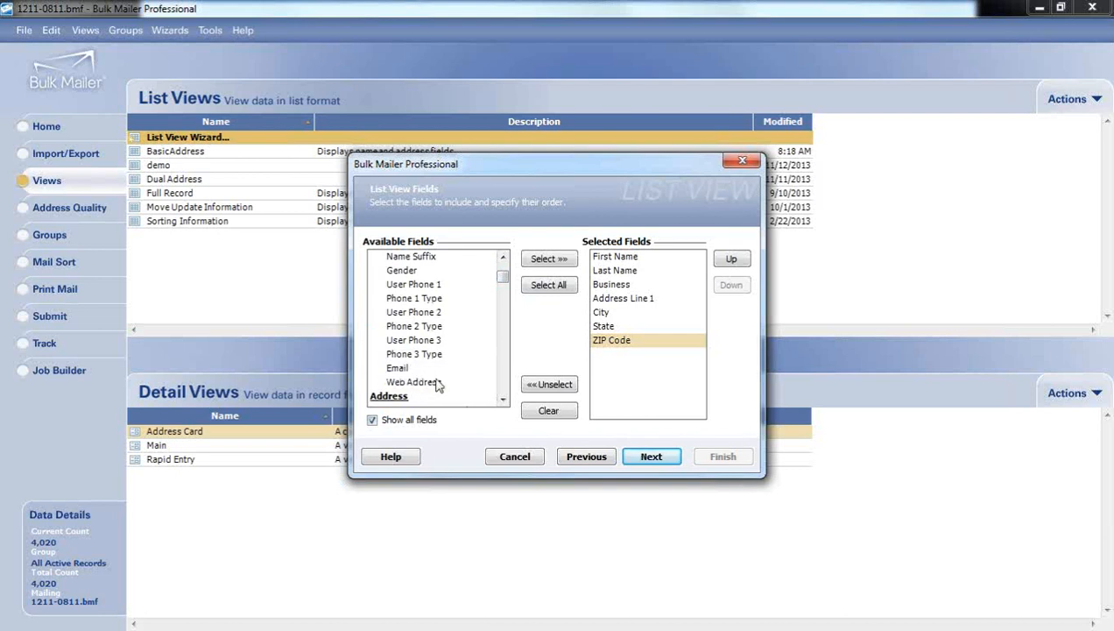
pyautogui.moveTo(504, 277); pyautogui.dragTo(506, 327)
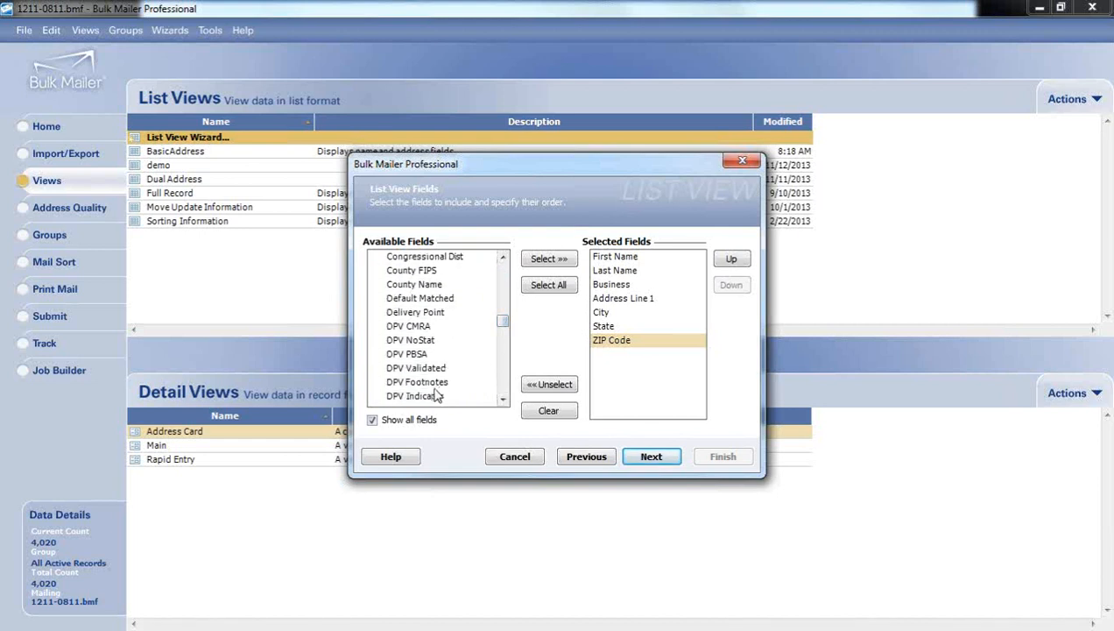
pyautogui.click(503, 399)
pyautogui.click(503, 399)
pyautogui.click(502, 400)
pyautogui.click(503, 399)
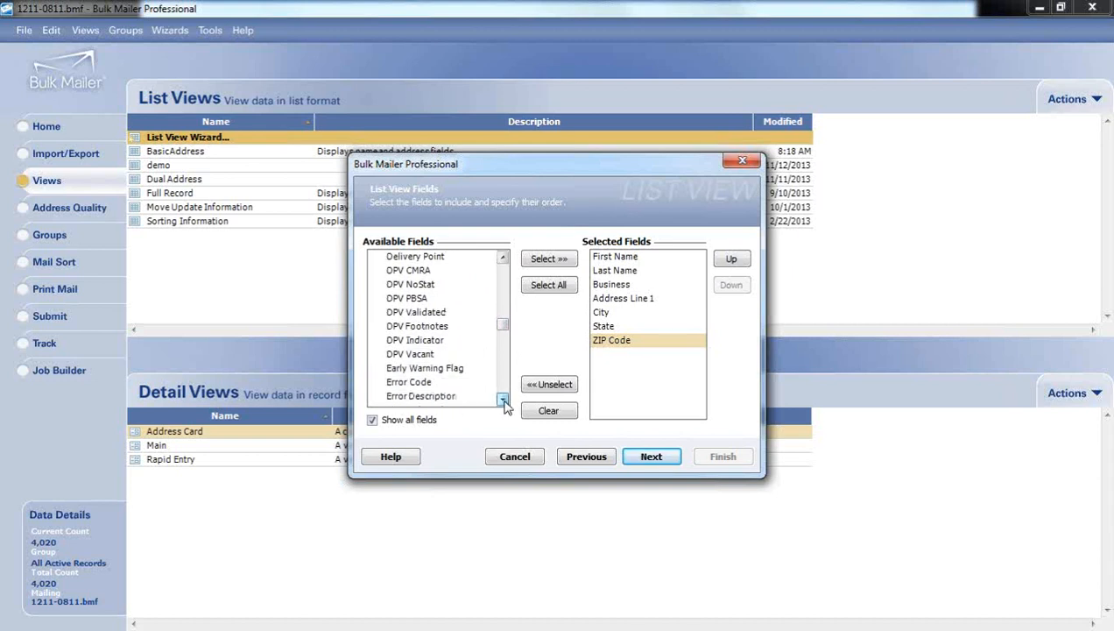
pyautogui.doubleClick(428, 354)
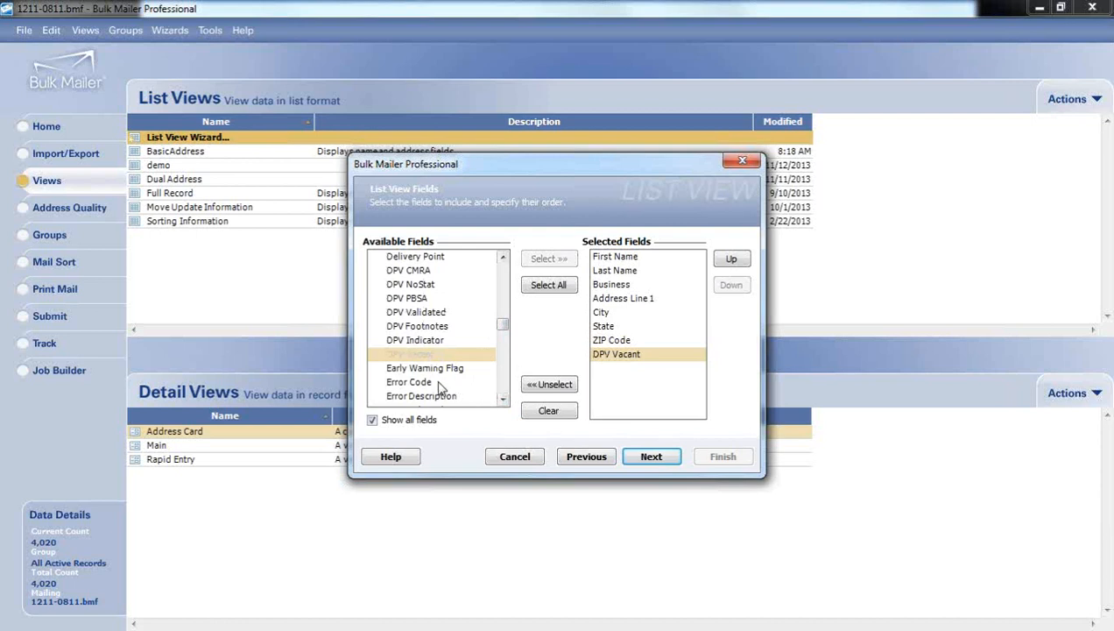
pyautogui.doubleClick(435, 381)
pyautogui.doubleClick(432, 397)
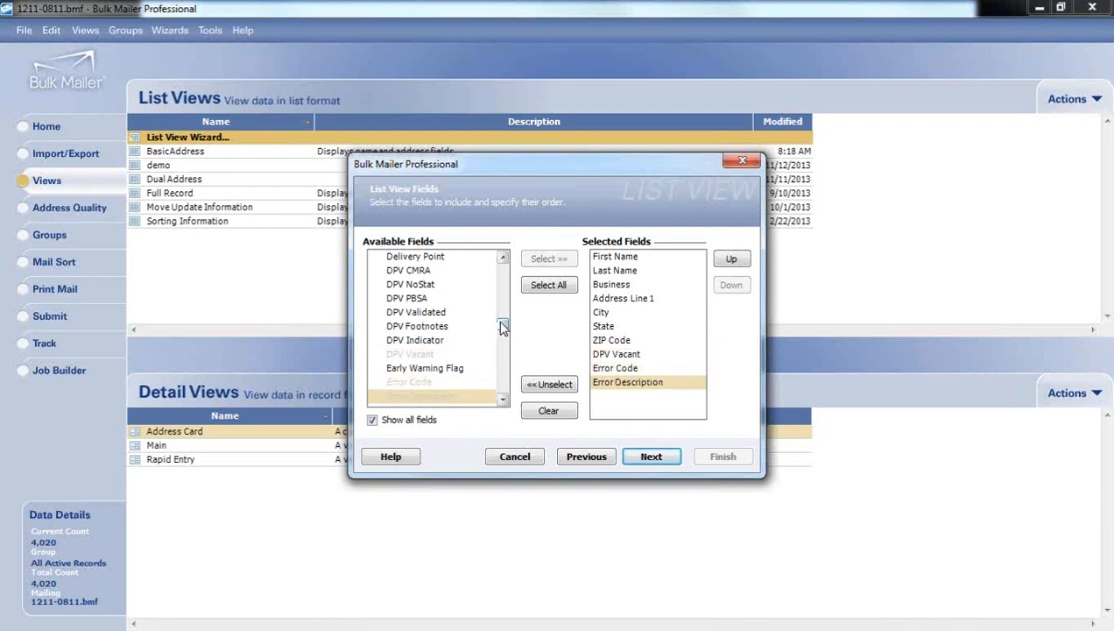
# - Add the Move Update fields Move Effective Date, Move Type, Match Flag and NCOALinkFootnote to the list view
pyautogui.moveTo(502, 325); pyautogui.dragTo(503, 334)
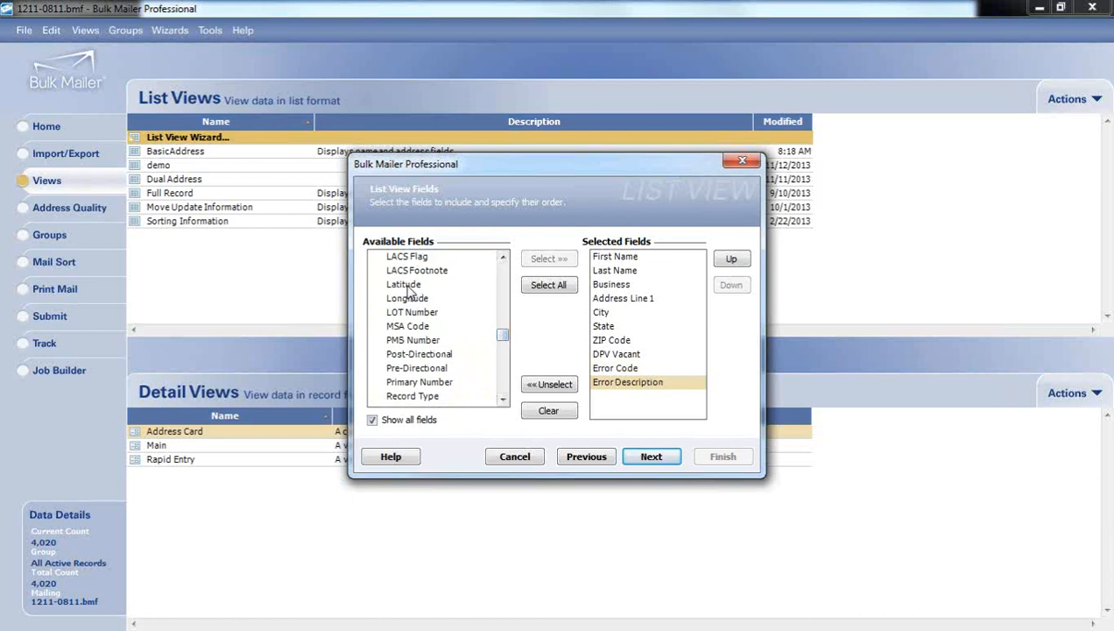
pyautogui.click(502, 256)
pyautogui.click(503, 257)
pyautogui.click(503, 257)
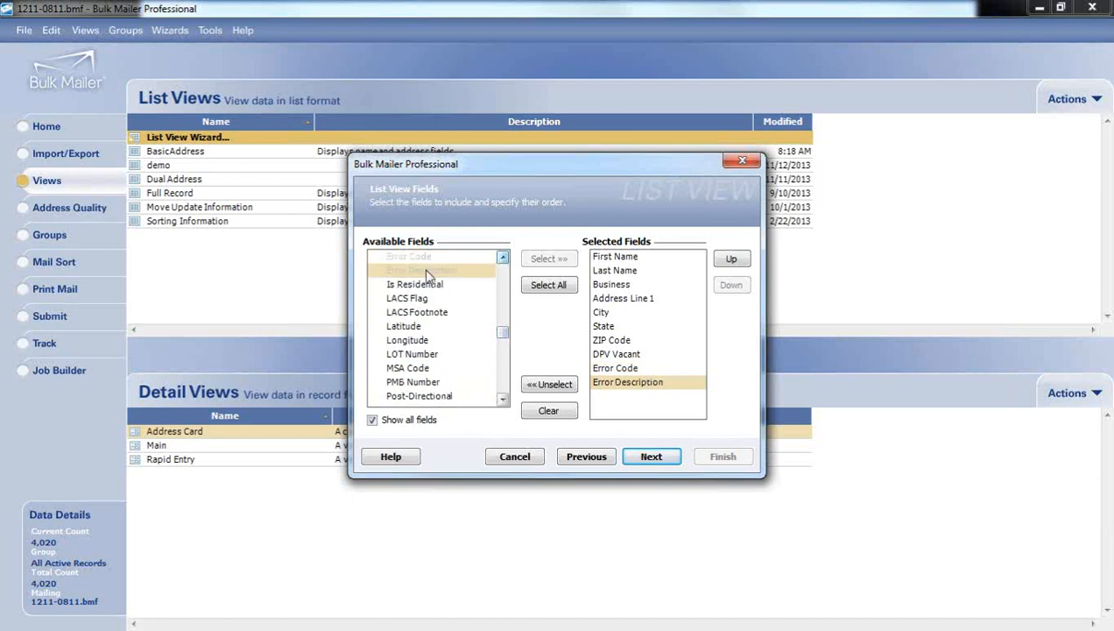
pyautogui.moveTo(503, 333); pyautogui.dragTo(508, 354)
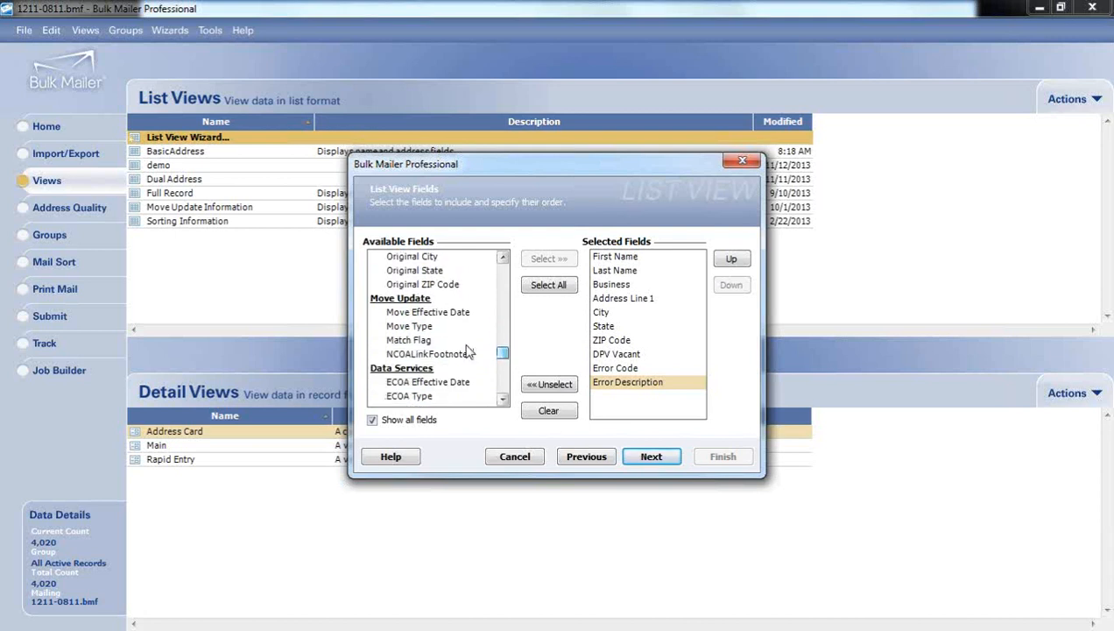
pyautogui.doubleClick(418, 312)
pyautogui.doubleClick(414, 326)
pyautogui.doubleClick(412, 341)
pyautogui.doubleClick(412, 354)
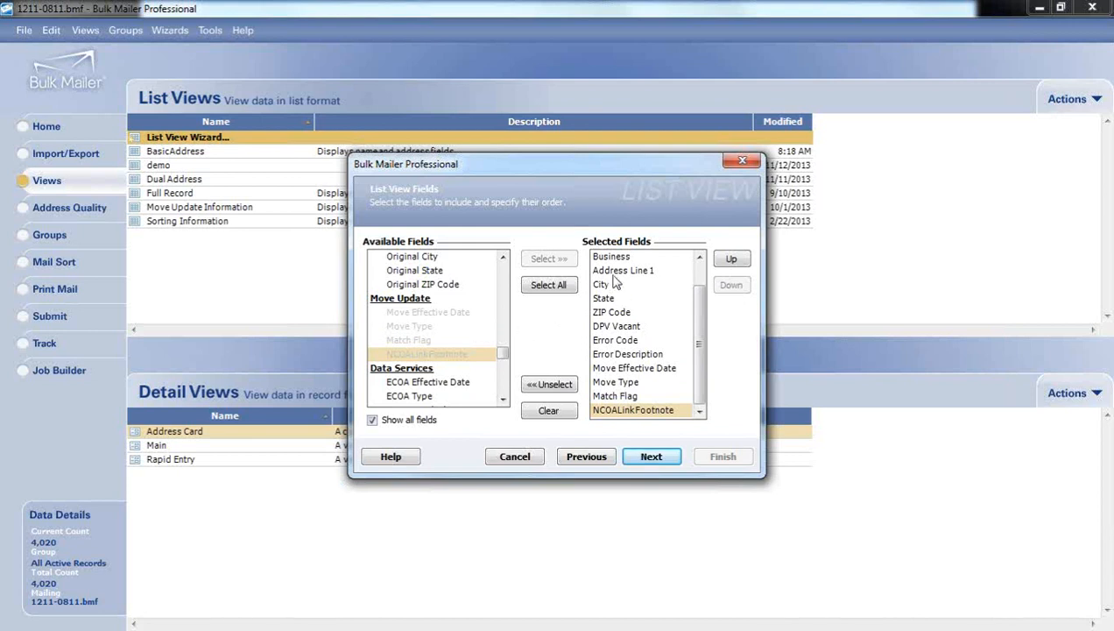
# - Save the list view settings as a new template named Custom and apply it to the current file
pyautogui.click(644, 458)
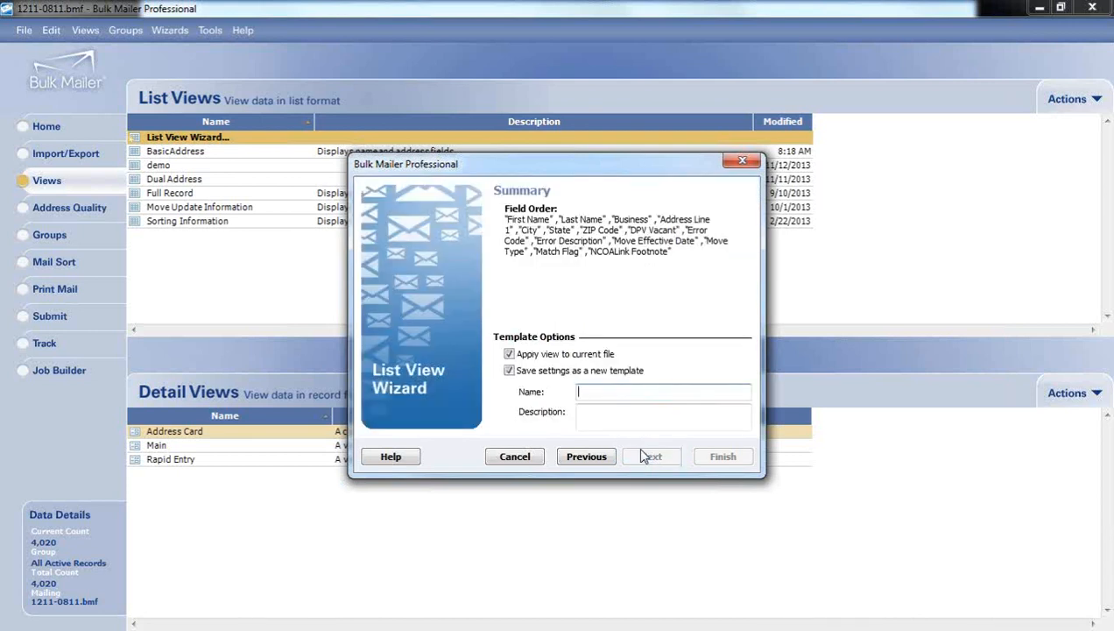
pyautogui.write('Custom')
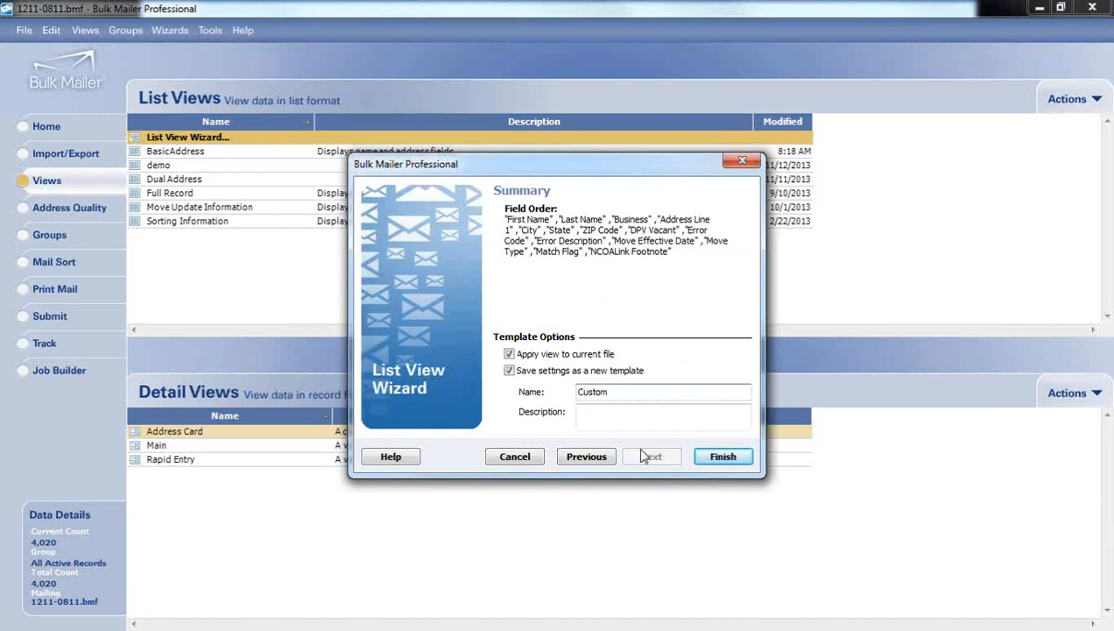
pyautogui.click(734, 456)
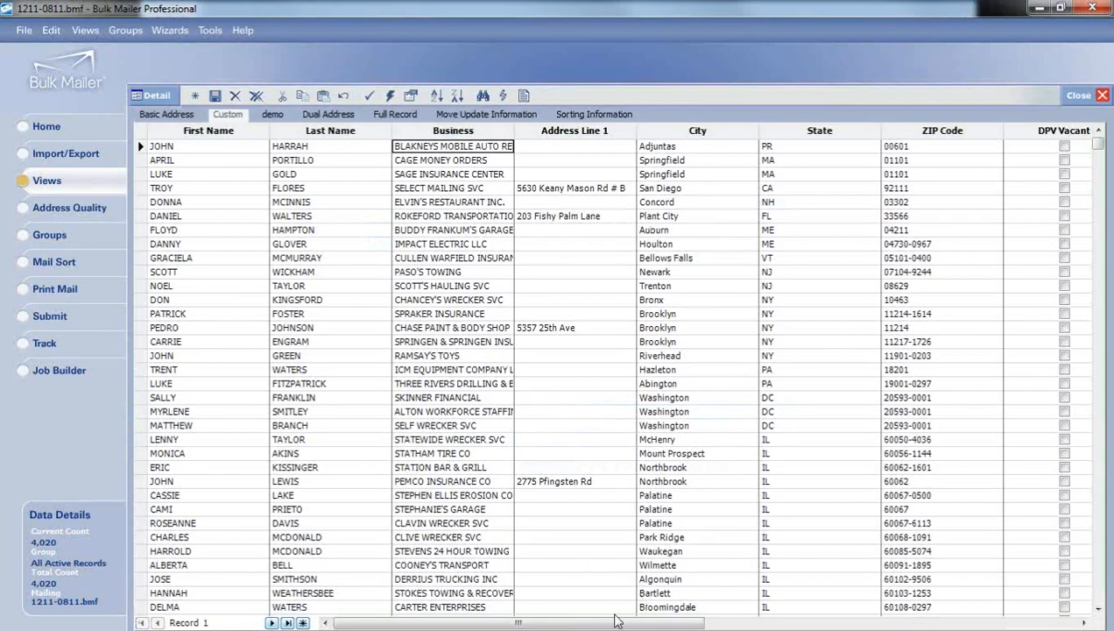
# - Examine the Custom view's columns from First Name through NCOALink Footnote
pyautogui.moveTo(611, 624); pyautogui.dragTo(976, 624)
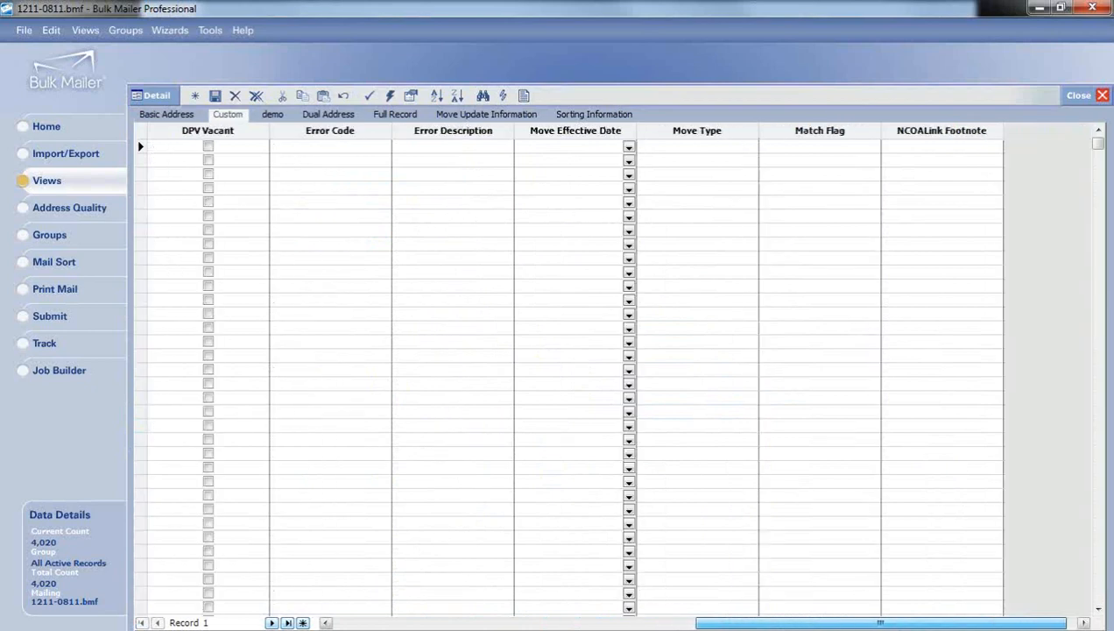
pyautogui.click(752, 610)
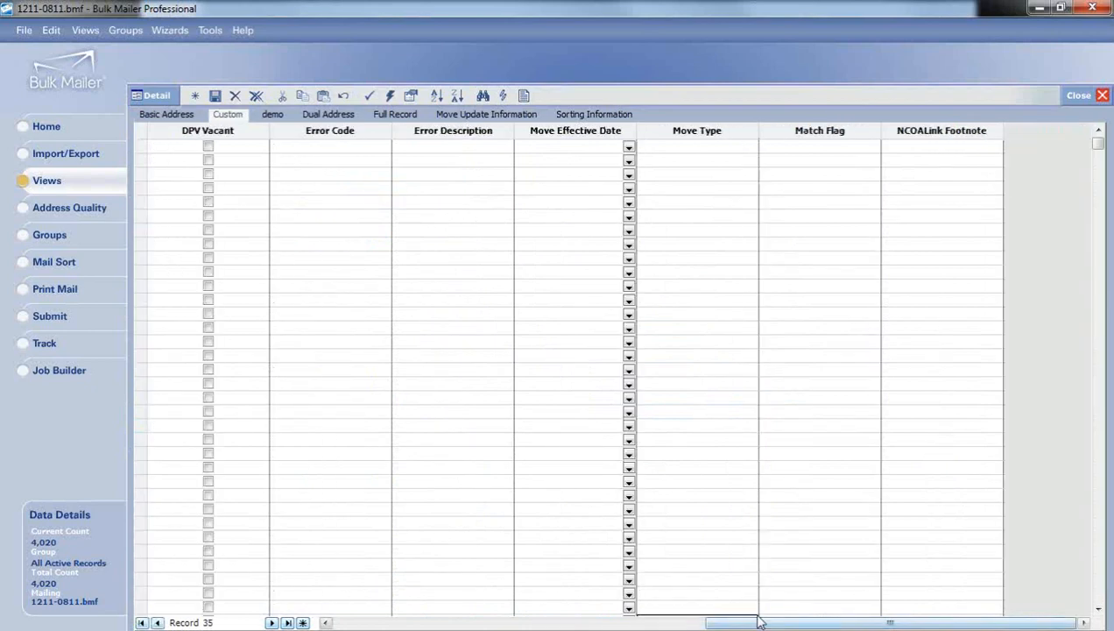
pyautogui.moveTo(751, 625); pyautogui.dragTo(382, 589)
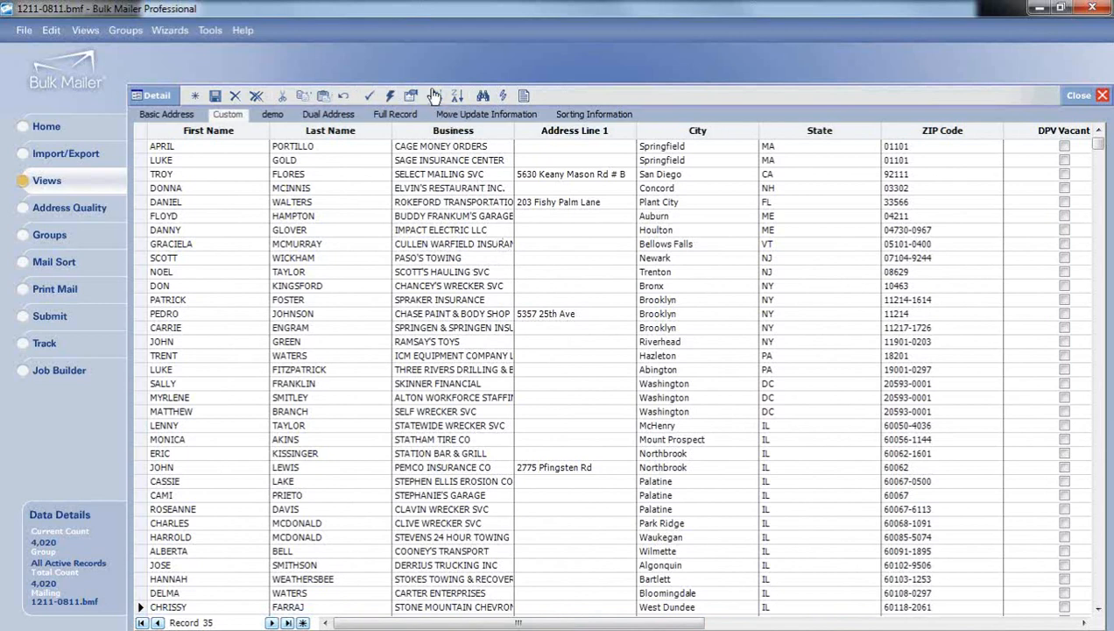
# - Go to Address Quality, review the Address Correction wizard's processing settings and cancel without processing
pyautogui.click(91, 213)
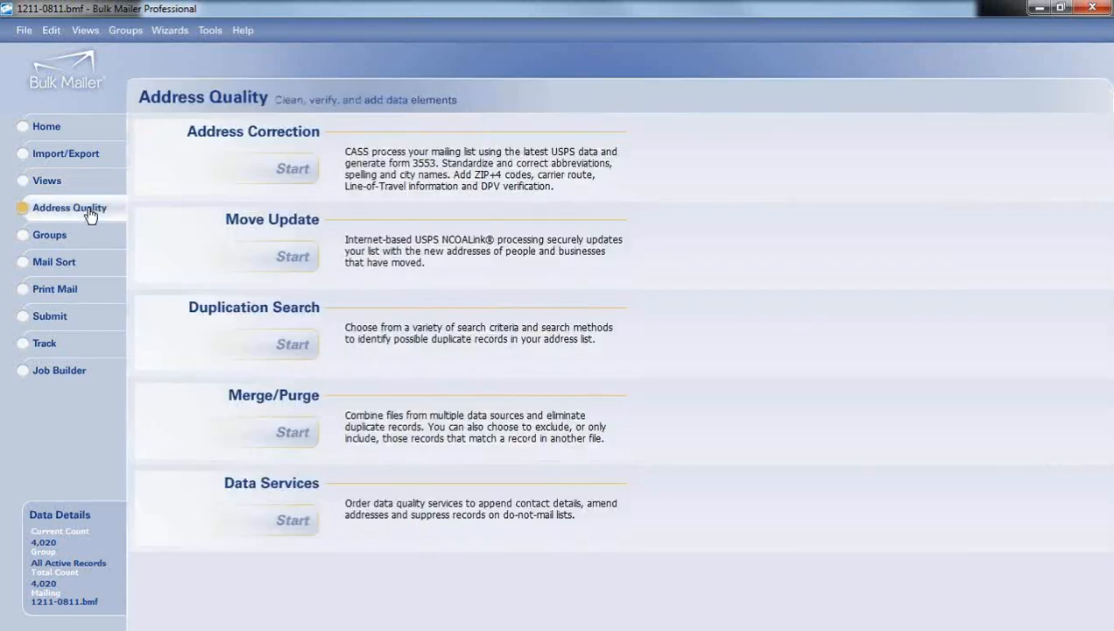
pyautogui.click(282, 169)
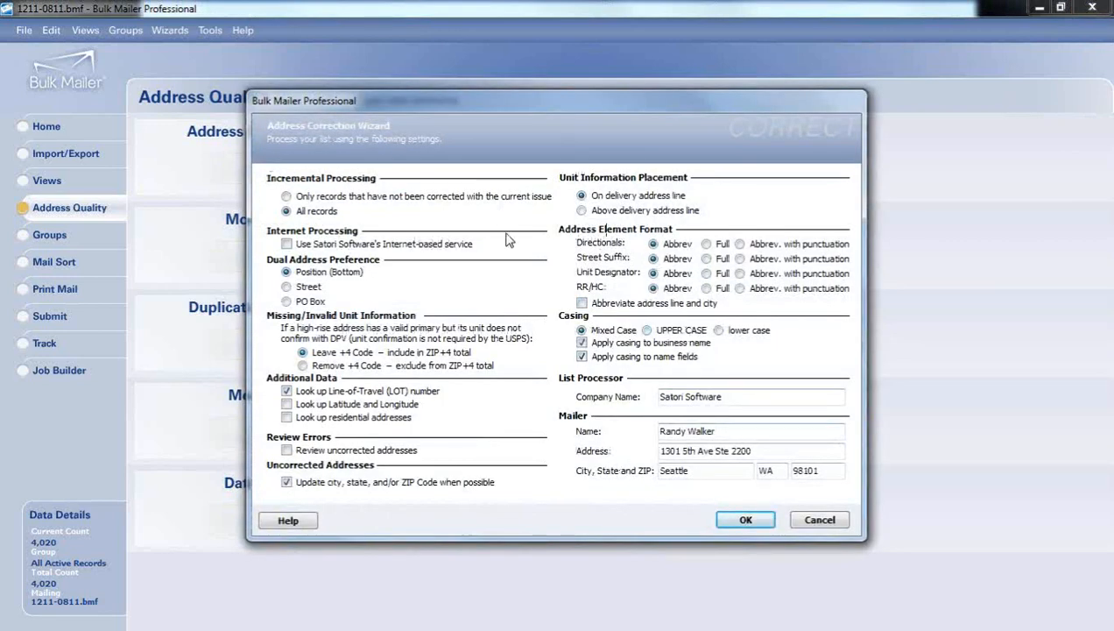
pyautogui.click(809, 521)
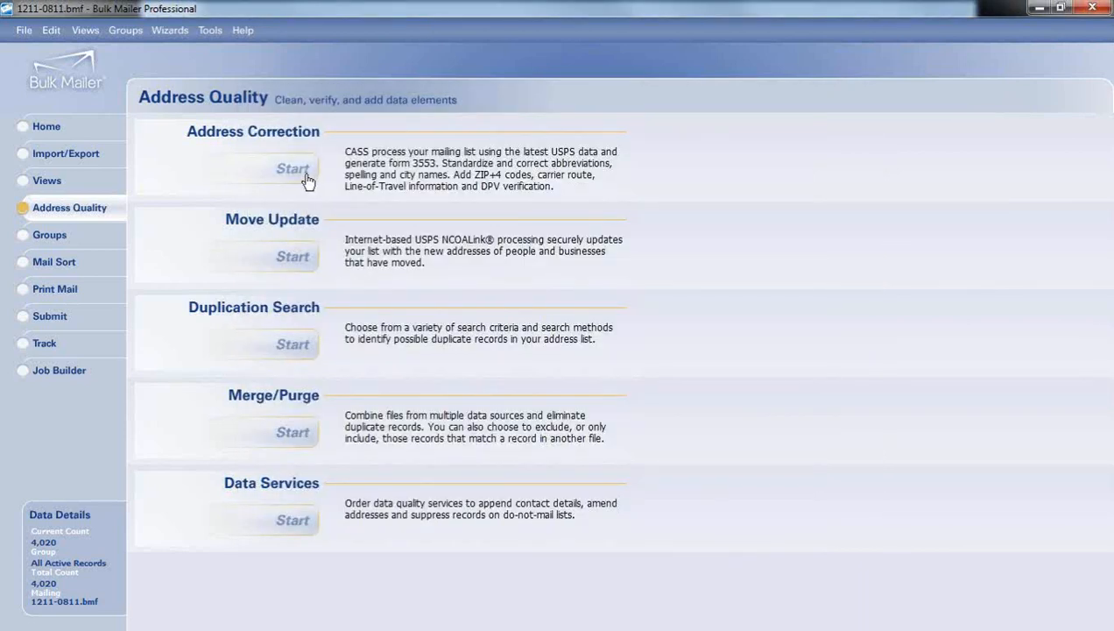
# - Disable the Power Wizard for Address Correction, step through the standard wizard to its Data Elements page and cancel
pyautogui.click(307, 180)
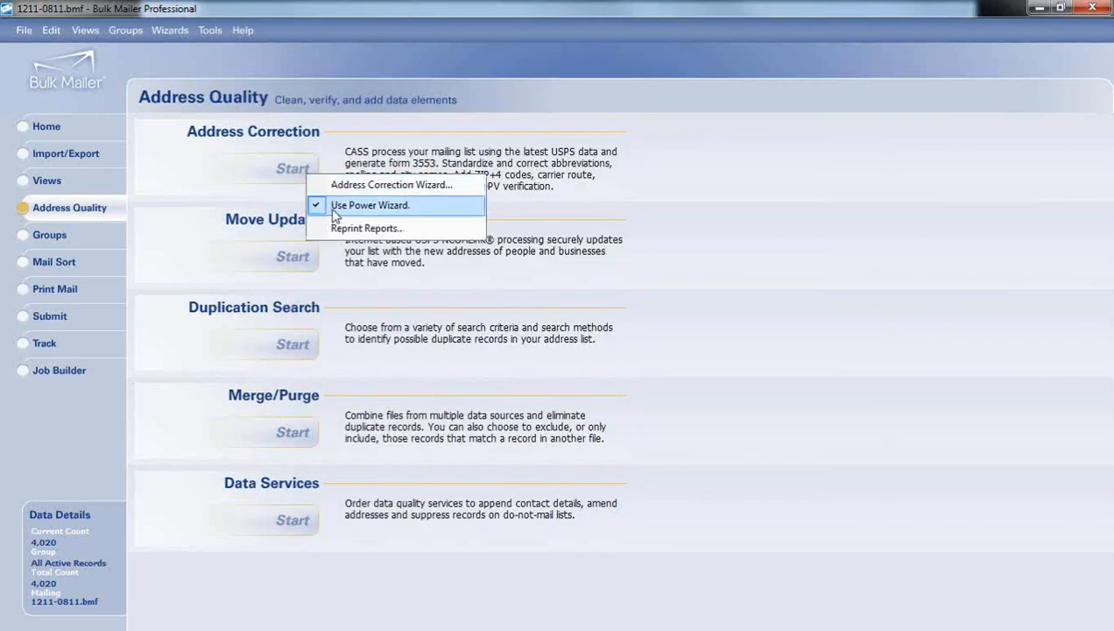
pyautogui.click(396, 209)
pyautogui.click(310, 181)
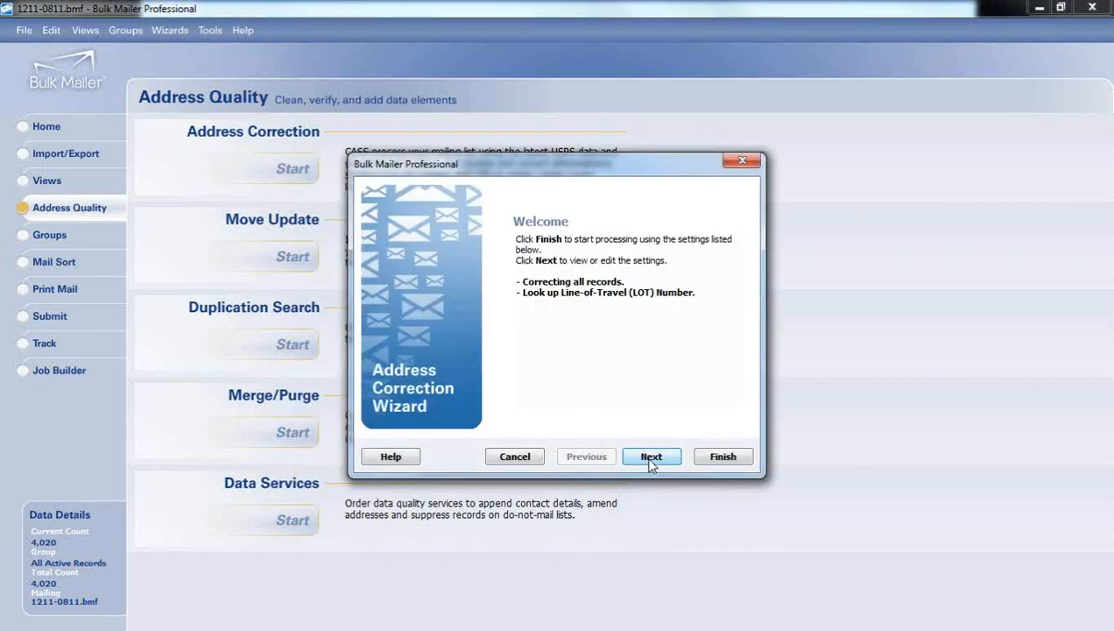
pyautogui.click(651, 457)
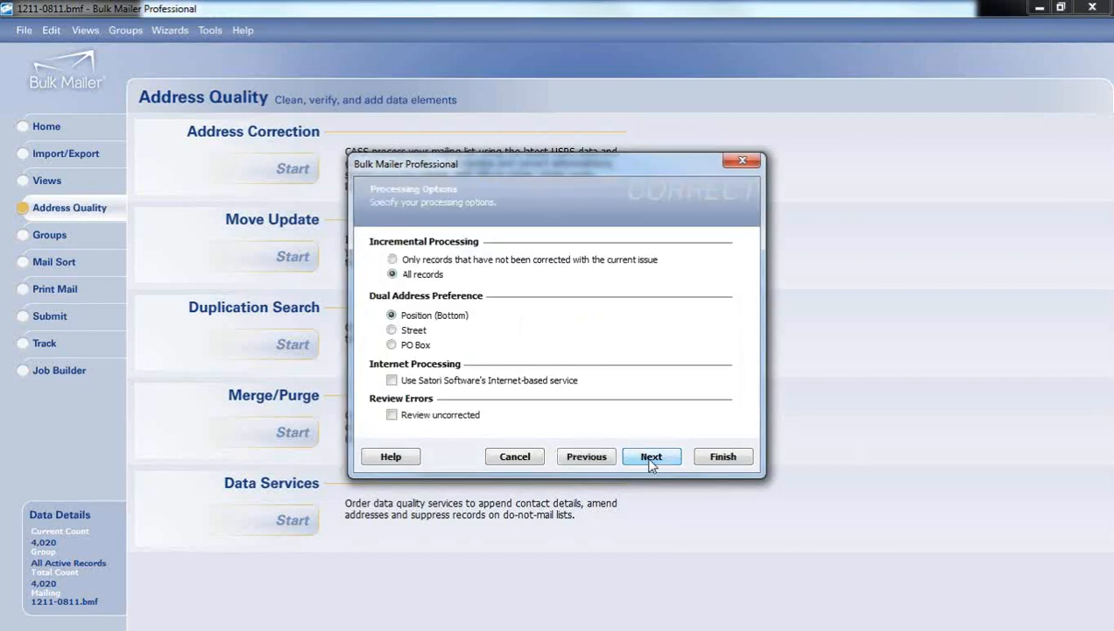
pyautogui.click(651, 459)
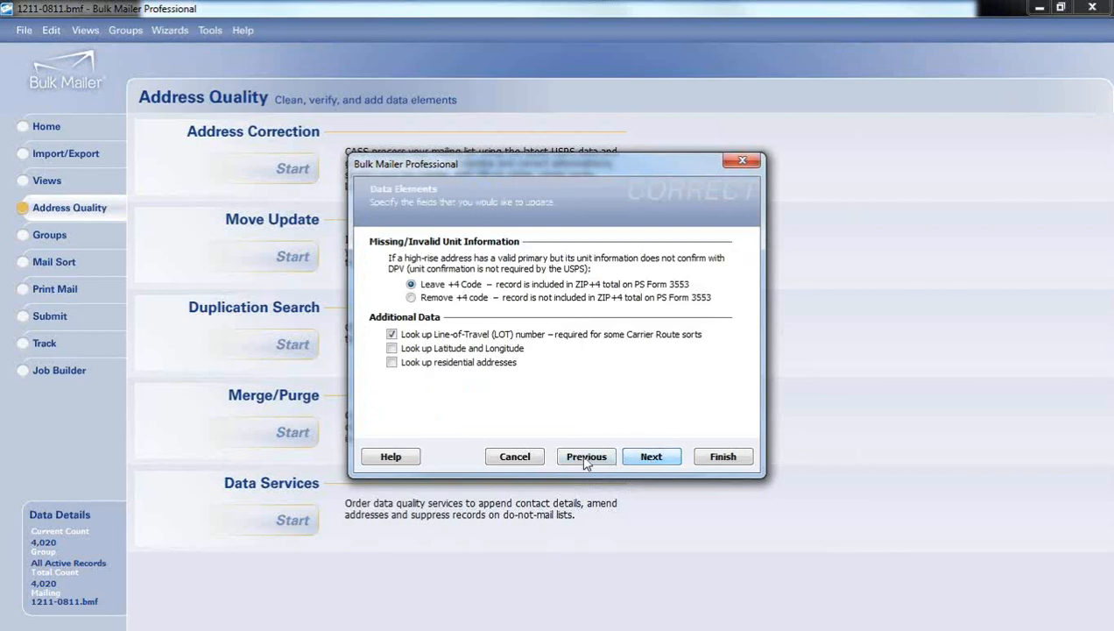
pyautogui.click(531, 457)
# - Re-enable the Power Wizard for Address Correction, review its single-page settings and cancel without processing
pyautogui.click(295, 178)
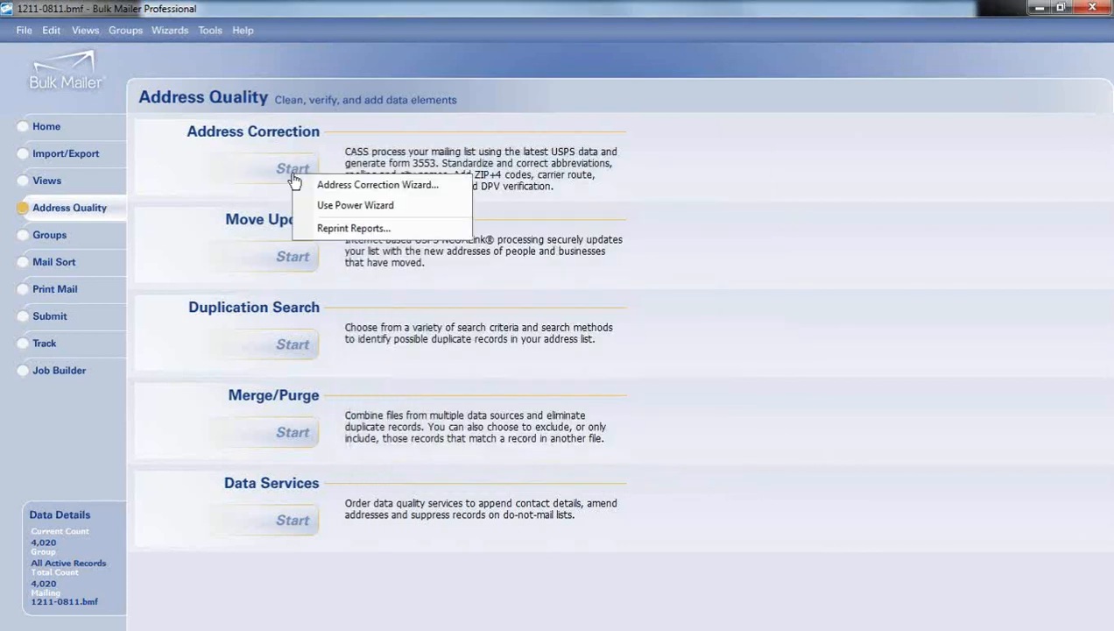
pyautogui.click(315, 205)
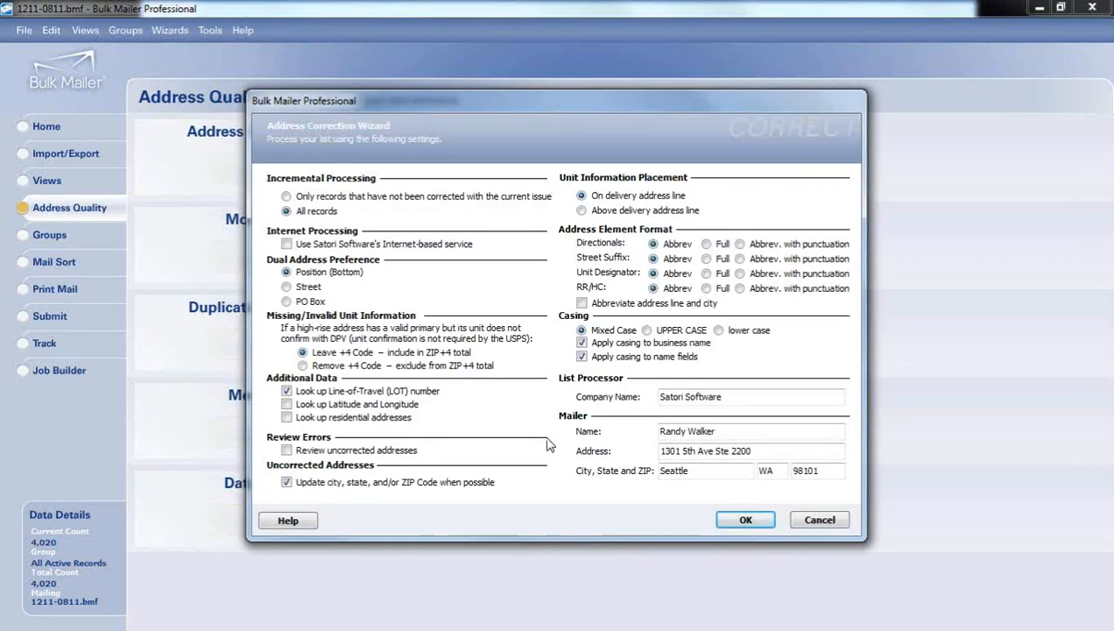
pyautogui.click(818, 521)
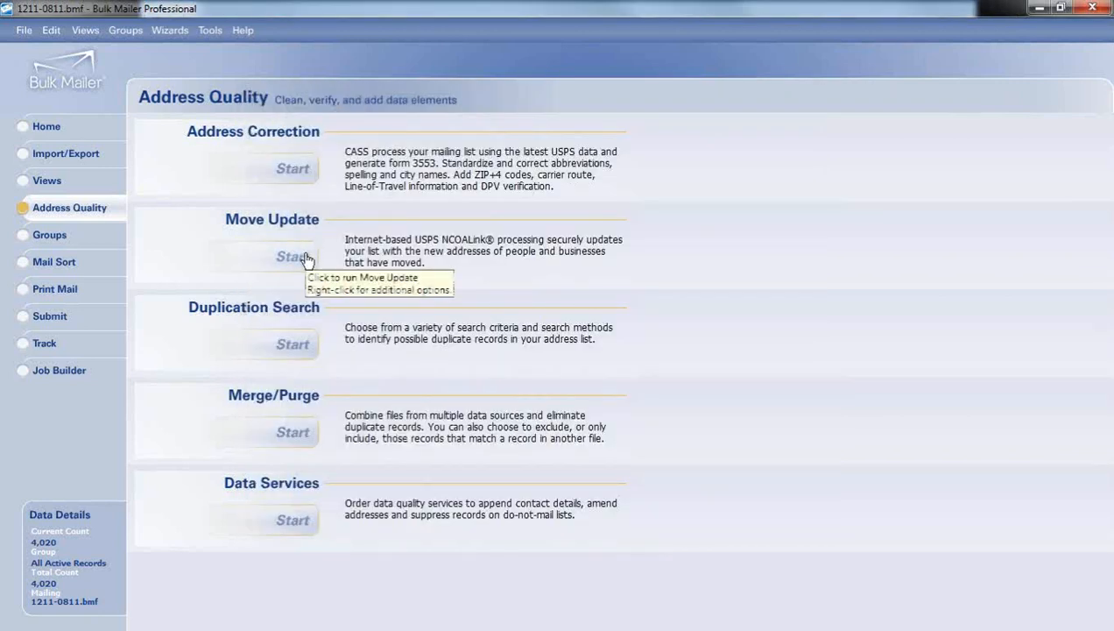
# - Start the Move Update wizard and sign on with the saved login and the Process List option to reach the processing options
pyautogui.click(305, 258)
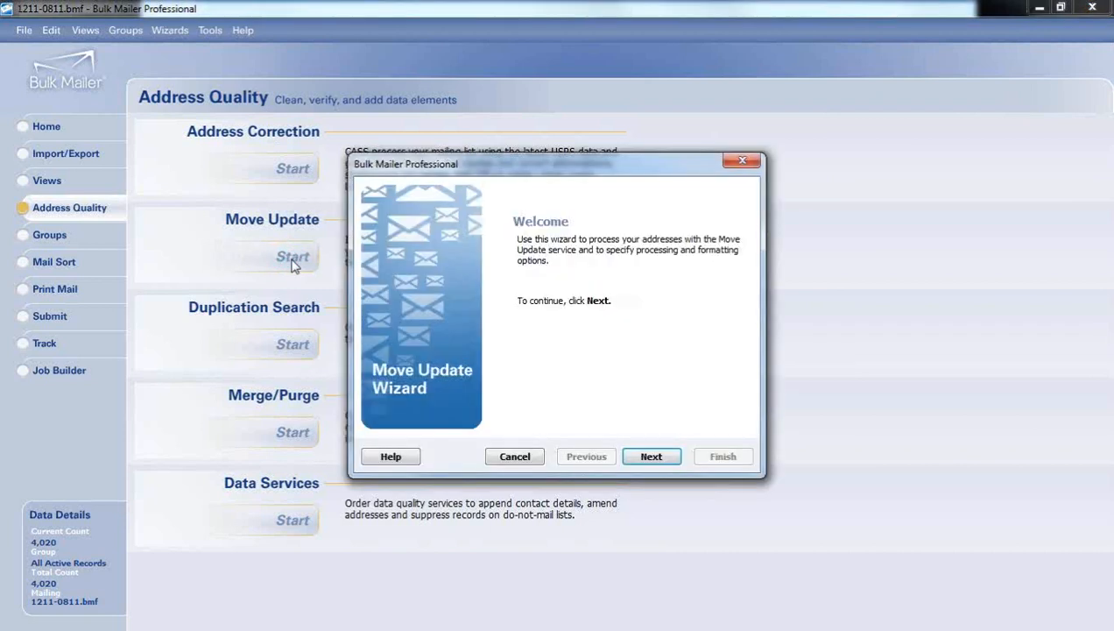
pyautogui.click(650, 458)
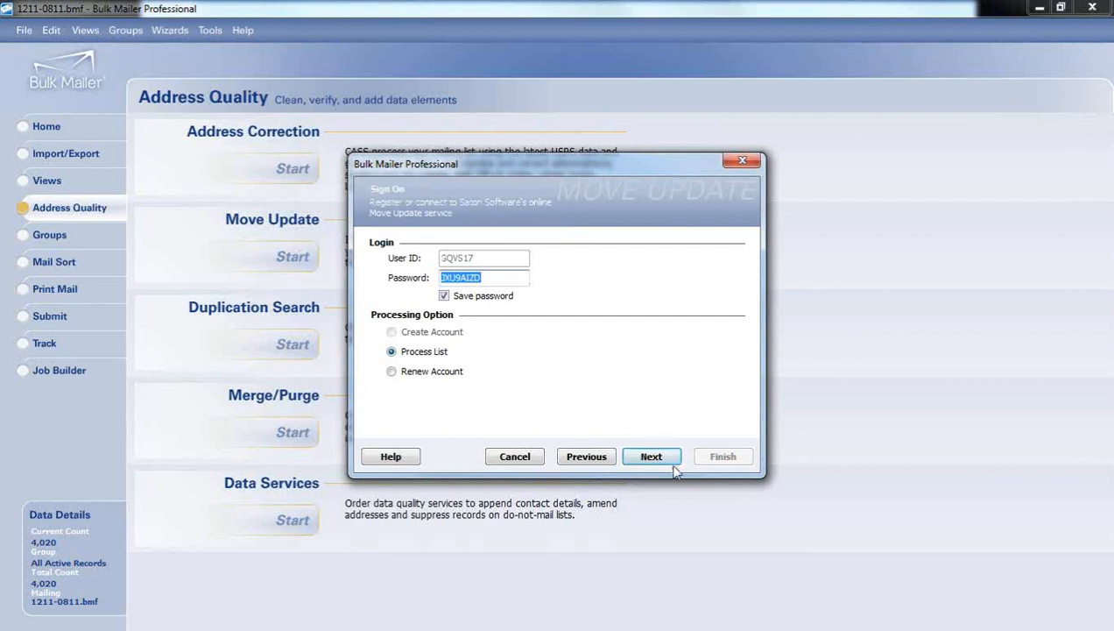
pyautogui.click(663, 458)
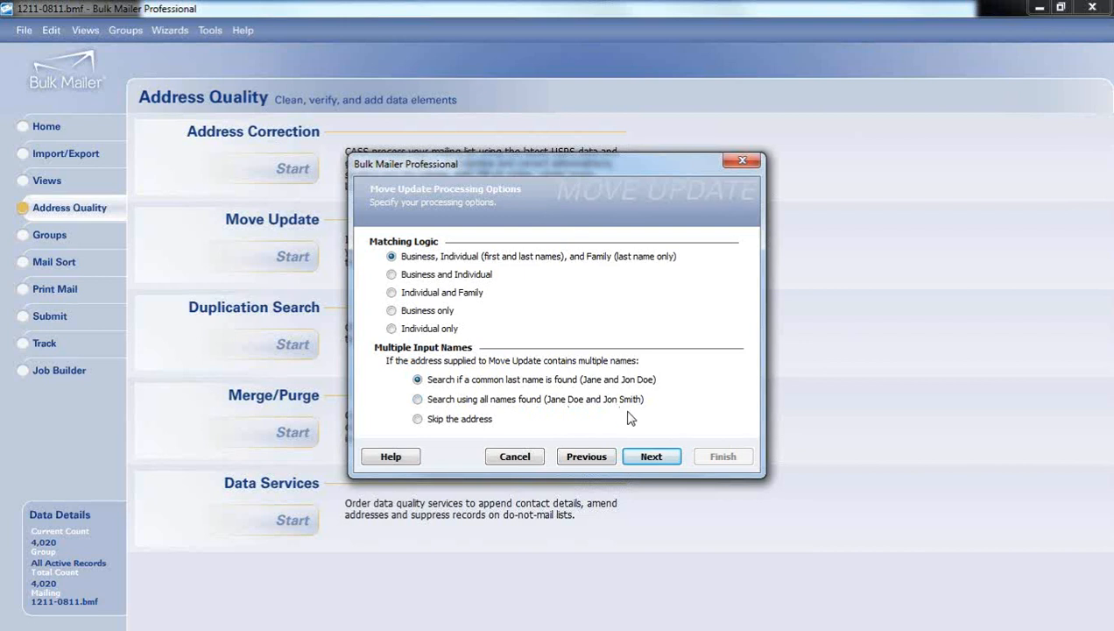
# - Accept the Move Update matching logic, exclude moves older than 48 months and set the mailing class to All
pyautogui.click(639, 461)
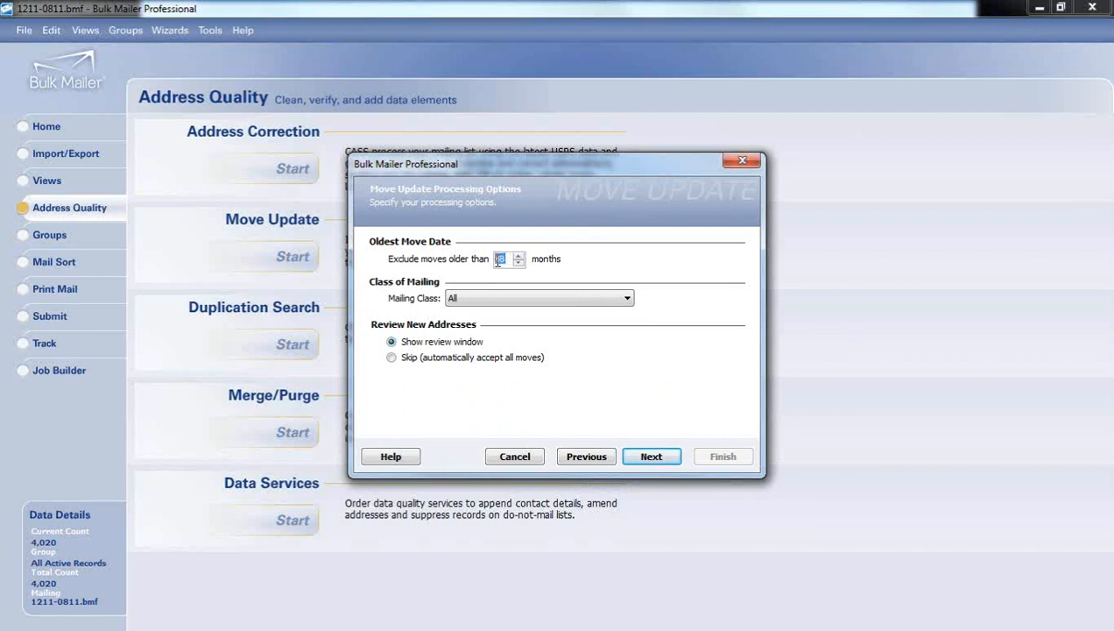
pyautogui.click(518, 255)
pyautogui.click(518, 254)
pyautogui.click(516, 299)
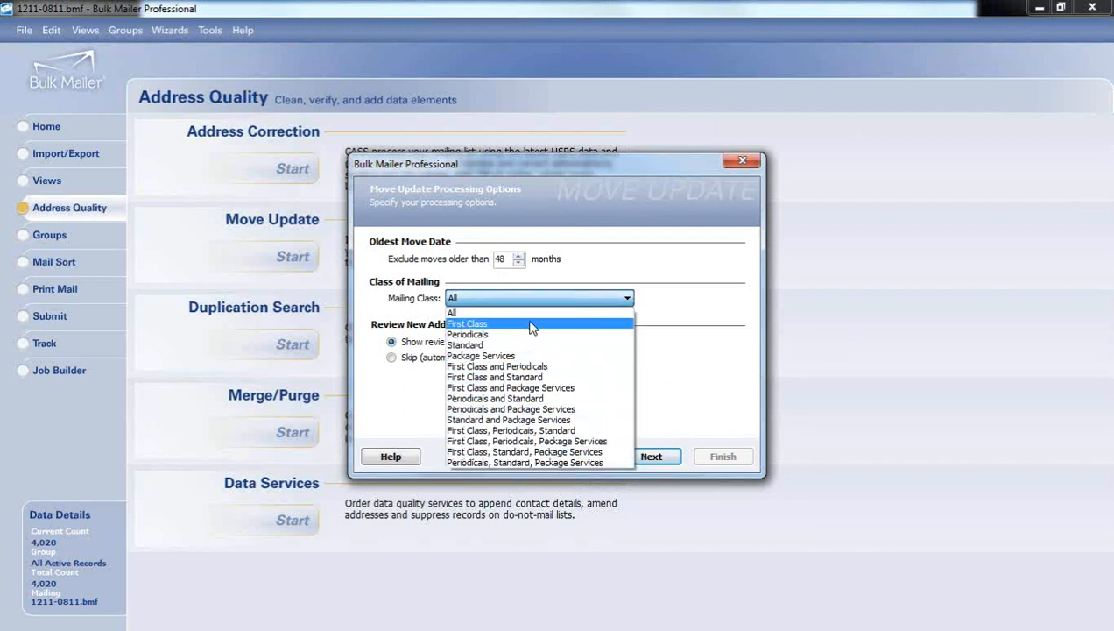
pyautogui.click(456, 314)
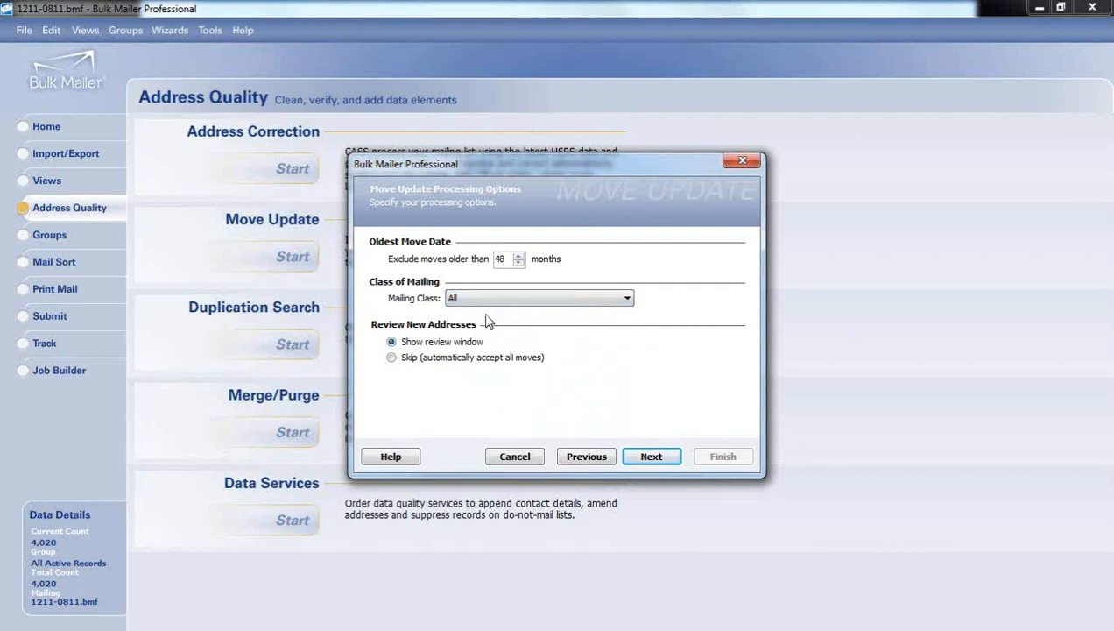
# - Accept the default address correction formatting options and run the Move Update process from its summary
pyautogui.click(651, 457)
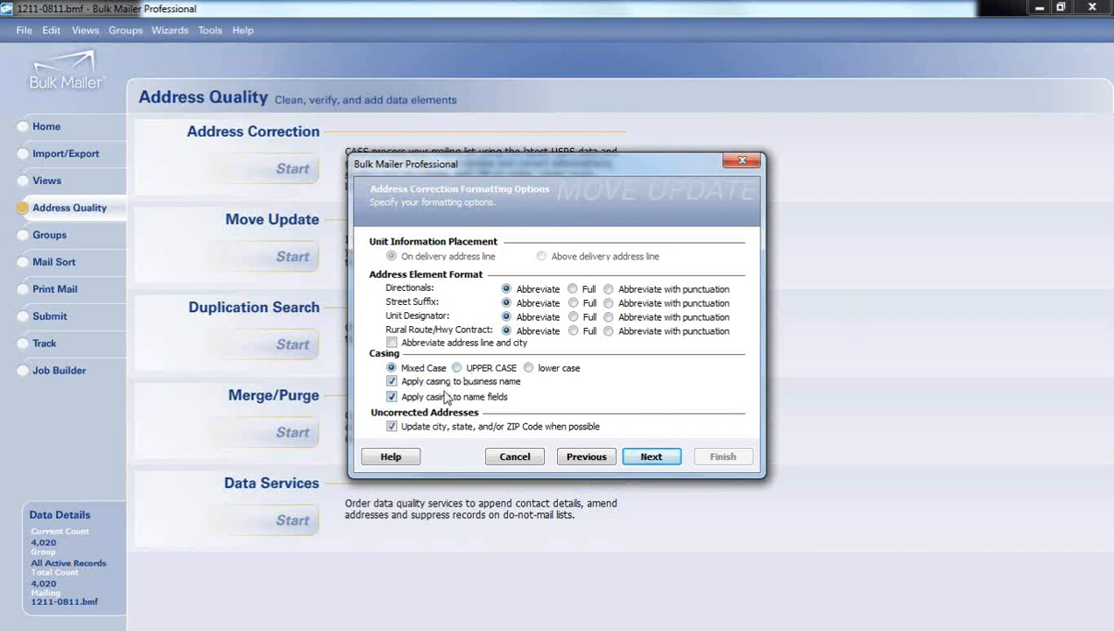
pyautogui.click(650, 465)
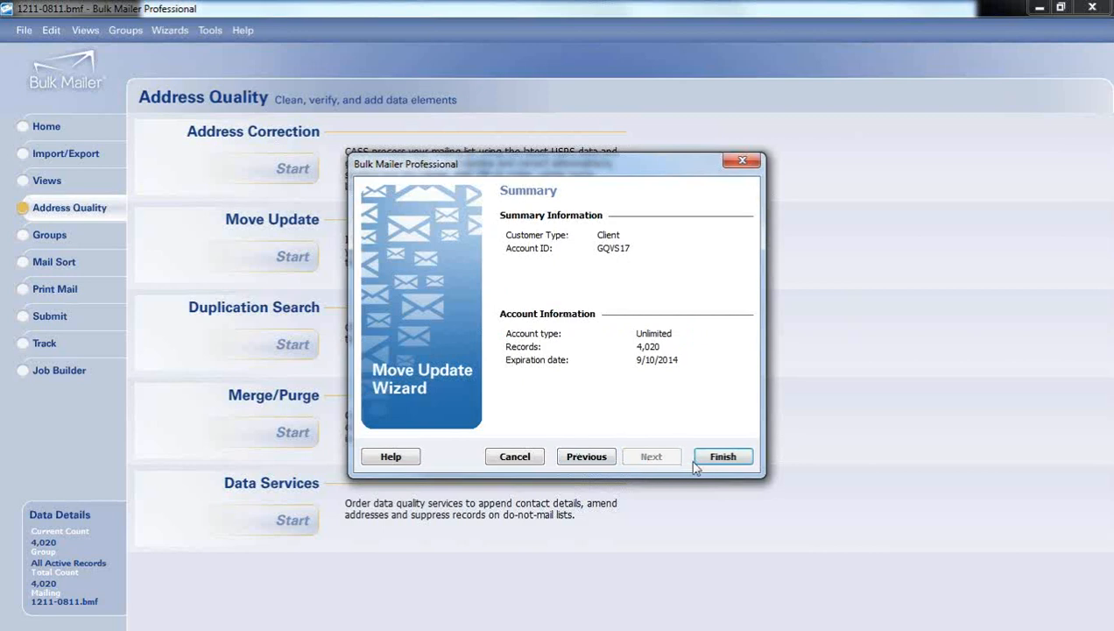
pyautogui.click(700, 457)
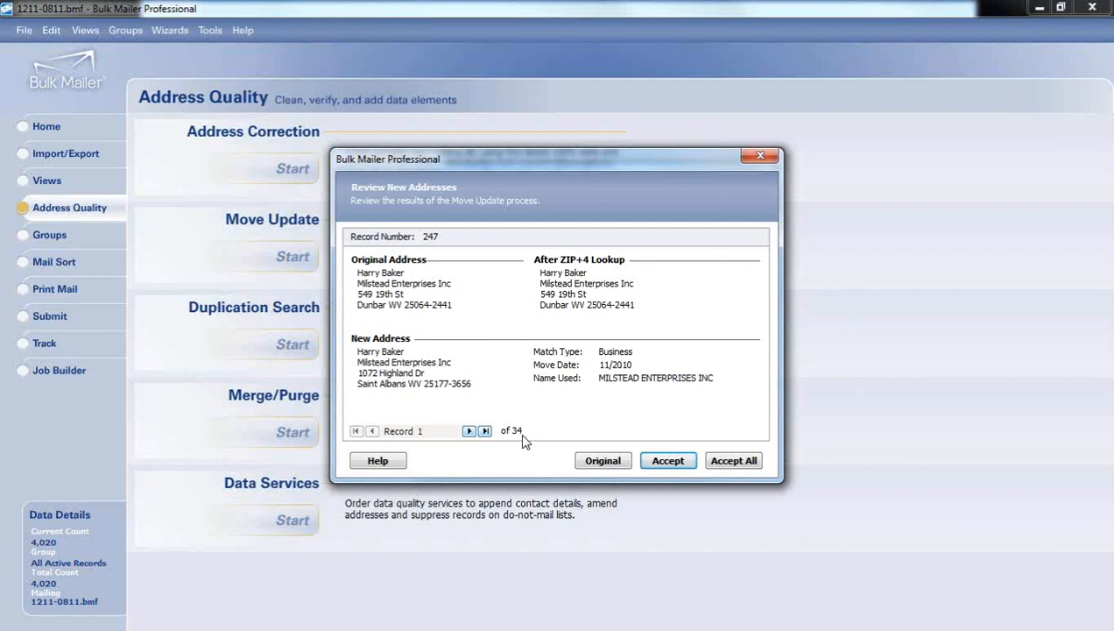
# - Accept the first two new addresses individually in the Move Update review and accept all the remaining ones at once
pyautogui.click(663, 462)
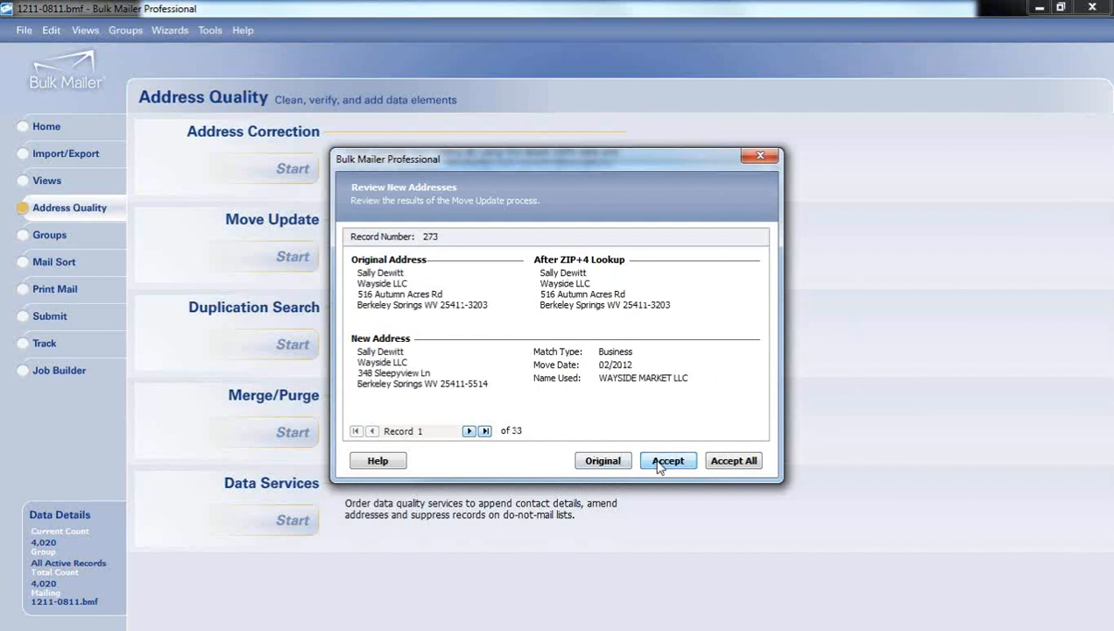
pyautogui.click(663, 462)
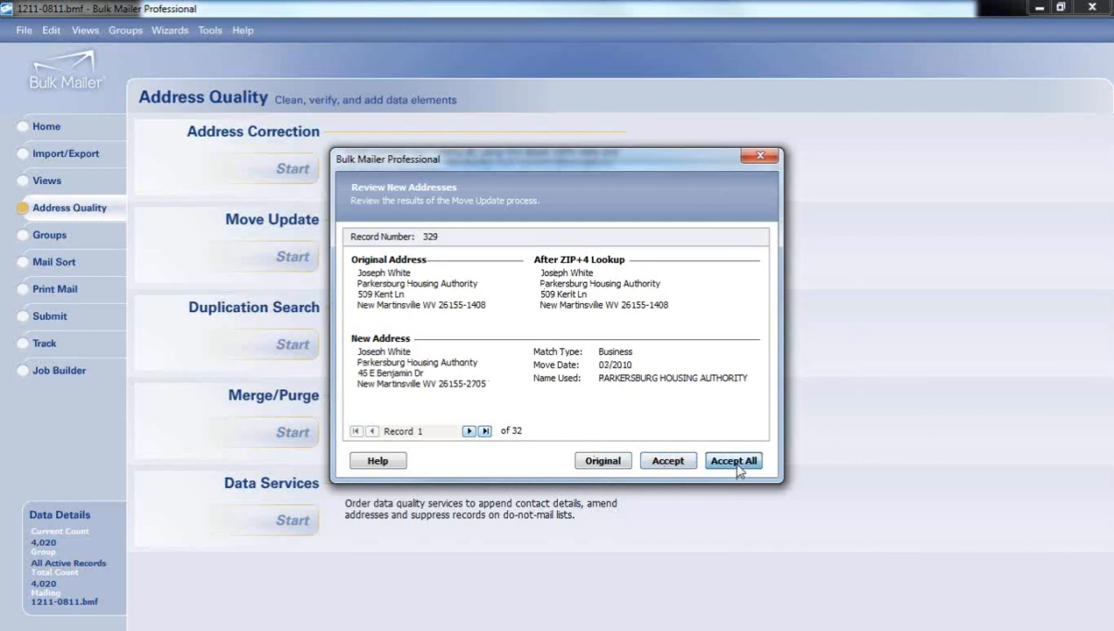
pyautogui.click(732, 461)
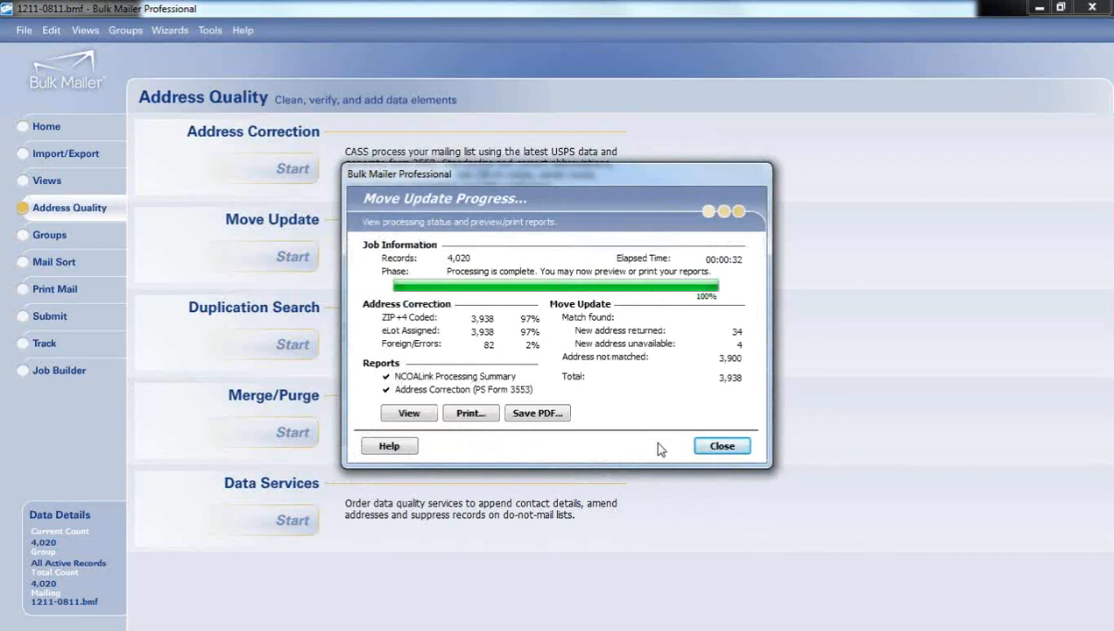
# - Preview the Move Update reports and examine the CASS Summary Report
pyautogui.click(426, 419)
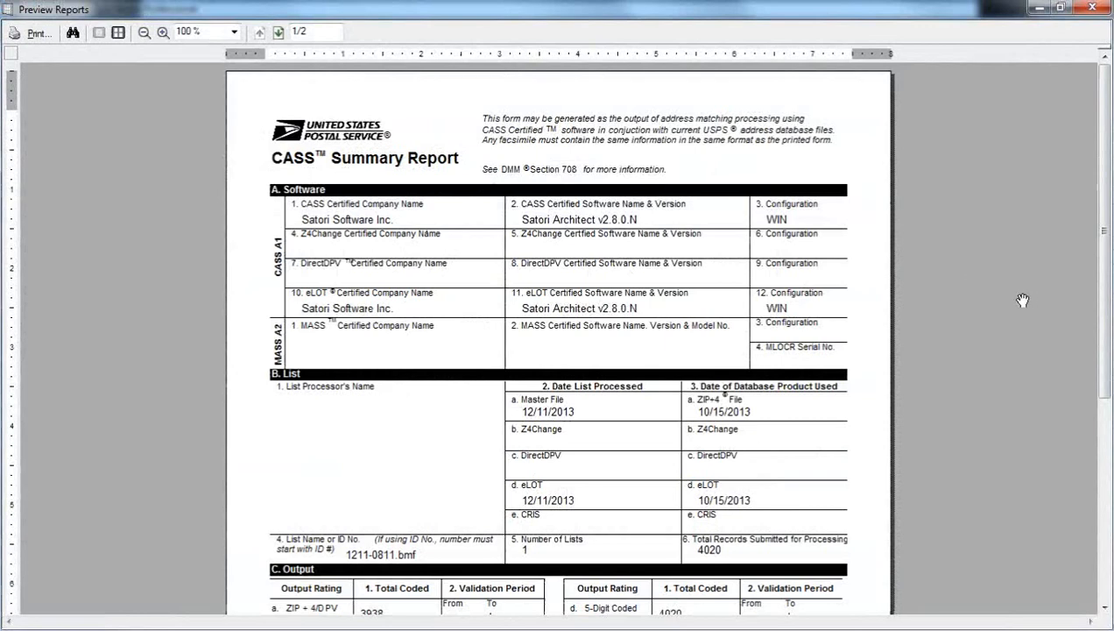
pyautogui.scroll(-1, 993, 310)
pyautogui.scroll(-3, 994, 310)
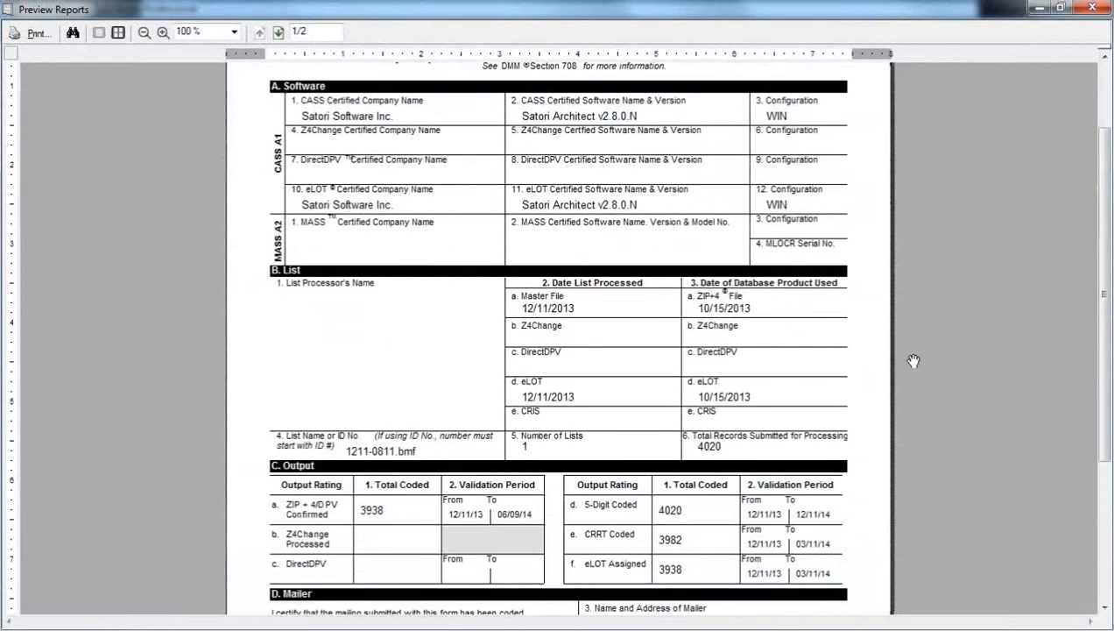
# - Examine the NCOALink Processing Summary Report on the second page, and close the preview and the Move Update progress window
pyautogui.click(278, 33)
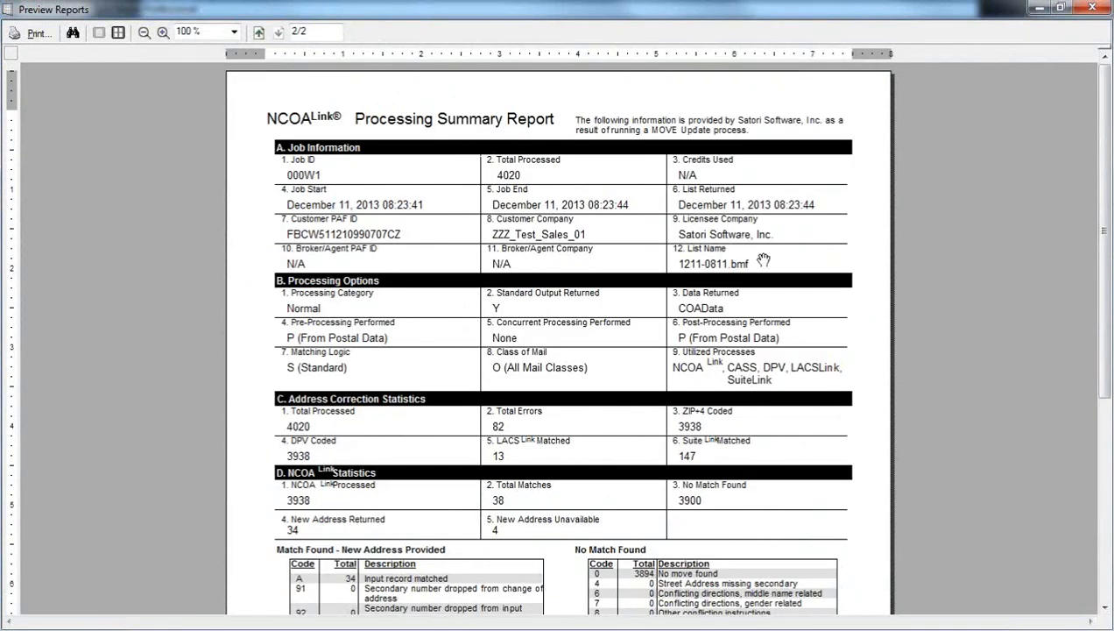
pyautogui.scroll(-4, 794, 280)
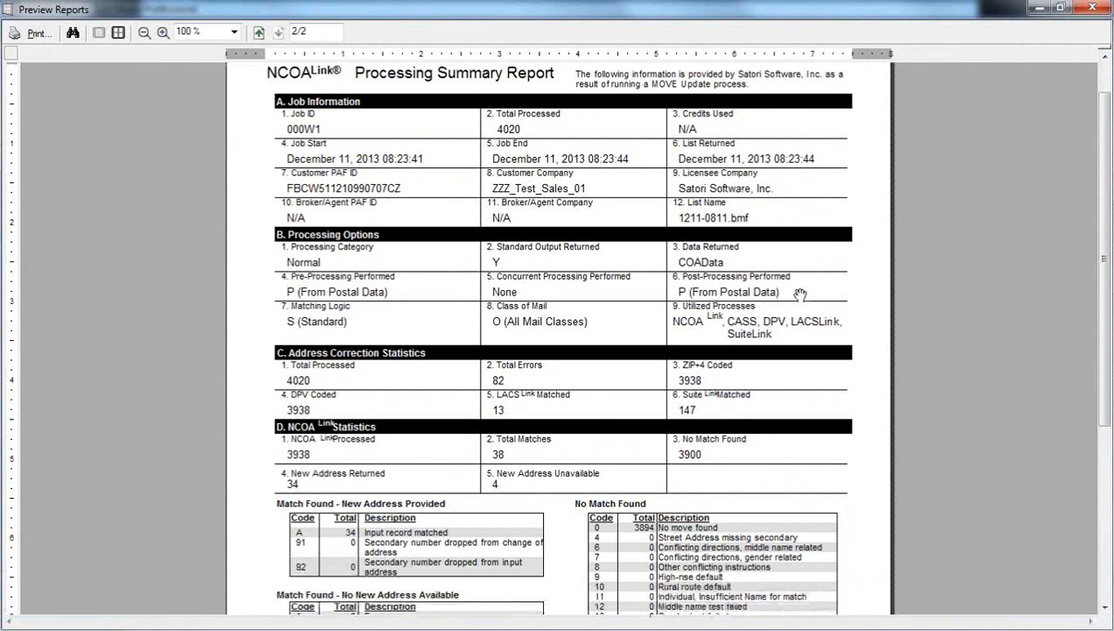
pyautogui.scroll(-5, 800, 294)
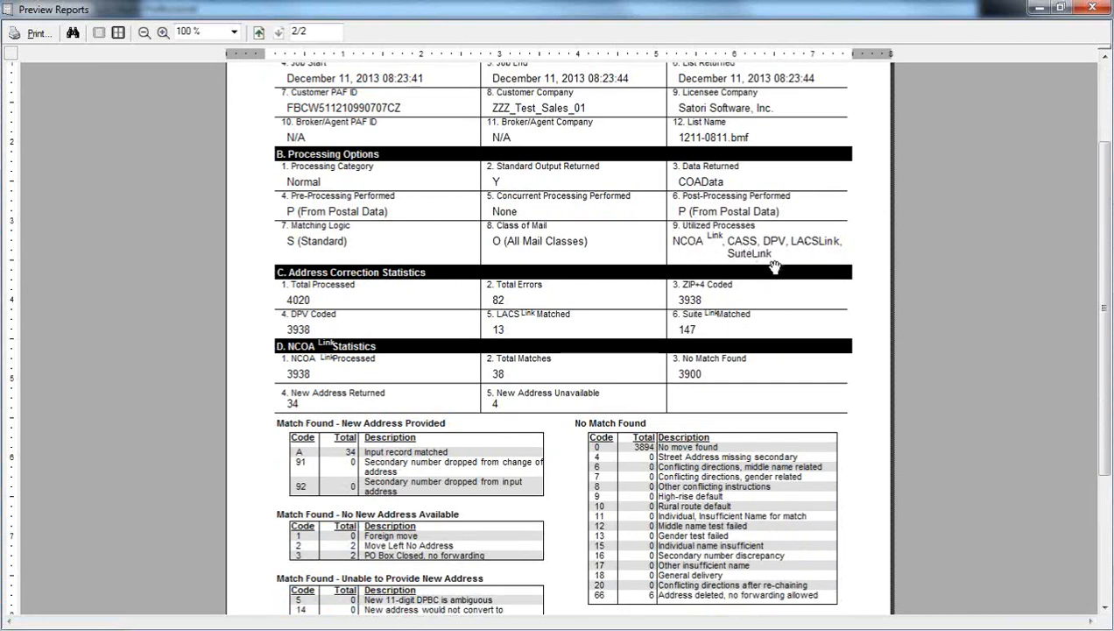
pyautogui.scroll(-2, 722, 299)
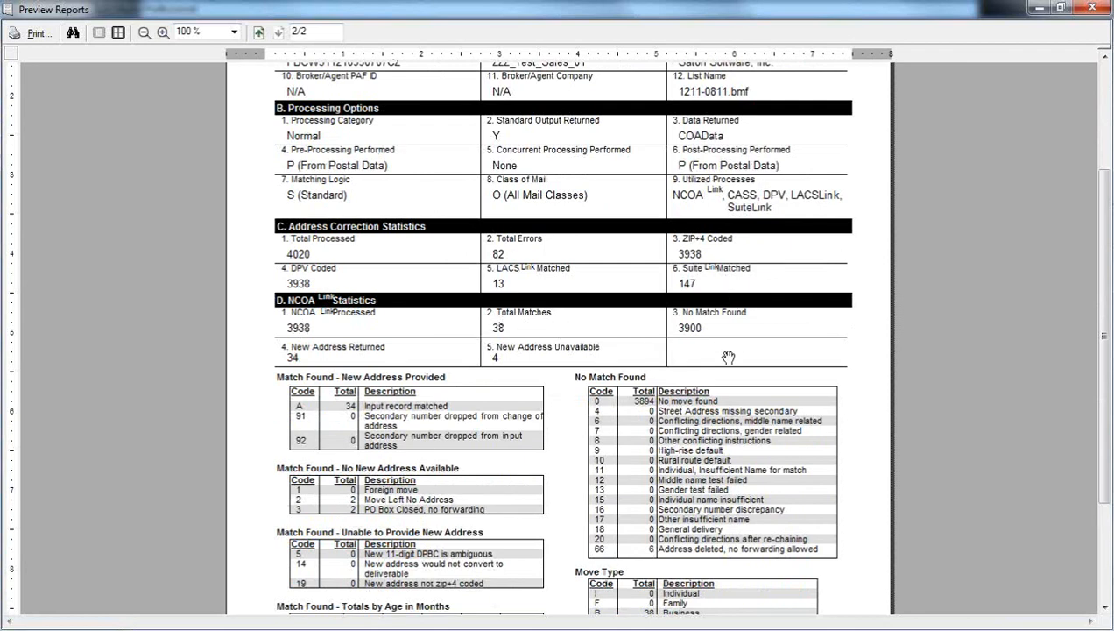
pyautogui.scroll(-3, 643, 366)
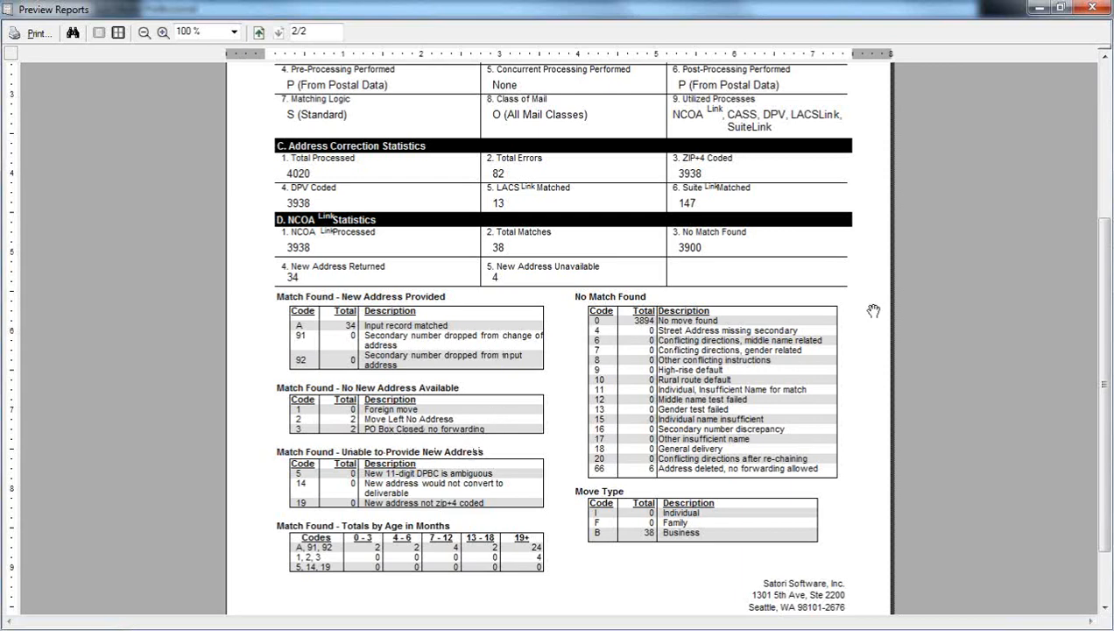
pyautogui.click(1093, 15)
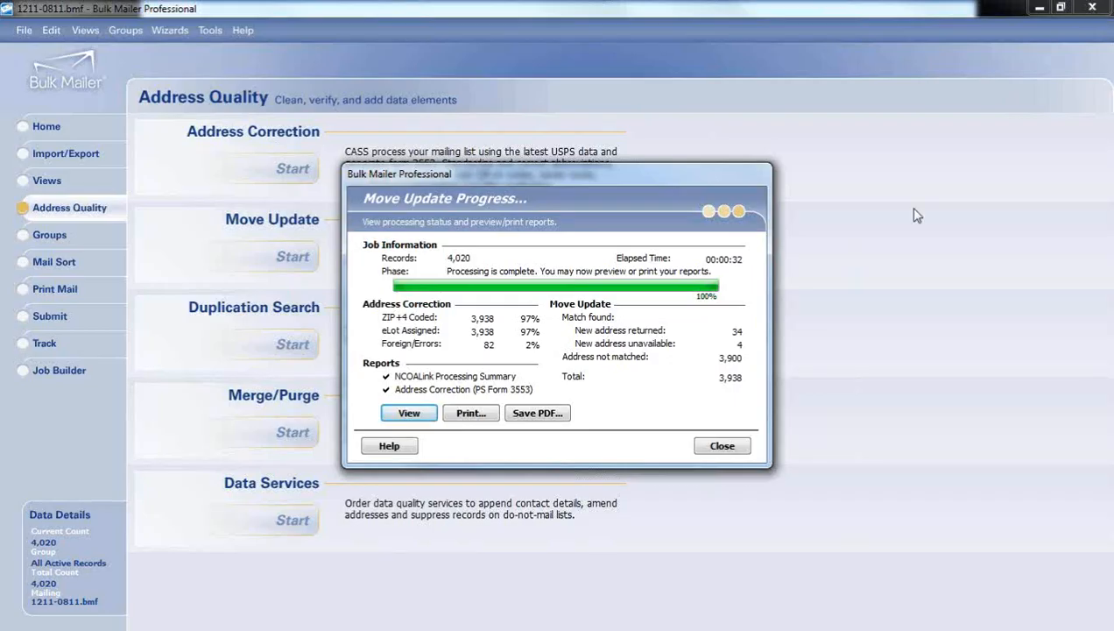
pyautogui.click(720, 445)
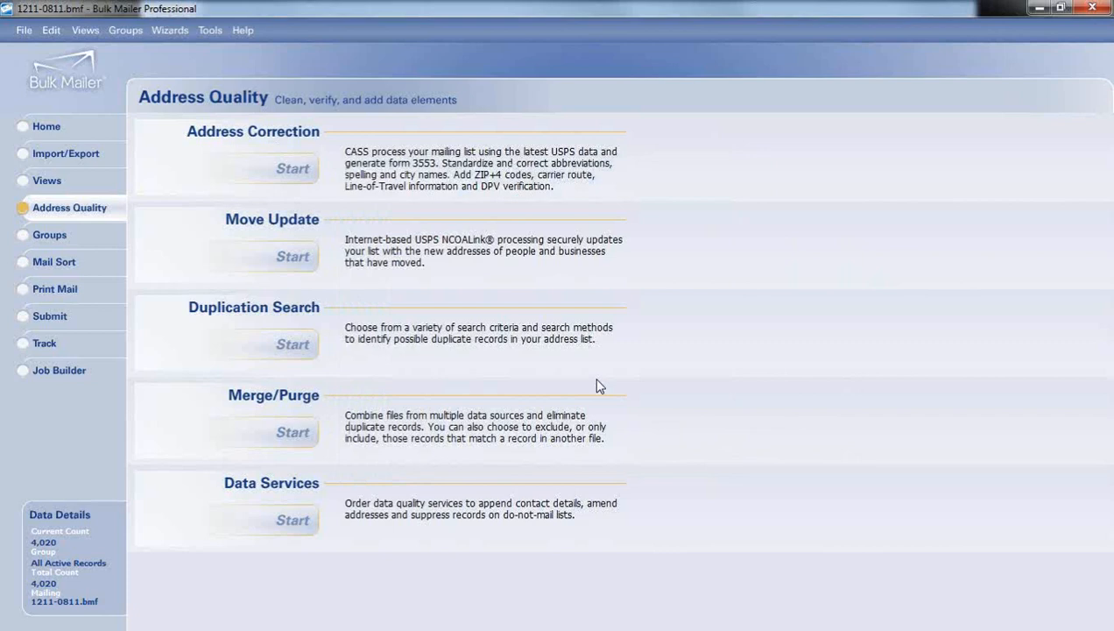
# - Examine the Error Code, Move Effective Date, Move Type, Match Flag and NCOALink Footnote columns in the Custom list view
pyautogui.click(48, 181)
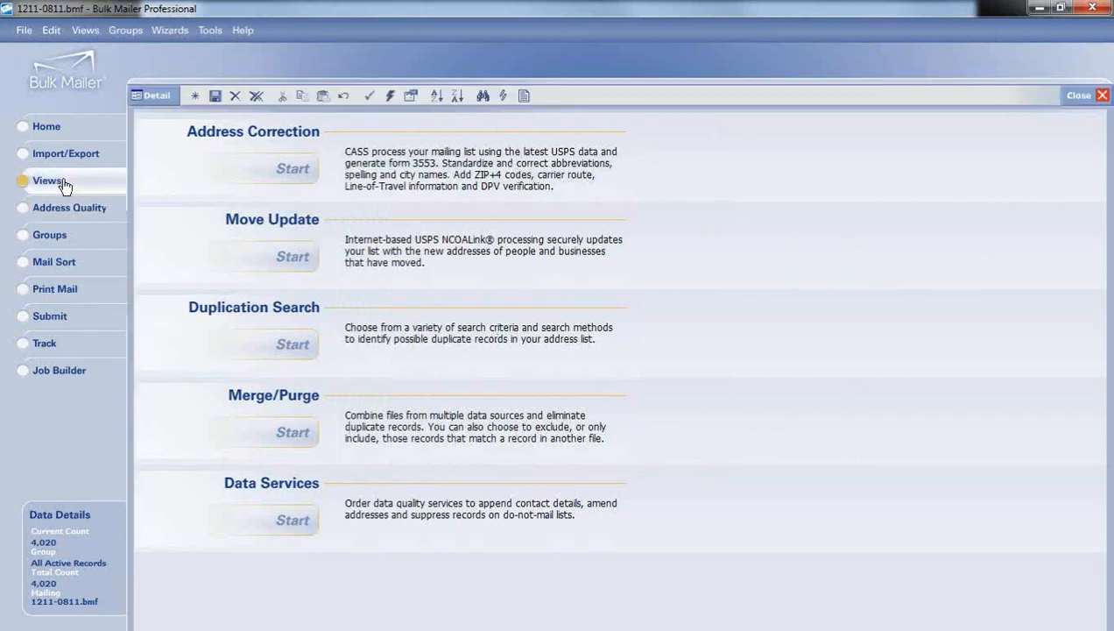
pyautogui.moveTo(752, 622); pyautogui.dragTo(857, 623)
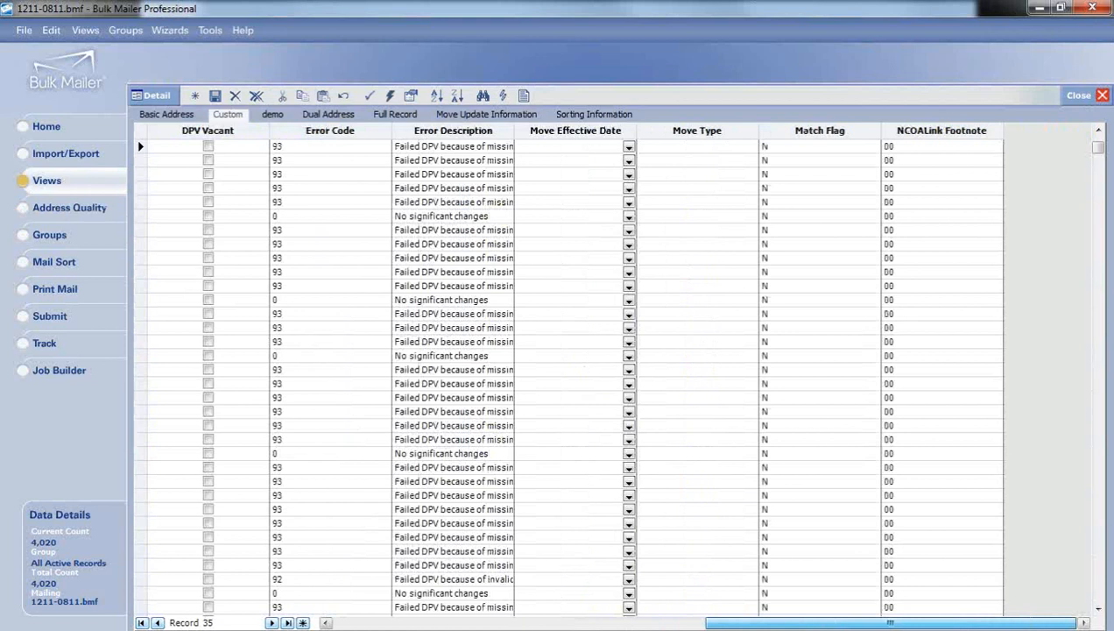
pyautogui.click(324, 161)
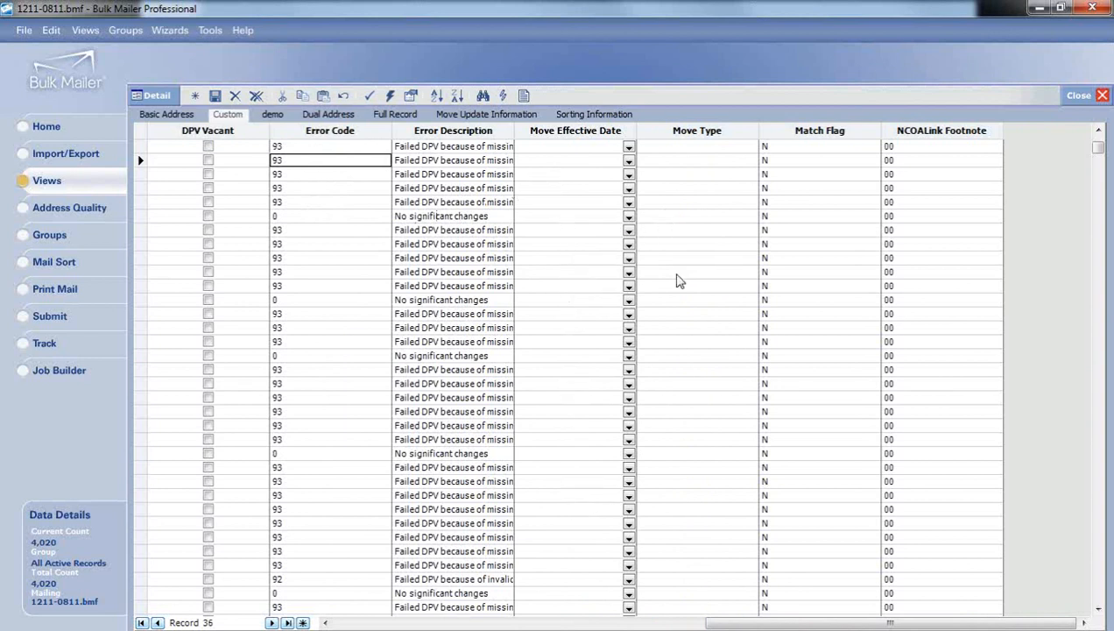
pyautogui.moveTo(1097, 147); pyautogui.dragTo(1099, 170)
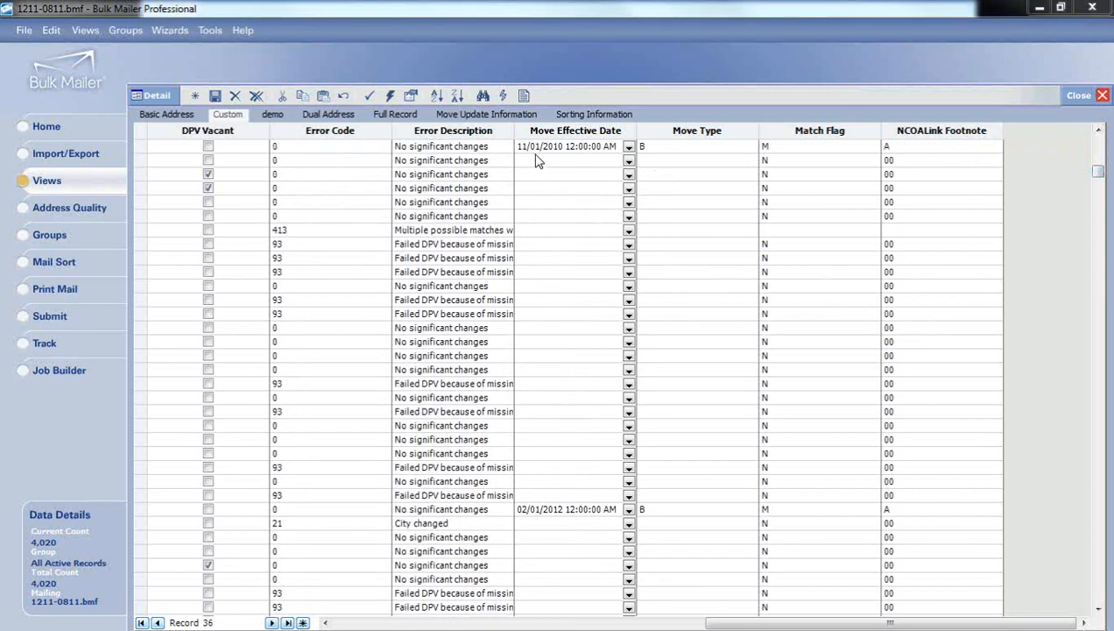
pyautogui.click(674, 152)
pyautogui.scroll(1, 674, 161)
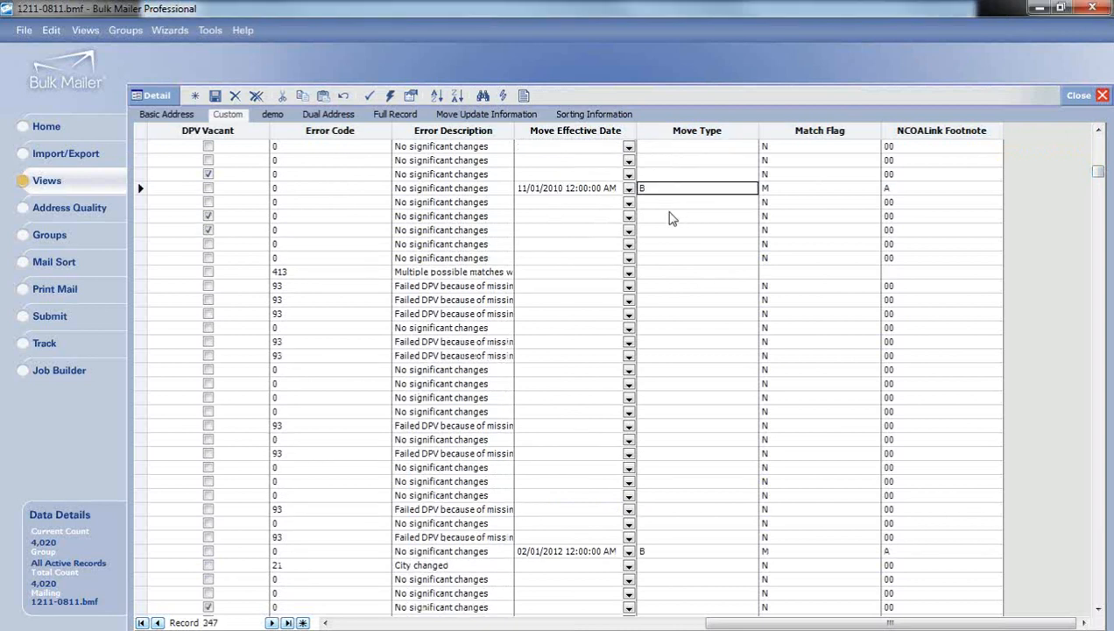
pyautogui.scroll(-1, 545, 382)
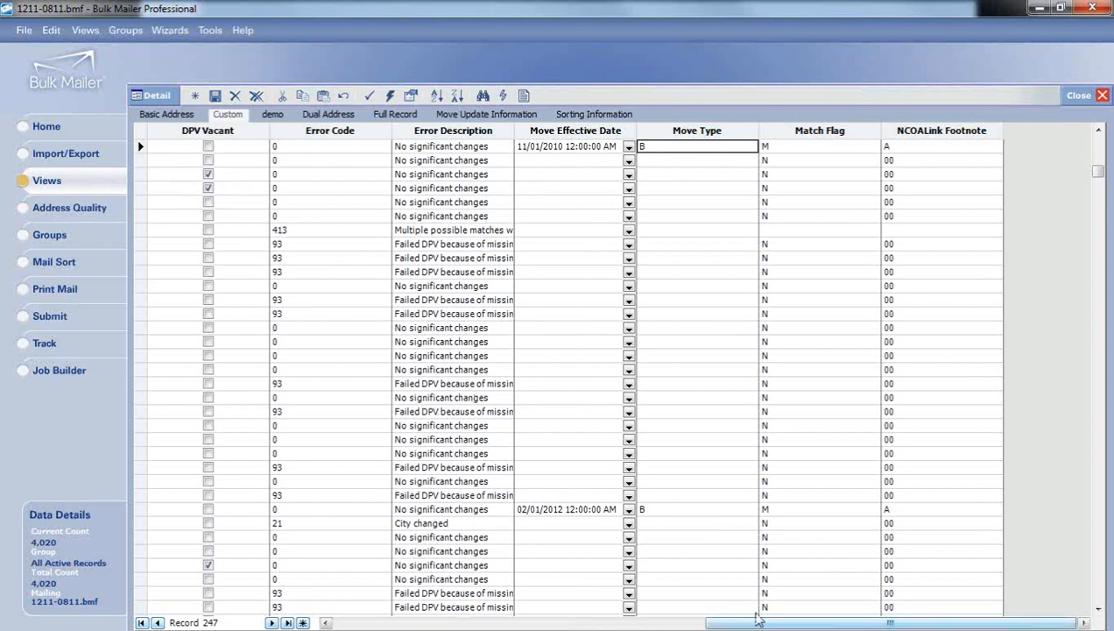
# - Delete the vacant-flagged record for Wingate Village Apartments from the mailing list
pyautogui.moveTo(759, 624); pyautogui.dragTo(475, 608)
pyautogui.moveTo(455, 605); pyautogui.dragTo(386, 605)
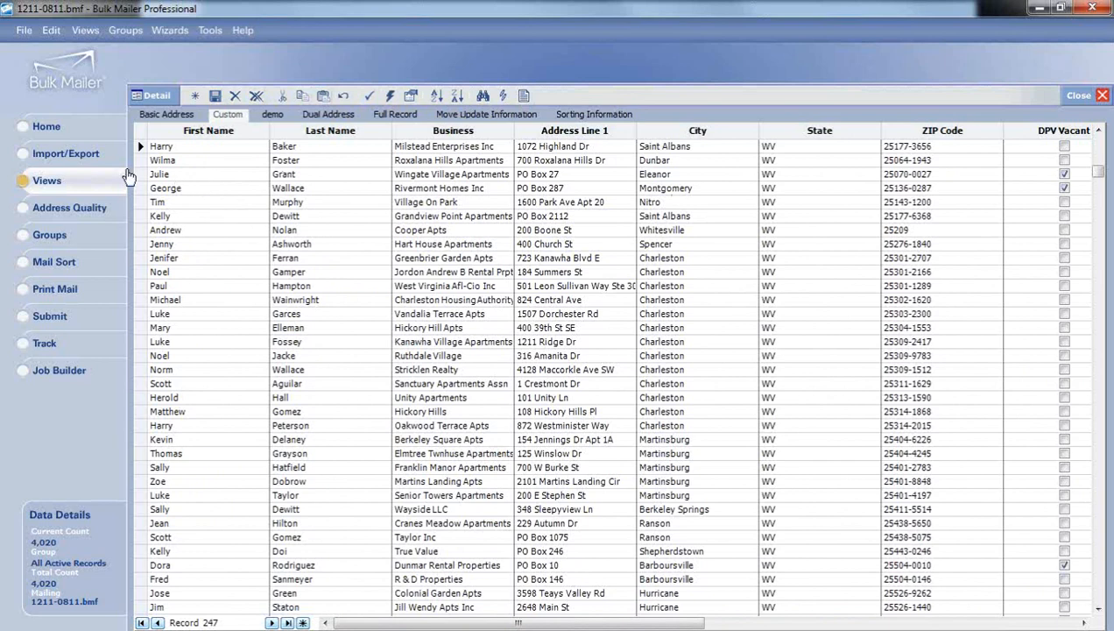
pyautogui.click(158, 176)
pyautogui.click(136, 174)
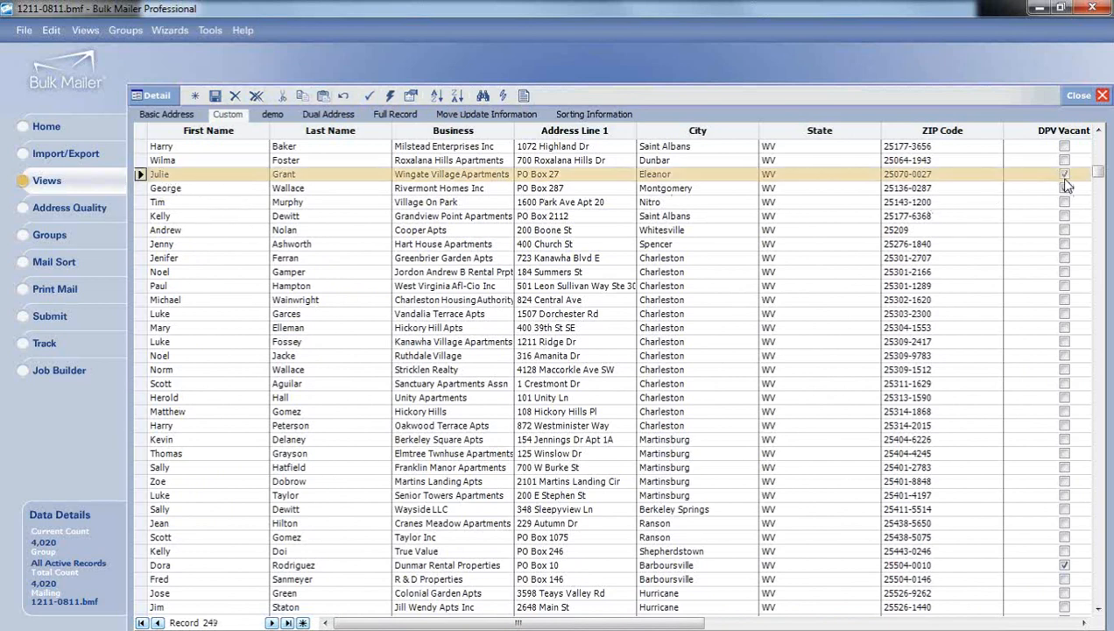
pyautogui.click(235, 98)
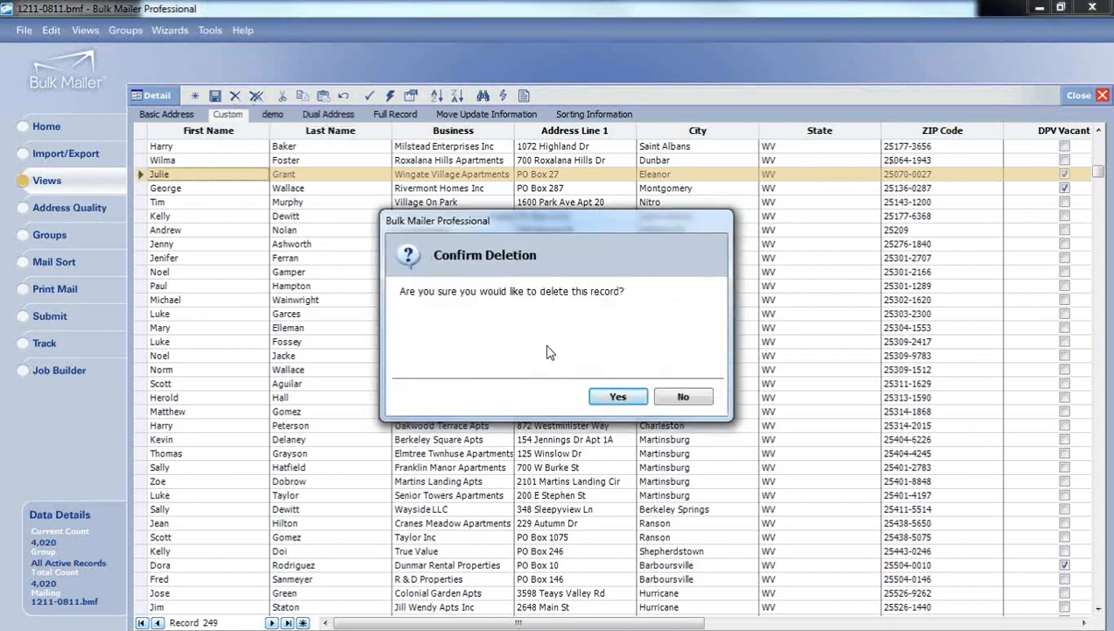
pyautogui.click(613, 396)
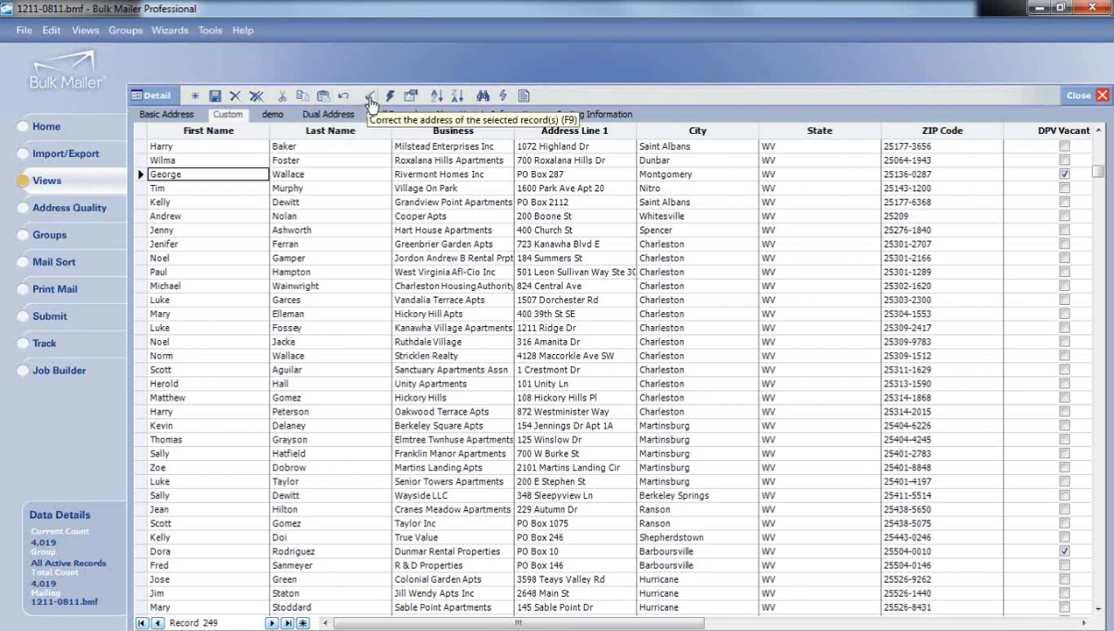
# - Clear the ZIP Code of the Village On Park record and correct the address of that record alone
pyautogui.click(927, 190)
pyautogui.click(927, 191)
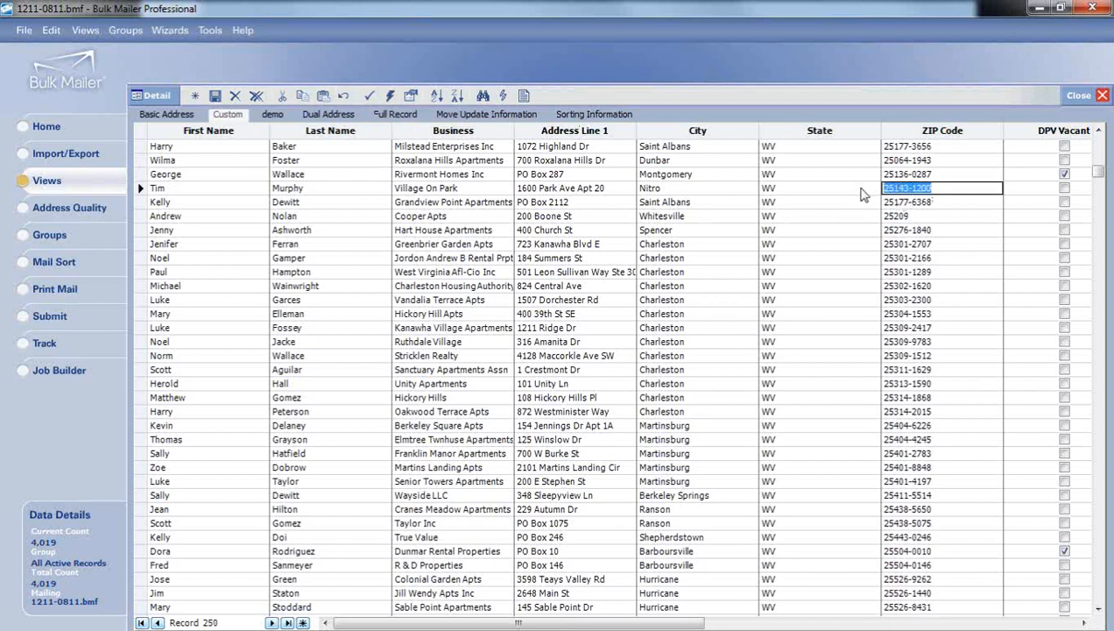
pyautogui.press('Delete')
pyautogui.press('Down')
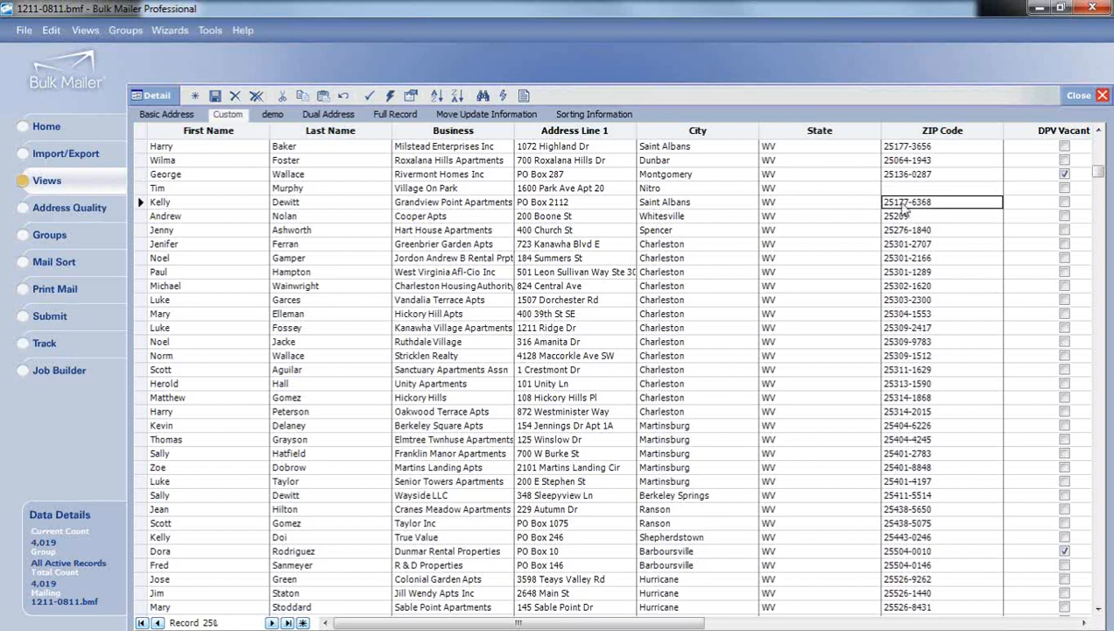
pyautogui.click(808, 188)
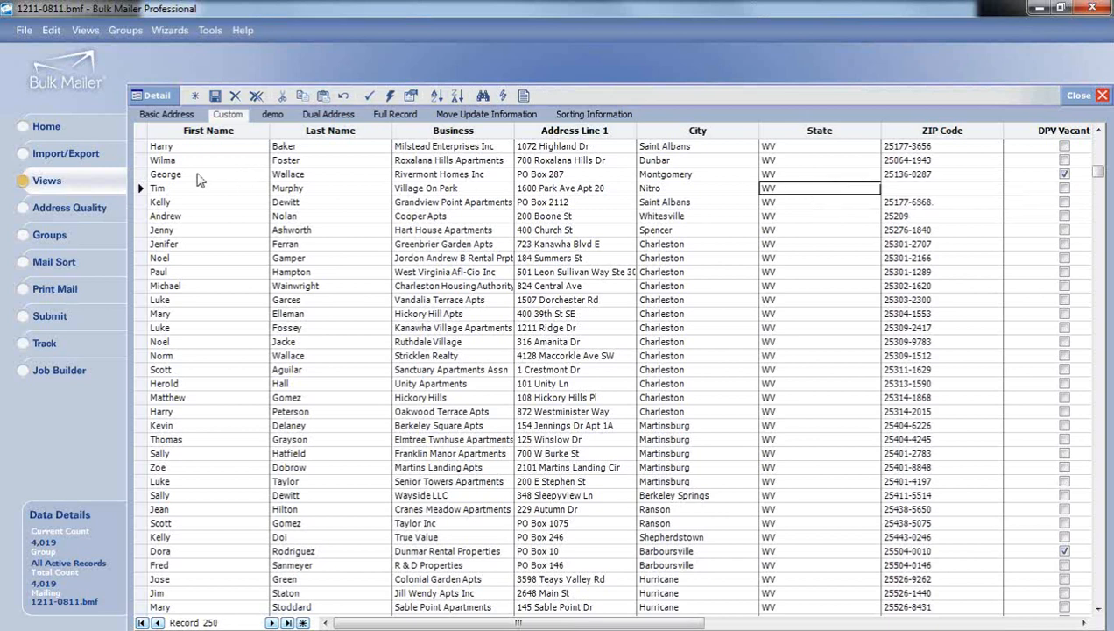
pyautogui.click(138, 187)
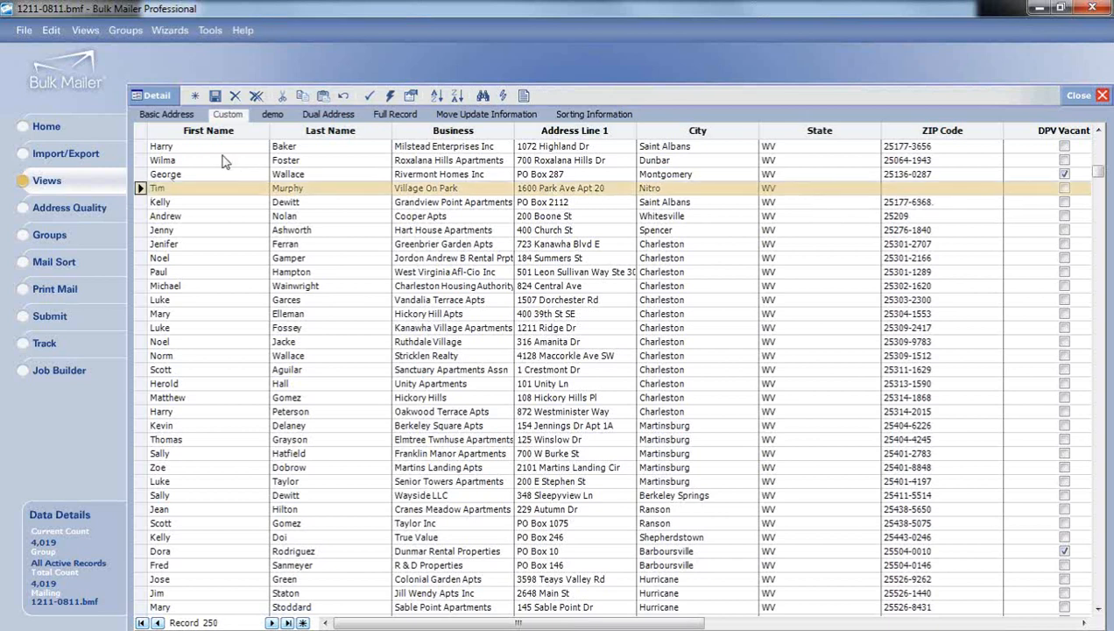
pyautogui.click(368, 96)
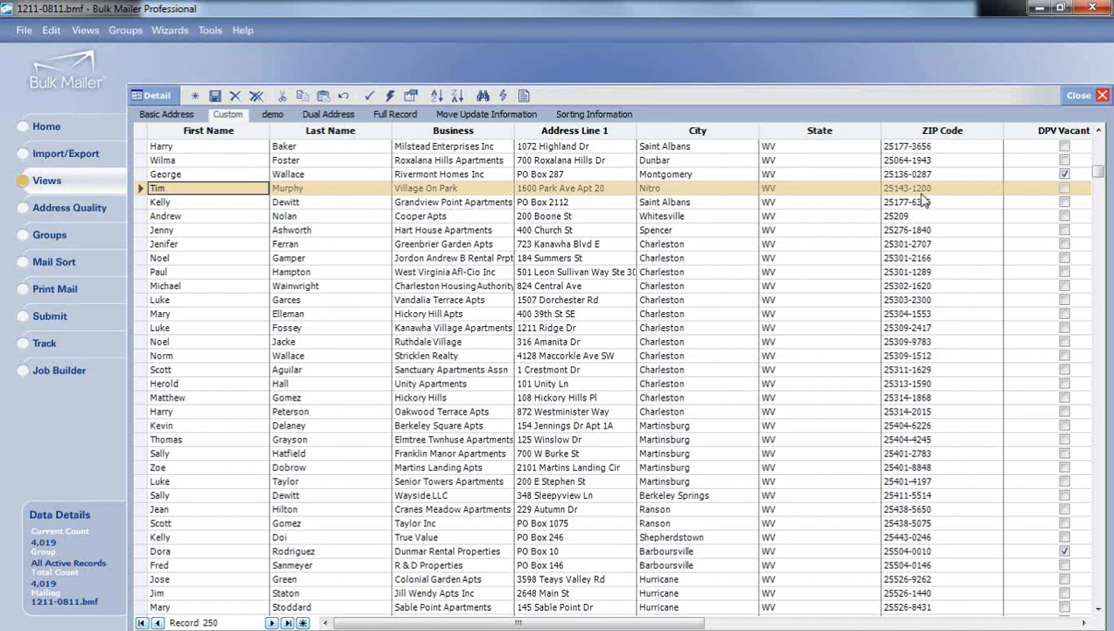
# - Review the correction preferences and correction formats in Address Correction Properties, and leave without saving changes
pyautogui.click(303, 622)
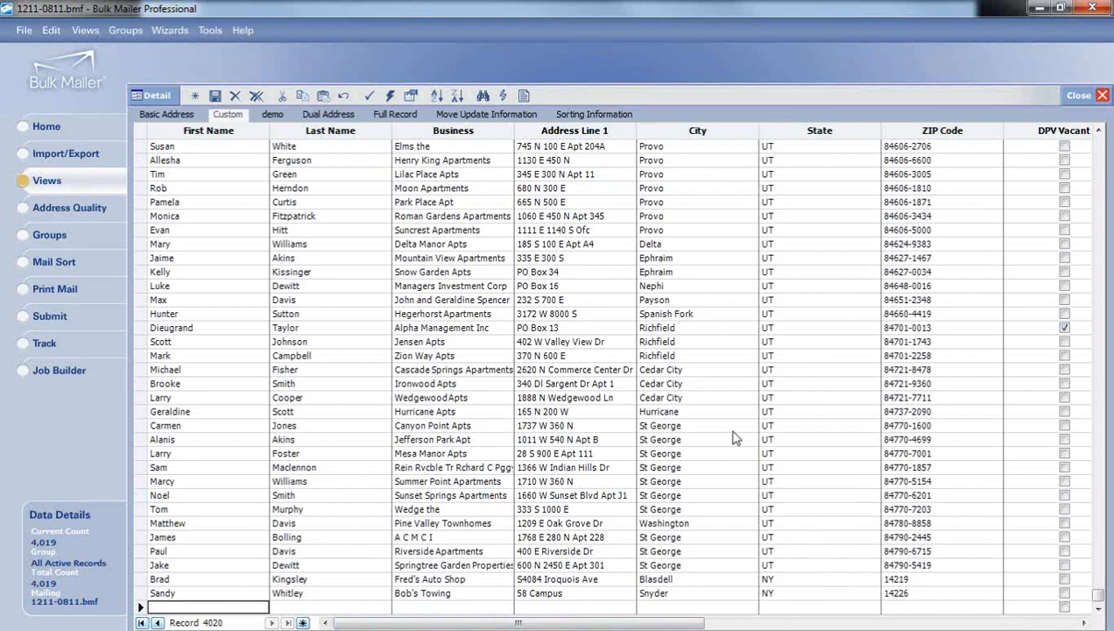
pyautogui.click(410, 99)
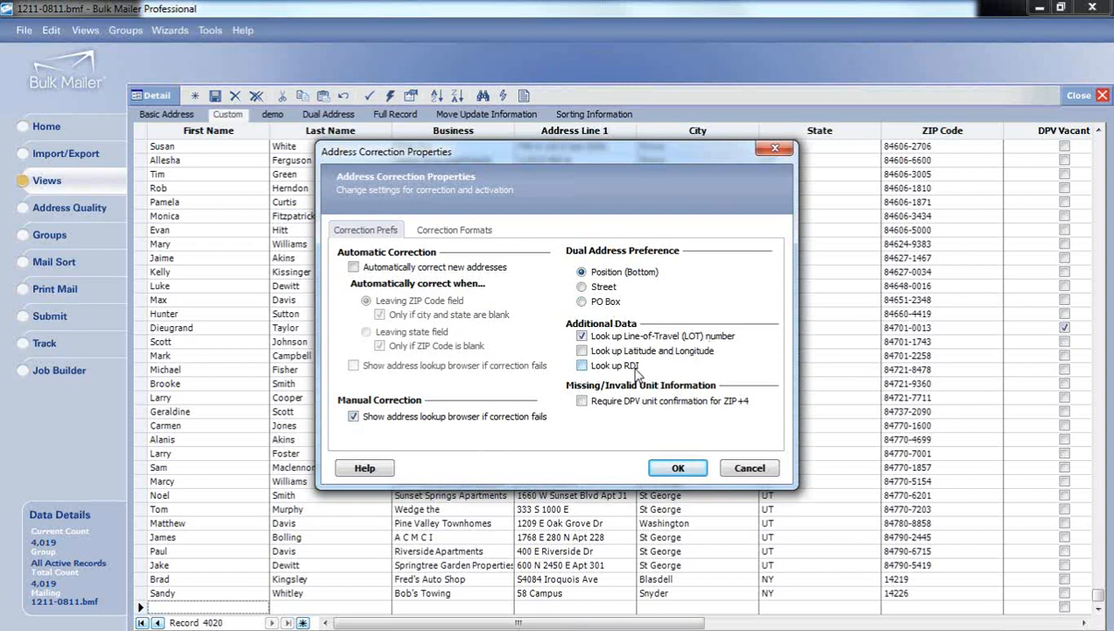
pyautogui.click(634, 410)
pyautogui.click(470, 233)
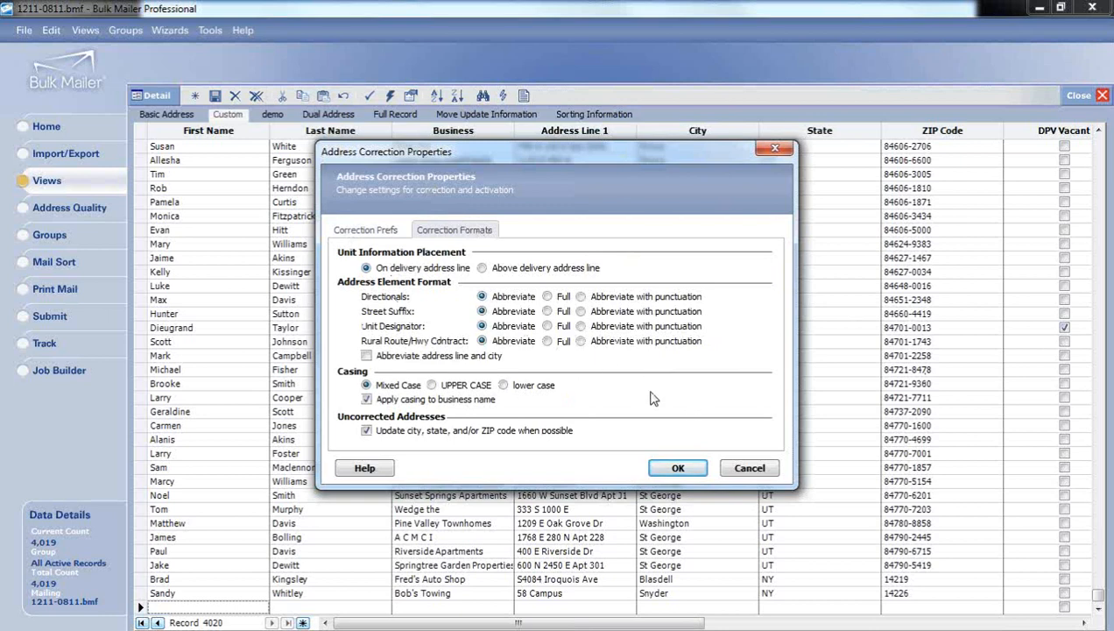
pyautogui.click(748, 468)
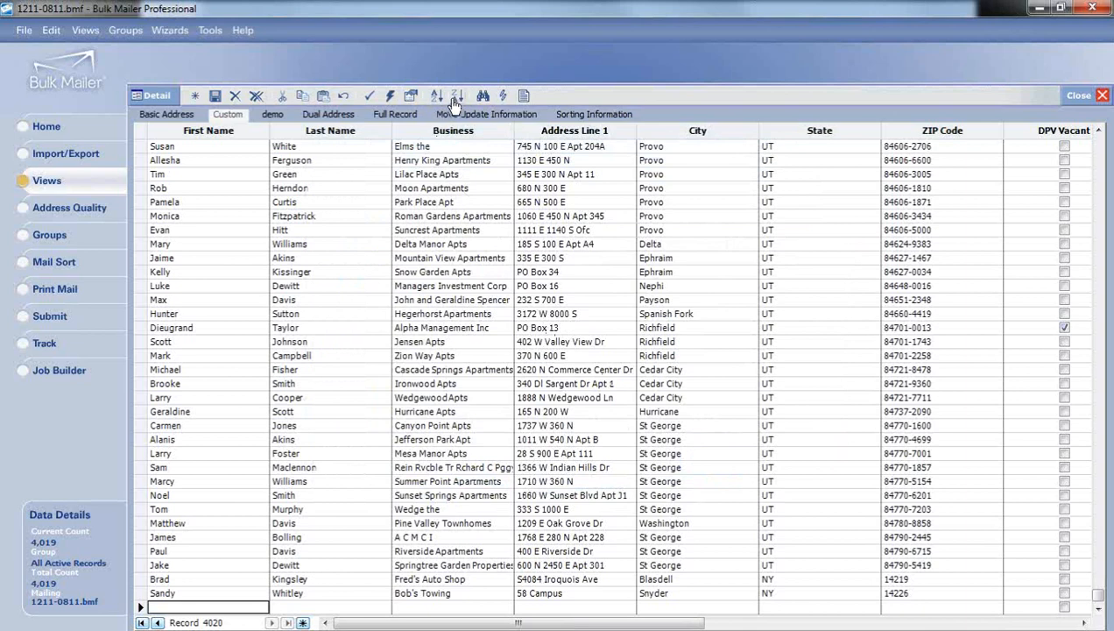
# - Sort the Custom list by ZIP Code in ascending and in descending order, and look through the sorted records
pyautogui.click(911, 133)
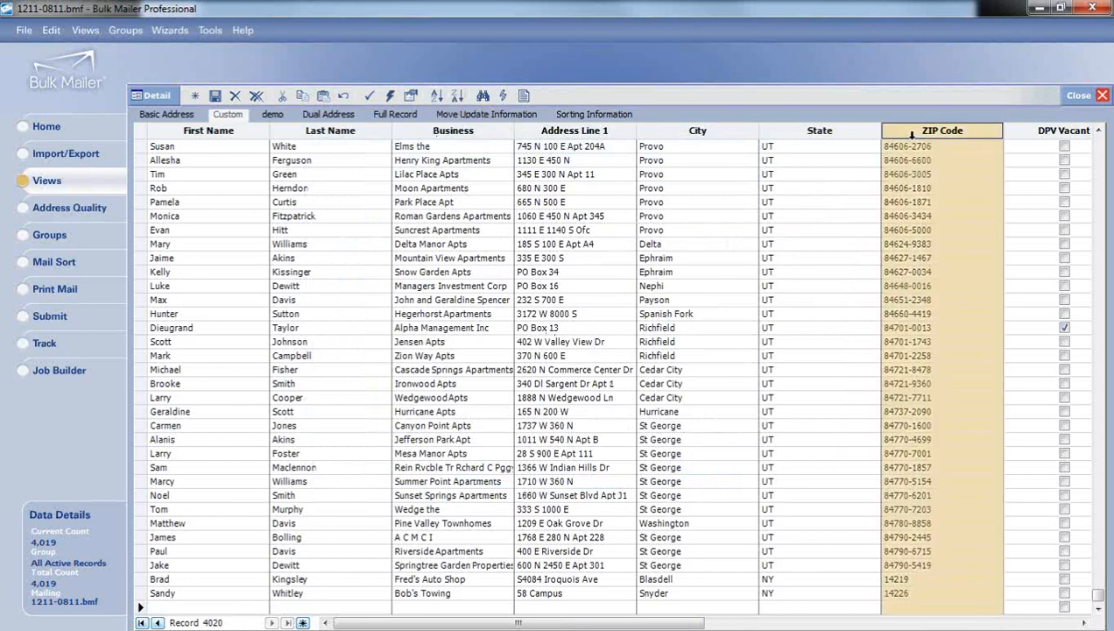
pyautogui.click(438, 98)
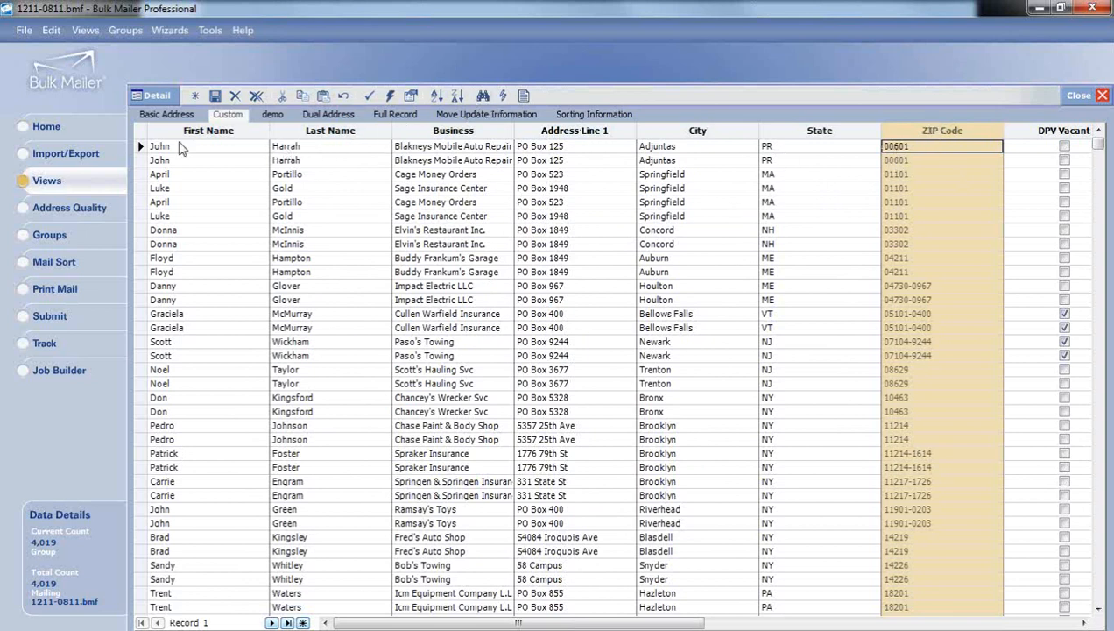
pyautogui.click(456, 96)
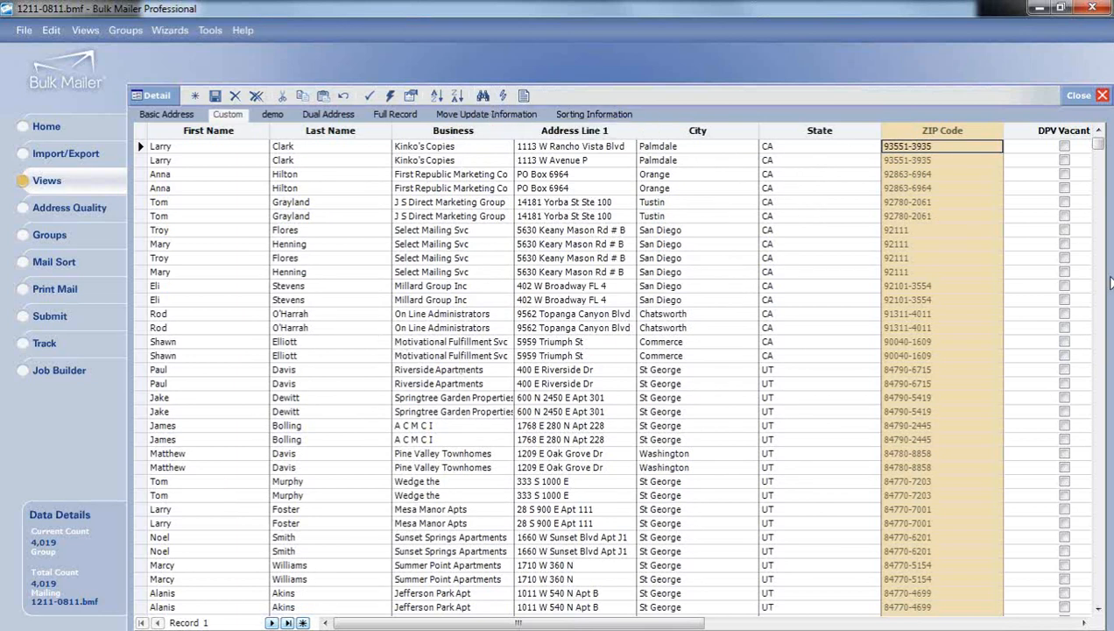
pyautogui.click(1101, 150)
pyautogui.moveTo(1101, 151); pyautogui.dragTo(1099, 223)
pyautogui.click(310, 388)
pyautogui.click(311, 389)
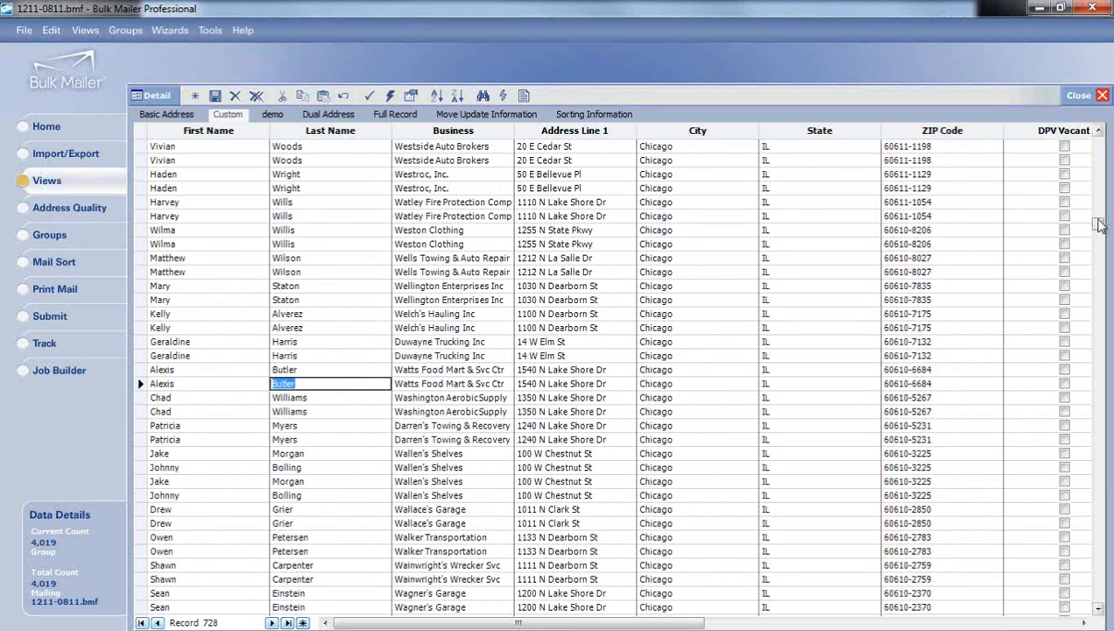
pyautogui.moveTo(1097, 225); pyautogui.dragTo(1097, 144)
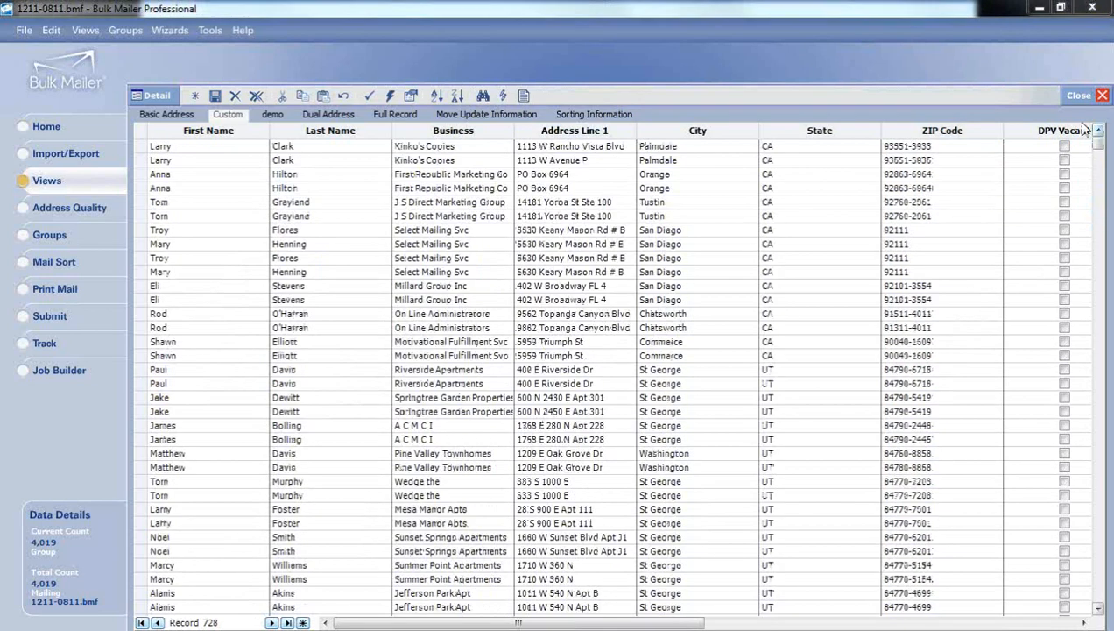
# - Look at the Find and Replace options for the Last Name column and close the dialog without replacing anything
pyautogui.click(295, 130)
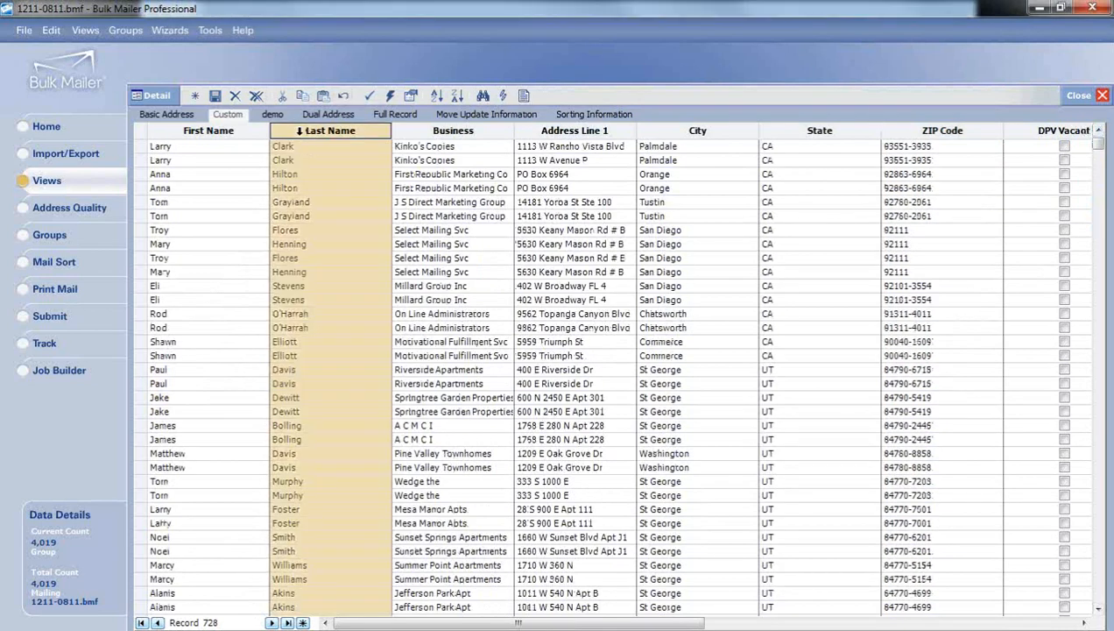
pyautogui.click(483, 95)
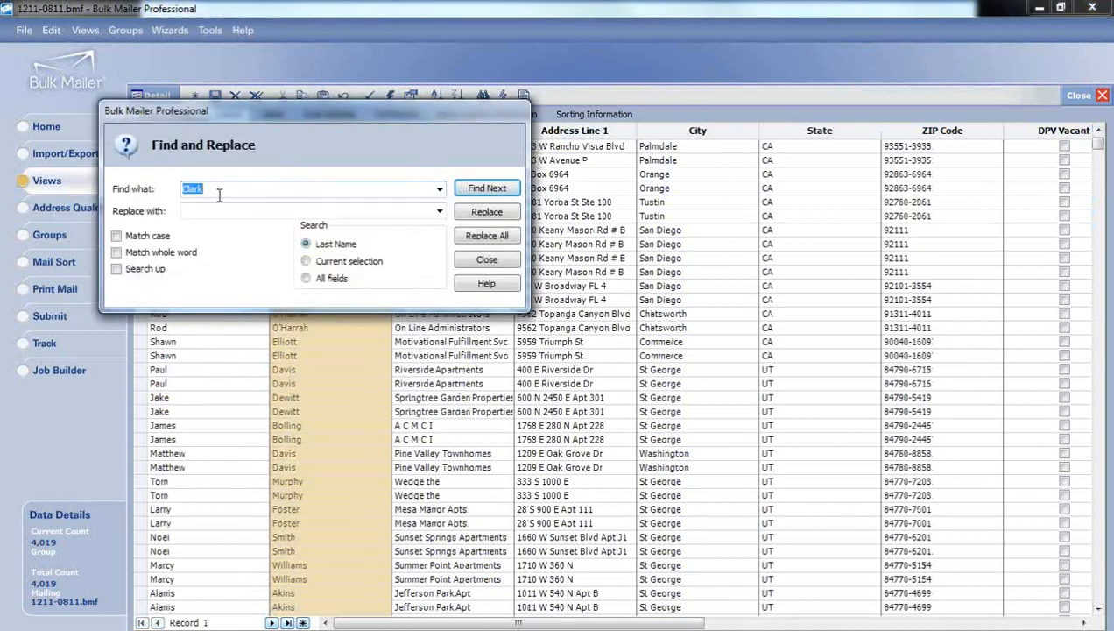
pyautogui.click(484, 191)
pyautogui.click(301, 186)
pyautogui.click(221, 209)
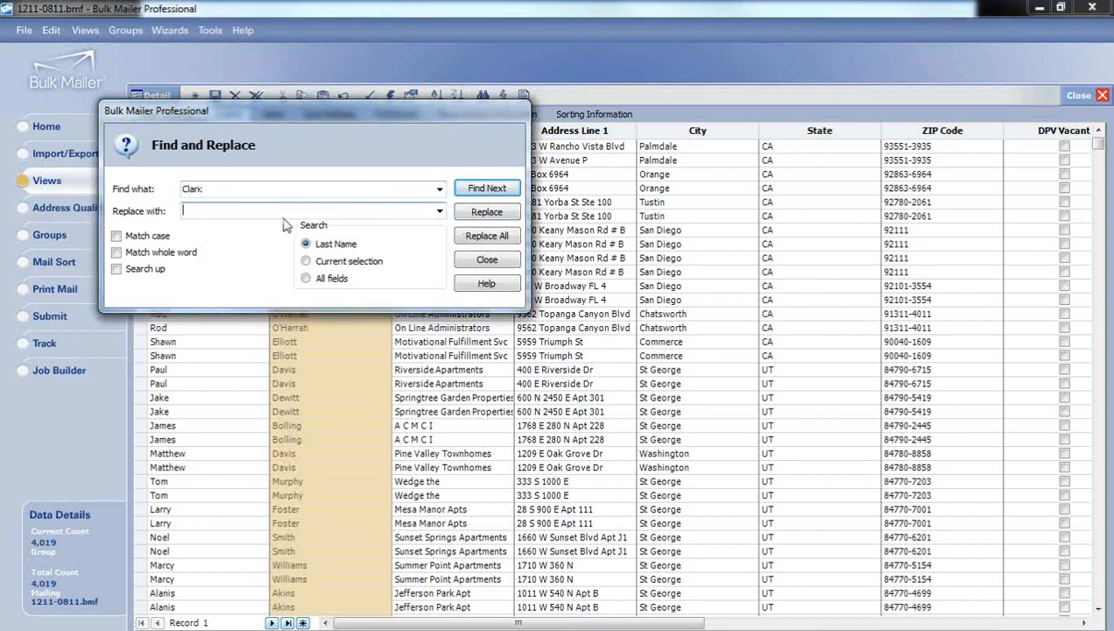
pyautogui.click(489, 263)
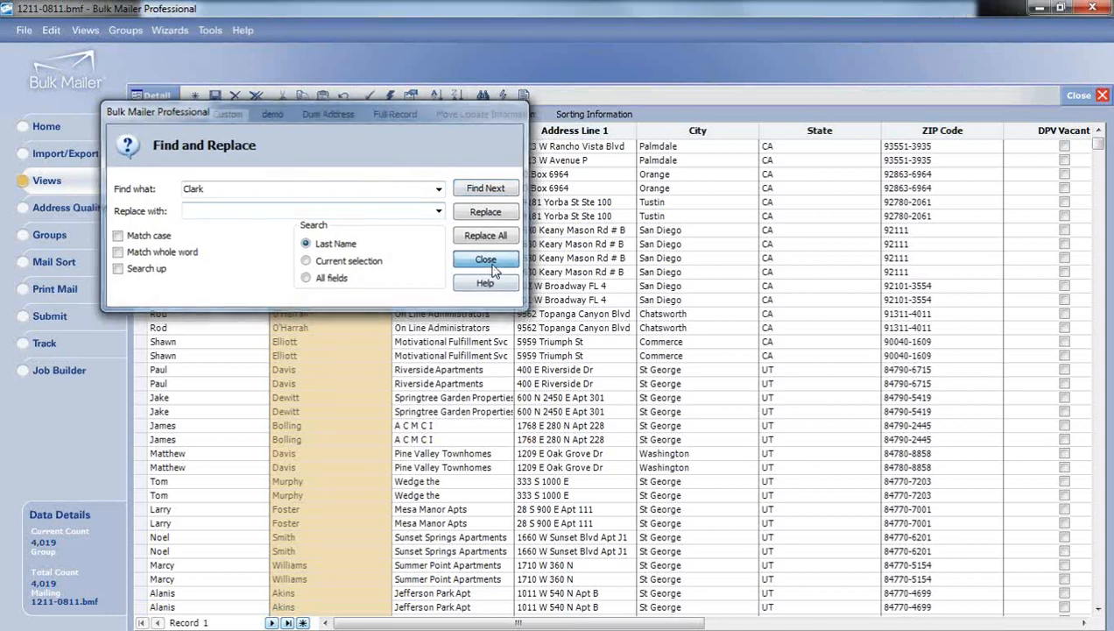
pyautogui.click(496, 257)
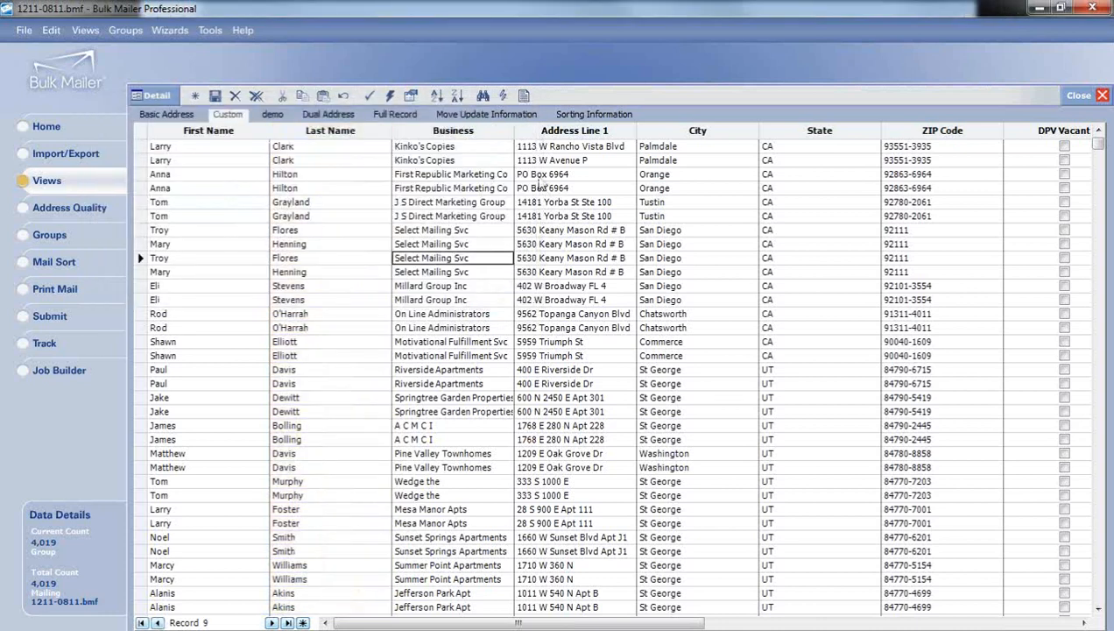
# - Start a mass edit that changes the contents of a field, with User Text 3 as the field to change
pyautogui.click(503, 96)
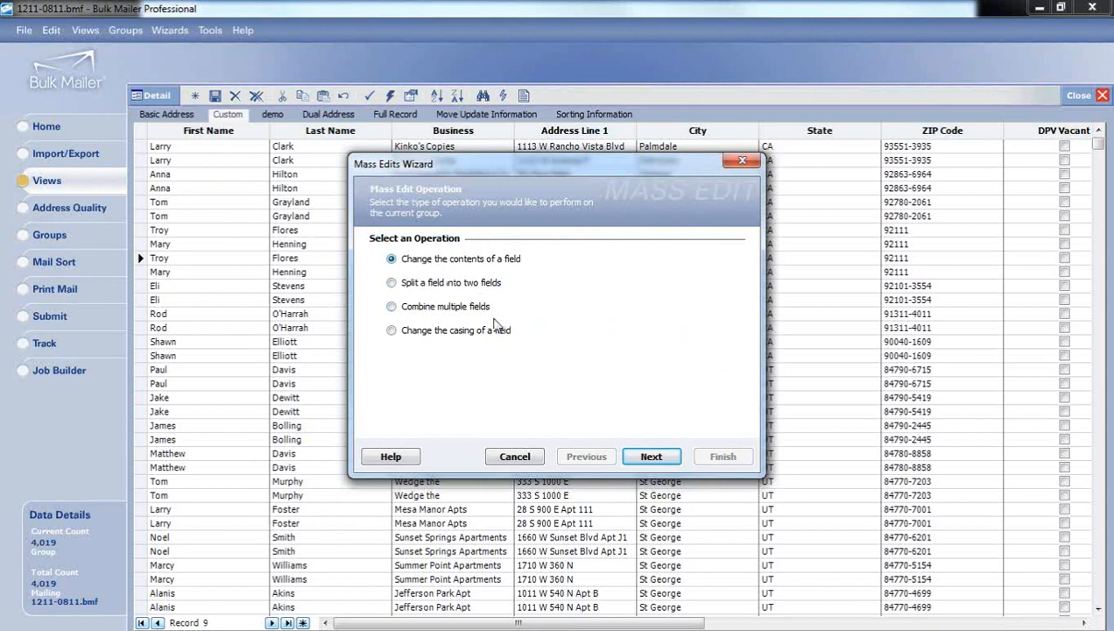
pyautogui.click(646, 461)
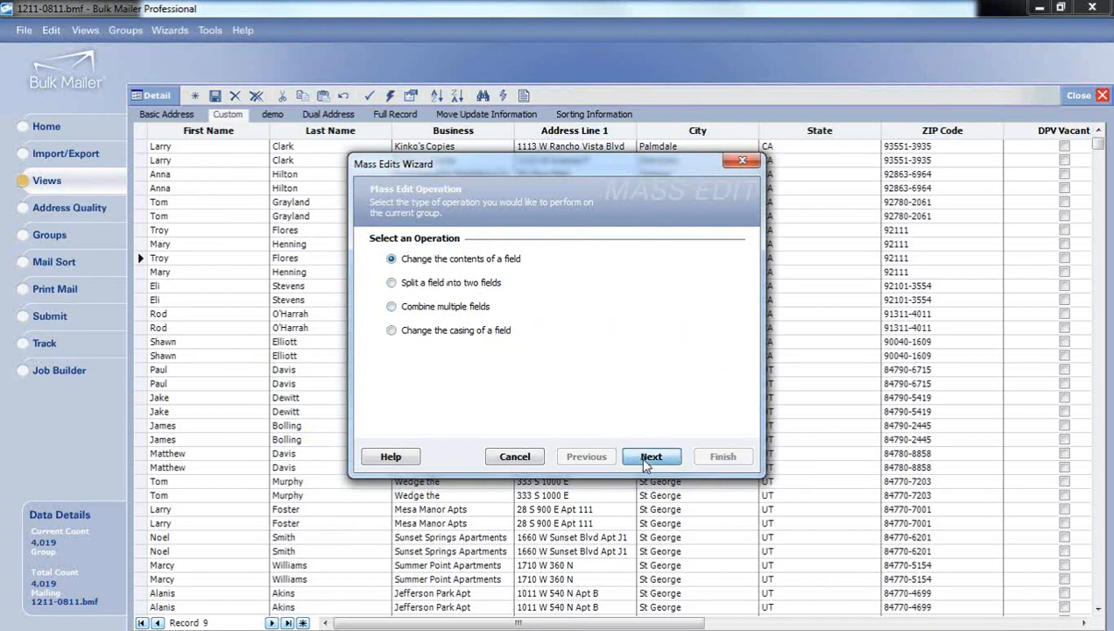
pyautogui.click(569, 259)
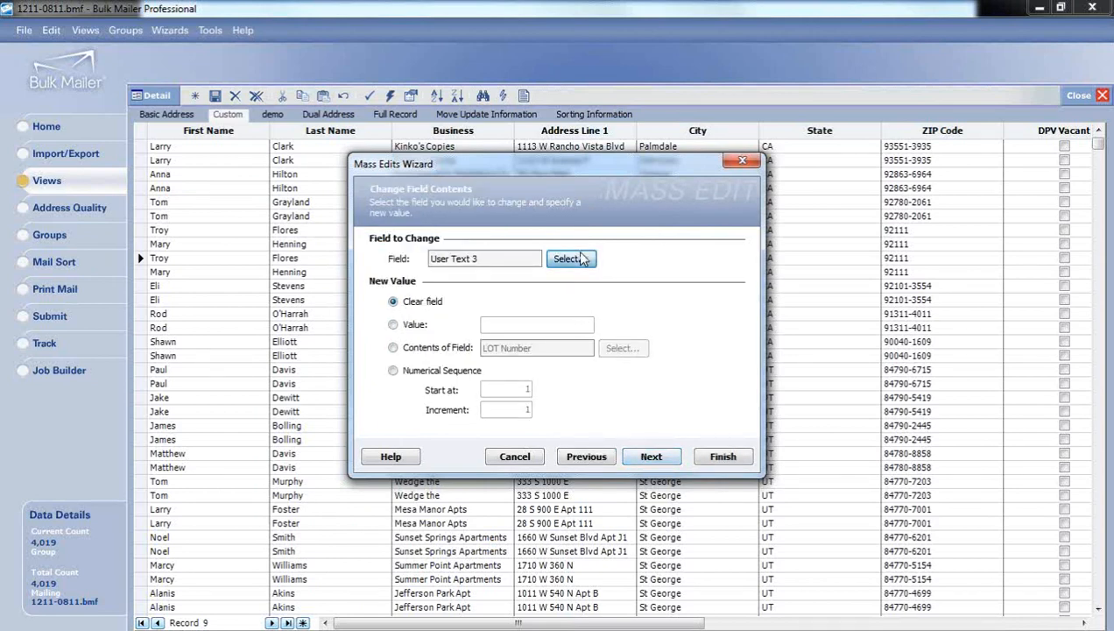
pyautogui.moveTo(661, 348); pyautogui.dragTo(662, 370)
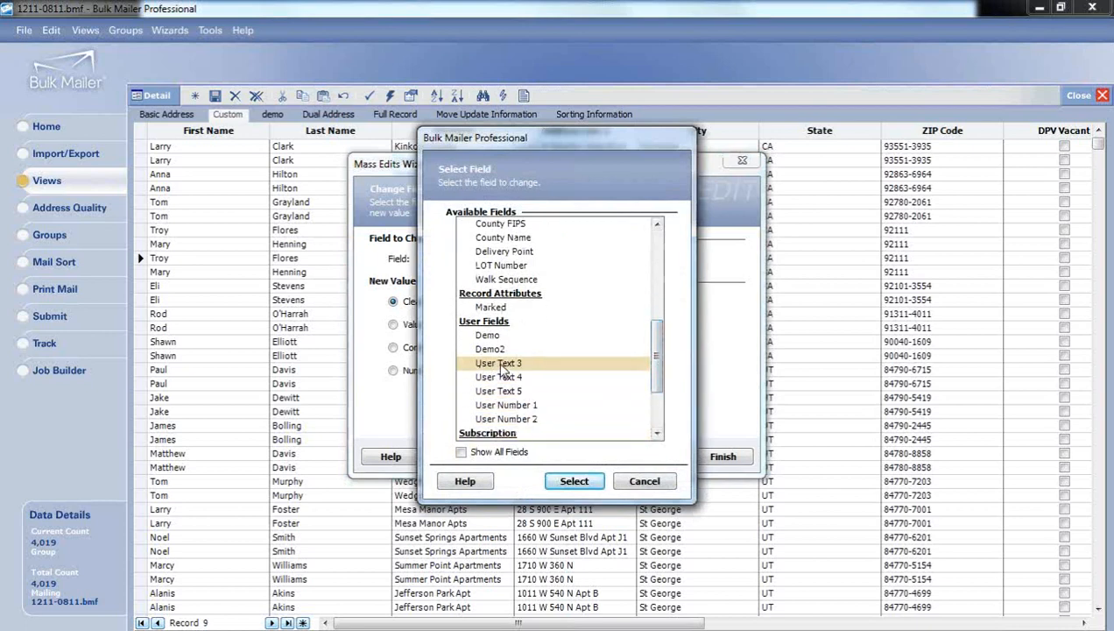
pyautogui.moveTo(656, 357); pyautogui.dragTo(687, 263)
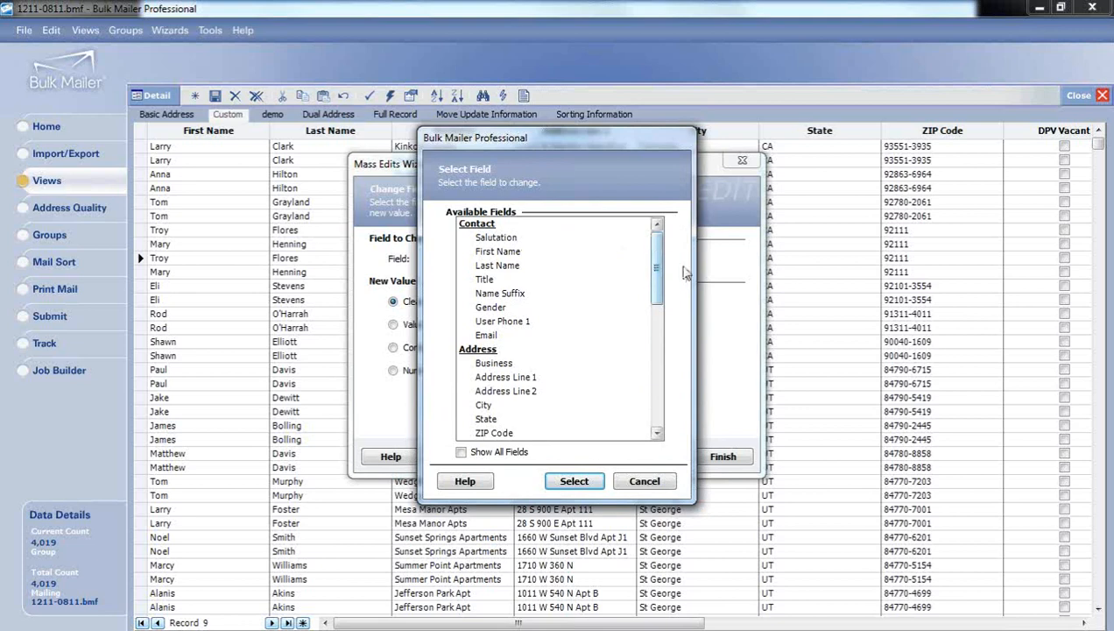
pyautogui.scroll(-6, 511, 381)
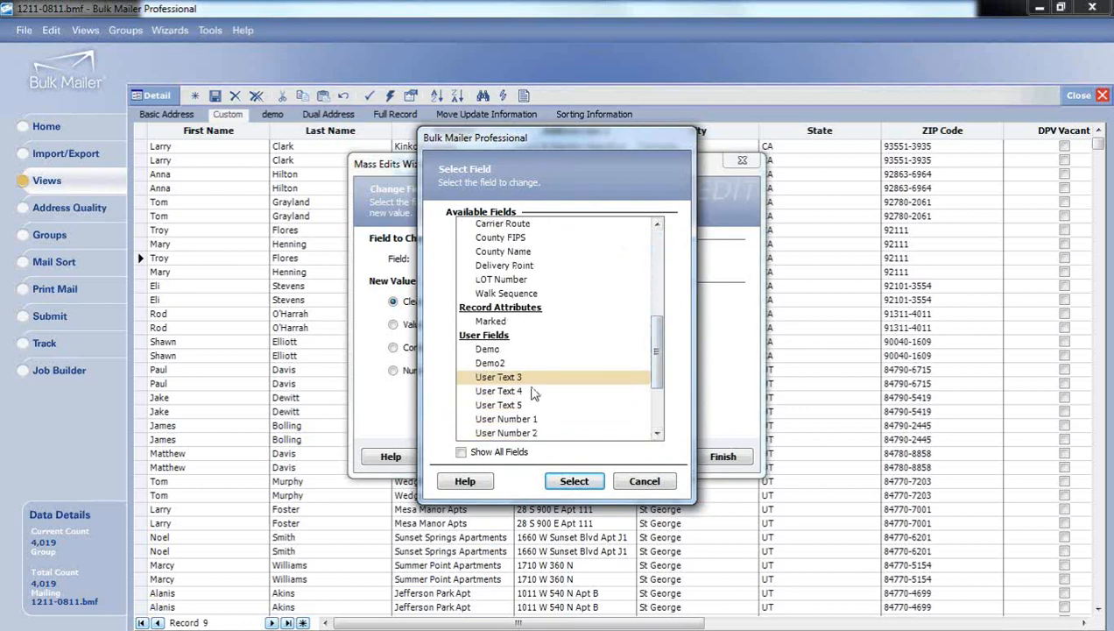
pyautogui.click(576, 483)
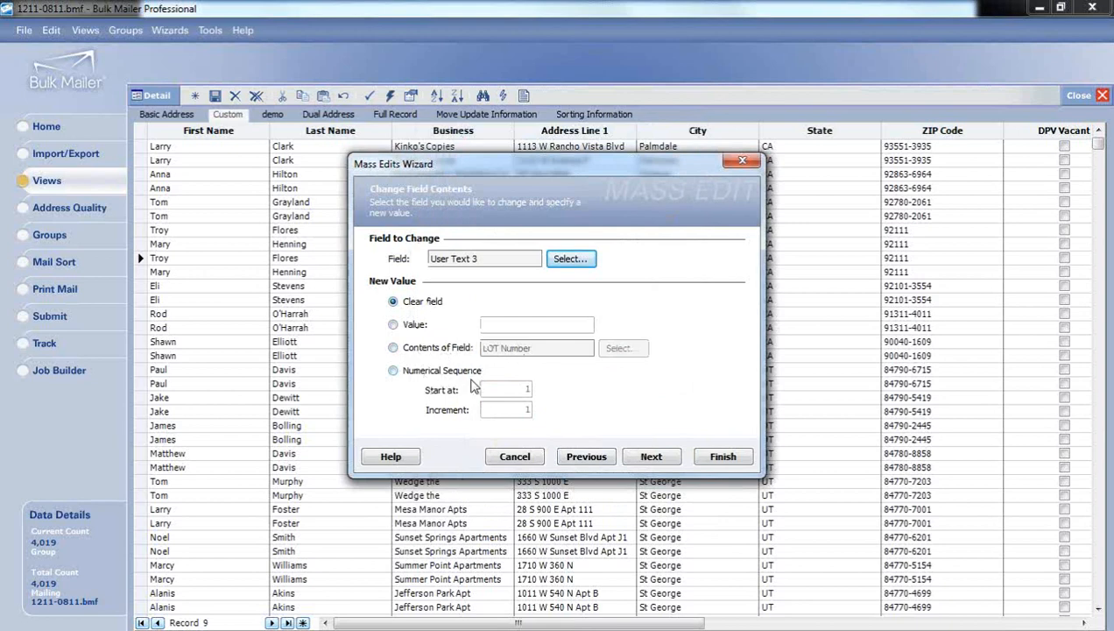
# - Set the new value to "or current resident", preview and run the mass edit, and close its progress window
pyautogui.click(424, 327)
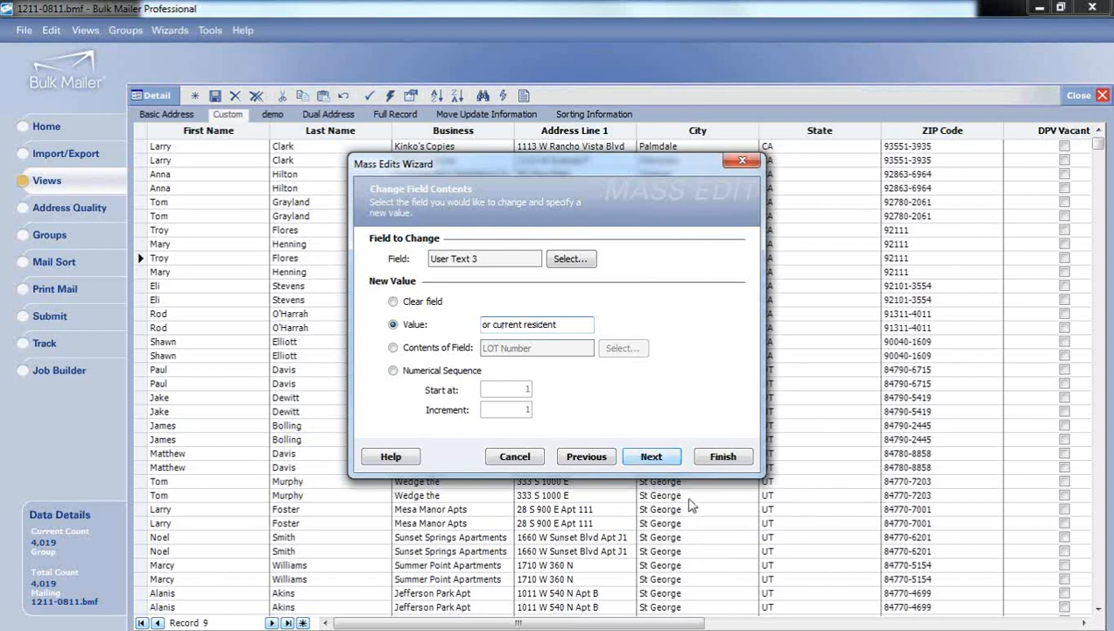
pyautogui.click(670, 458)
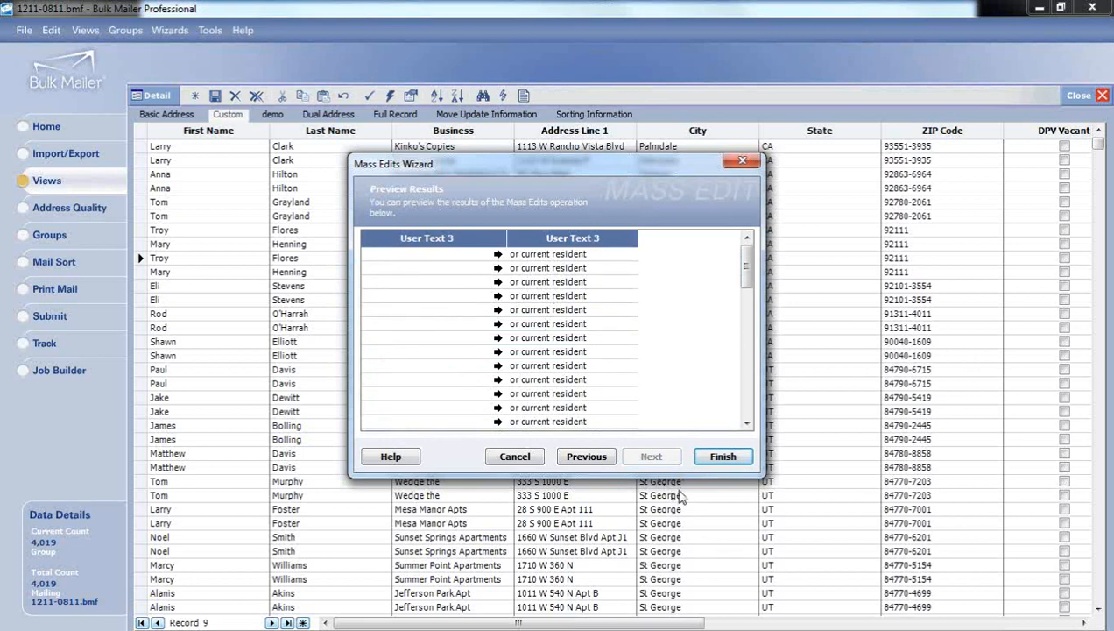
pyautogui.click(727, 461)
pyautogui.click(727, 461)
pyautogui.click(618, 401)
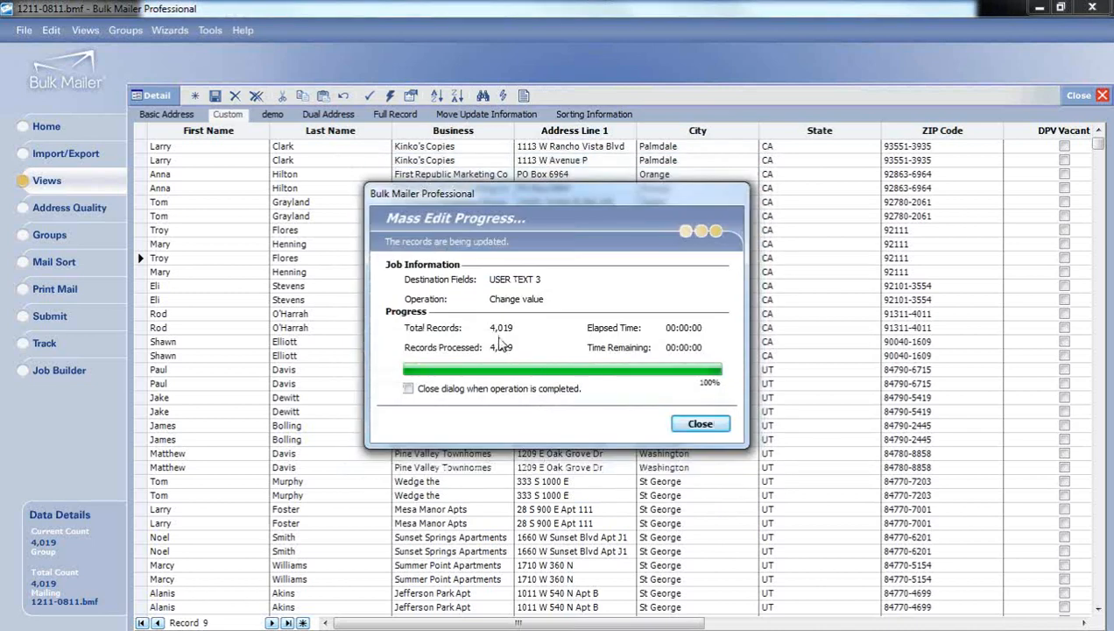
pyautogui.click(701, 425)
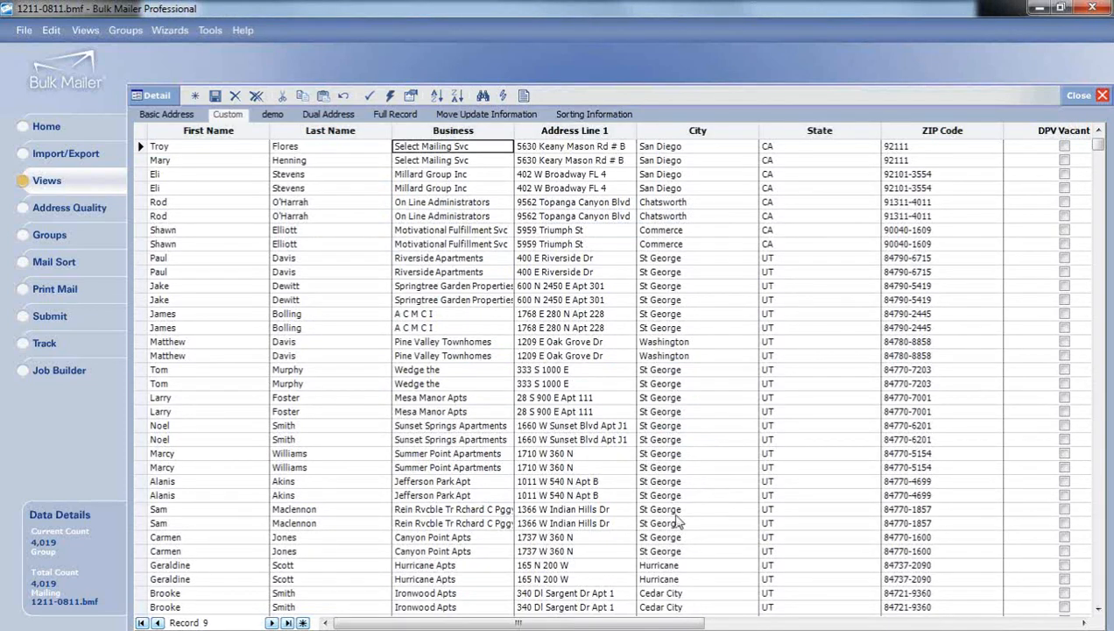
# - Add the User Text 3 field to the Custom list view, display the view and check the new column
pyautogui.moveTo(635, 624); pyautogui.dragTo(552, 589)
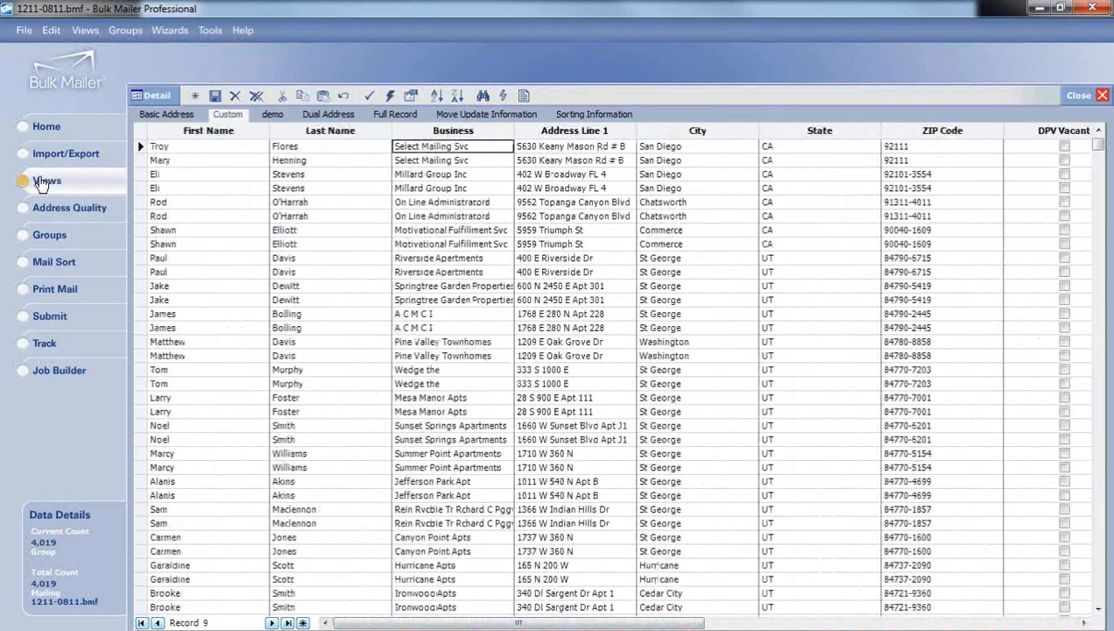
pyautogui.click(44, 181)
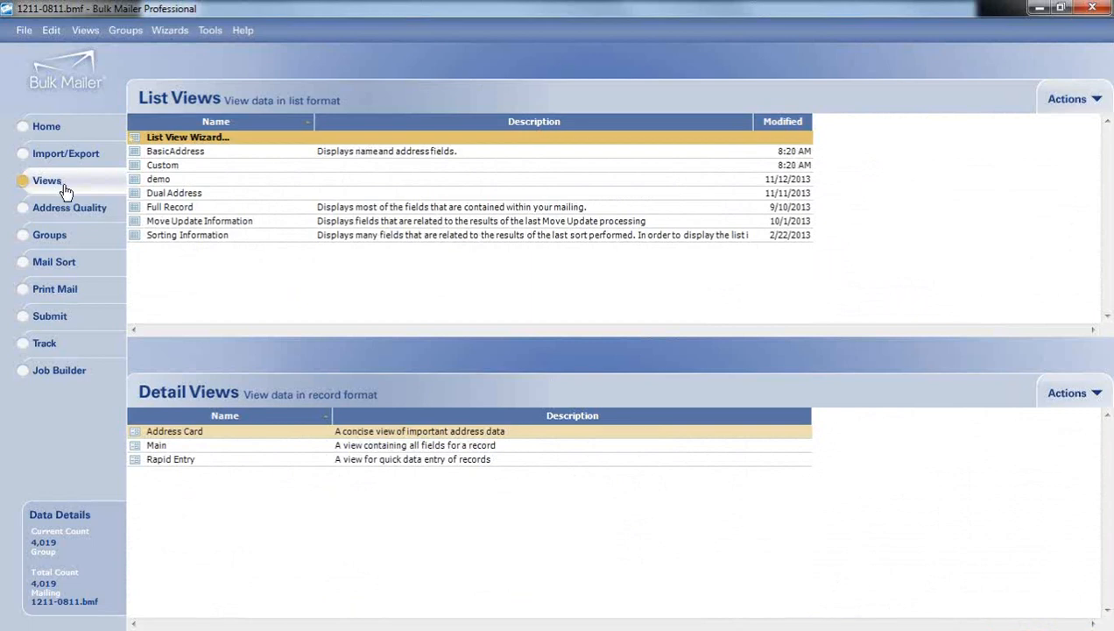
pyautogui.rightClick(158, 166)
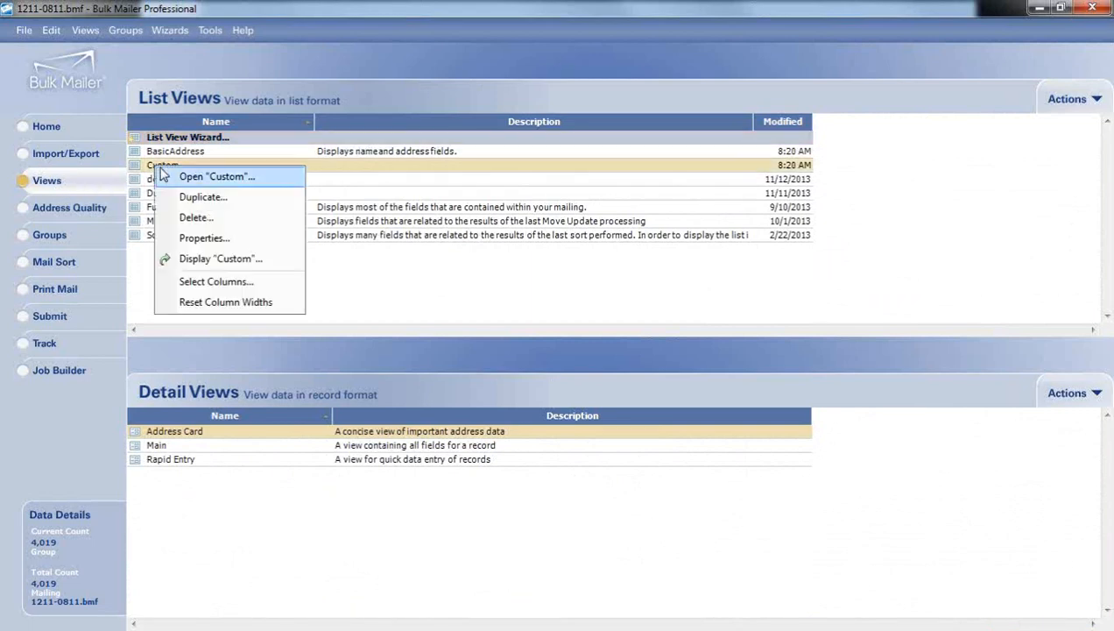
pyautogui.click(194, 177)
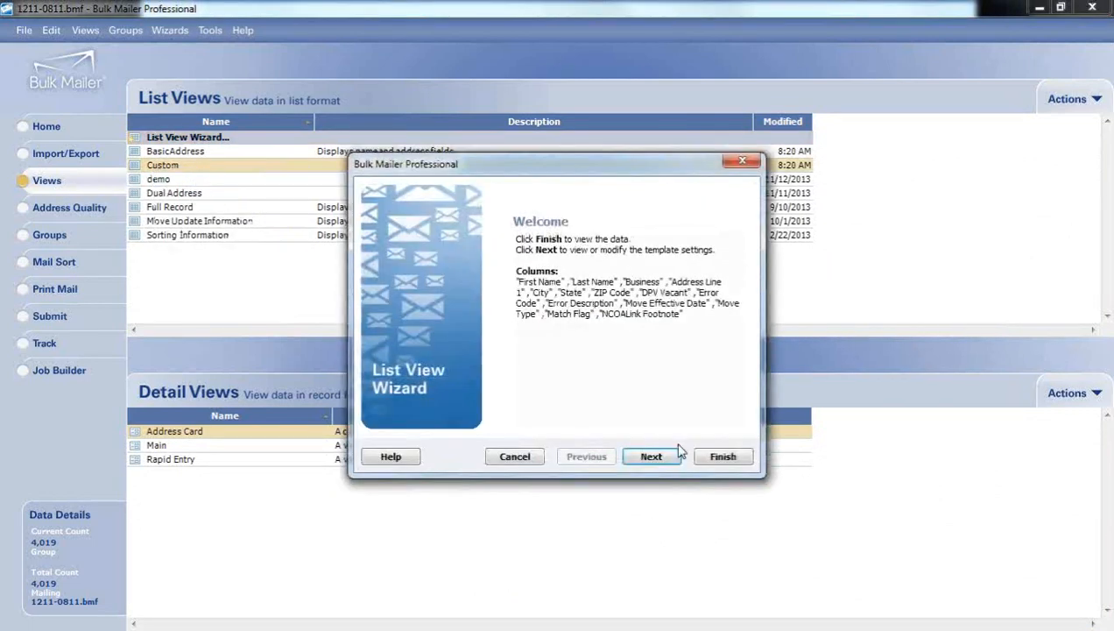
pyautogui.click(659, 458)
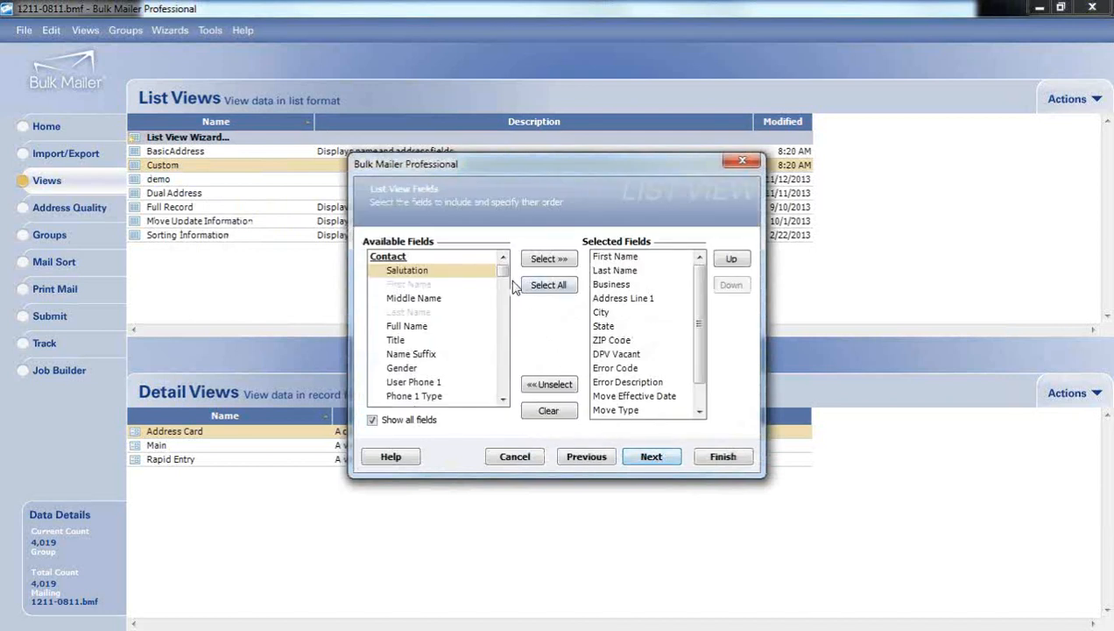
pyautogui.moveTo(506, 277); pyautogui.dragTo(490, 367)
pyautogui.click(429, 301)
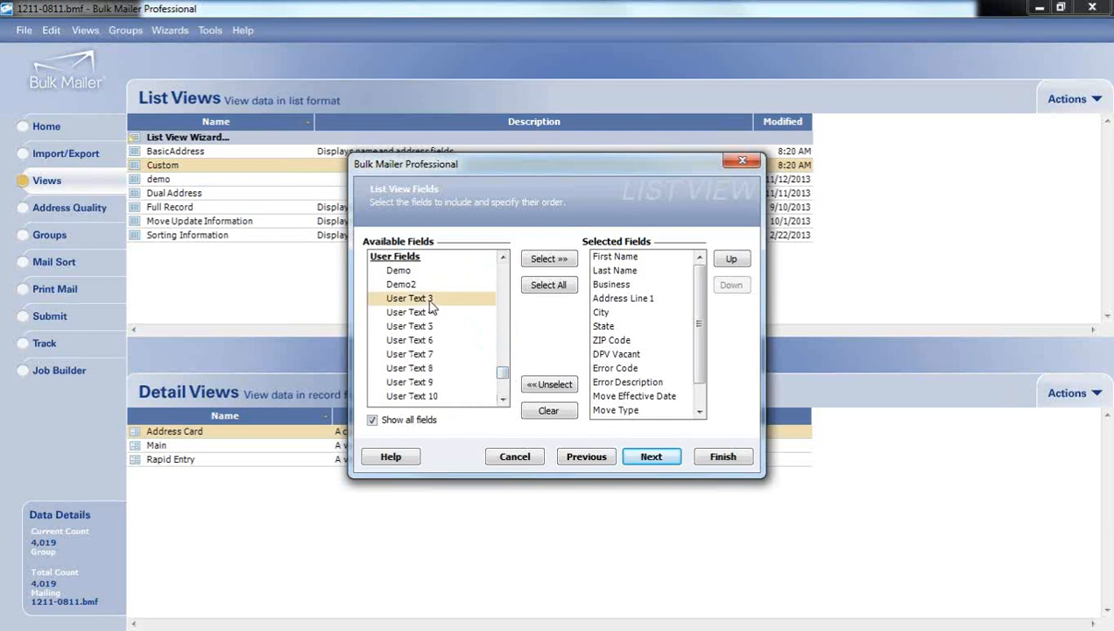
pyautogui.click(549, 262)
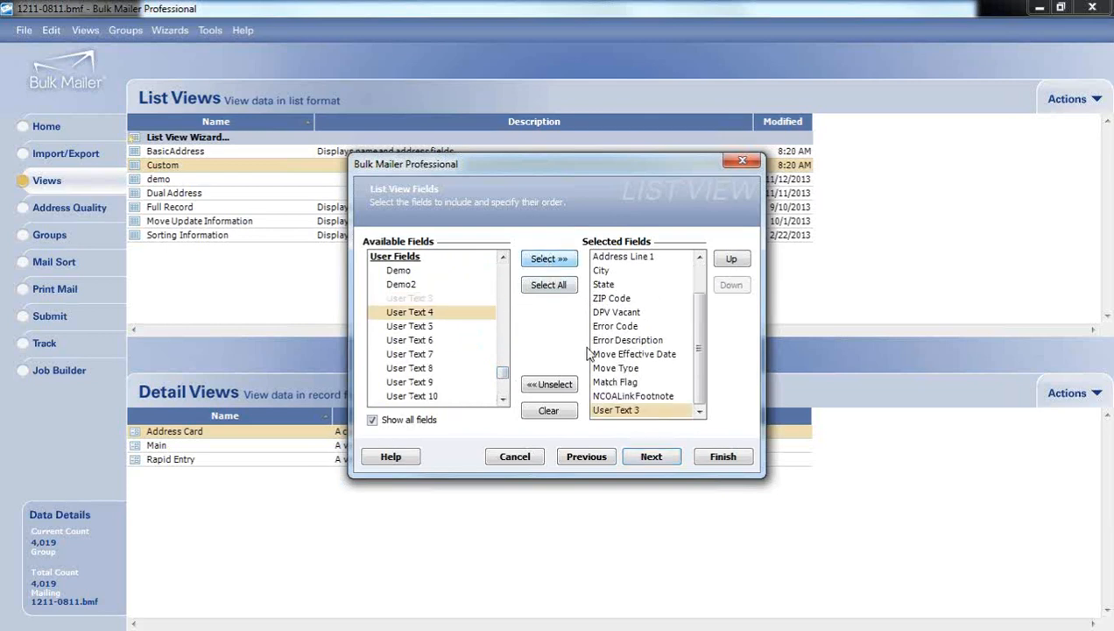
pyautogui.click(723, 459)
pyautogui.moveTo(517, 624); pyautogui.dragTo(915, 625)
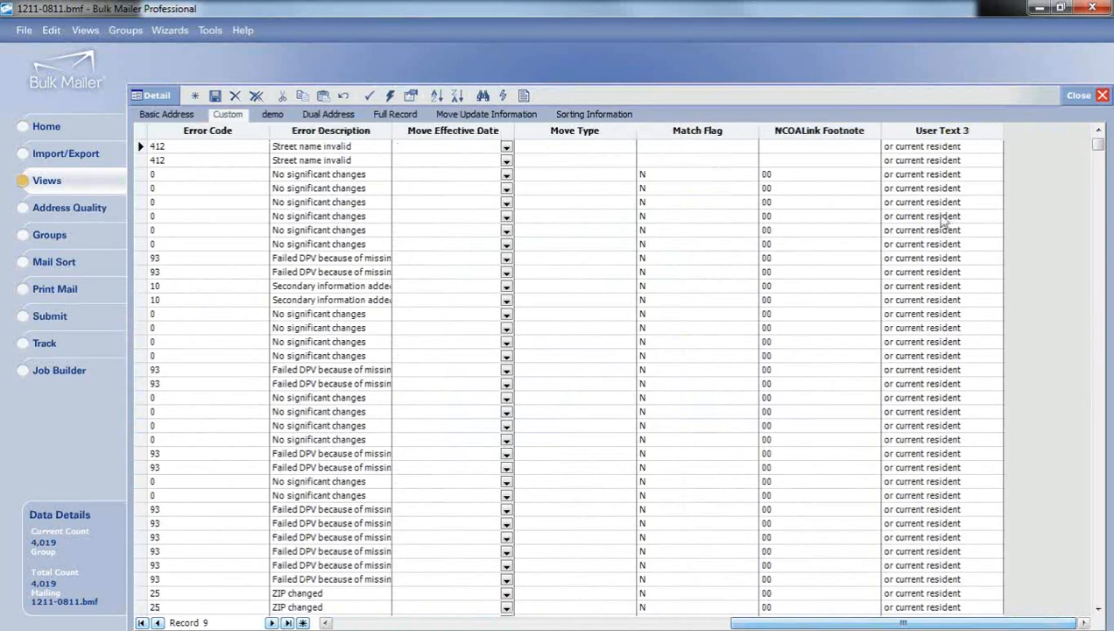
# - Preview a mass edit splitting LOT Number after character 1 into User Text 3 and User Text 4, and cancel without running it
pyautogui.moveTo(876, 622); pyautogui.dragTo(570, 617)
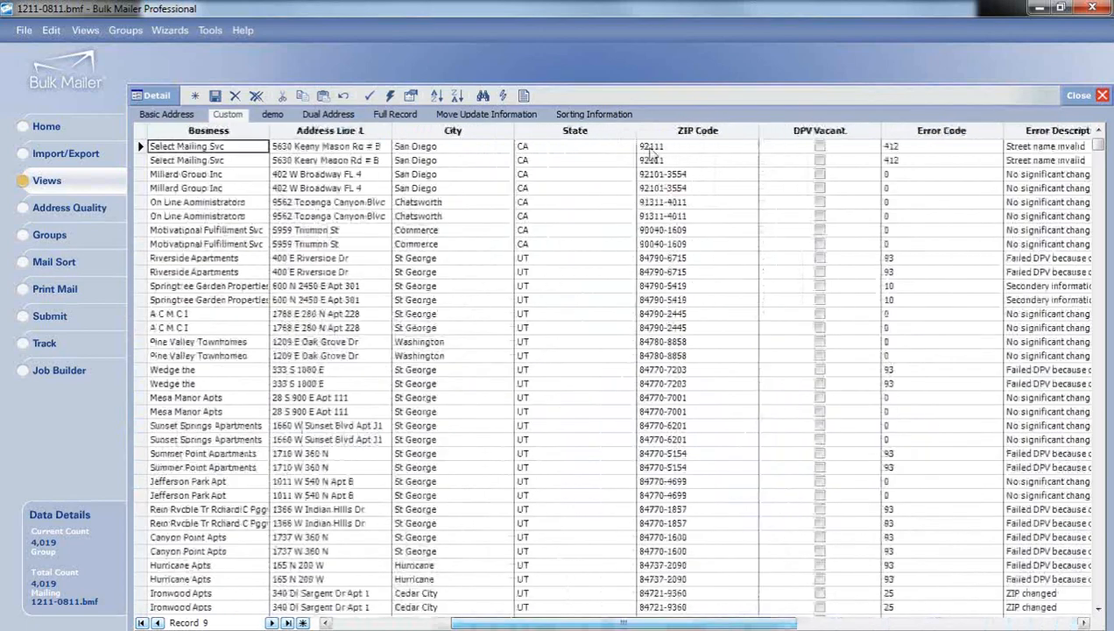
pyautogui.click(501, 96)
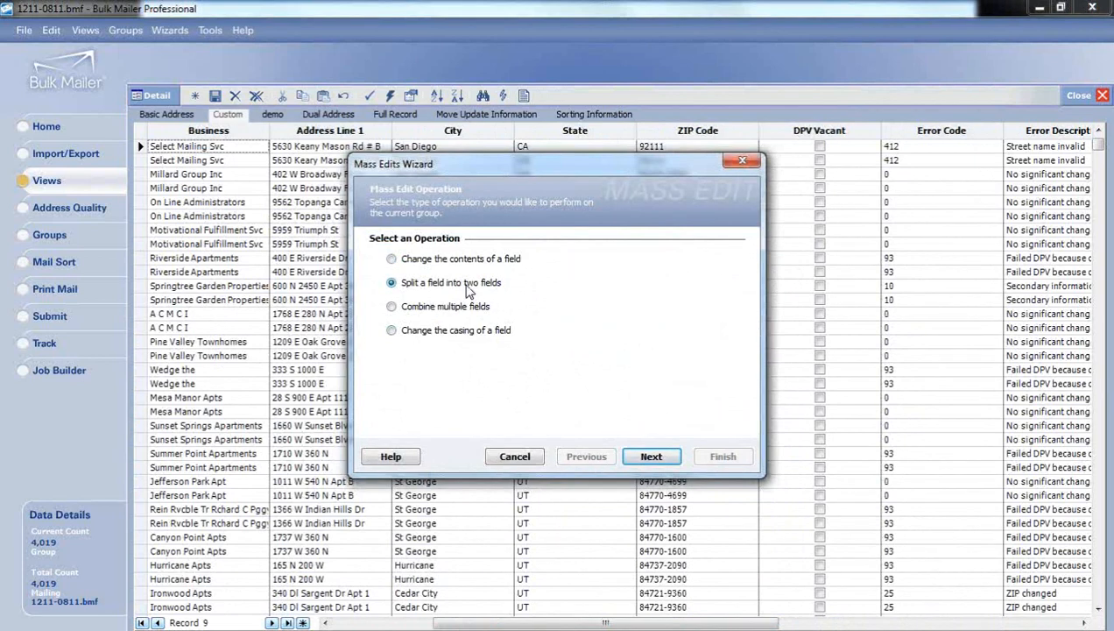
pyautogui.click(649, 452)
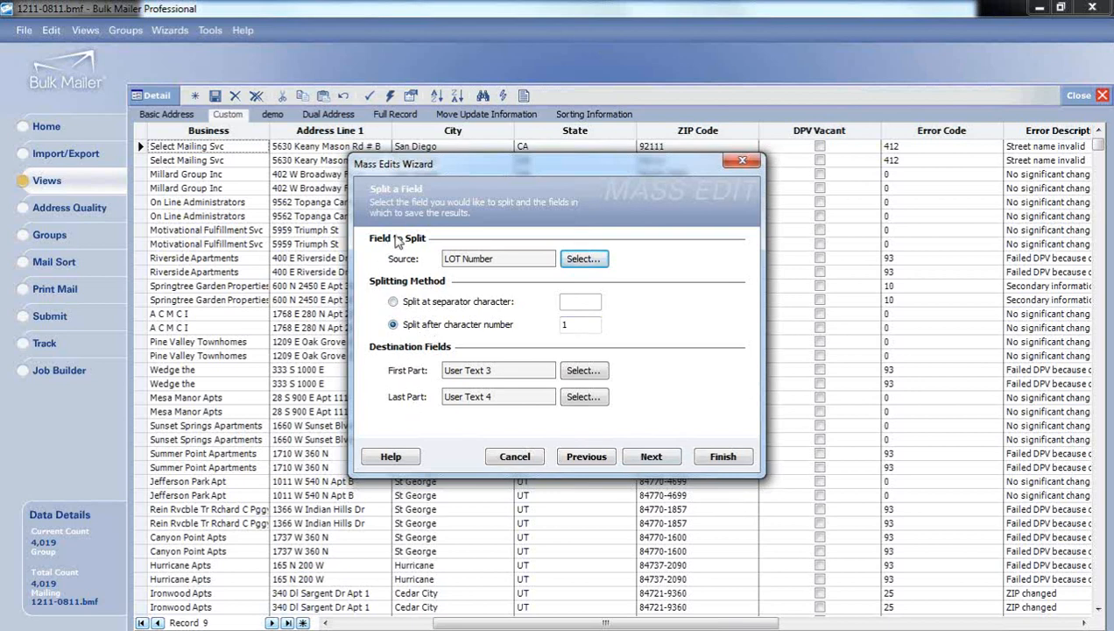
pyautogui.click(584, 259)
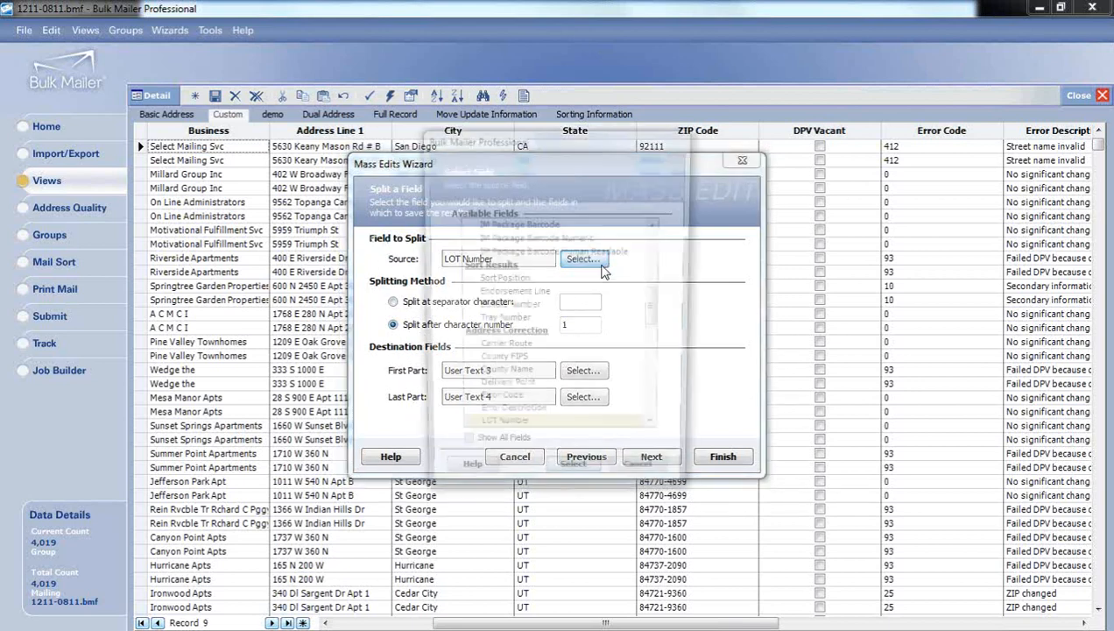
pyautogui.moveTo(656, 317); pyautogui.dragTo(662, 289)
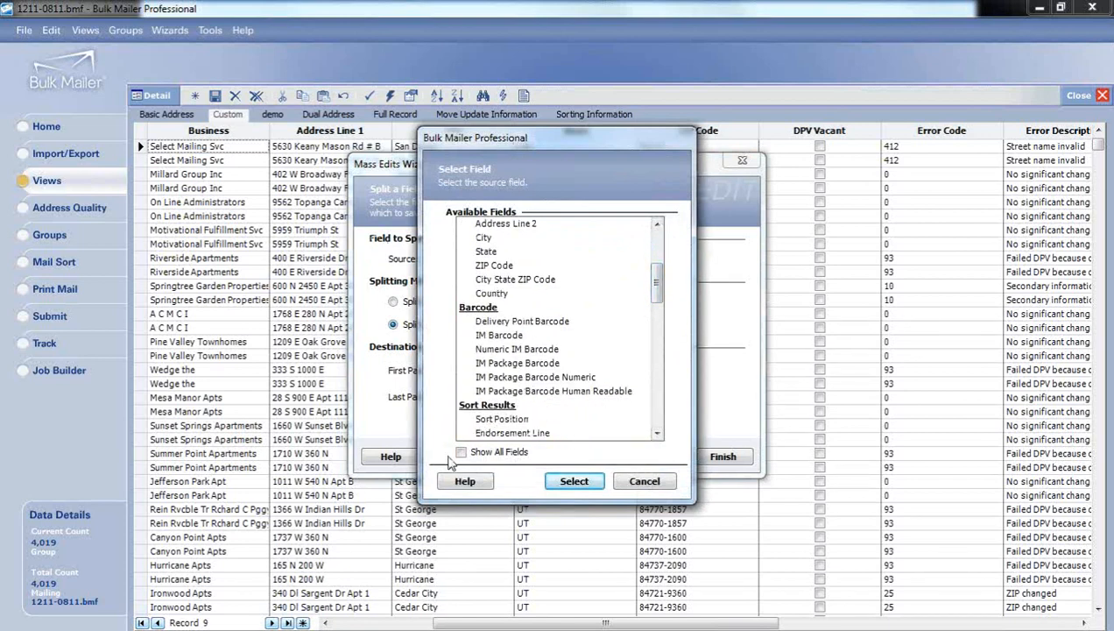
pyautogui.click(644, 481)
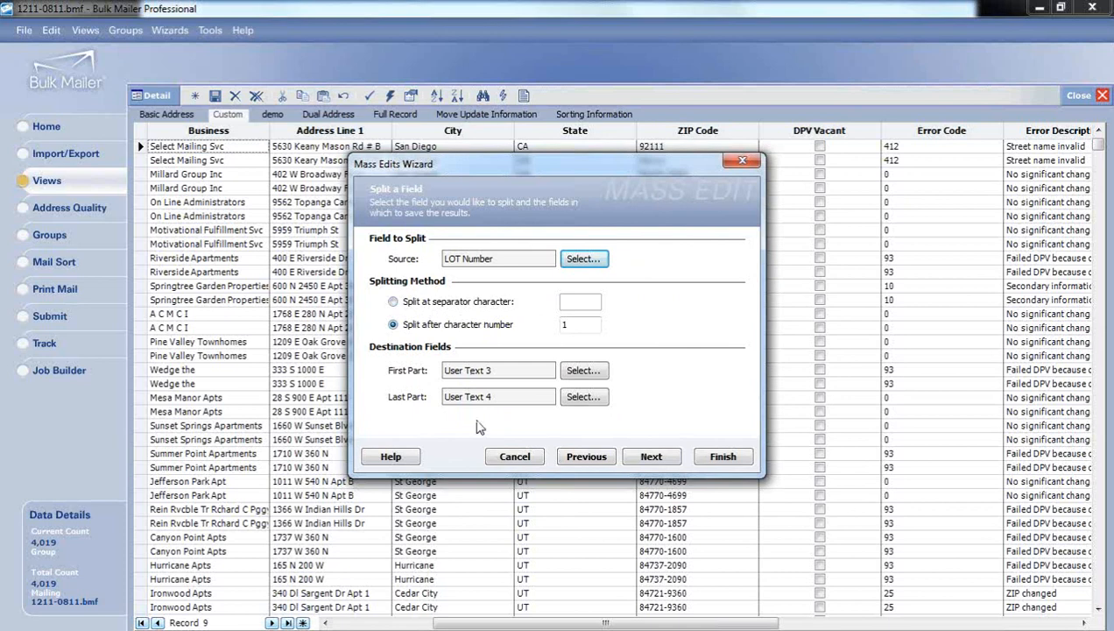
pyautogui.click(652, 456)
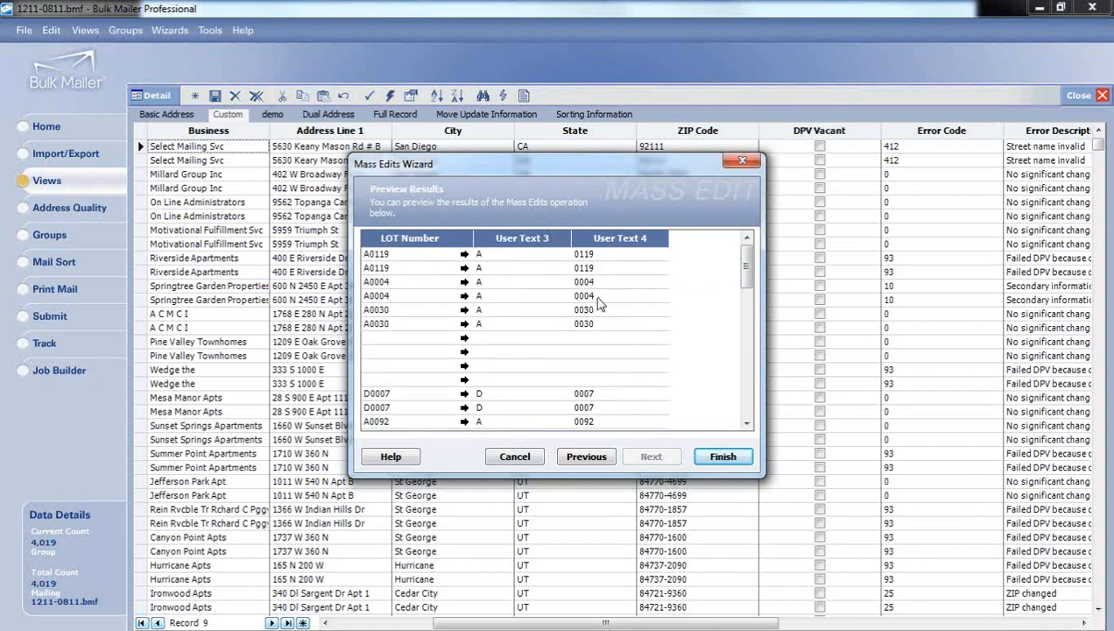
pyautogui.click(514, 456)
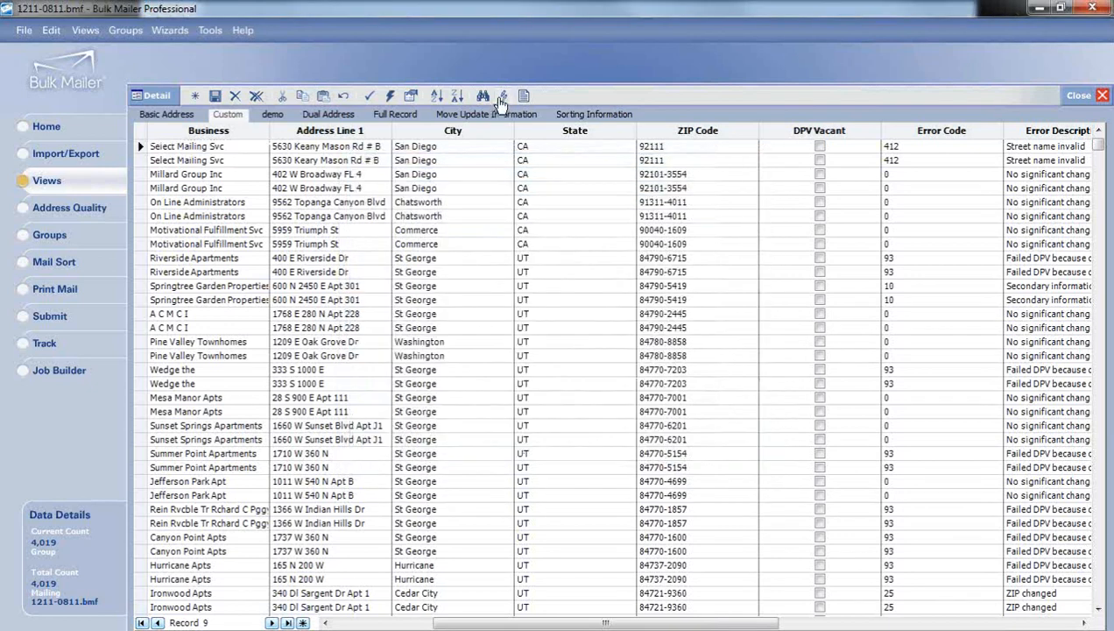
# - Set up a mass edit combining "Dear" with the First Name field into User Text 3, and return to the operation choice without running it
pyautogui.click(501, 97)
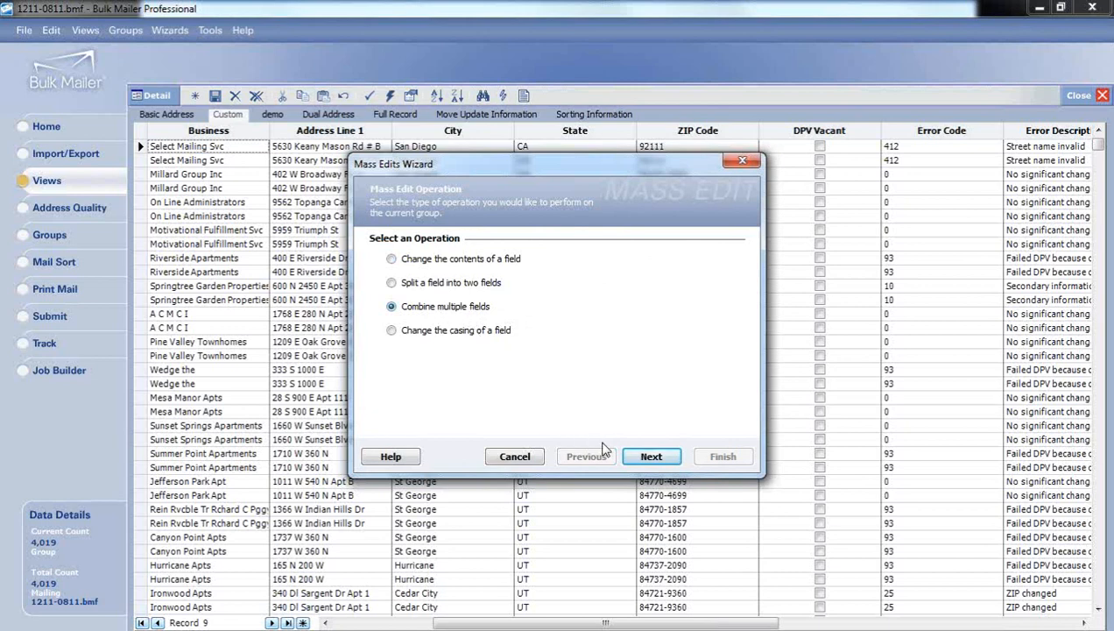
pyautogui.click(631, 459)
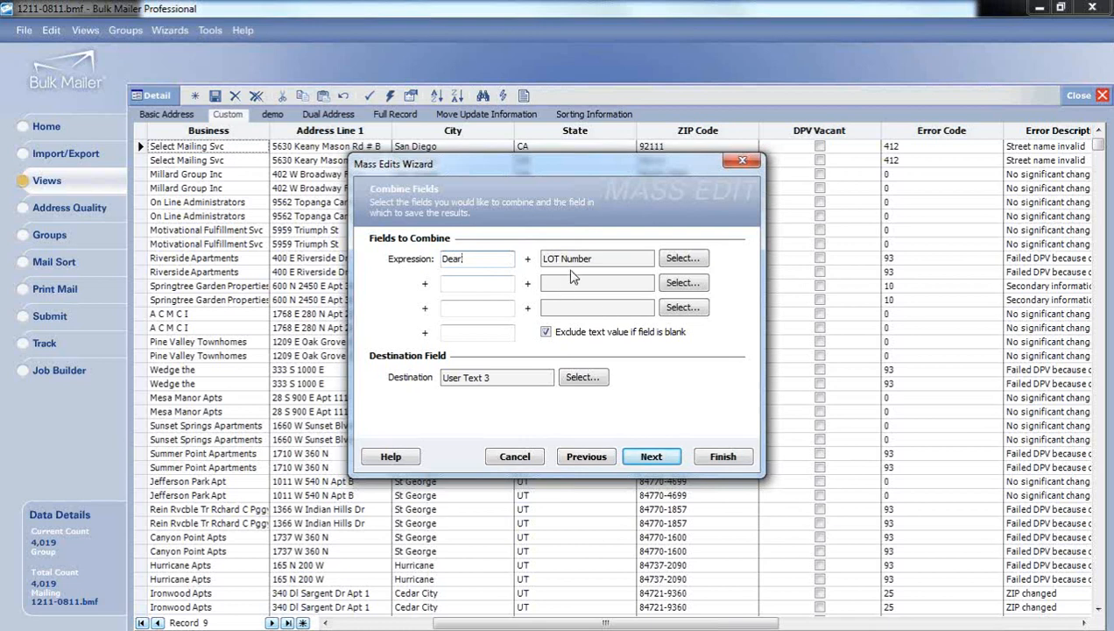
pyautogui.click(683, 258)
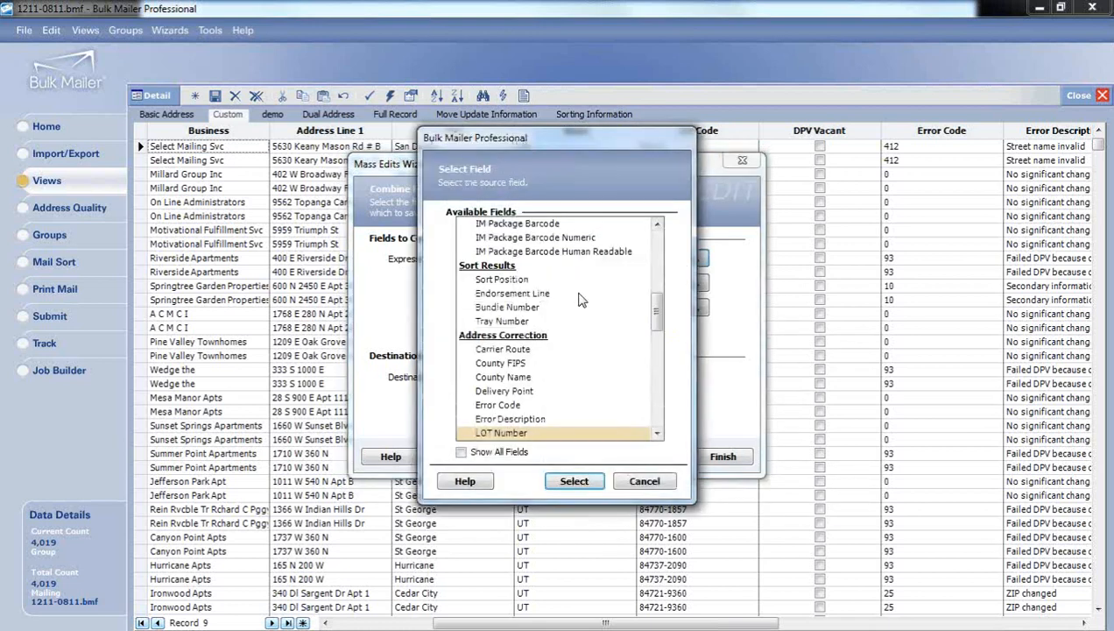
pyautogui.moveTo(659, 317); pyautogui.dragTo(659, 244)
pyautogui.click(552, 285)
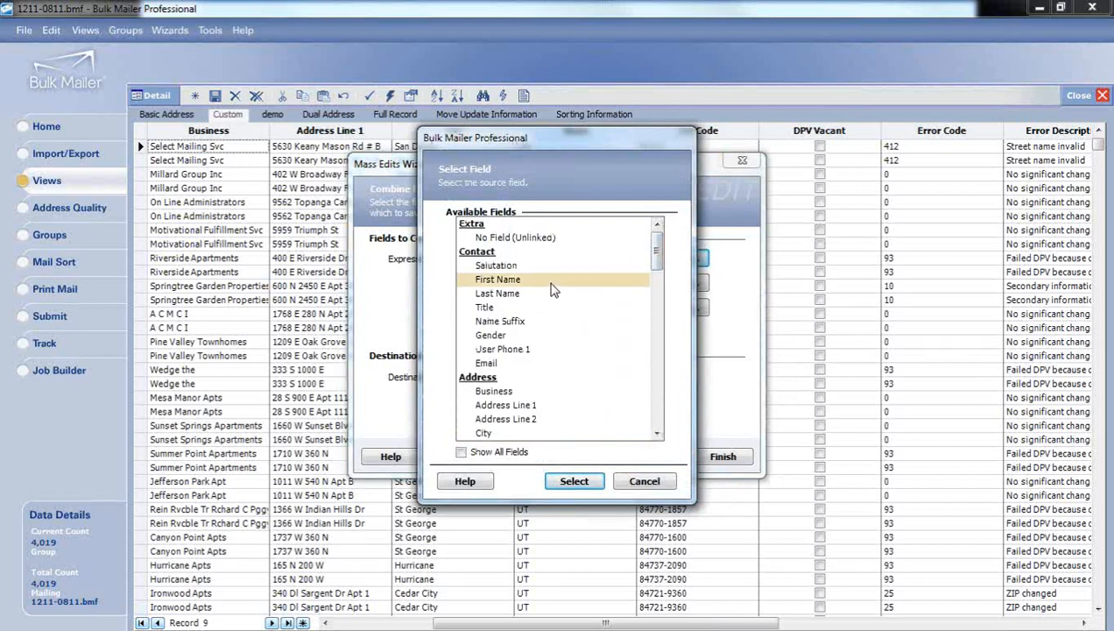
pyautogui.click(571, 482)
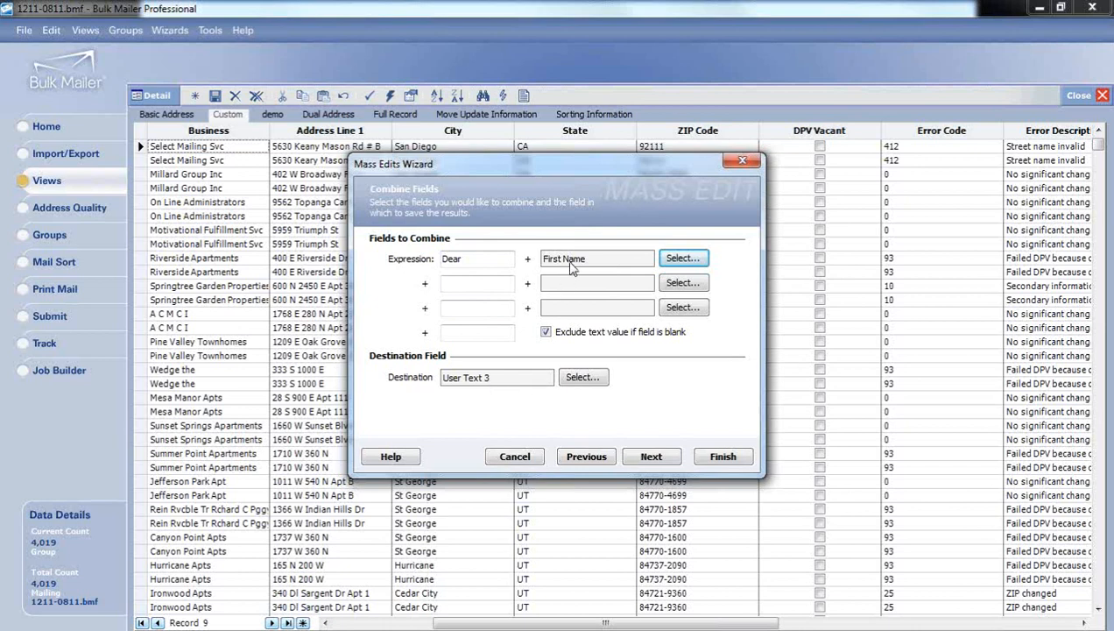
pyautogui.click(585, 456)
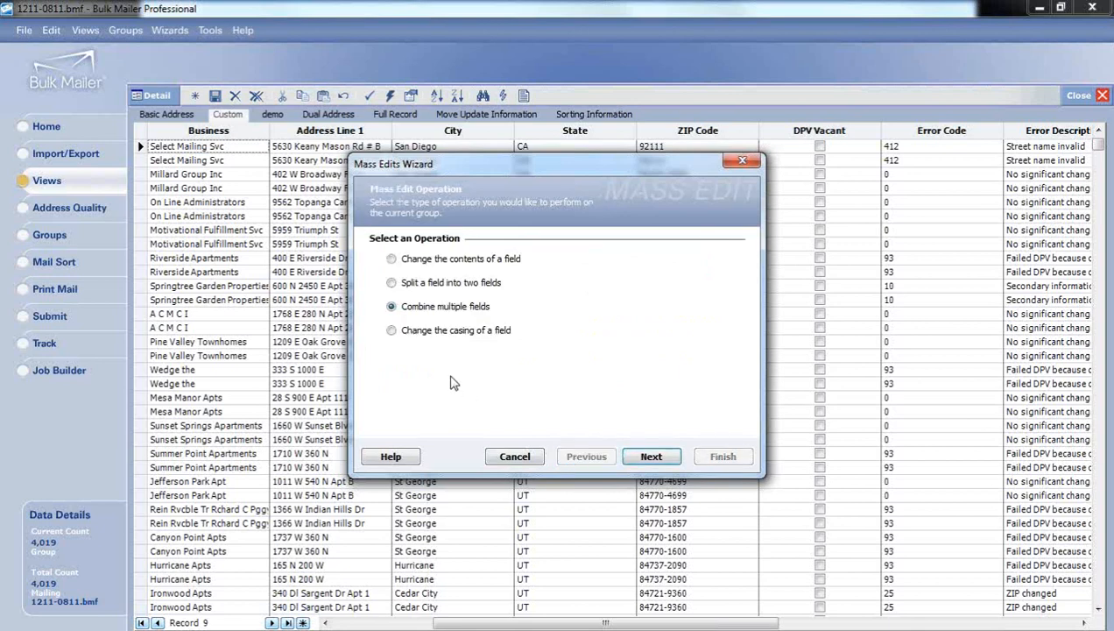
# - Choose changing a field's casing, set User Text 3 to UPPERCASE and preview the results
pyautogui.click(429, 333)
pyautogui.click(652, 459)
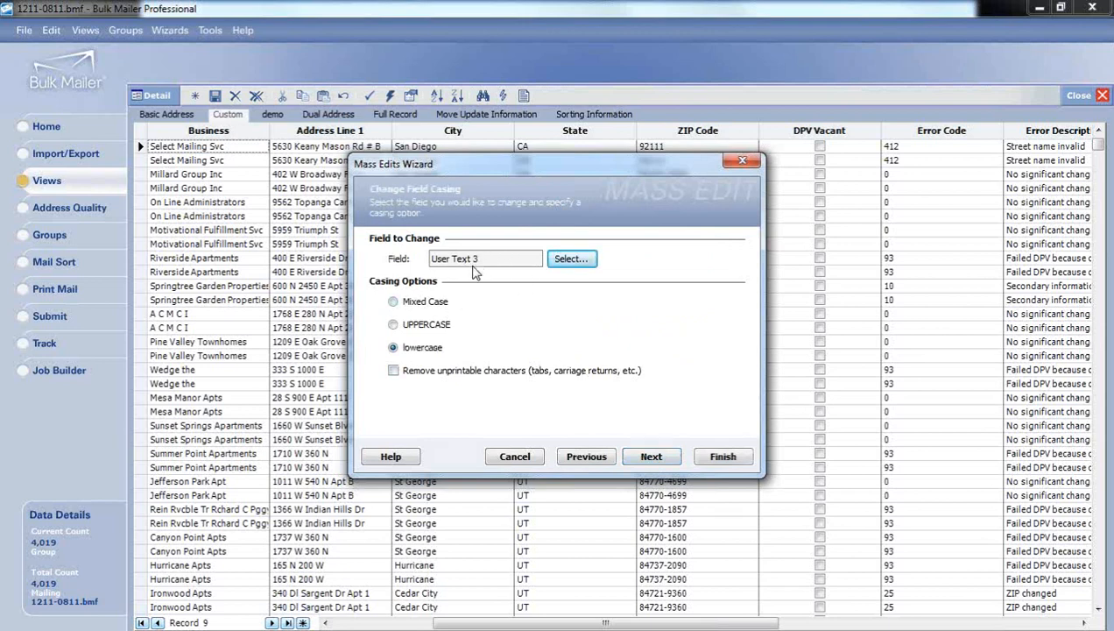
pyautogui.click(430, 304)
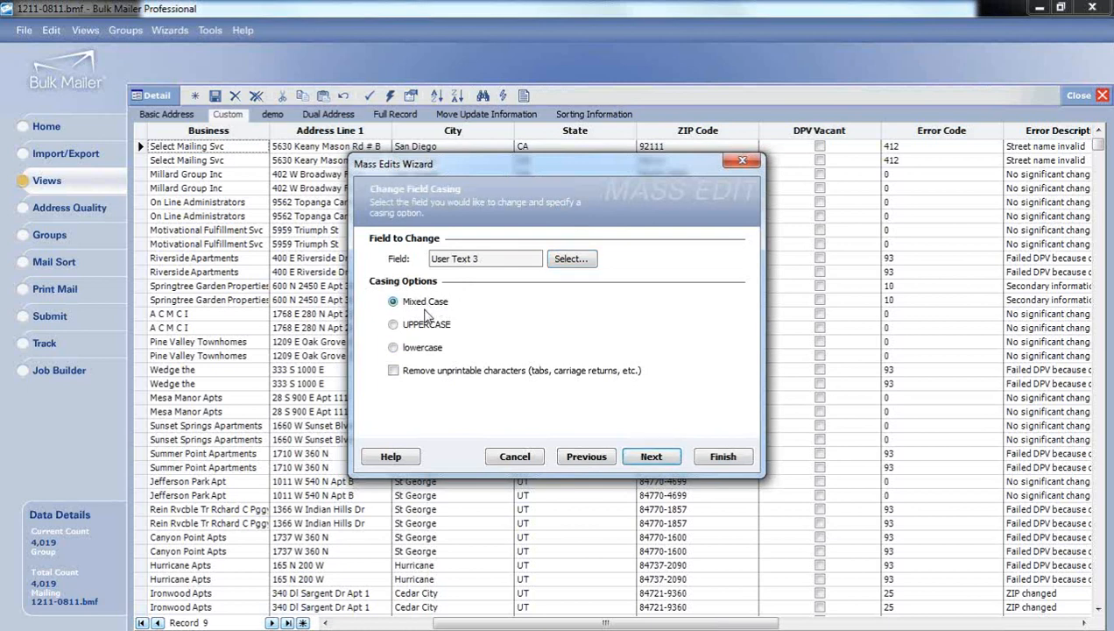
pyautogui.click(422, 325)
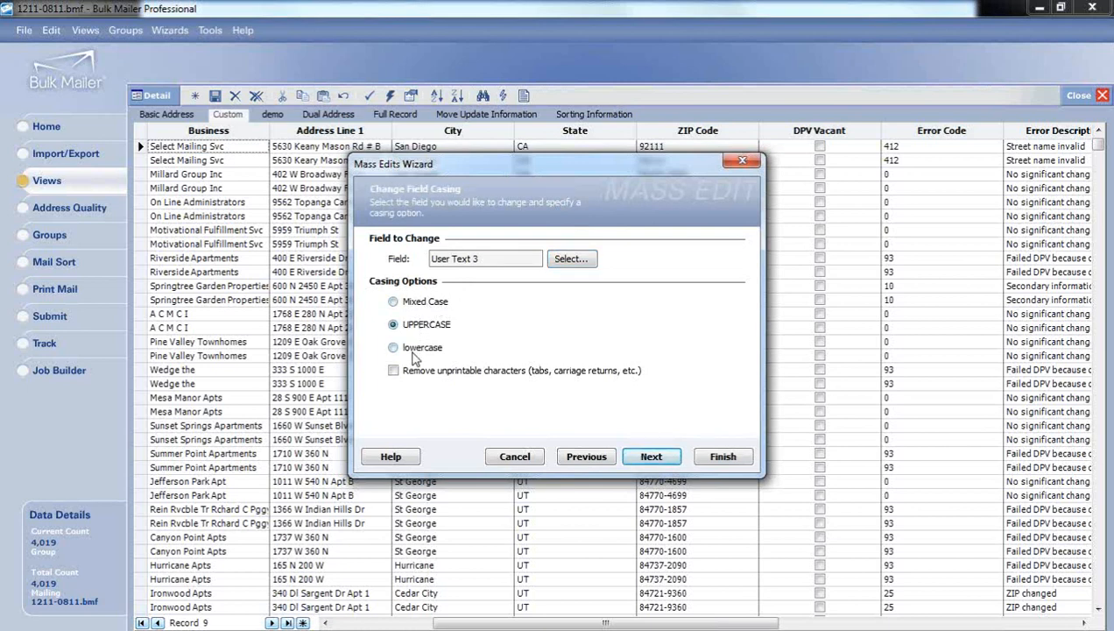
pyautogui.click(646, 461)
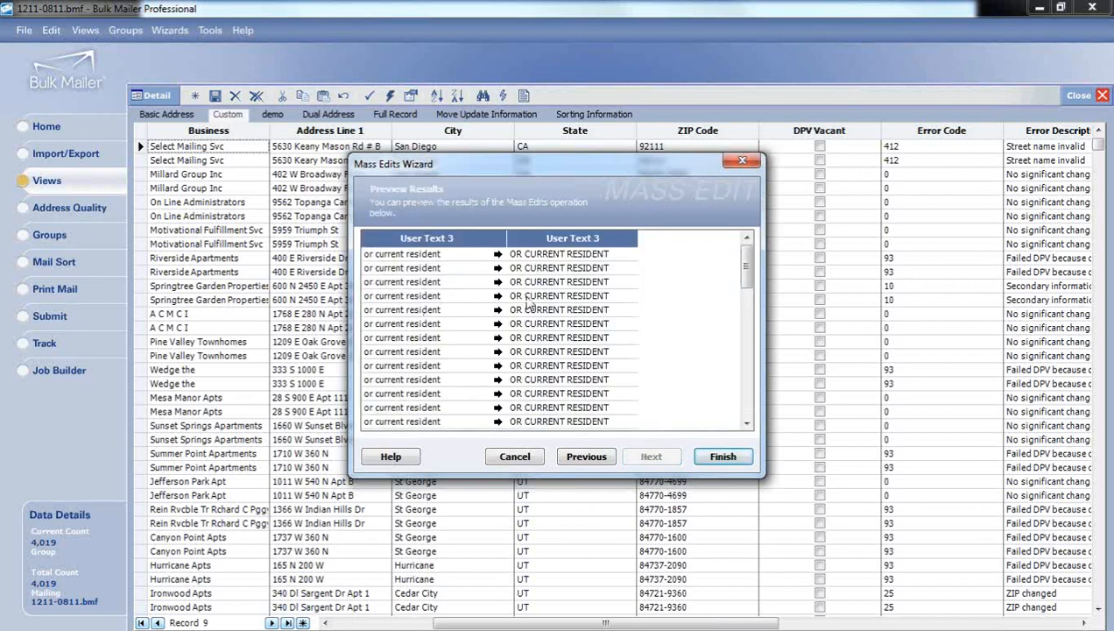
# - Run the uppercase mass edit, close its progress window and check the User Text 3 column in the list
pyautogui.click(715, 457)
pyautogui.click(619, 396)
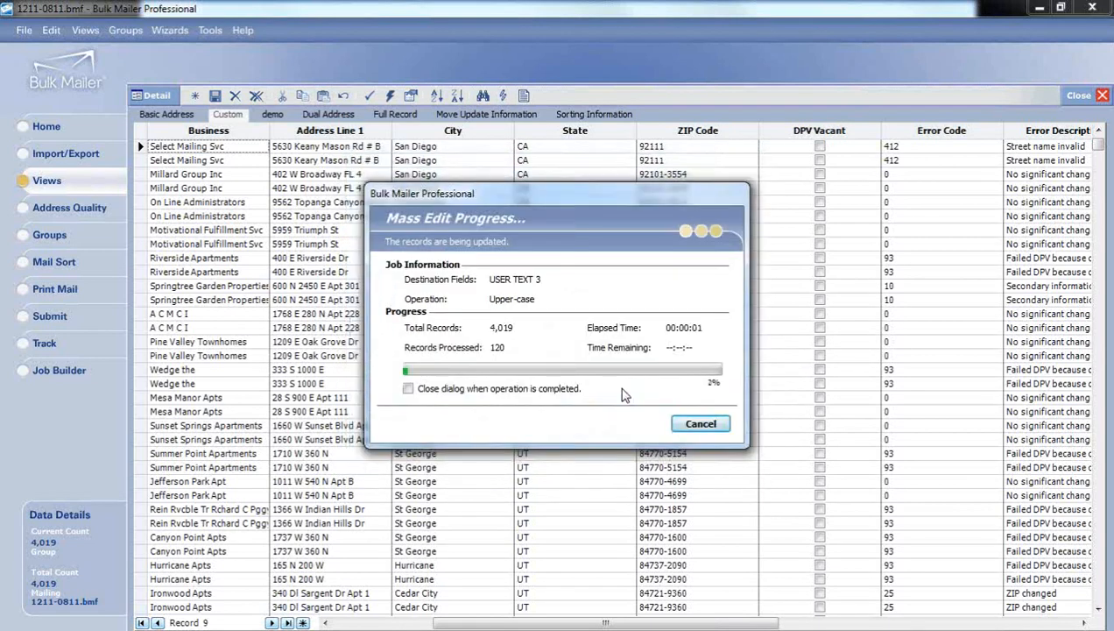
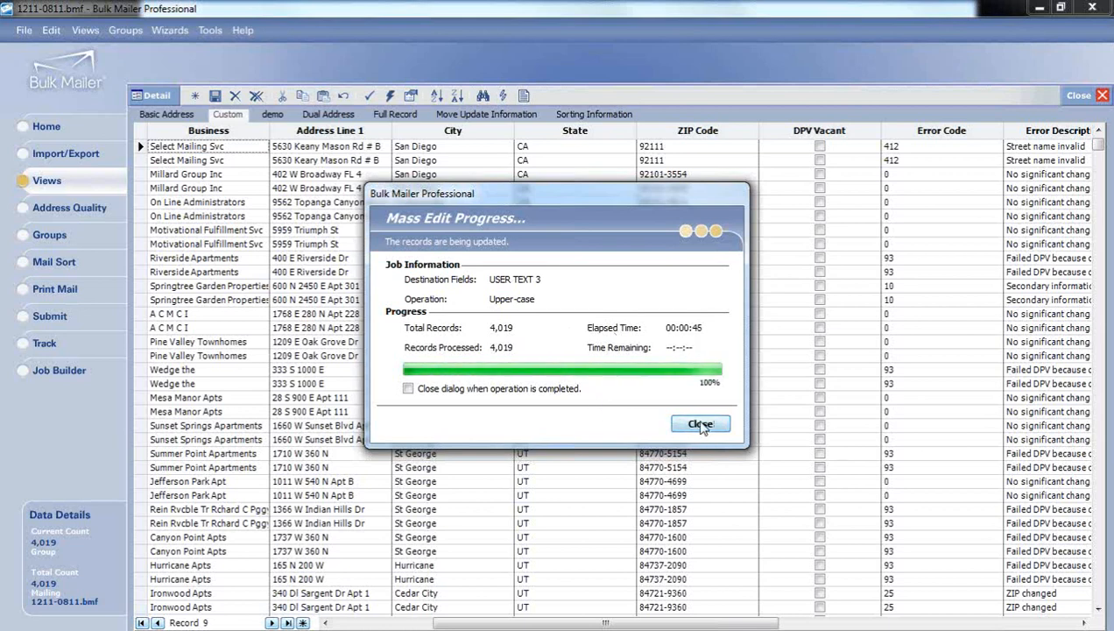
pyautogui.click(701, 425)
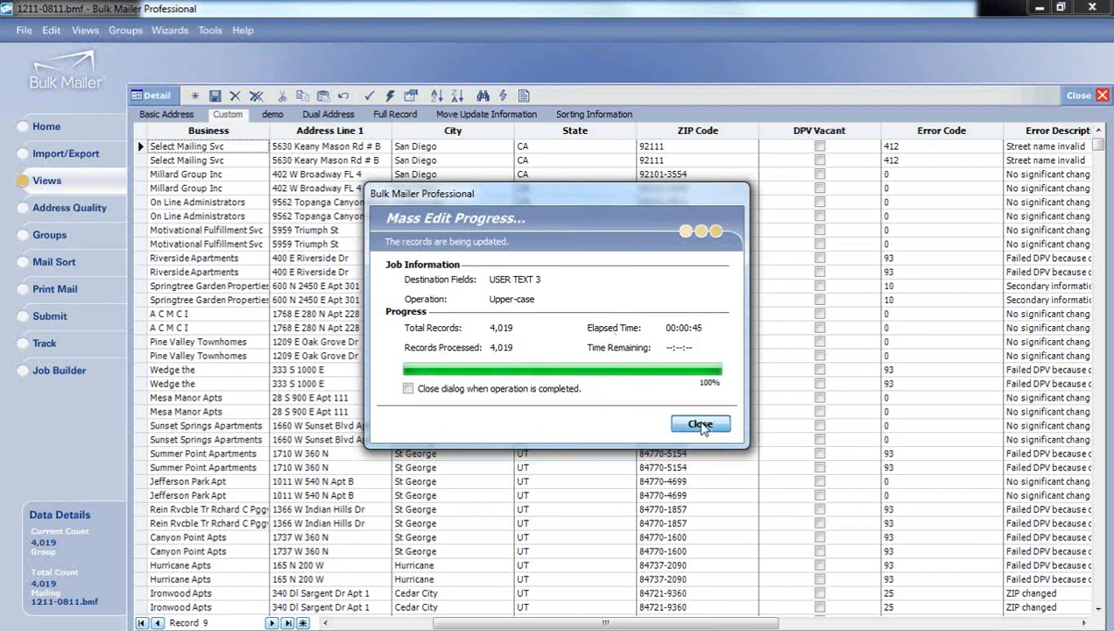
pyautogui.moveTo(764, 625); pyautogui.dragTo(1061, 624)
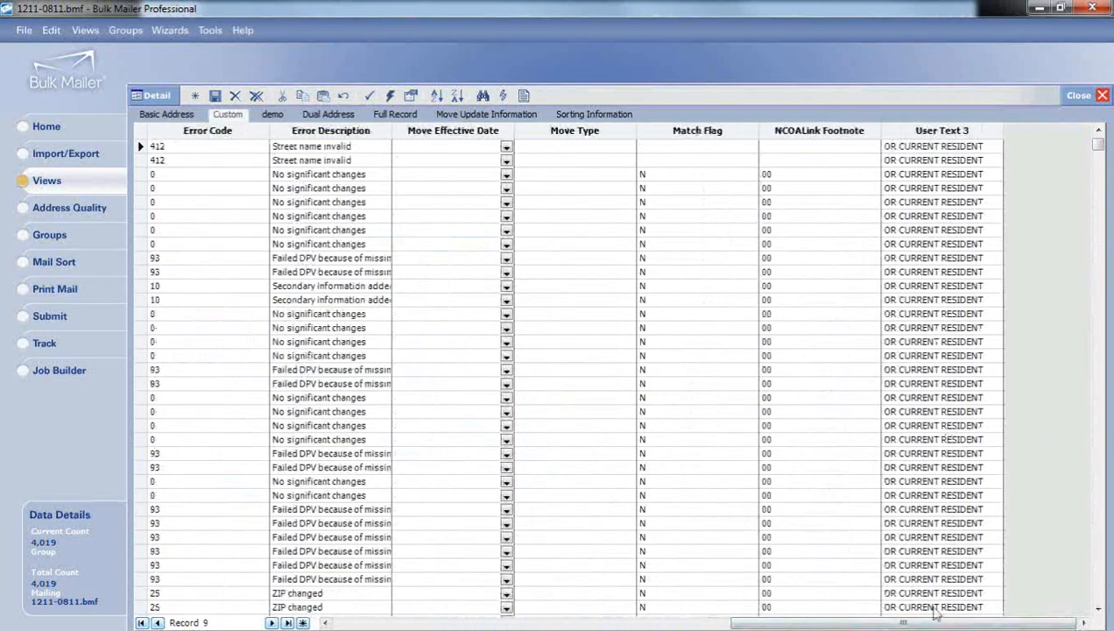
pyautogui.moveTo(920, 622); pyautogui.dragTo(430, 550)
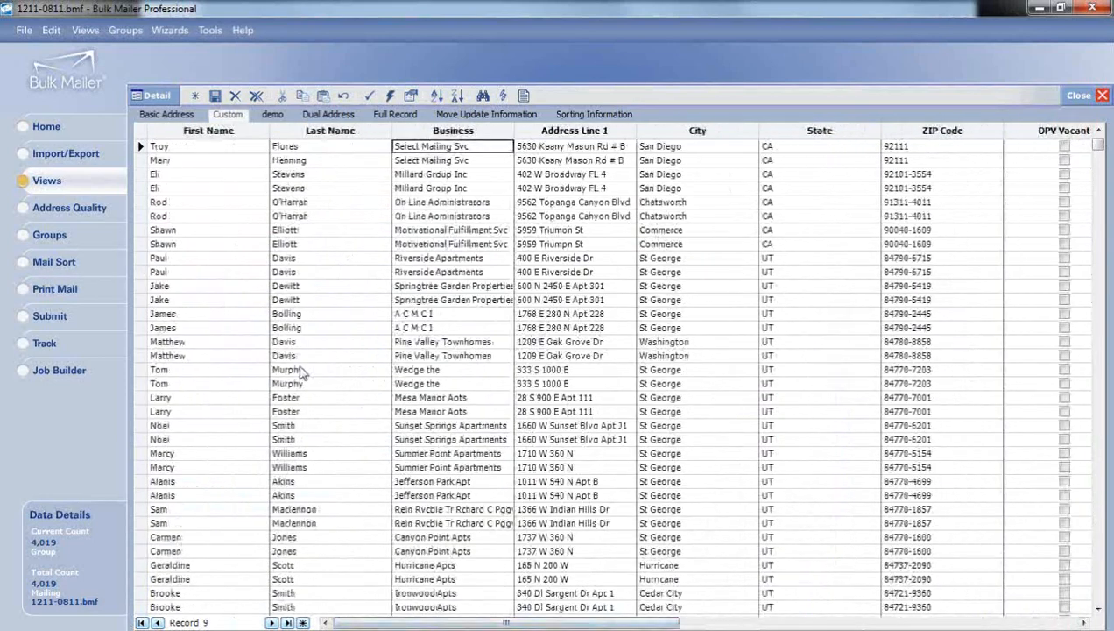
# - Open the All Corrected Records group and review its matching conditions
pyautogui.click(50, 243)
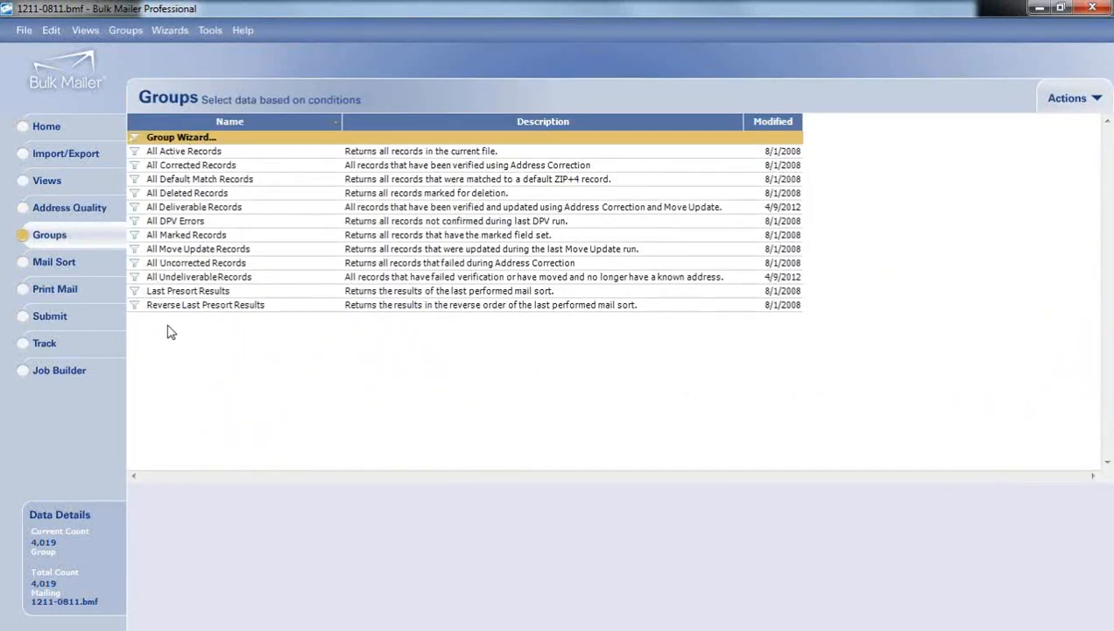
pyautogui.rightClick(200, 165)
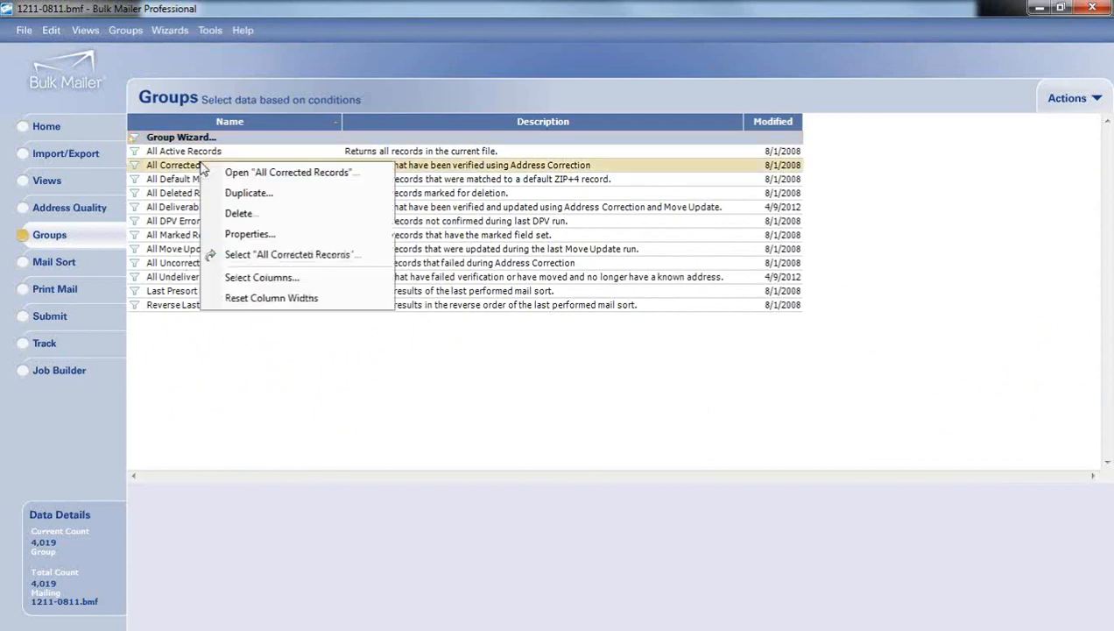
pyautogui.click(242, 173)
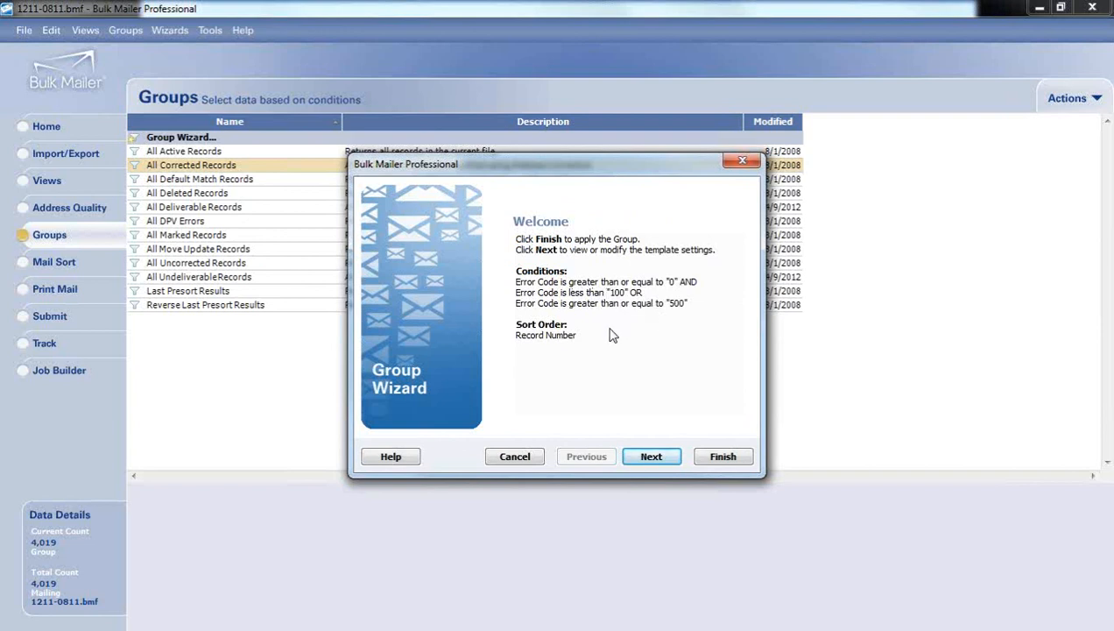
pyautogui.click(651, 459)
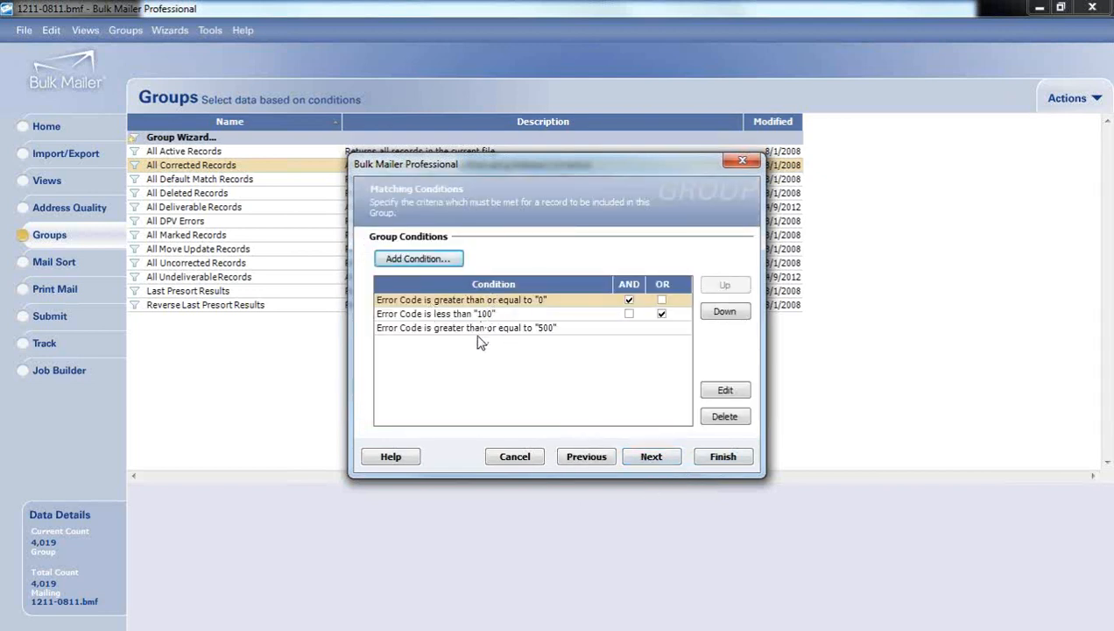
# - Examine the fields and comparisons available for a custom group condition, and cancel the group without adding one
pyautogui.click(429, 258)
pyautogui.moveTo(526, 298)
pyautogui.mouseDown()
pyautogui.moveTo(530, 322)
pyautogui.moveTo(530, 292)
pyautogui.mouseUp()
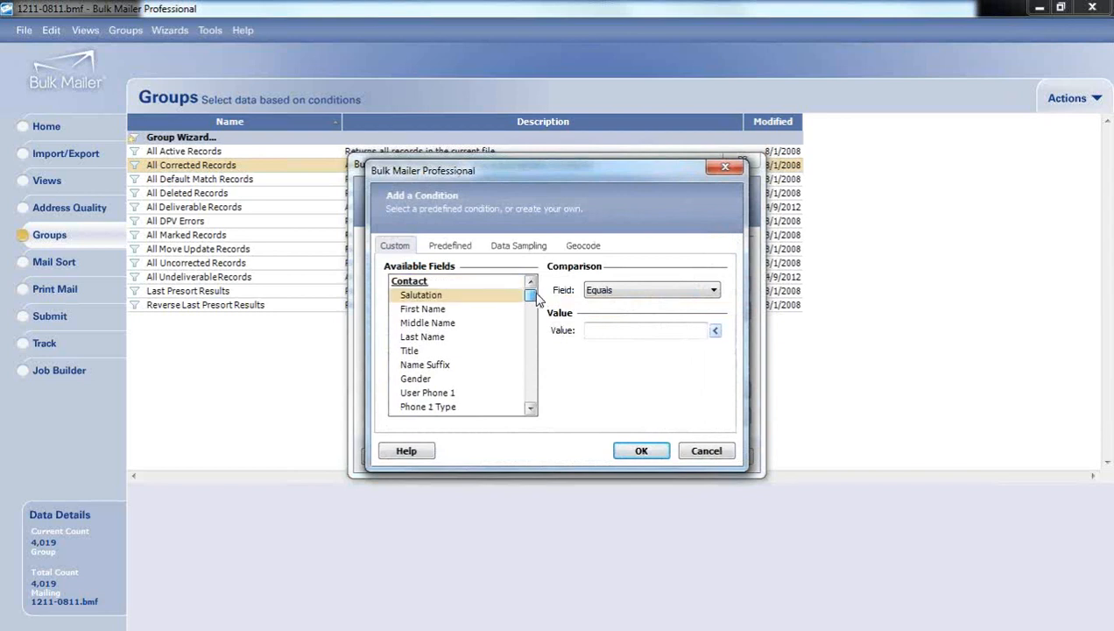
pyautogui.click(606, 294)
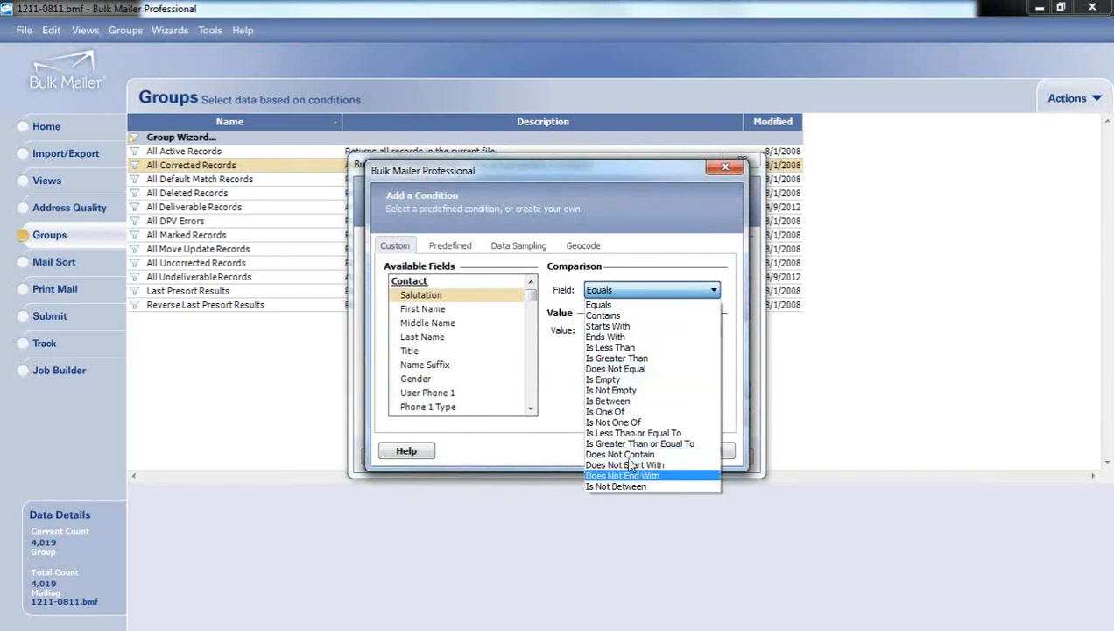
pyautogui.click(568, 340)
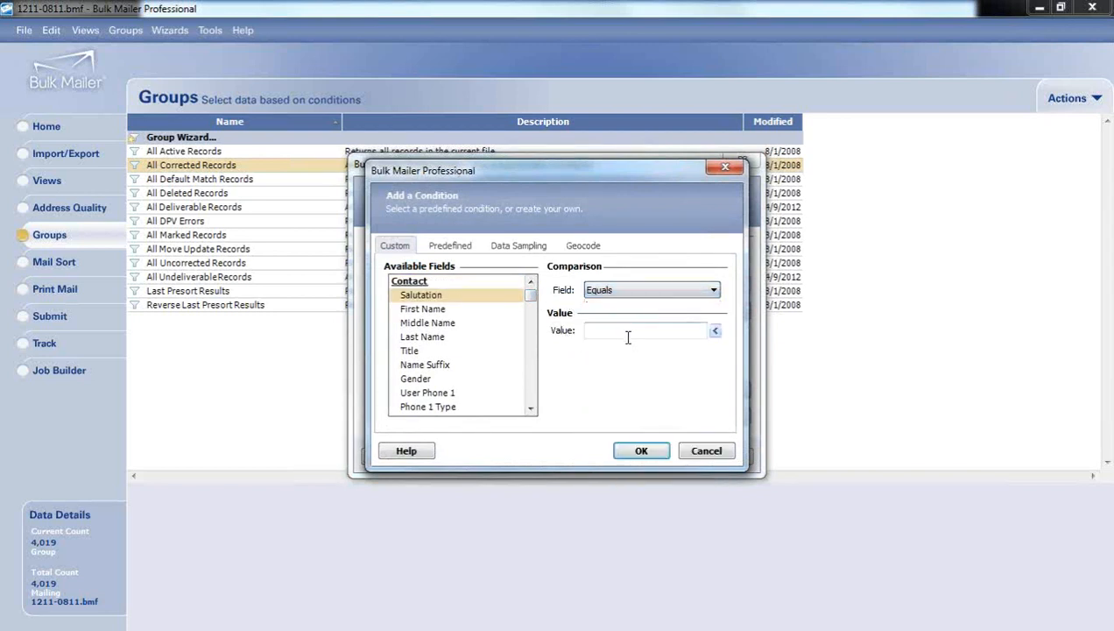
pyautogui.click(705, 451)
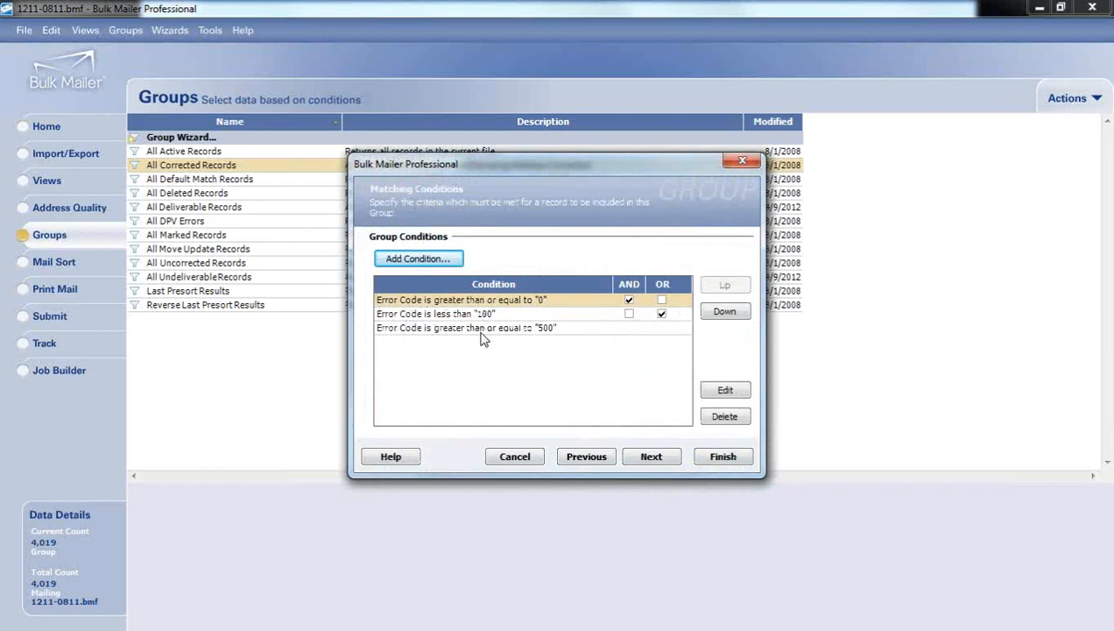
pyautogui.click(516, 456)
# - Open the All Deliverable Records group and review its full list of matching conditions
pyautogui.rightClick(193, 210)
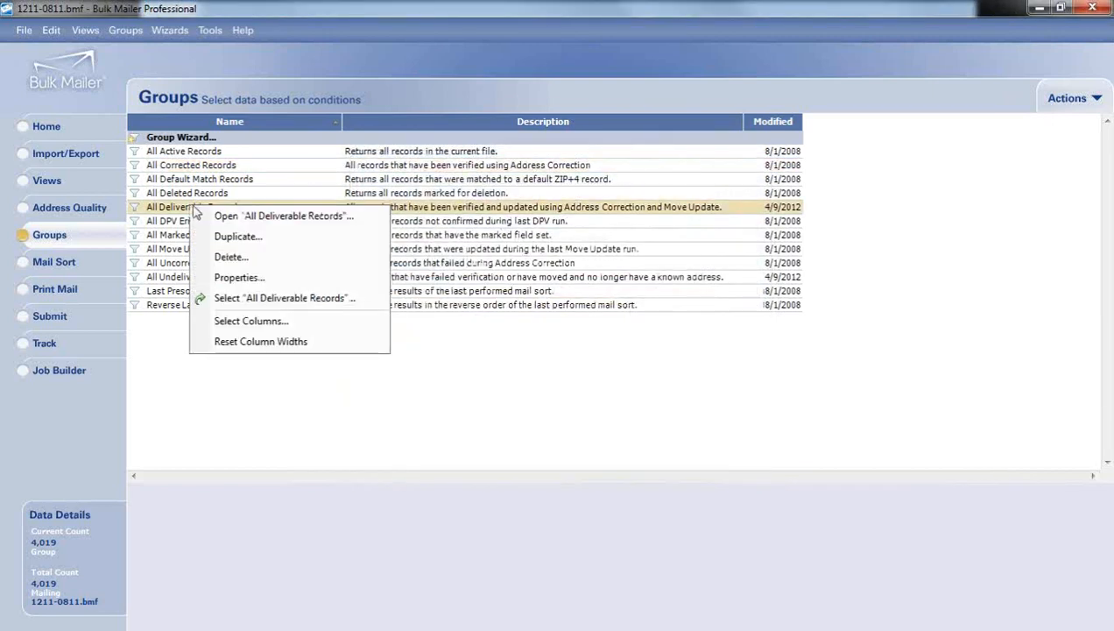
pyautogui.click(233, 217)
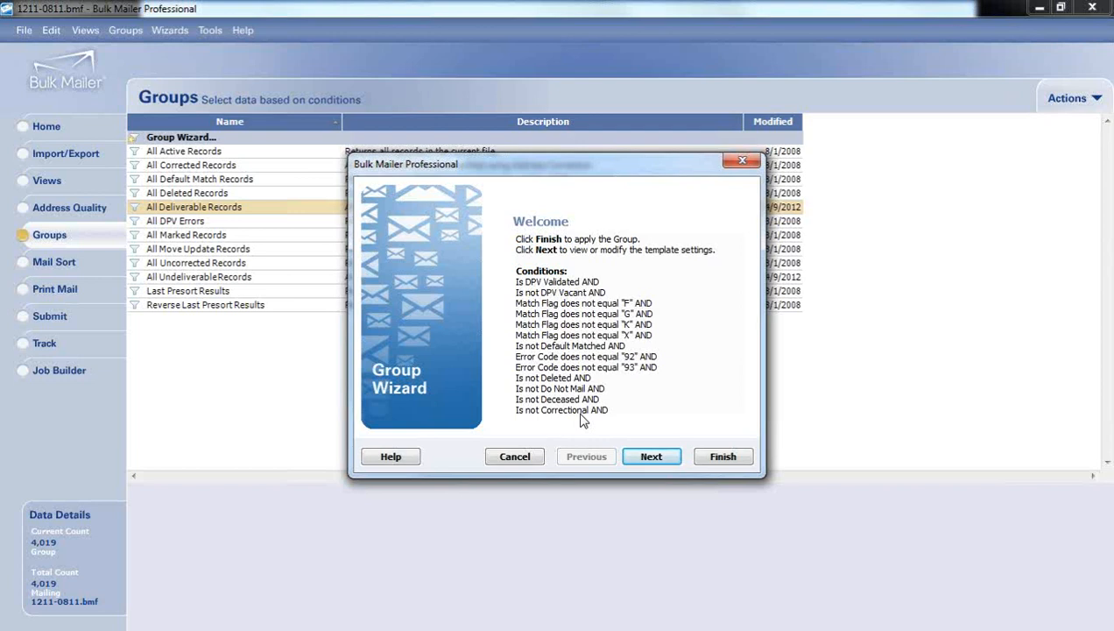
pyautogui.click(650, 458)
pyautogui.moveTo(684, 359); pyautogui.dragTo(689, 405)
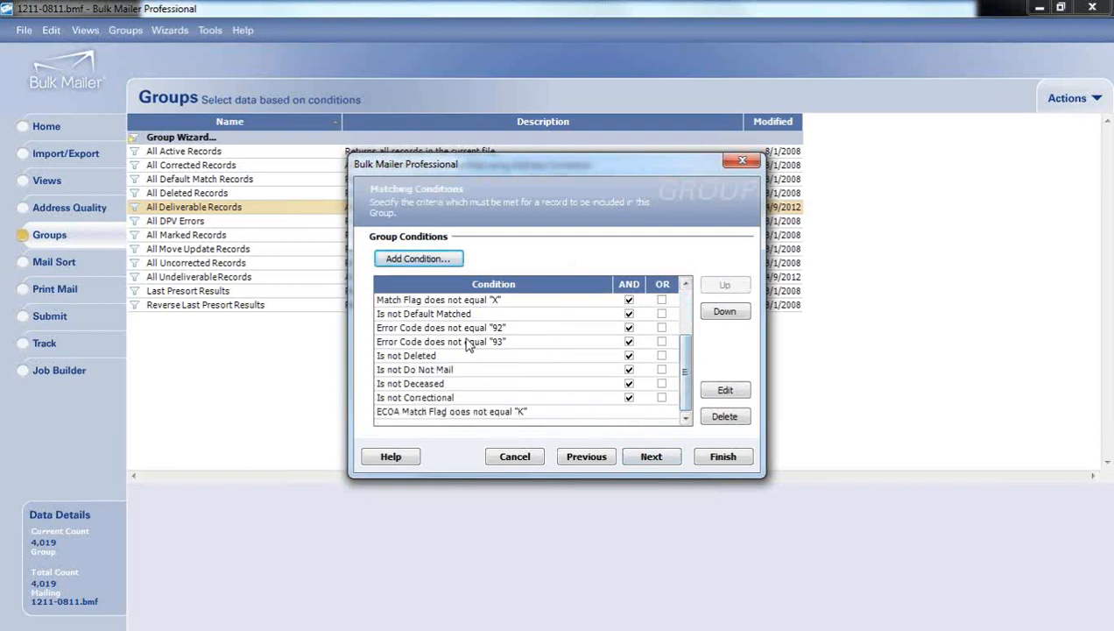
pyautogui.moveTo(684, 371); pyautogui.dragTo(690, 321)
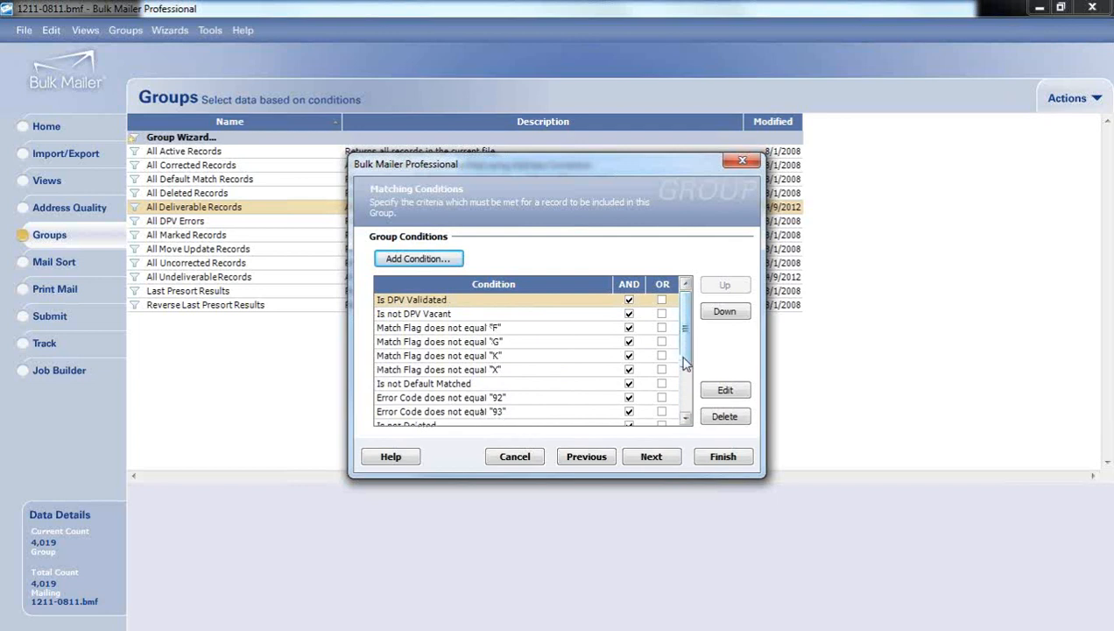
# - Run the All Deliverable Records group and make it the active group
pyautogui.click(720, 457)
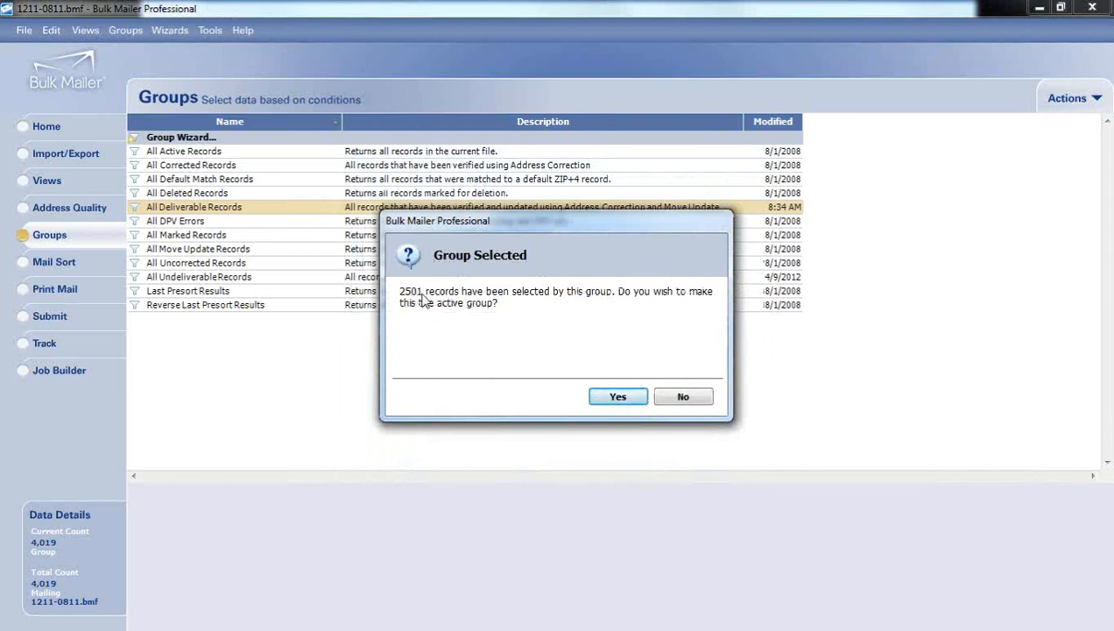
pyautogui.click(613, 397)
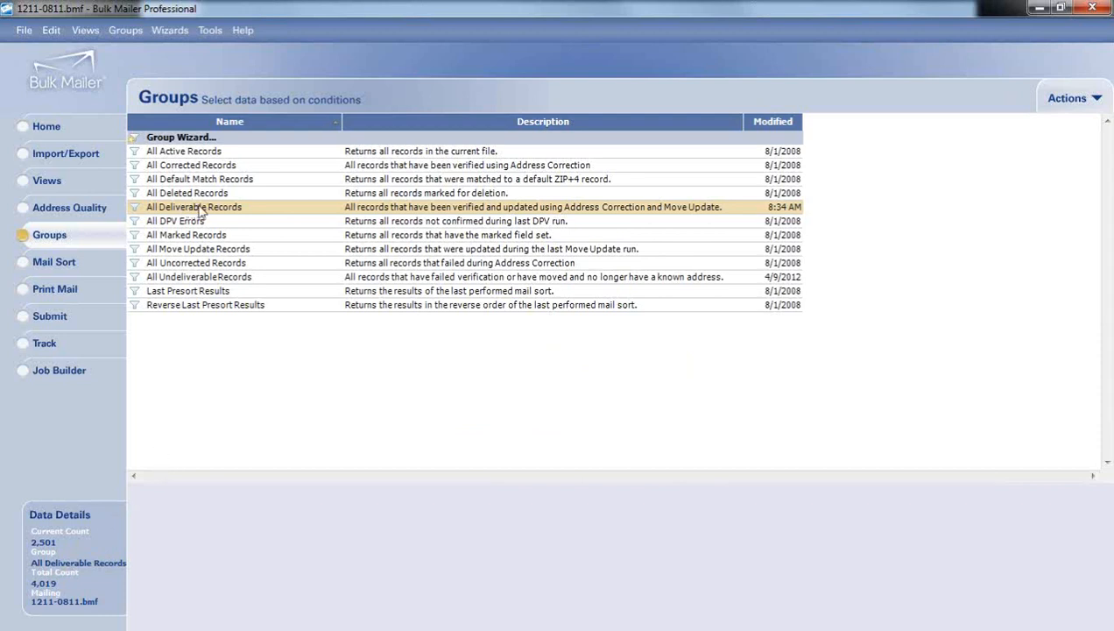
# - Start a new group and examine the custom fields and predefined conditions available for it
pyautogui.doubleClick(163, 139)
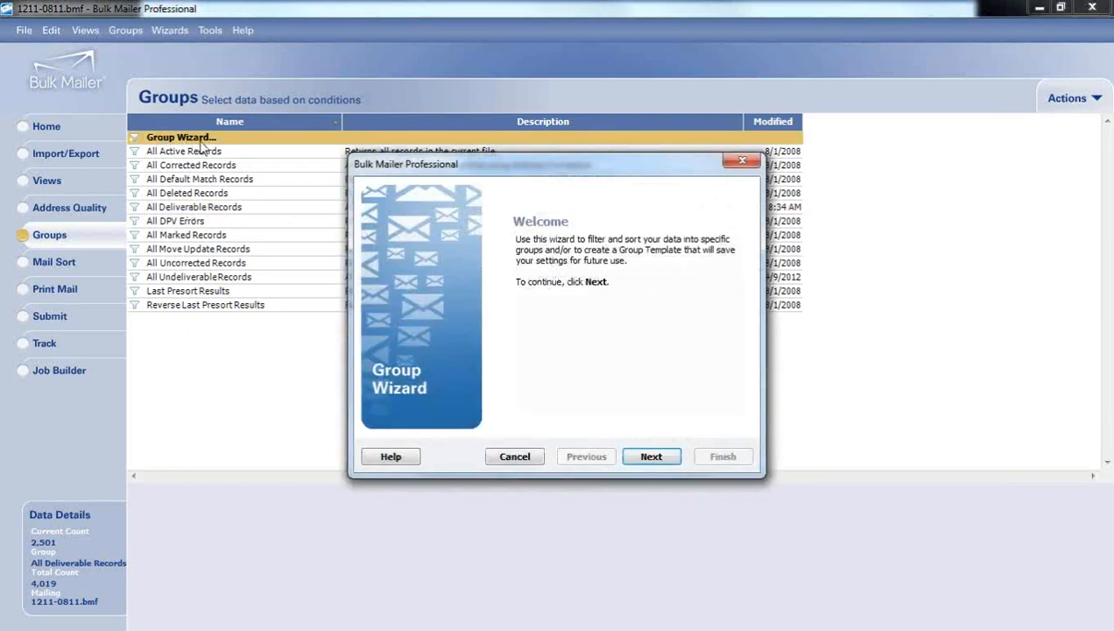
pyautogui.click(644, 462)
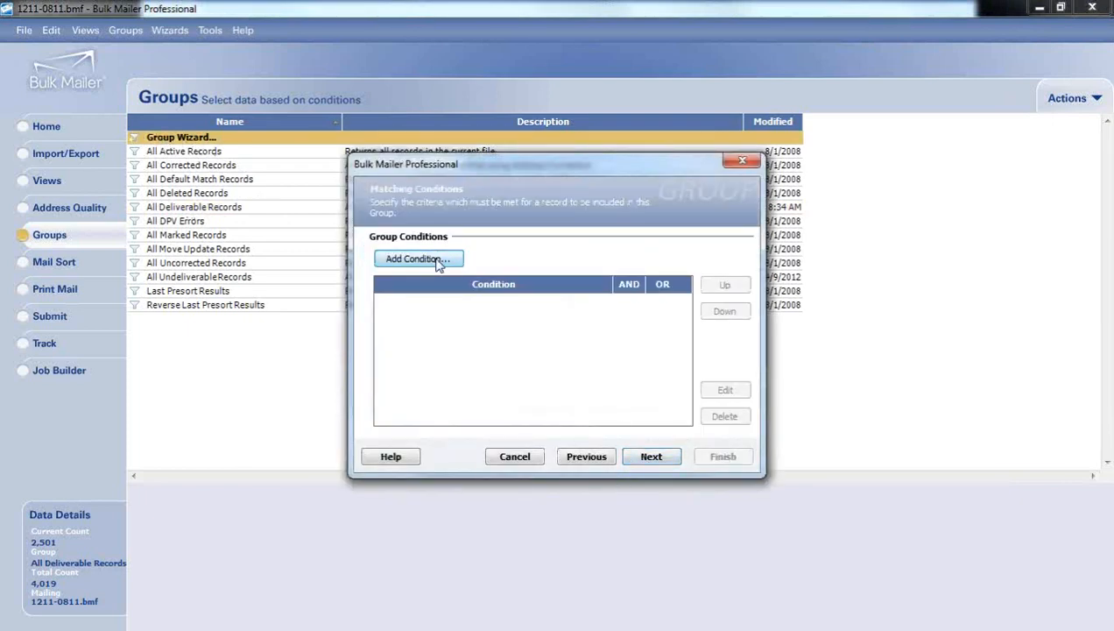
pyautogui.click(434, 264)
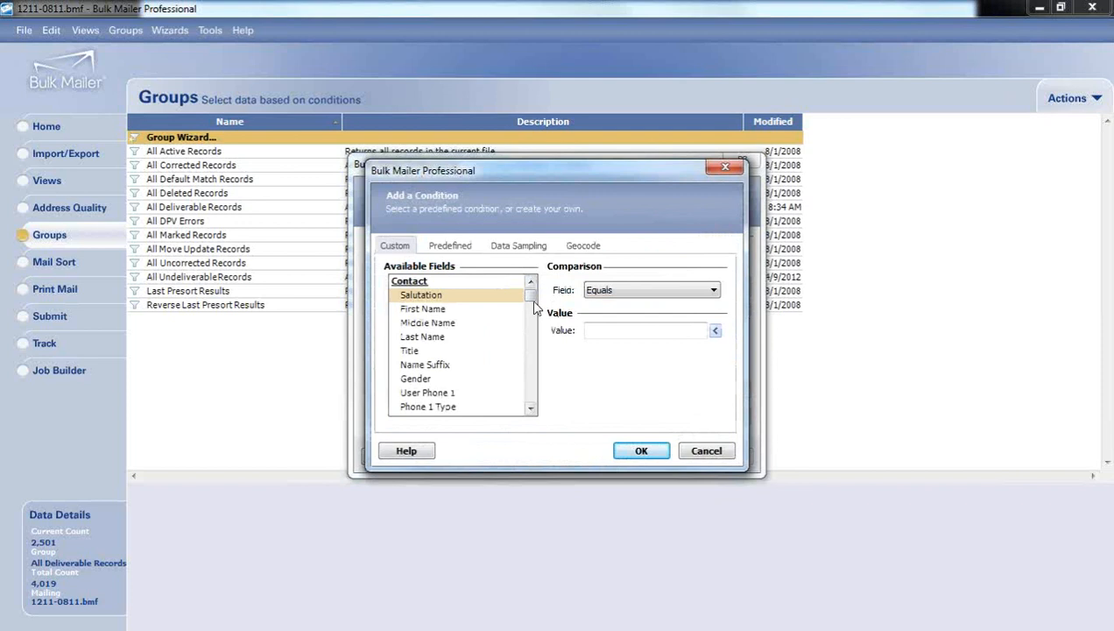
pyautogui.scroll(-8, 531, 315)
pyautogui.scroll(-1, 529, 322)
pyautogui.scroll(9, 529, 323)
pyautogui.click(448, 246)
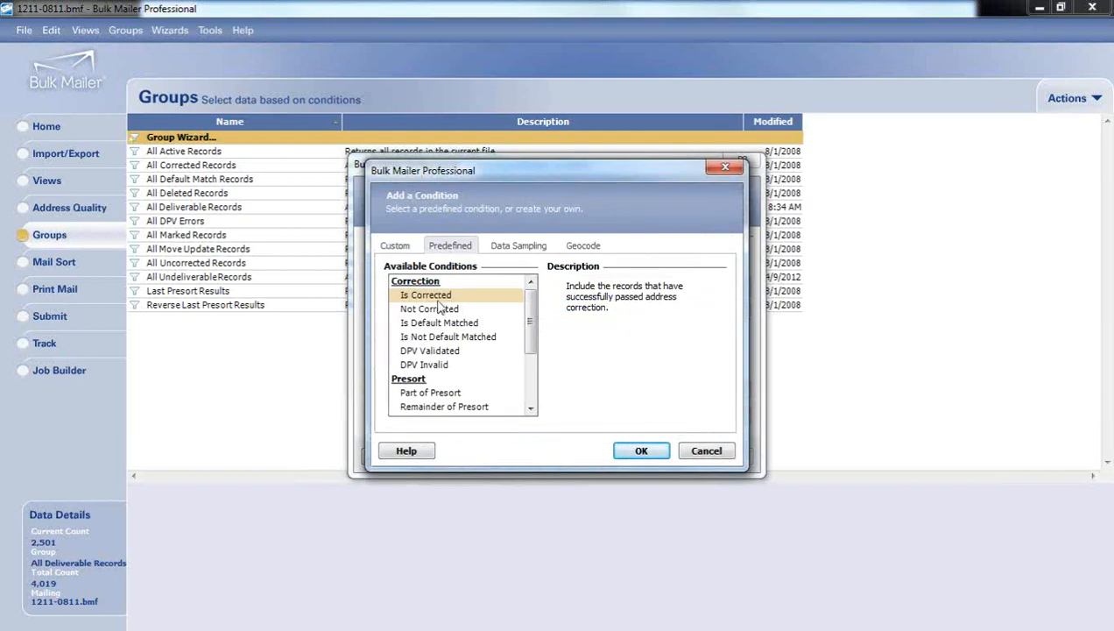
pyautogui.moveTo(532, 307); pyautogui.dragTo(529, 359)
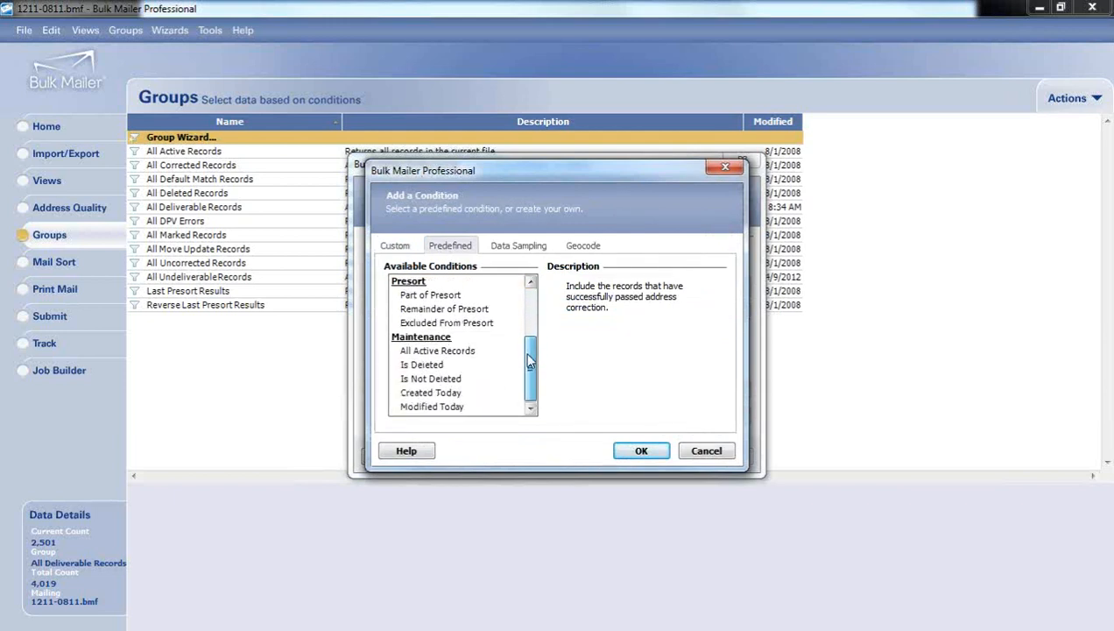
# - Examine the data sampling and geocode radius condition options, and cancel the new group without adding a condition
pyautogui.click(514, 248)
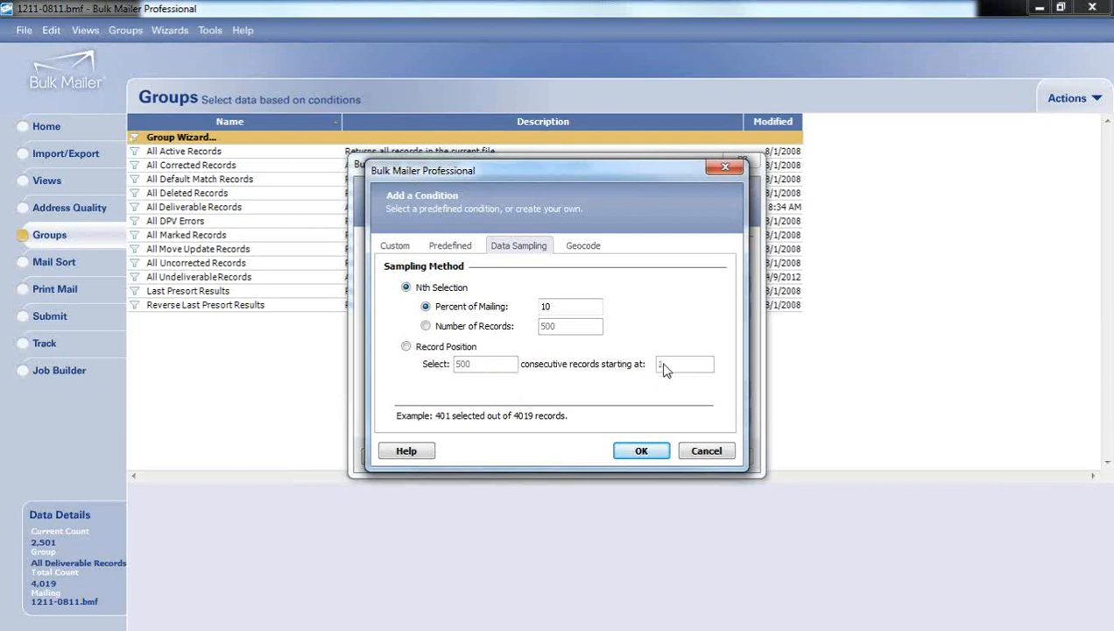
pyautogui.click(588, 246)
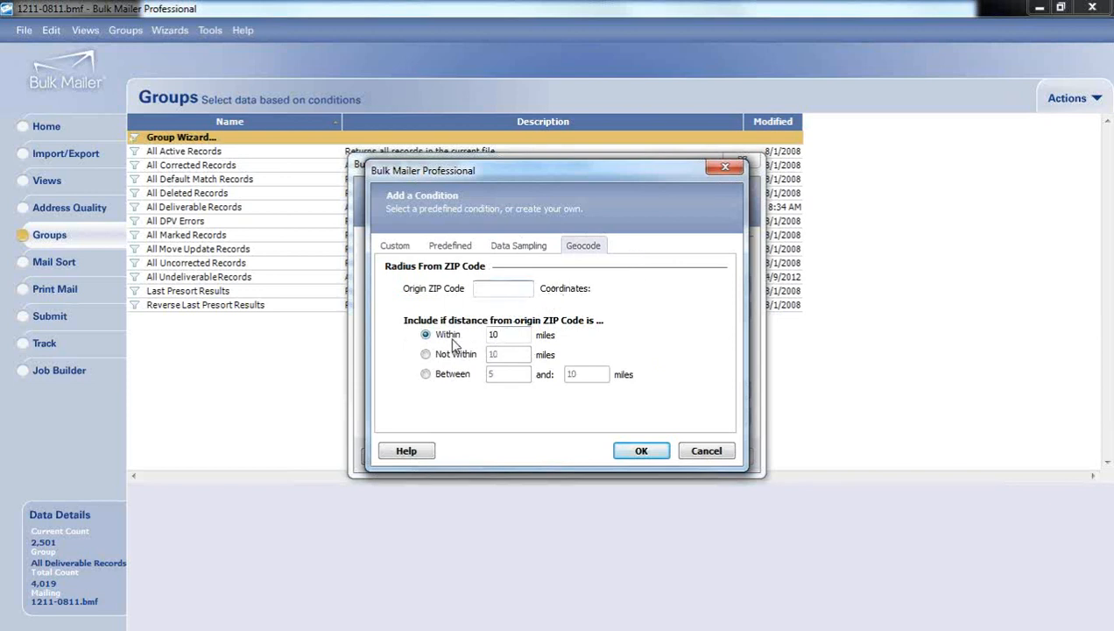
pyautogui.click(518, 335)
pyautogui.click(516, 334)
pyautogui.click(705, 450)
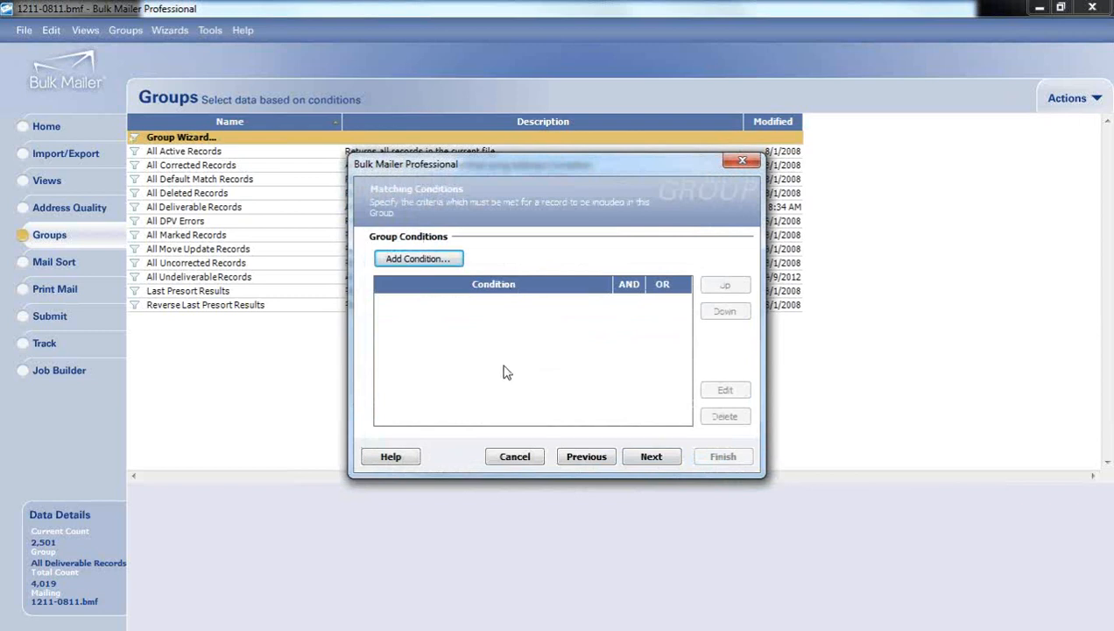
pyautogui.click(512, 457)
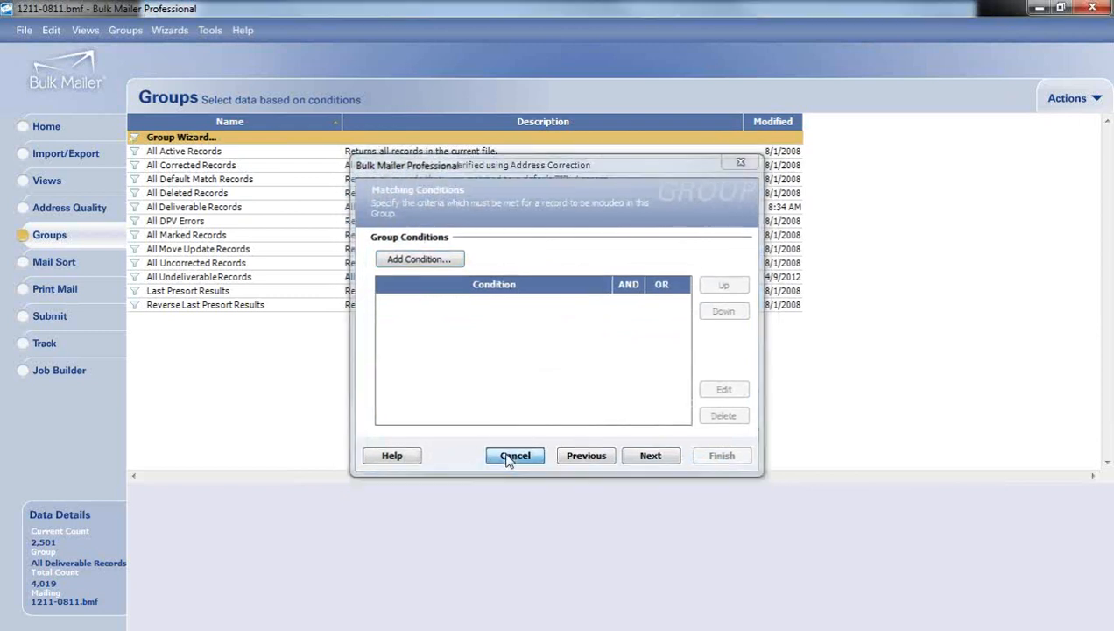
# - Run the All Move Update Records group and make it the active group
pyautogui.click(211, 249)
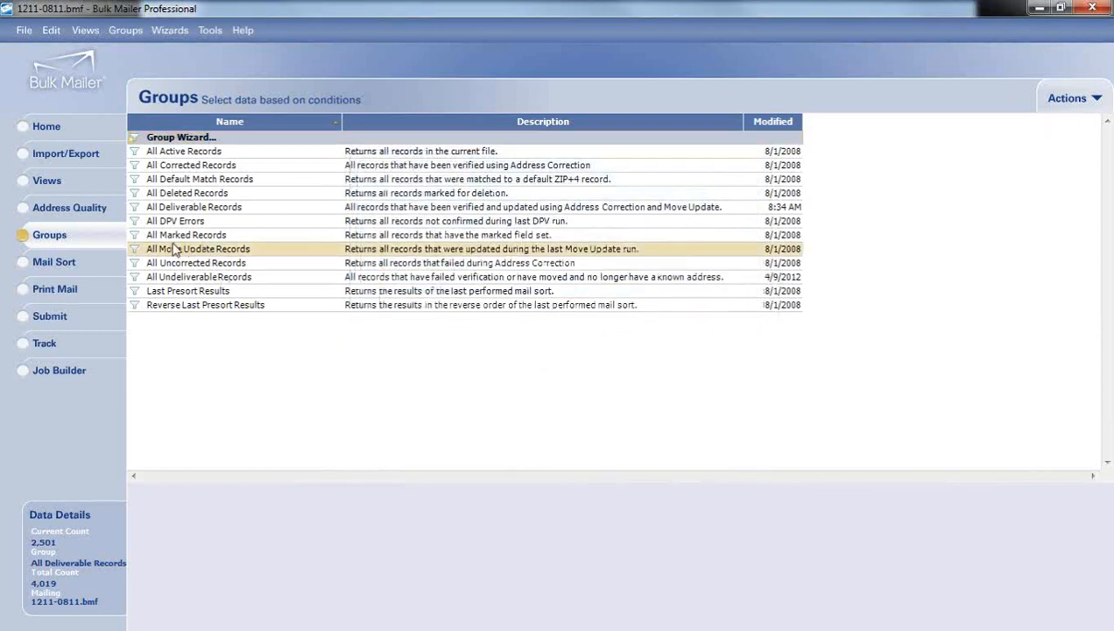
pyautogui.doubleClick(219, 251)
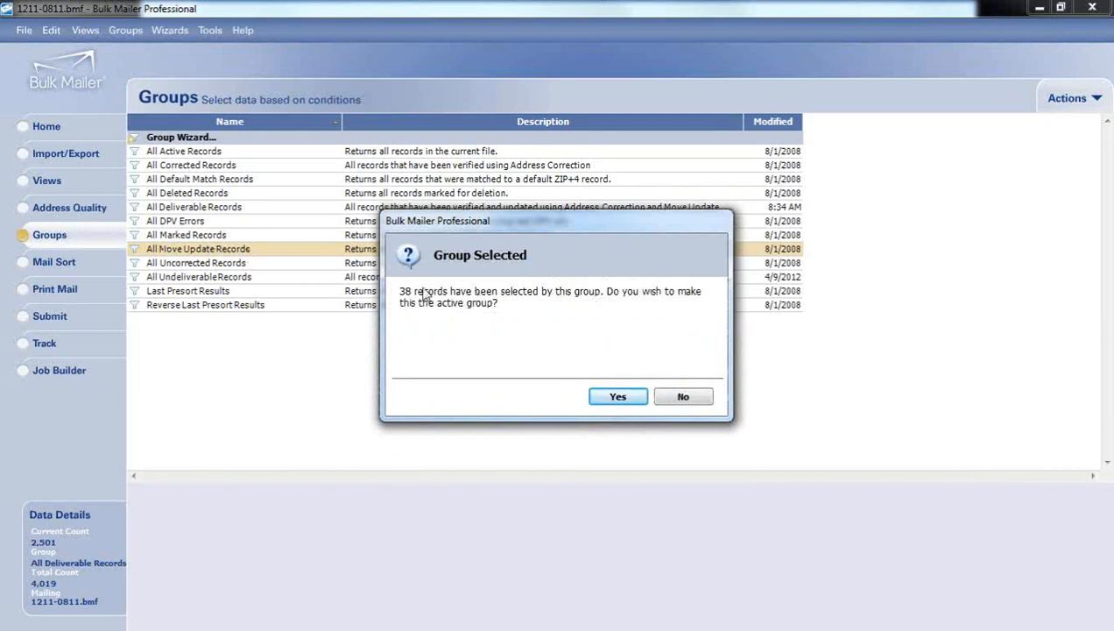
pyautogui.click(599, 397)
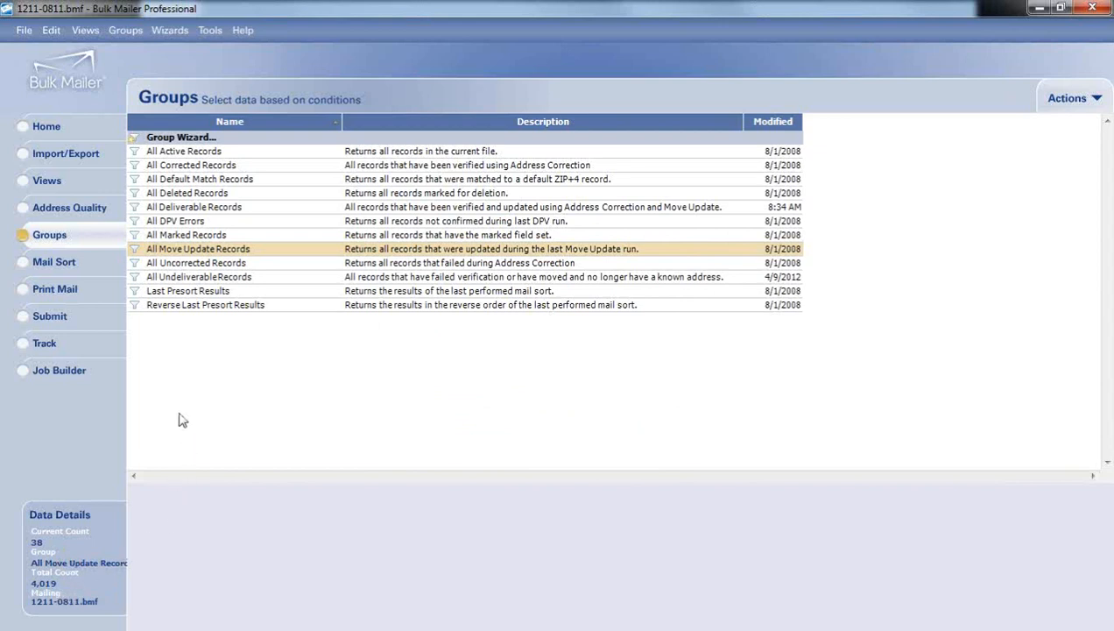
# - Start a new data export and set the destination file type to Microsoft Excel 2007/2010 (*.xlsx)
pyautogui.click(67, 161)
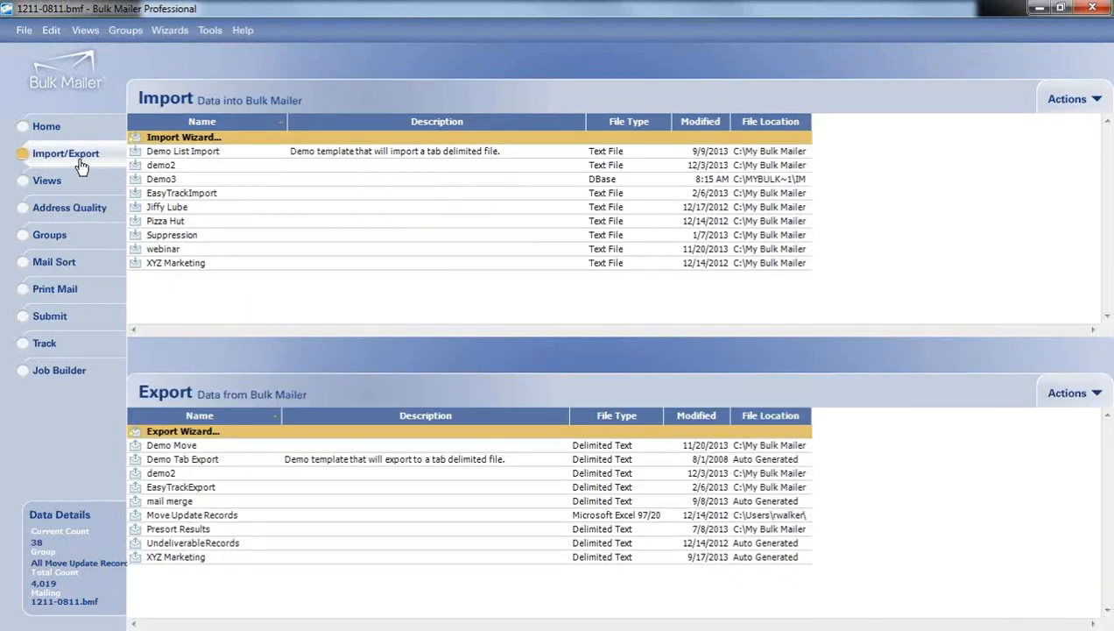
pyautogui.doubleClick(175, 432)
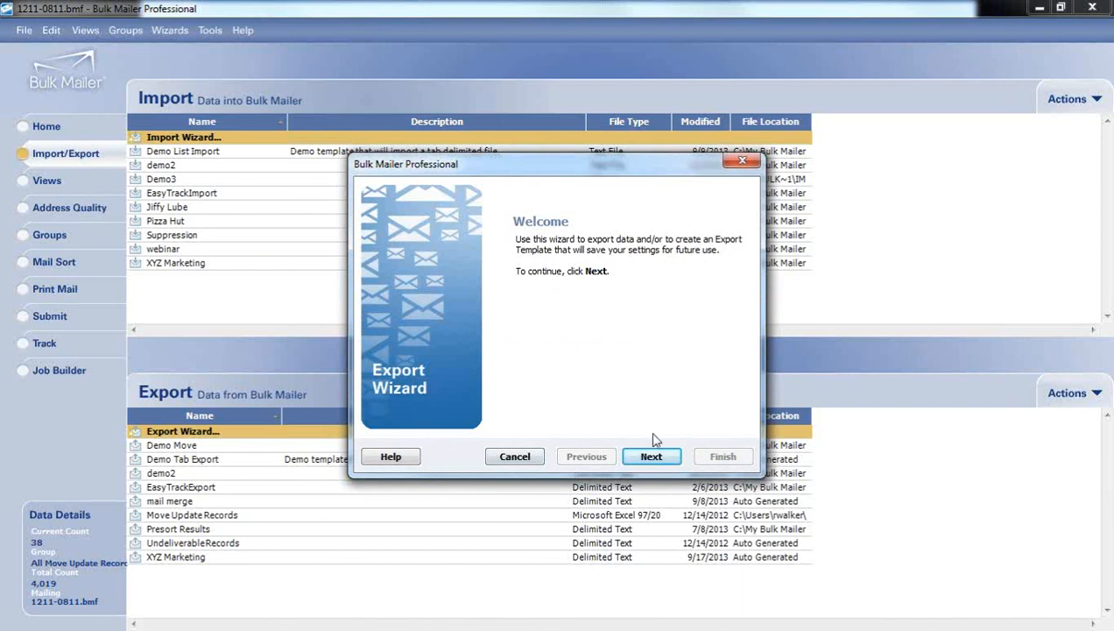
pyautogui.click(651, 459)
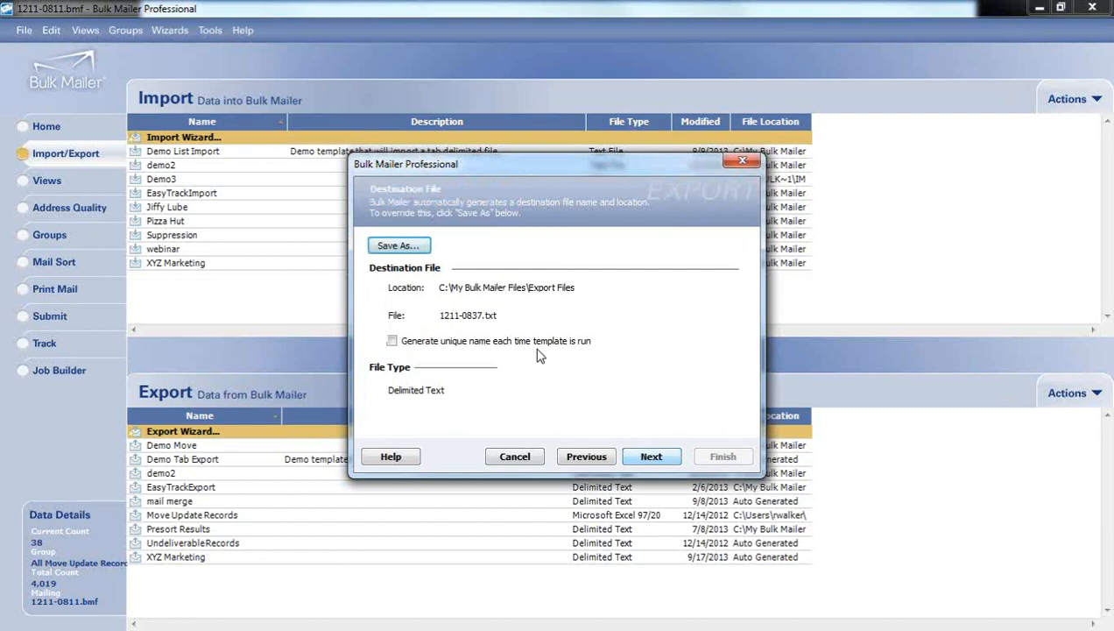
pyautogui.click(381, 246)
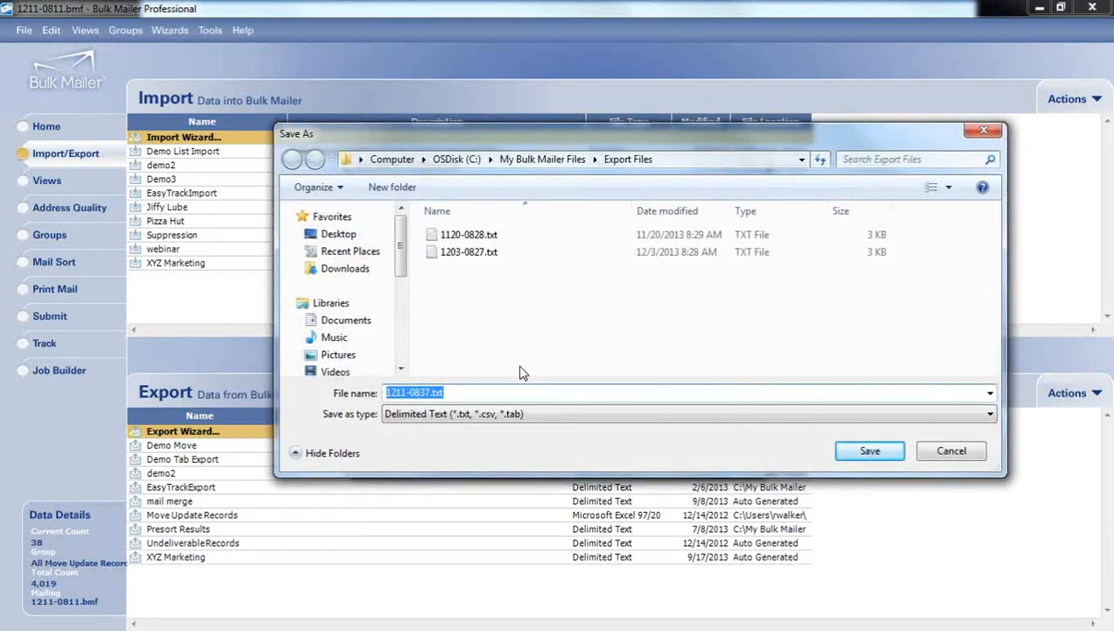
pyautogui.click(611, 416)
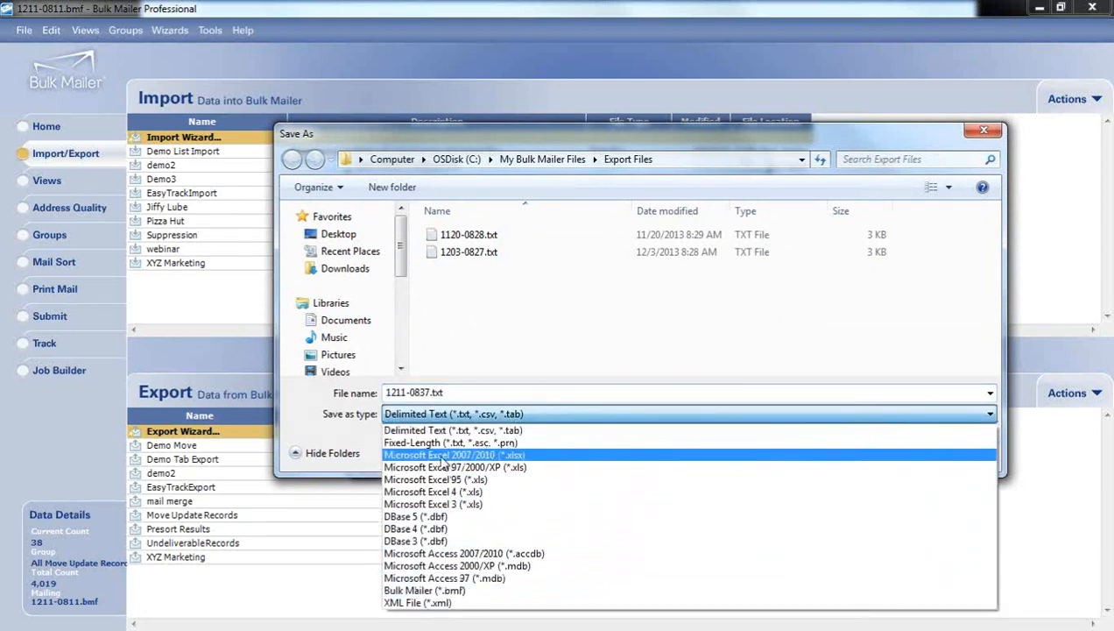
pyautogui.click(443, 454)
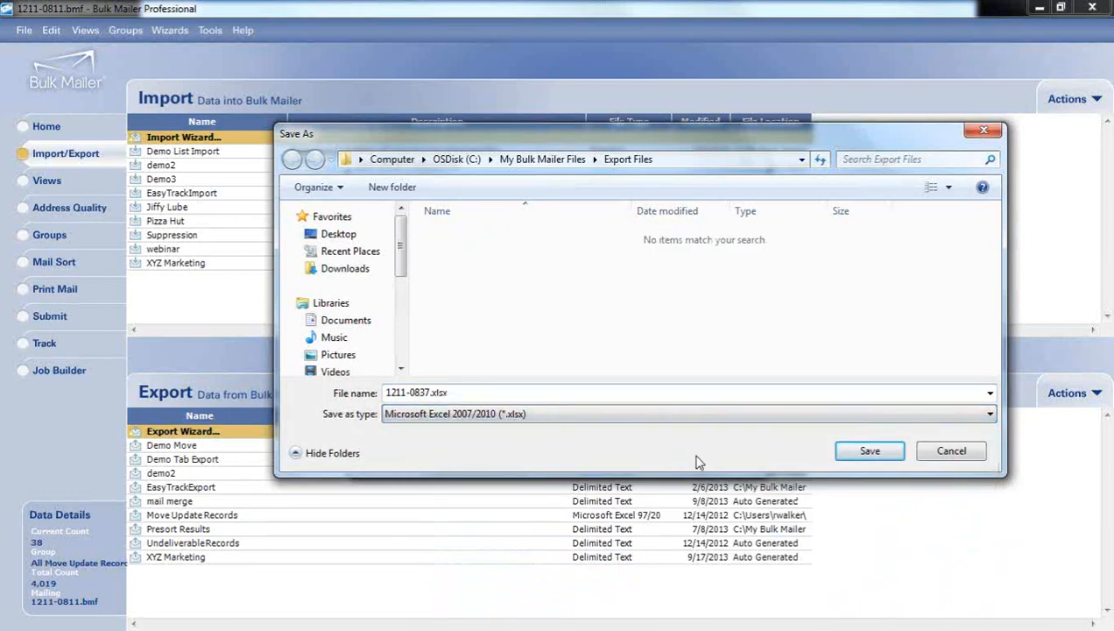
# - Name the export file MovedRecords.xlsx in the Export Files folder and continue to the export field selection
pyautogui.doubleClick(425, 393)
pyautogui.moveTo(431, 393); pyautogui.dragTo(372, 392)
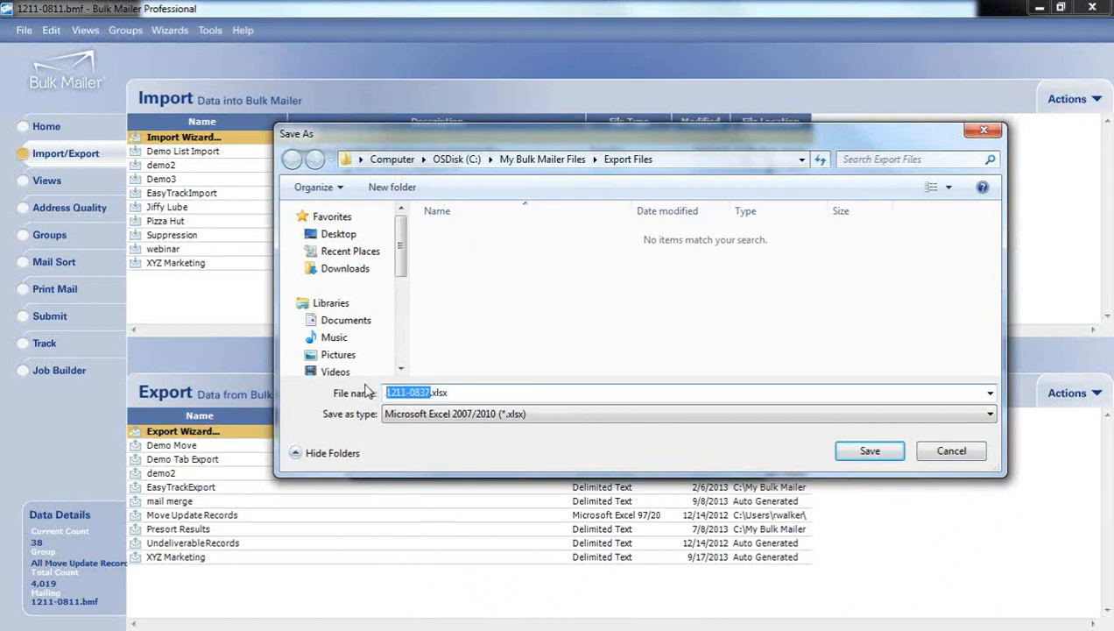
pyautogui.write('MovedRecords')
pyautogui.click(878, 454)
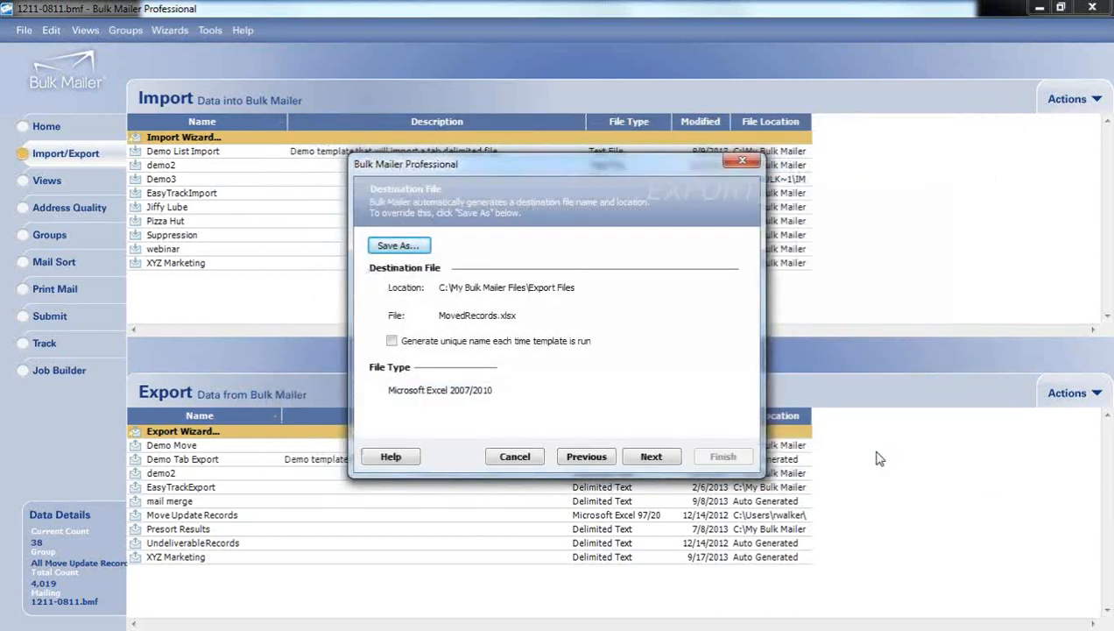
pyautogui.click(663, 460)
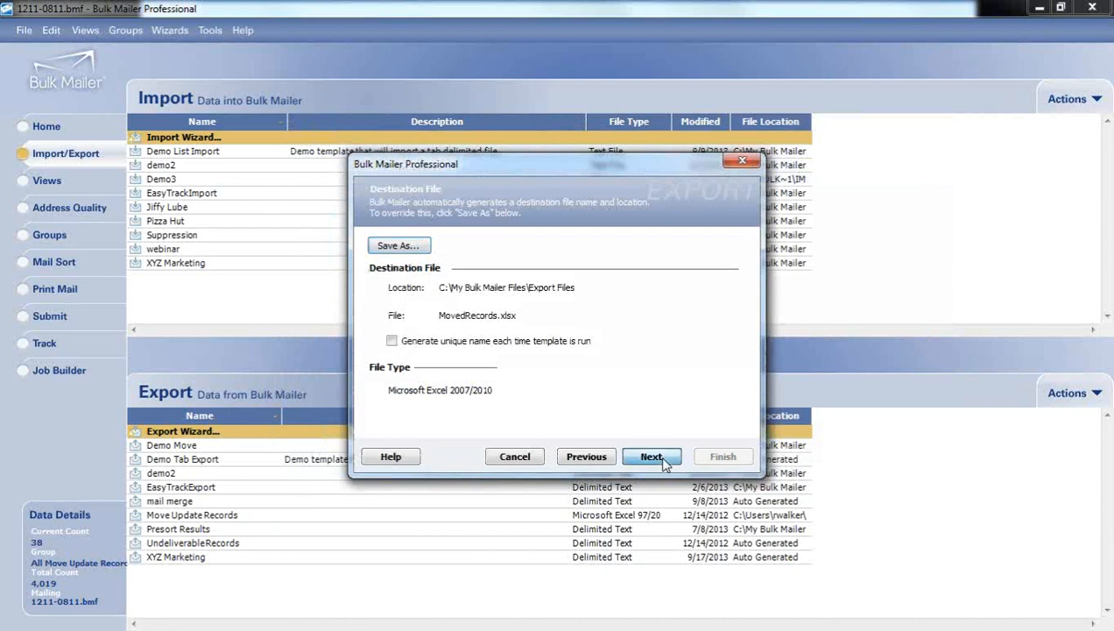
# - Show all available export fields and add Full Name to the selected fields
pyautogui.click(420, 291)
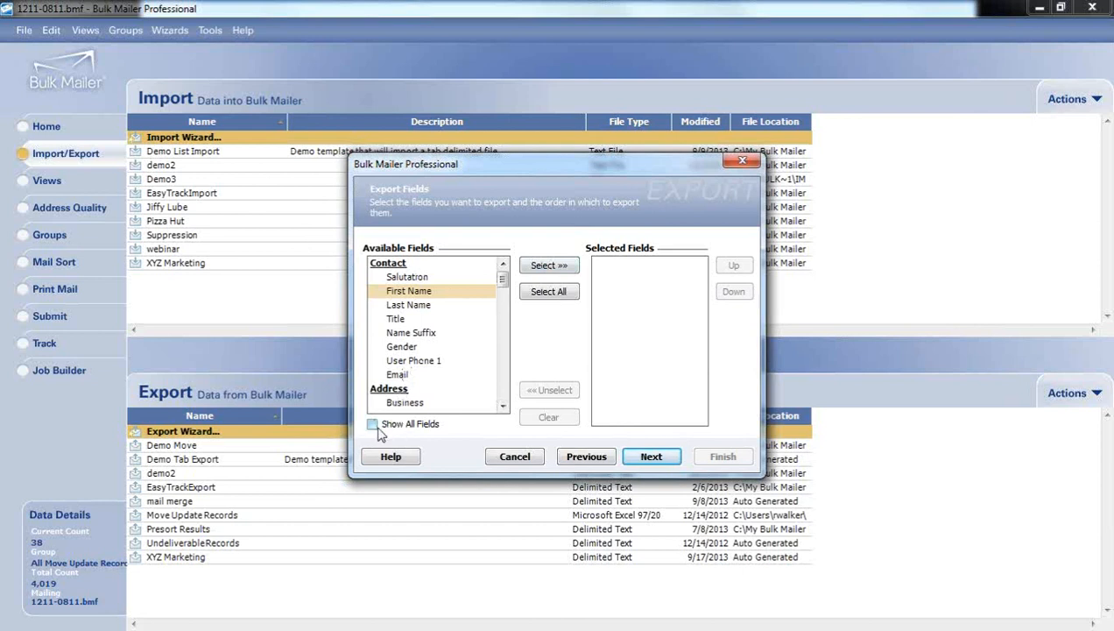
pyautogui.click(372, 424)
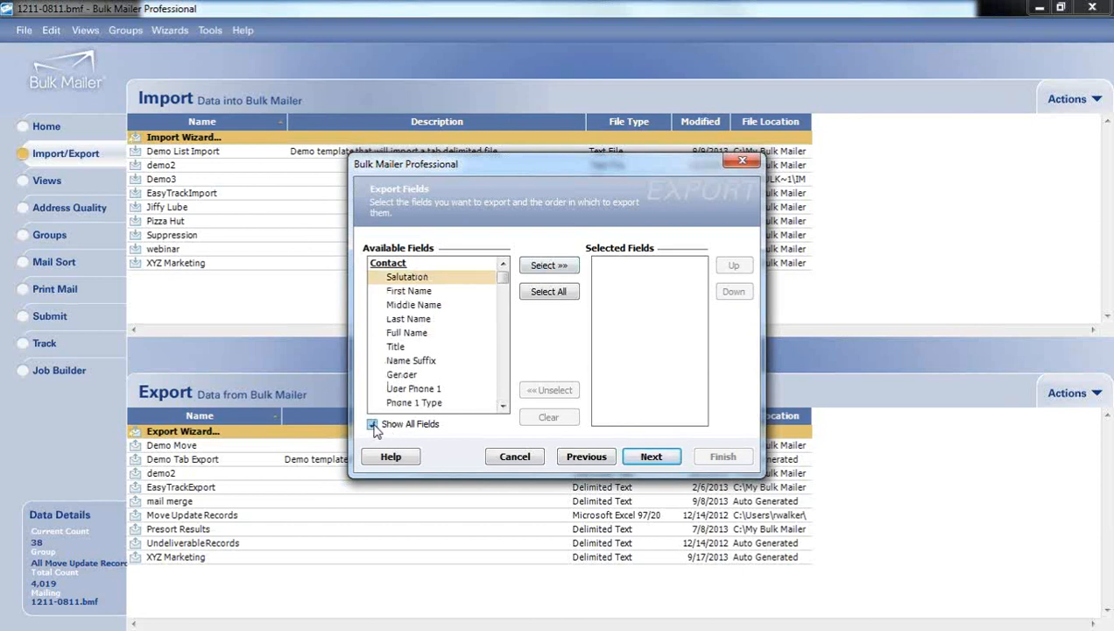
pyautogui.click(408, 334)
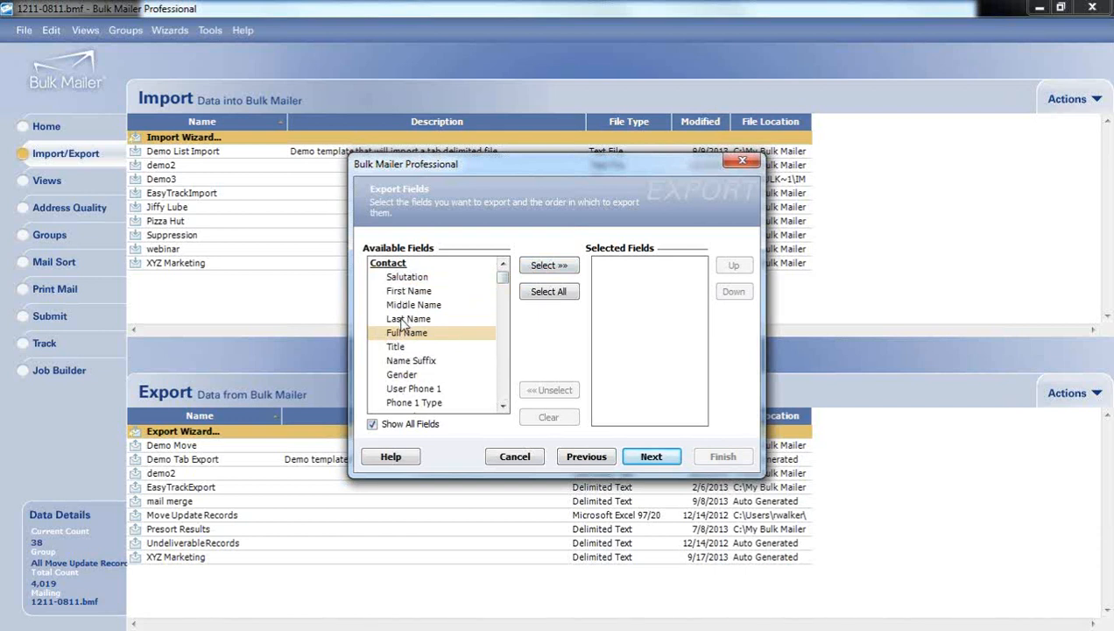
pyautogui.click(539, 271)
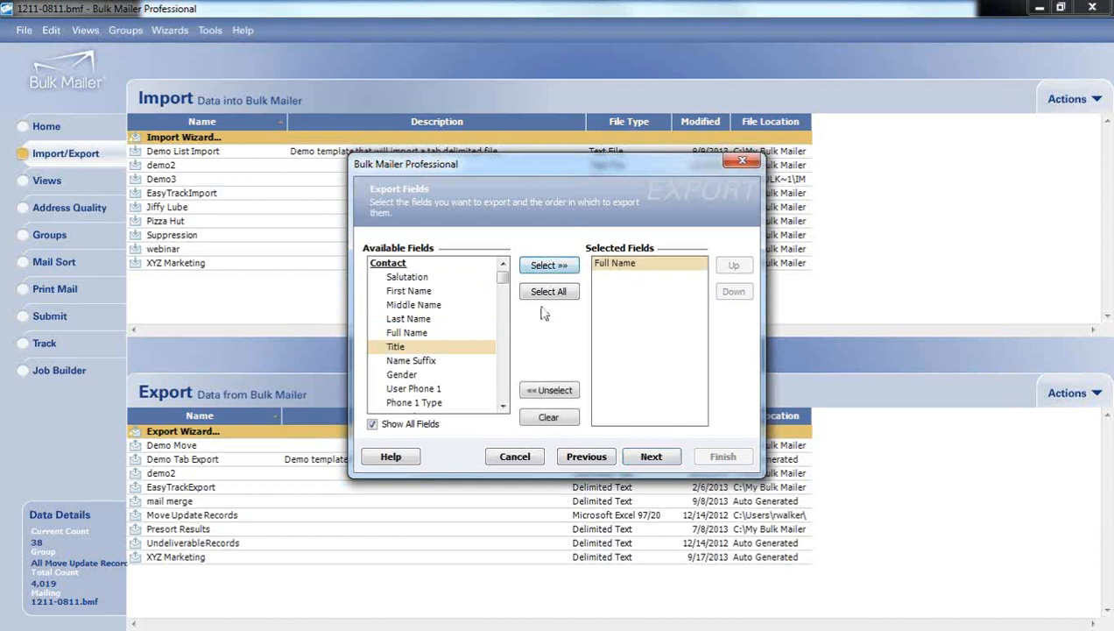
# - Add the Business, Address Line 1, City, State and ZIP Code fields to the export
pyautogui.click(503, 405)
pyautogui.click(503, 405)
pyautogui.click(503, 405)
pyautogui.click(502, 405)
pyautogui.click(503, 406)
pyautogui.click(503, 405)
pyautogui.click(503, 405)
pyautogui.click(503, 405)
pyautogui.click(502, 405)
pyautogui.click(503, 405)
pyautogui.click(503, 406)
pyautogui.click(503, 405)
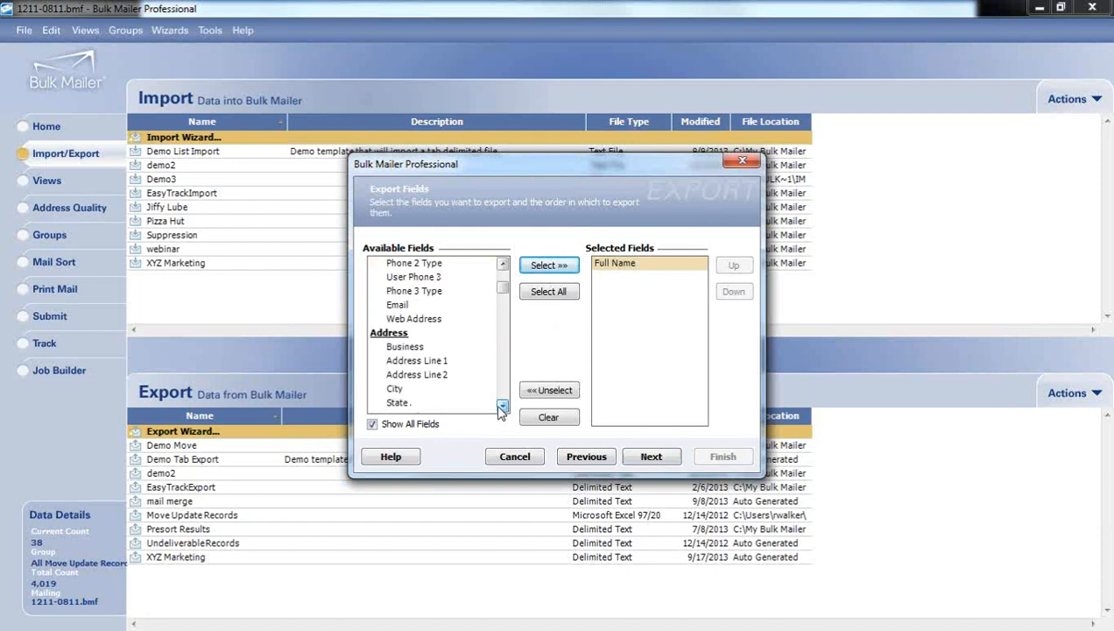
pyautogui.doubleClick(413, 348)
pyautogui.doubleClick(411, 362)
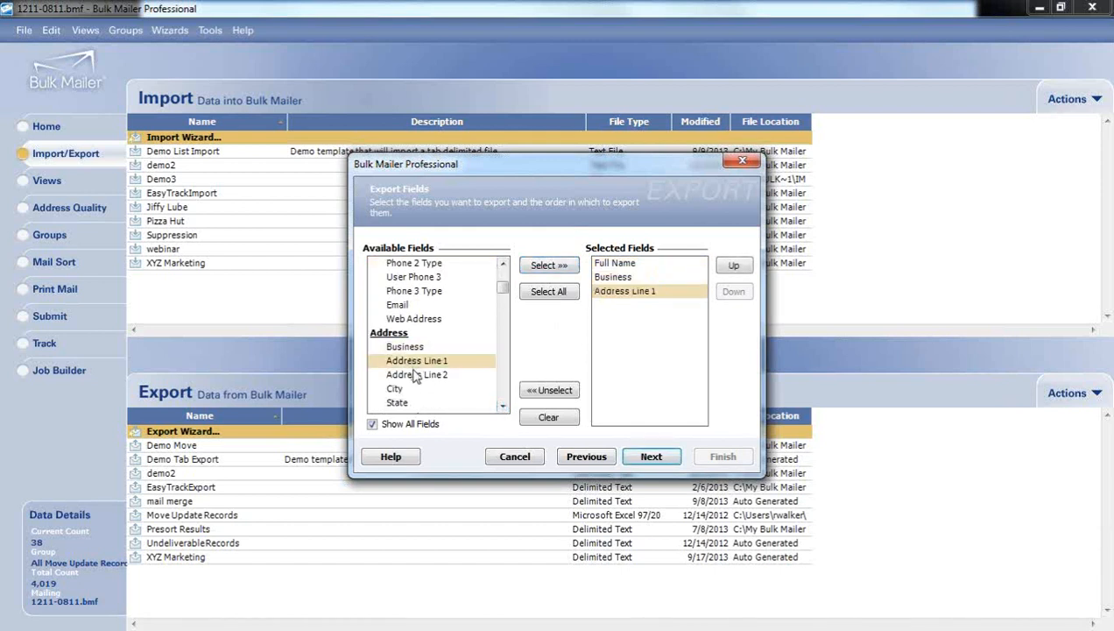
pyautogui.doubleClick(396, 388)
pyautogui.scroll(-1, 403, 393)
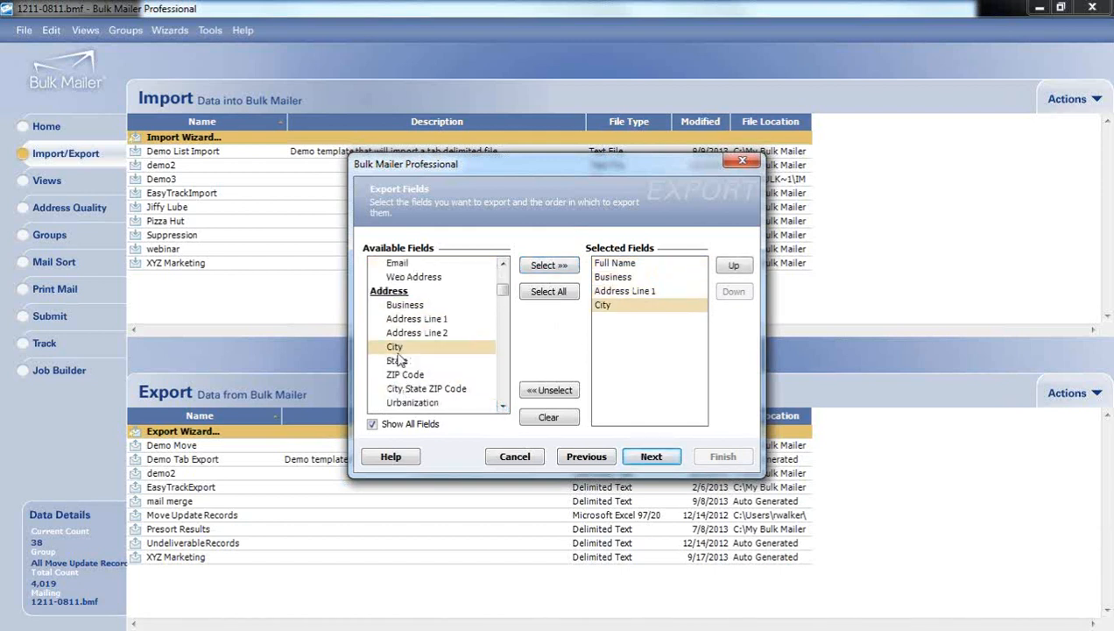
pyautogui.doubleClick(398, 361)
pyautogui.doubleClick(405, 375)
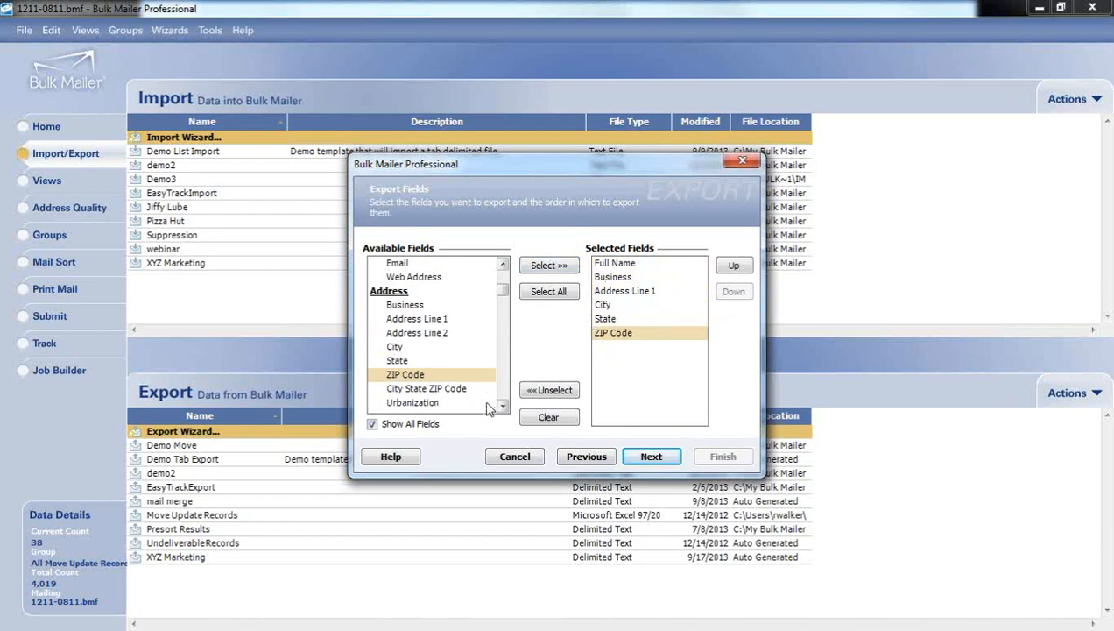
# - Add the Move Update fields Move Effective Date, Move Type, Match Flag and NCOALinkFootnote to the export
pyautogui.moveTo(502, 408); pyautogui.dragTo(502, 408)
pyautogui.moveTo(502, 296); pyautogui.dragTo(512, 367)
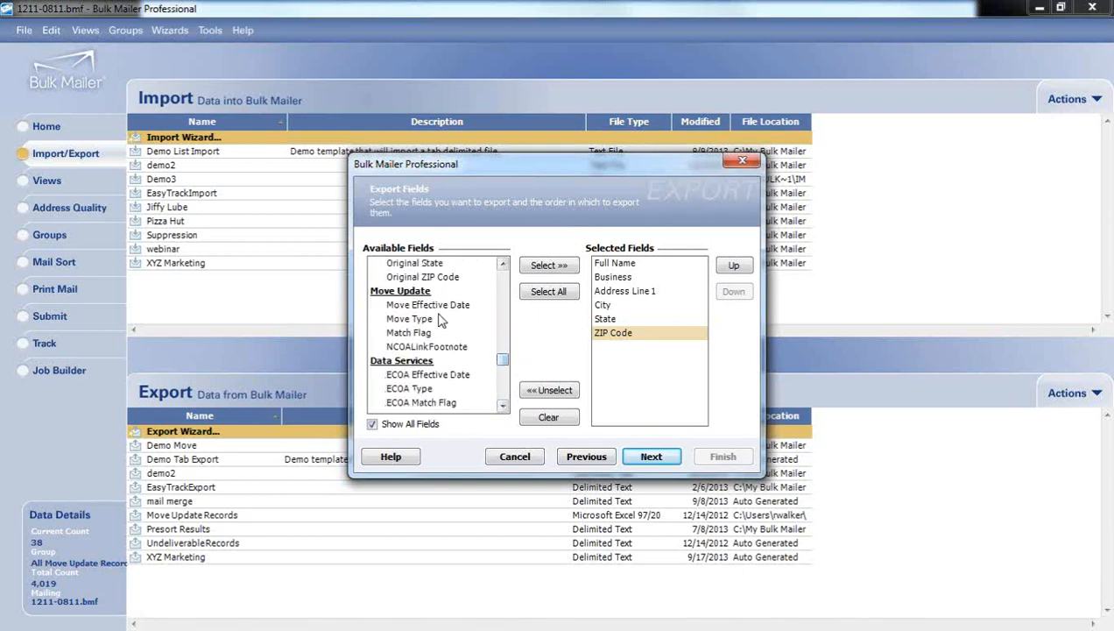
pyautogui.doubleClick(440, 305)
pyautogui.click(428, 328)
pyautogui.doubleClick(427, 321)
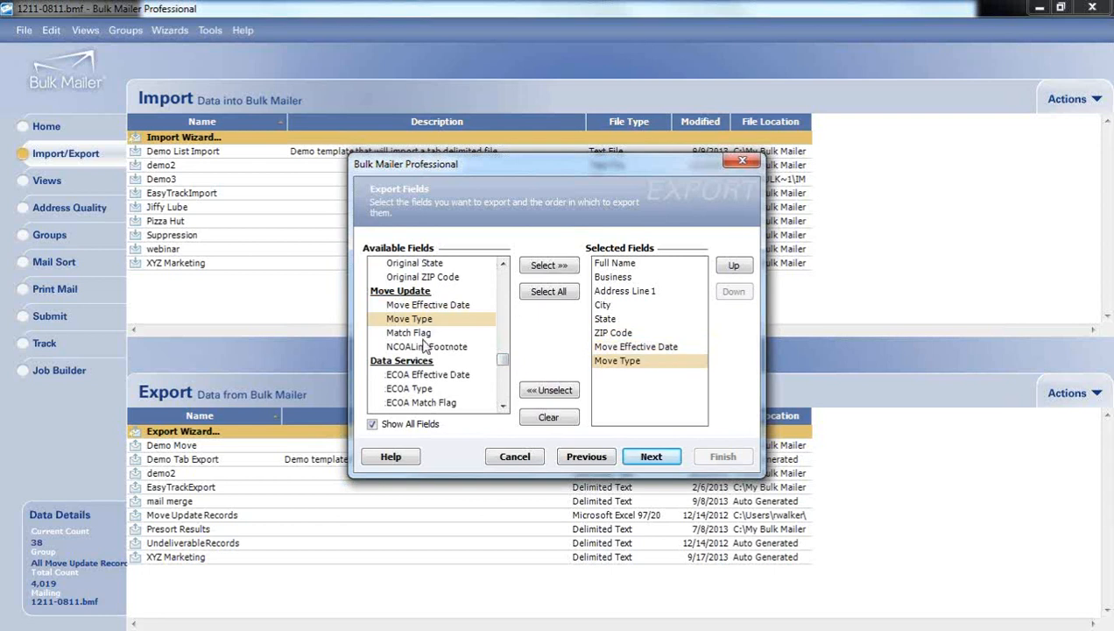
pyautogui.doubleClick(426, 335)
pyautogui.click(427, 349)
pyautogui.doubleClick(427, 348)
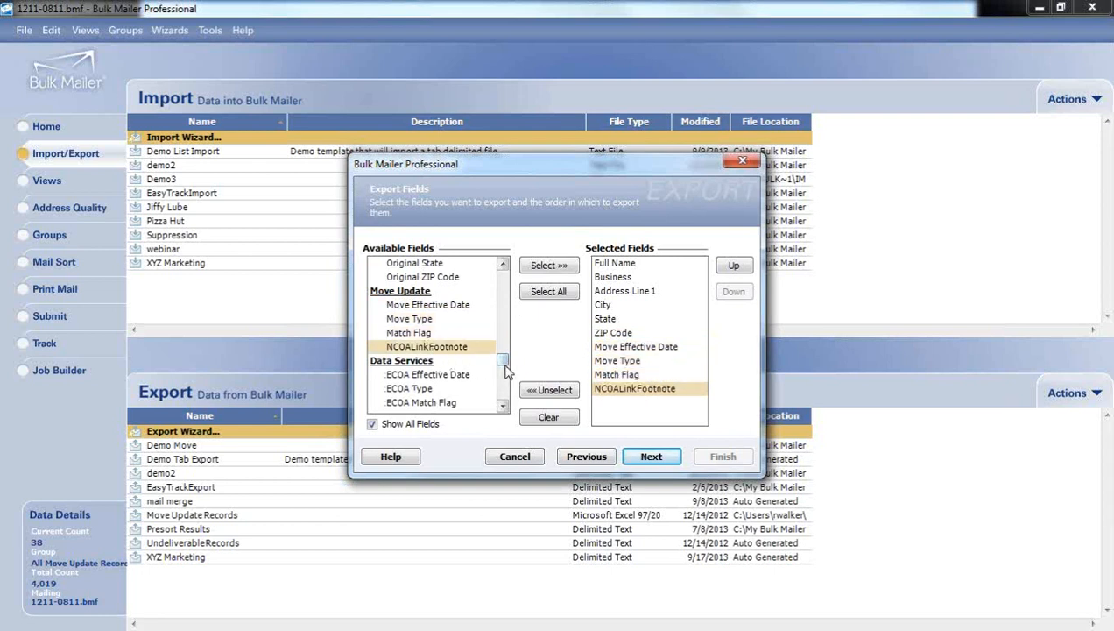
# - Add Original Address Line 1, Original City, Original State and Original ZIP Code to the export's selected fields
pyautogui.click(503, 265)
pyautogui.click(503, 265)
pyautogui.click(503, 266)
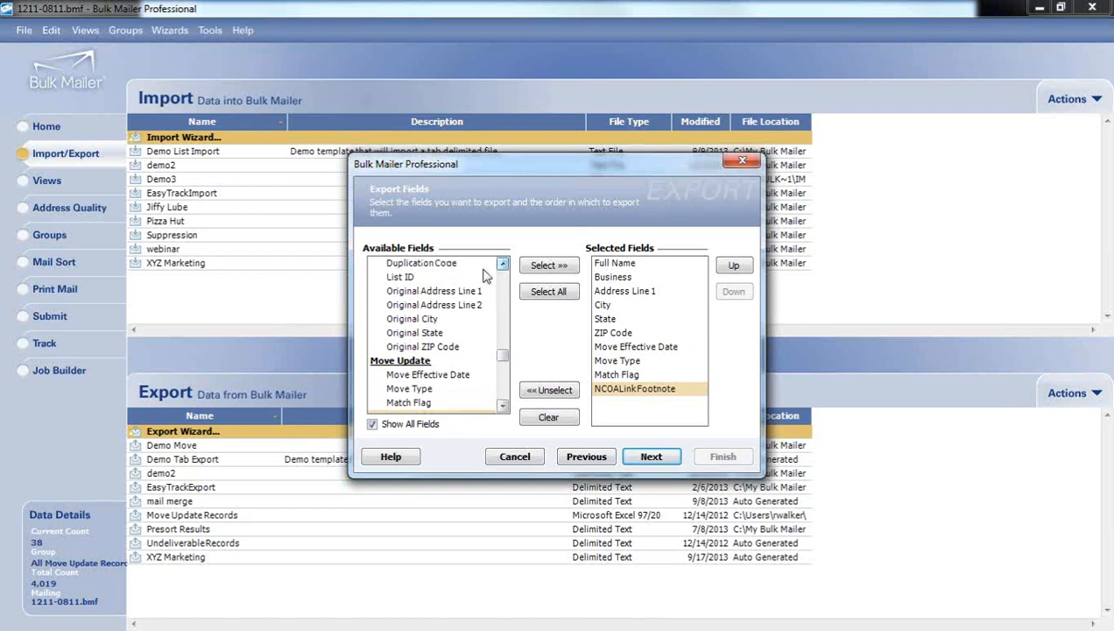
pyautogui.click(393, 296)
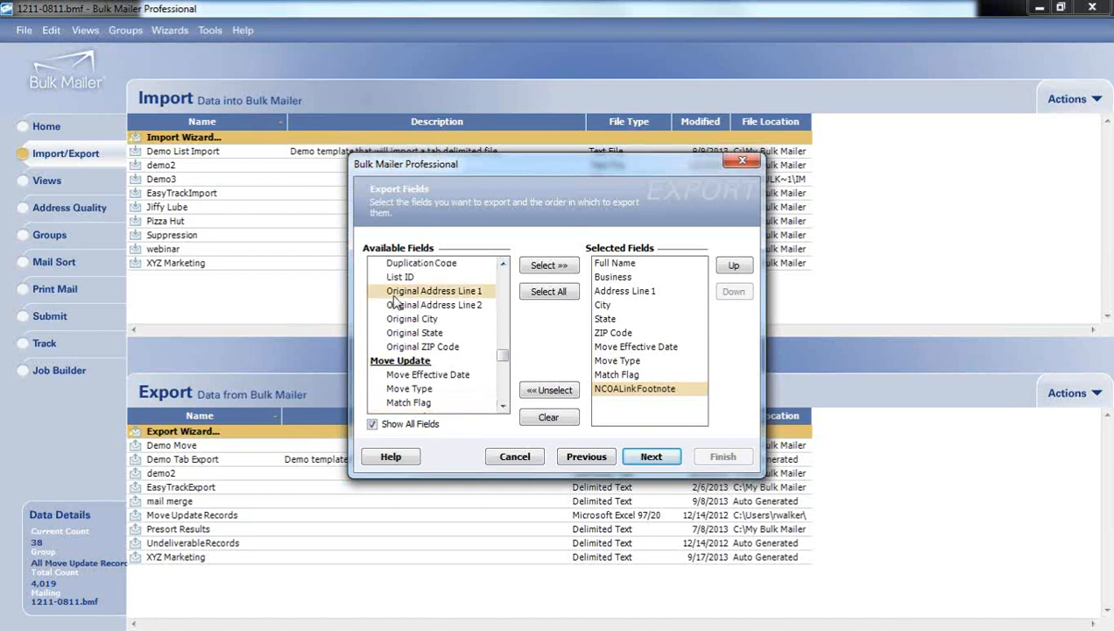
pyautogui.doubleClick(405, 296)
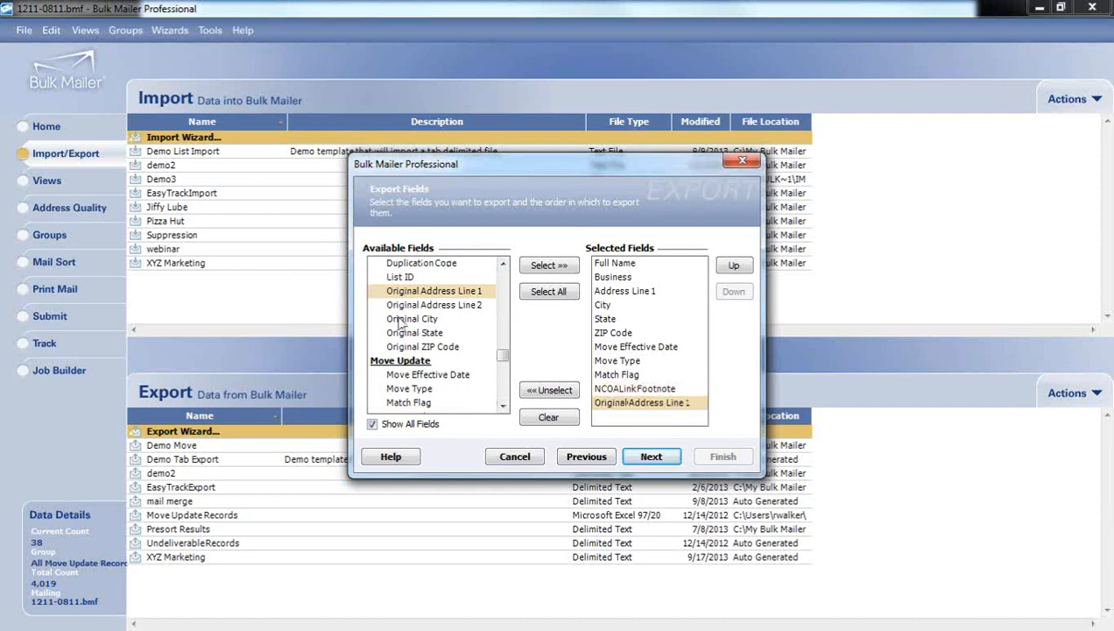
pyautogui.doubleClick(401, 319)
pyautogui.doubleClick(404, 334)
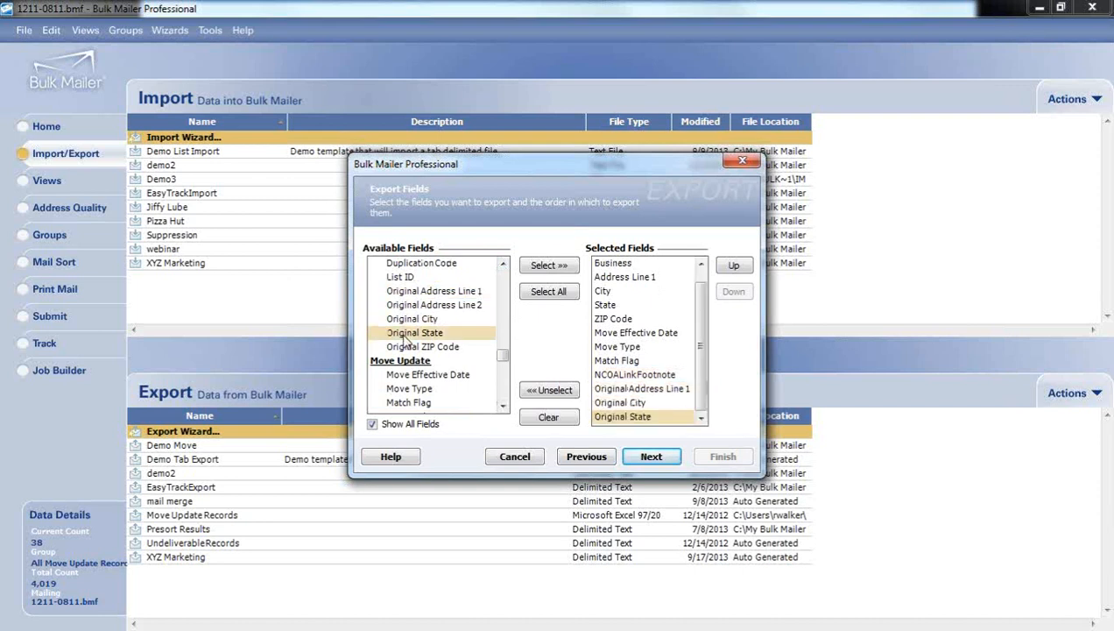
pyautogui.click(406, 347)
pyautogui.doubleClick(410, 349)
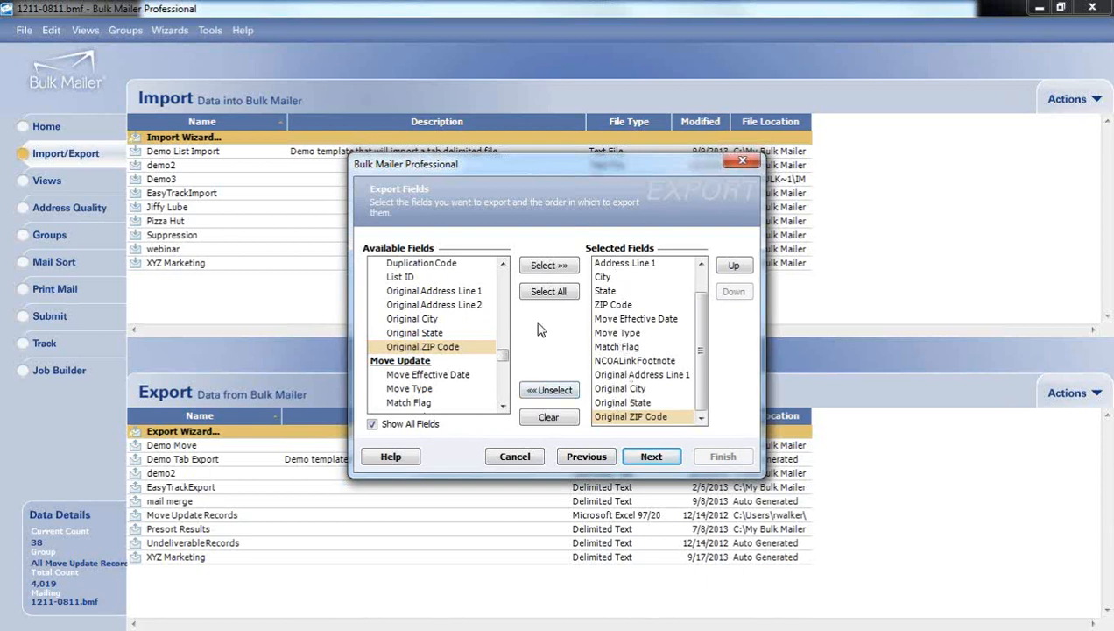
# - Save the export settings as a new template named Moved Records and run the export
pyautogui.click(650, 457)
pyautogui.click(509, 371)
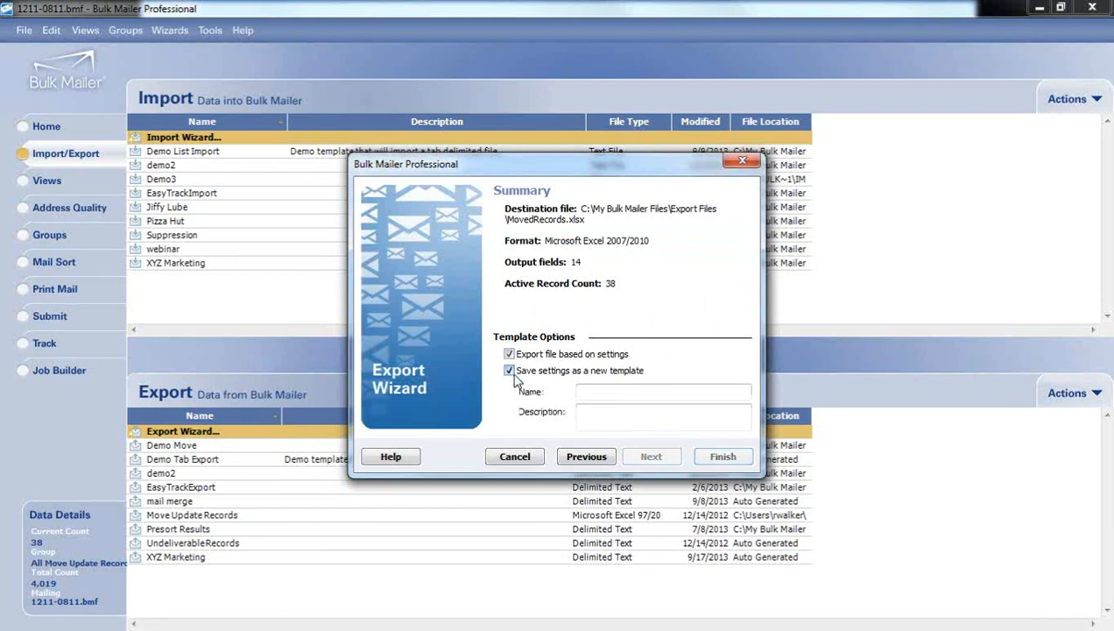
pyautogui.click(597, 393)
pyautogui.write('Moved Records')
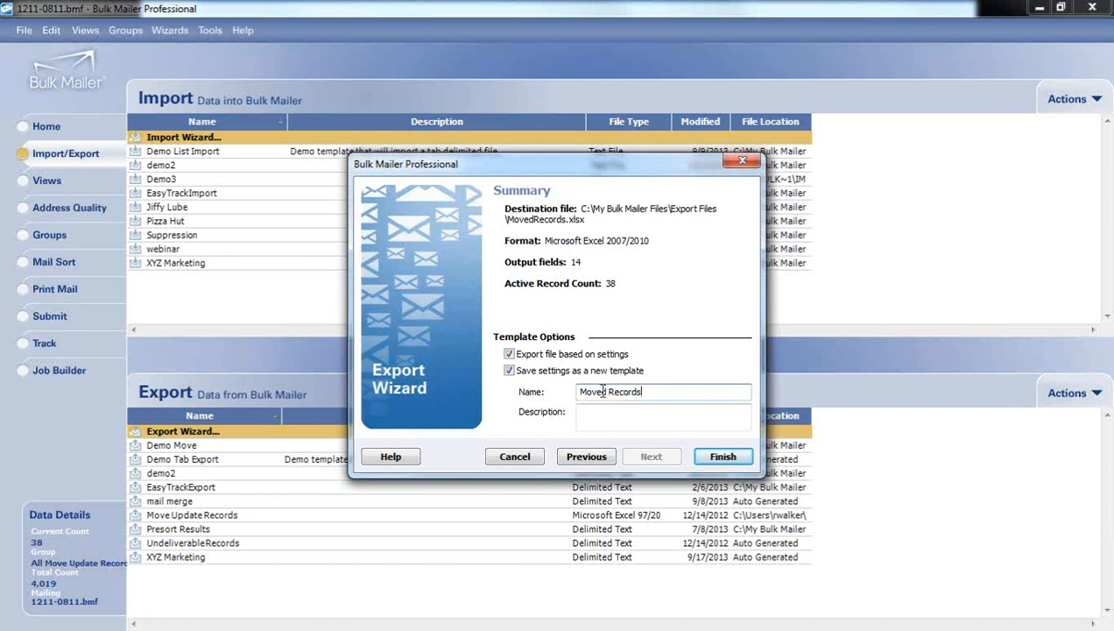
pyautogui.click(699, 456)
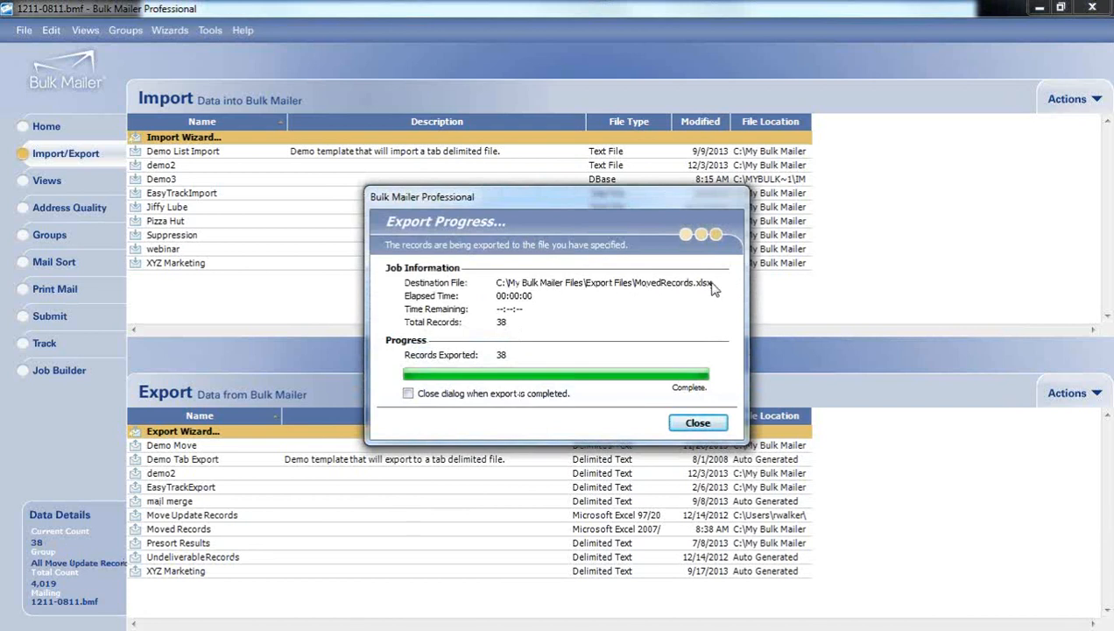
pyautogui.click(709, 424)
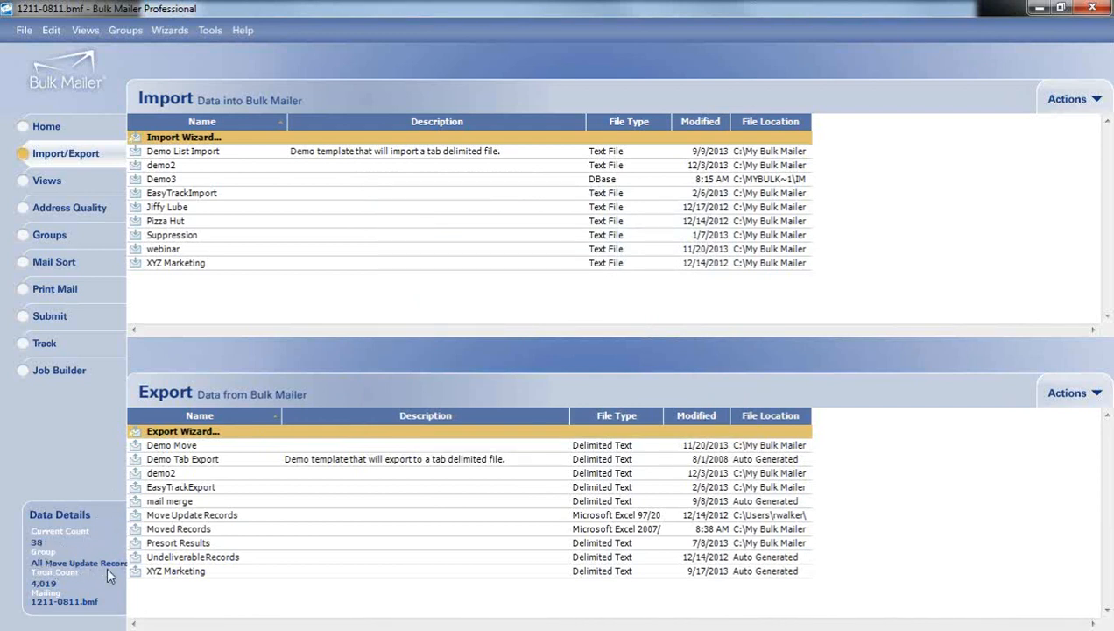
# - Make All Deliverable Records the active group and go to Mail Sort
pyautogui.click(51, 237)
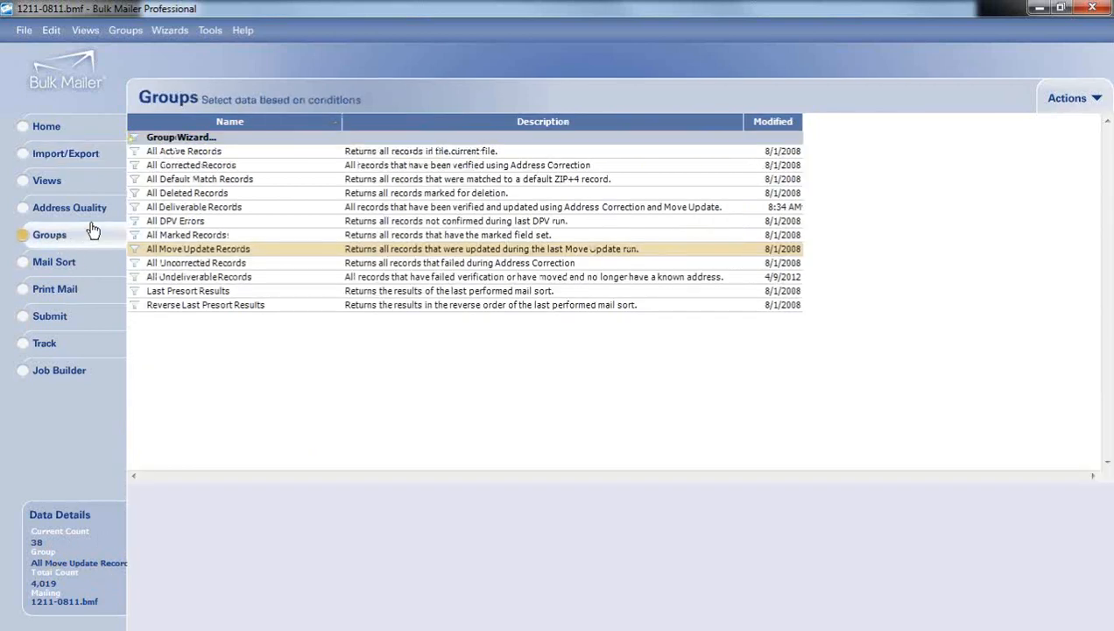
pyautogui.doubleClick(186, 210)
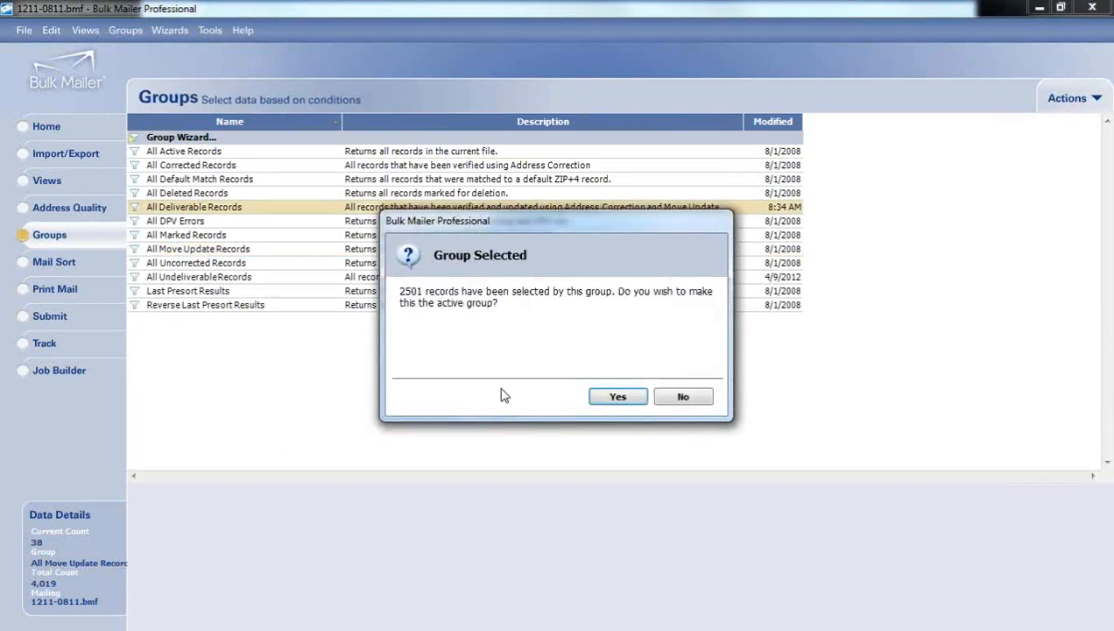
pyautogui.click(619, 397)
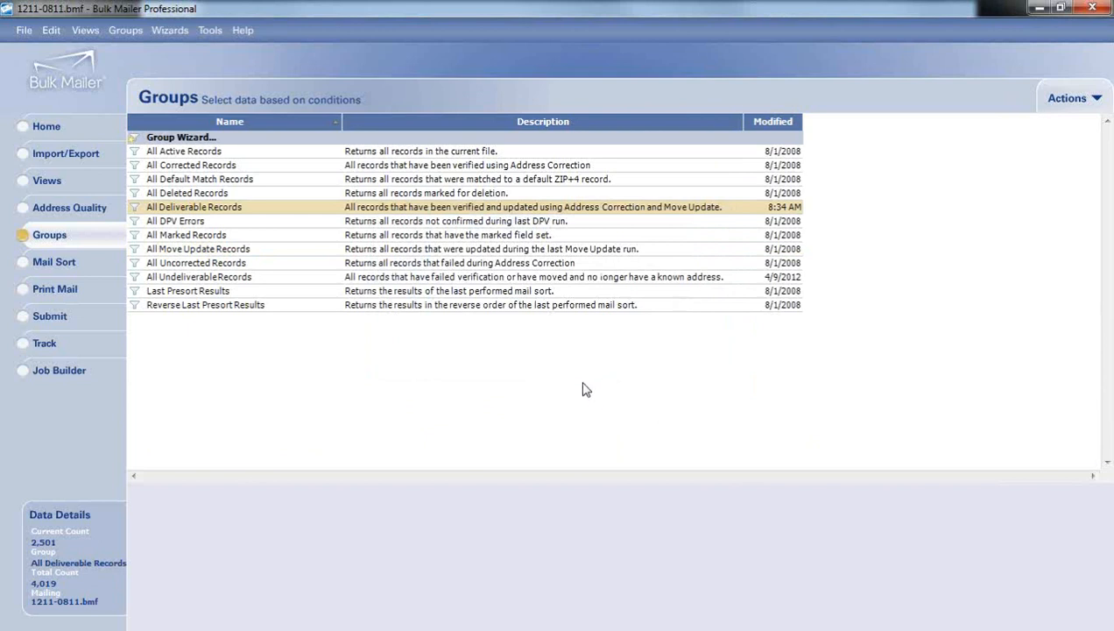
pyautogui.click(54, 264)
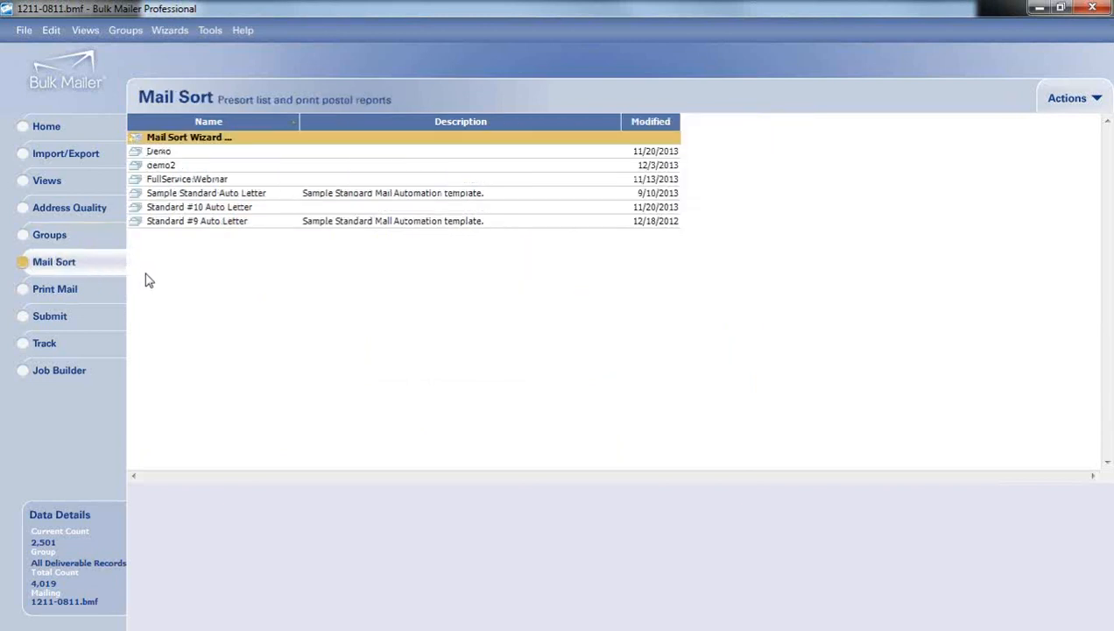
pyautogui.doubleClick(200, 140)
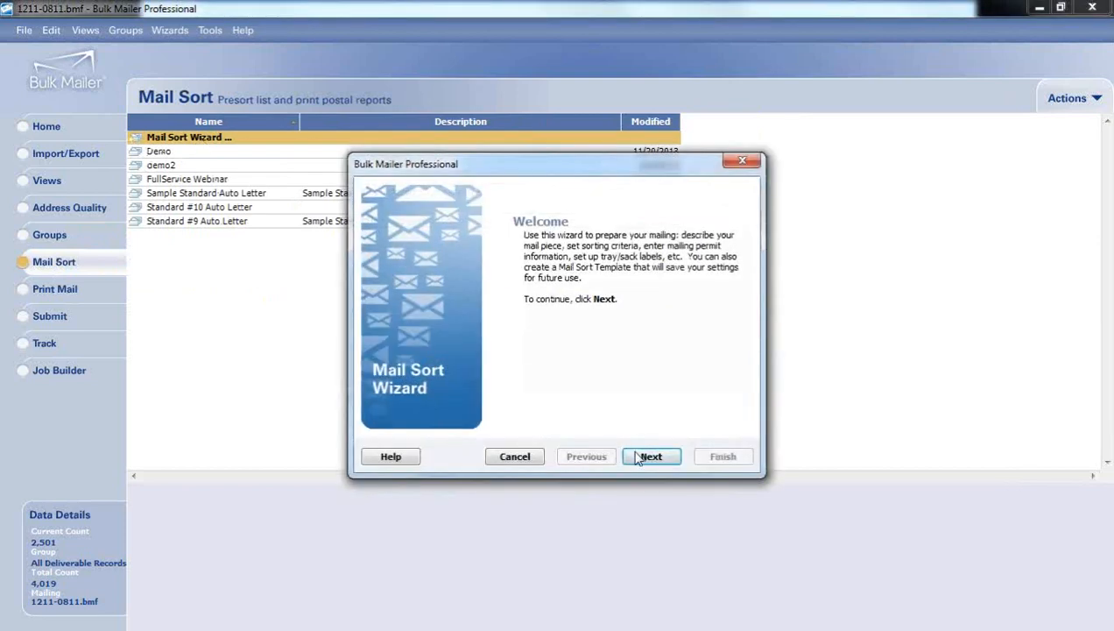
pyautogui.click(638, 458)
pyautogui.click(648, 456)
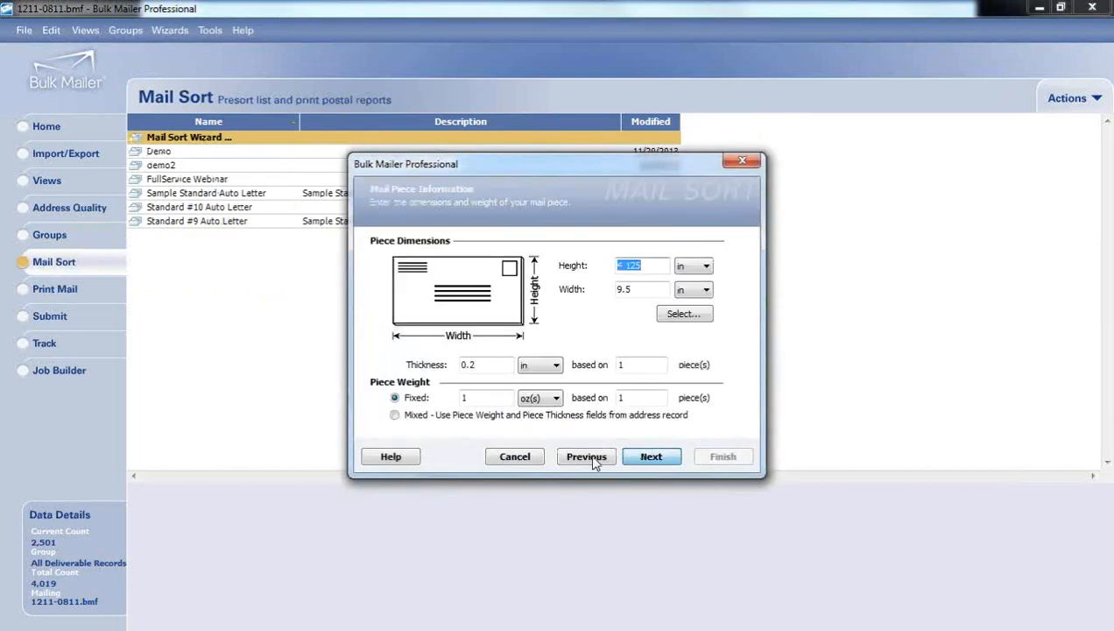
pyautogui.click(513, 456)
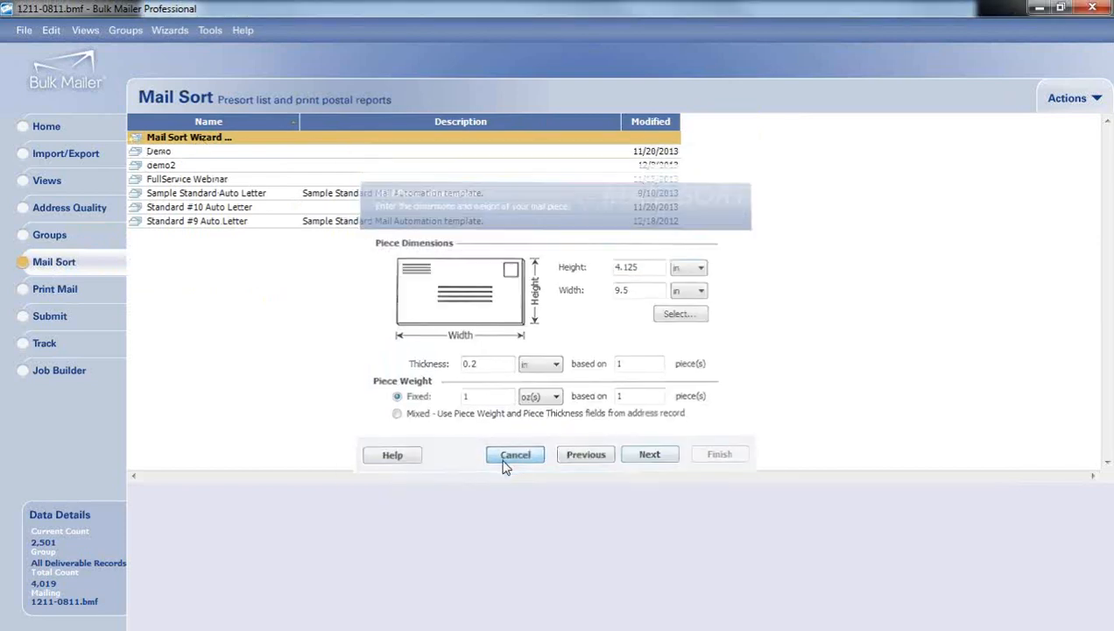
# - Switch the Mail Sort Wizard to the Power Wizard and open it
pyautogui.rightClick(192, 140)
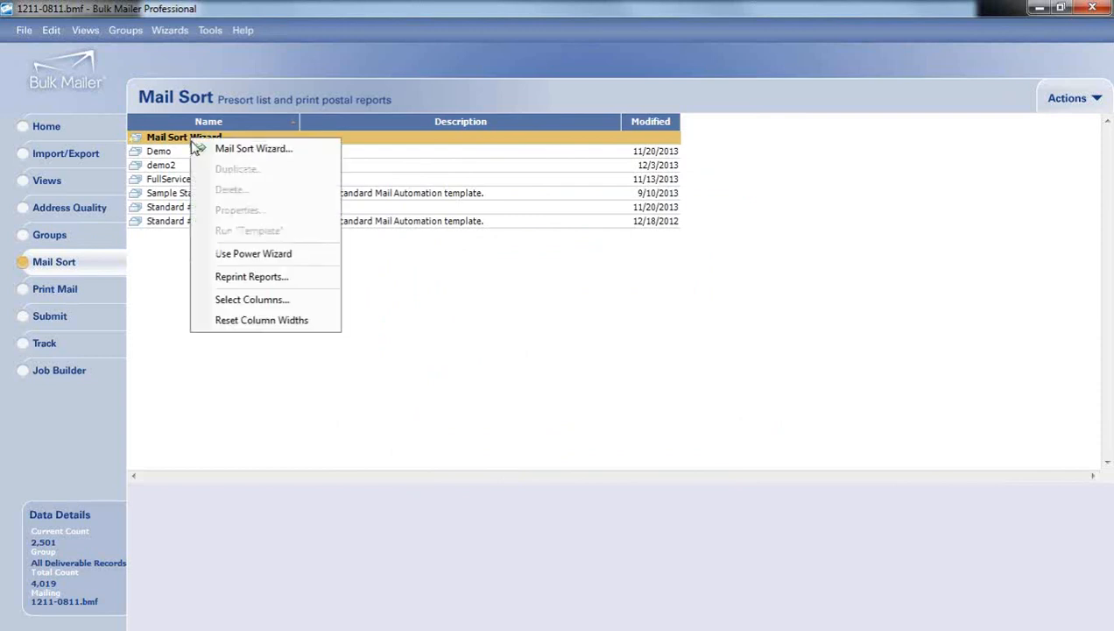
pyautogui.click(246, 260)
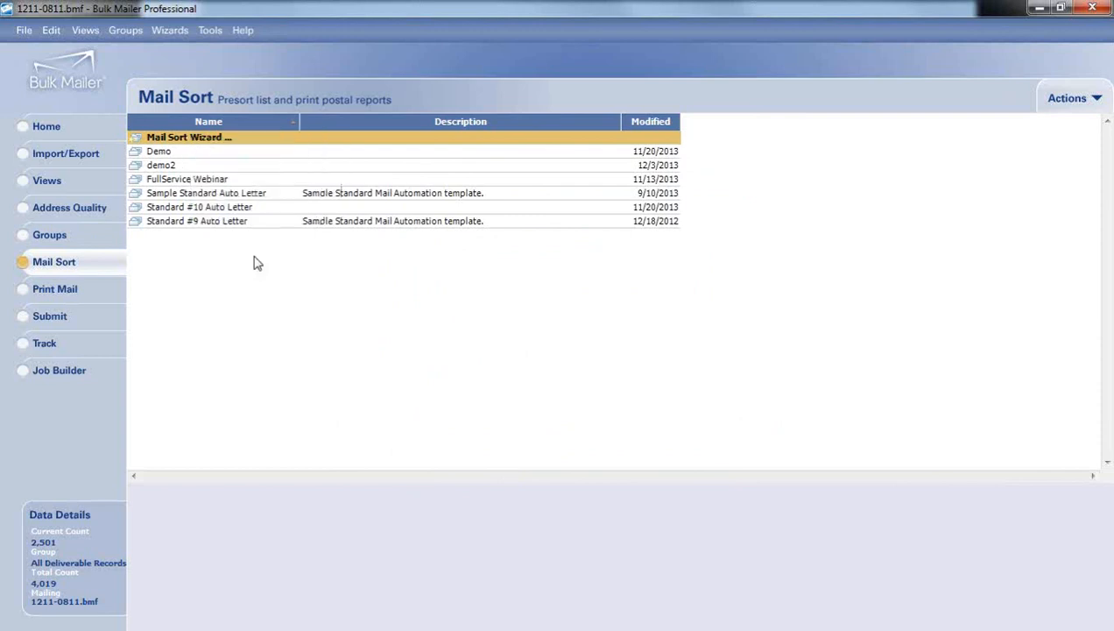
pyautogui.doubleClick(208, 146)
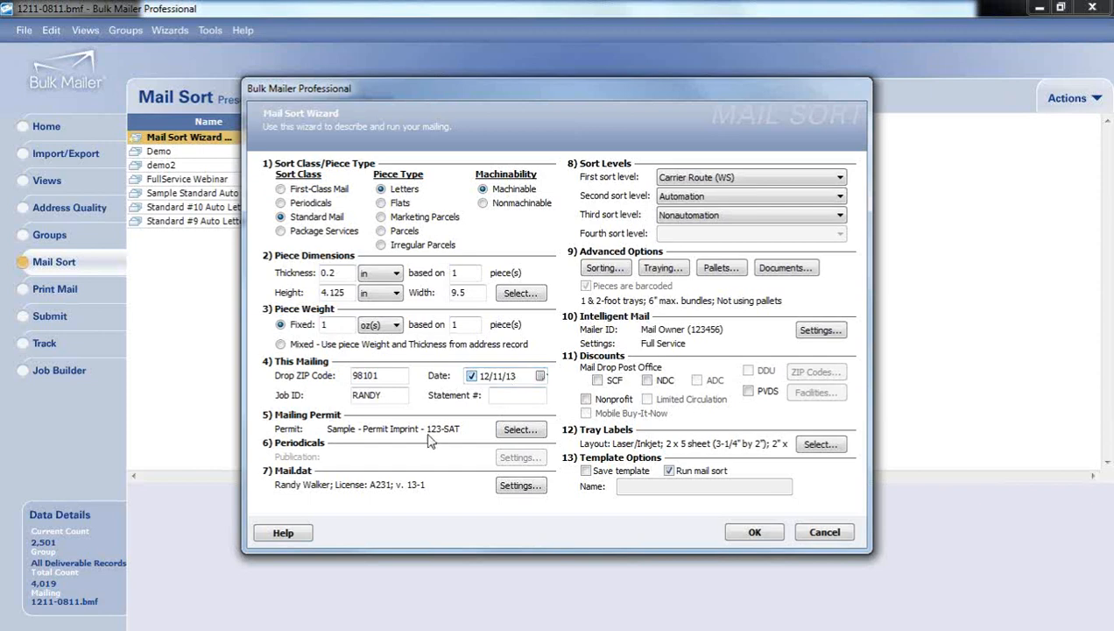
# - Start a duplicate of the Satori Software Permit Imprint mailing permit for this mailing
pyautogui.click(517, 430)
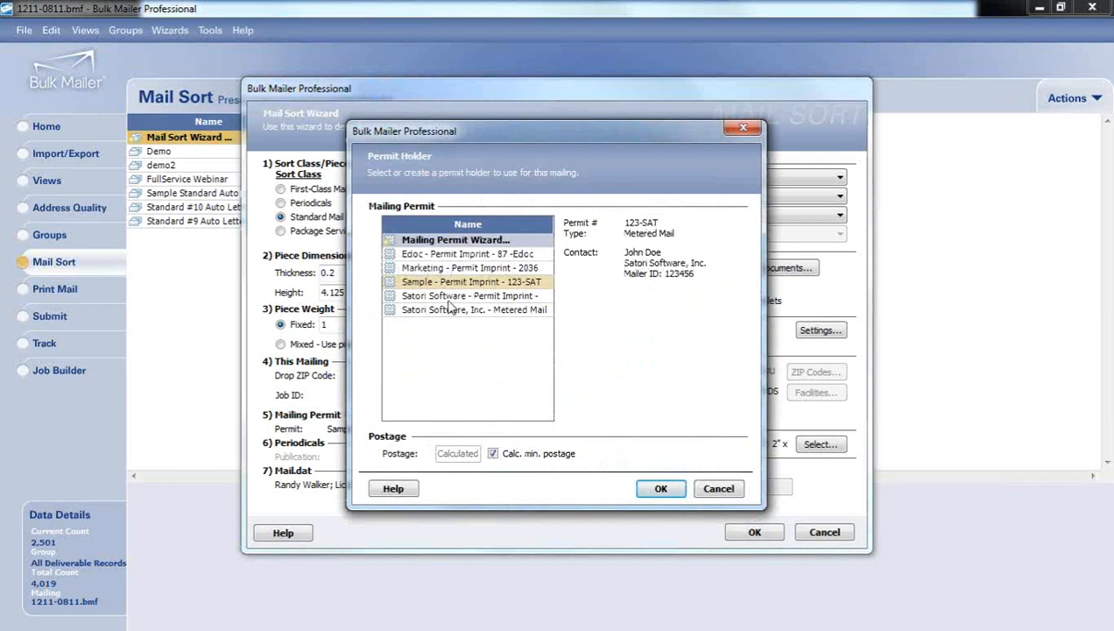
pyautogui.click(448, 298)
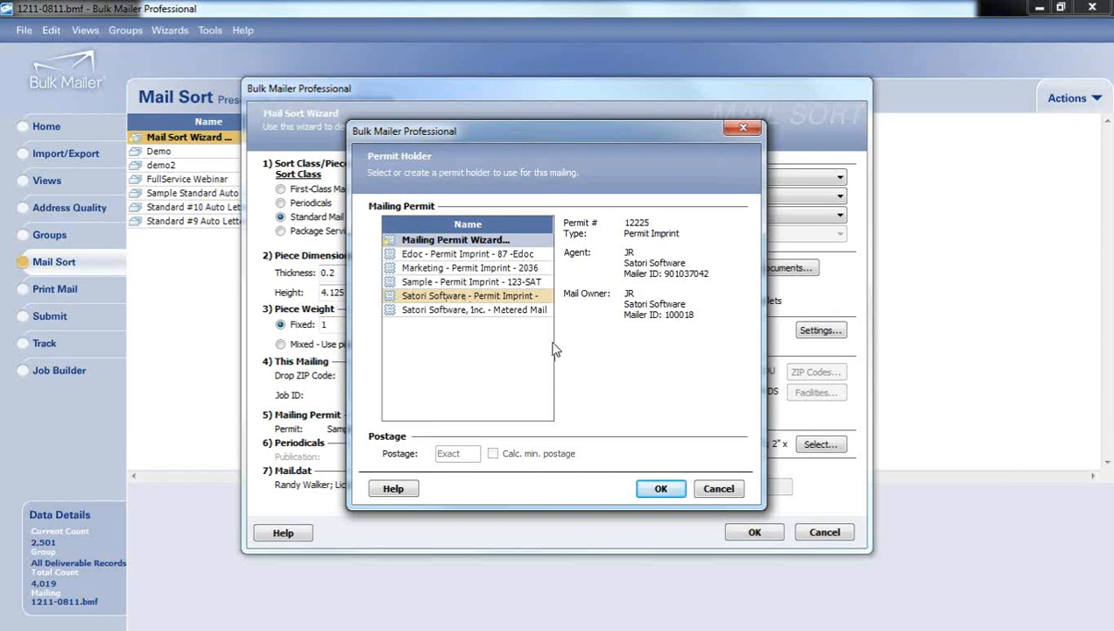
pyautogui.rightClick(465, 301)
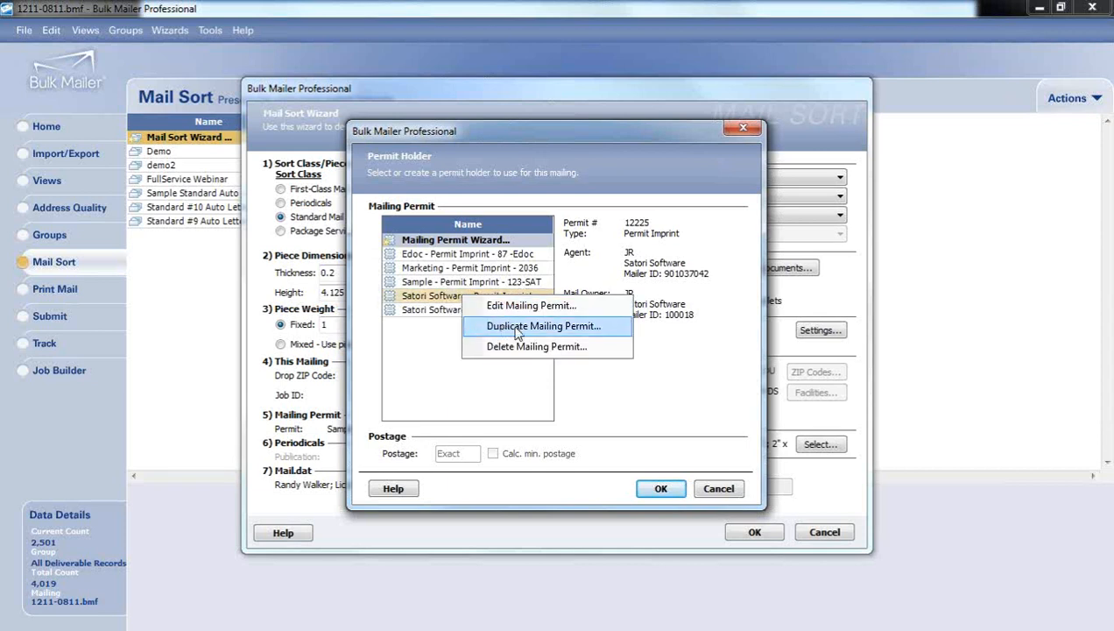
pyautogui.click(517, 329)
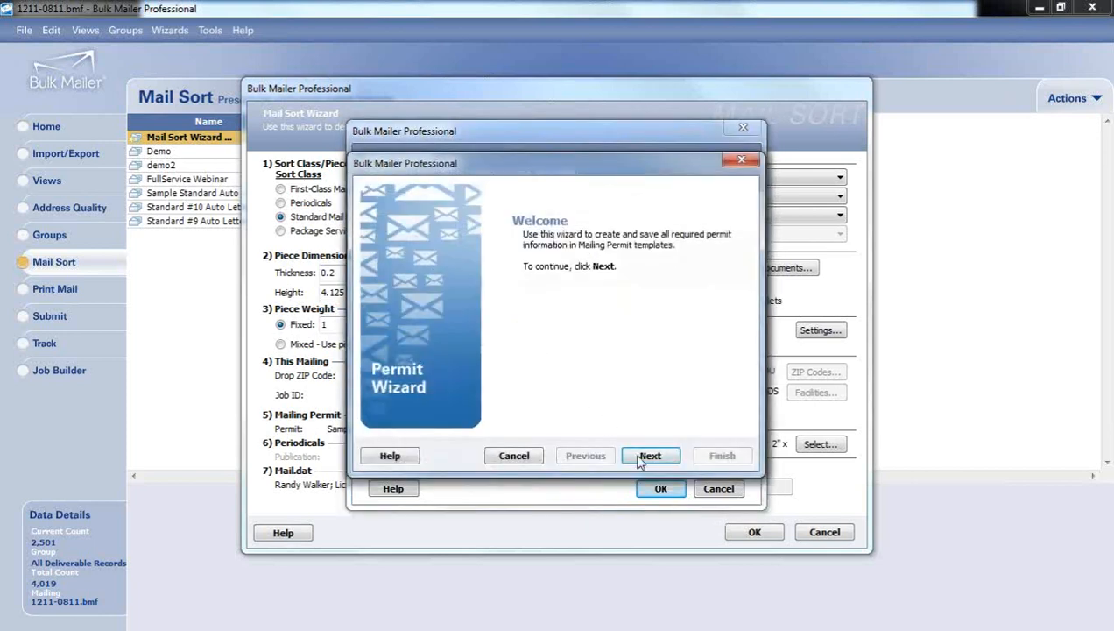
# - Keep the permit and mailing agent details and replace the mail owner's contact name
pyautogui.click(648, 456)
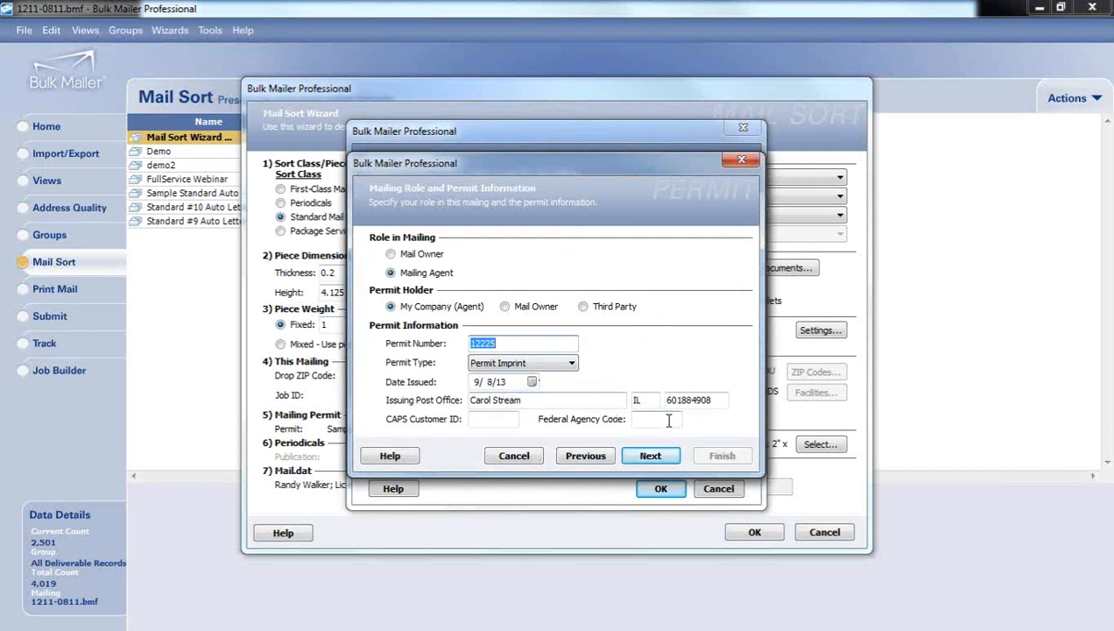
pyautogui.click(668, 456)
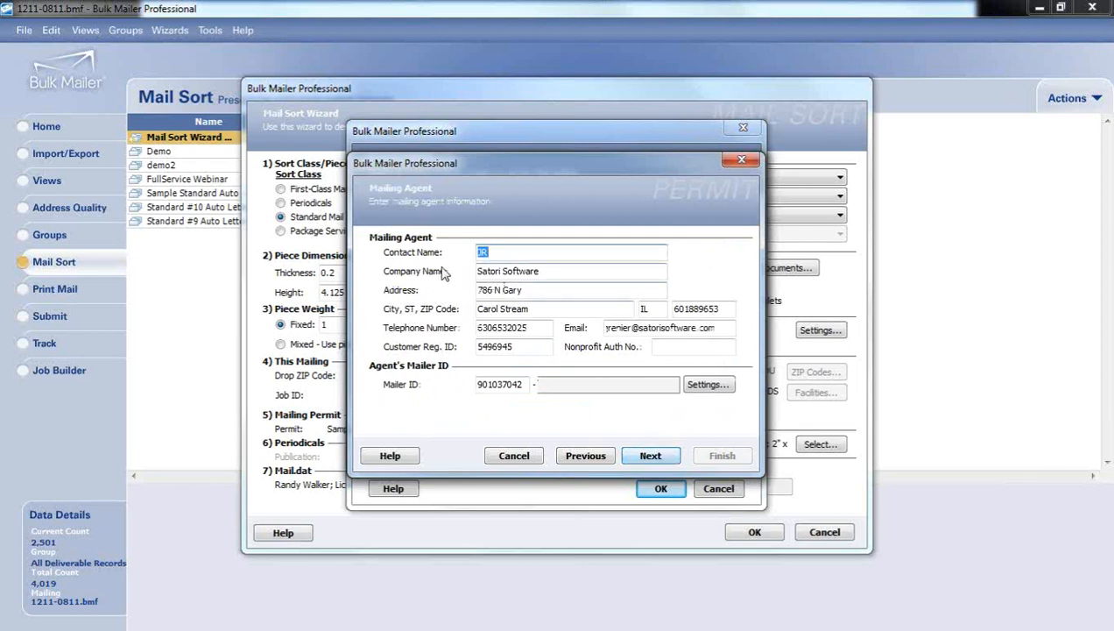
pyautogui.click(651, 462)
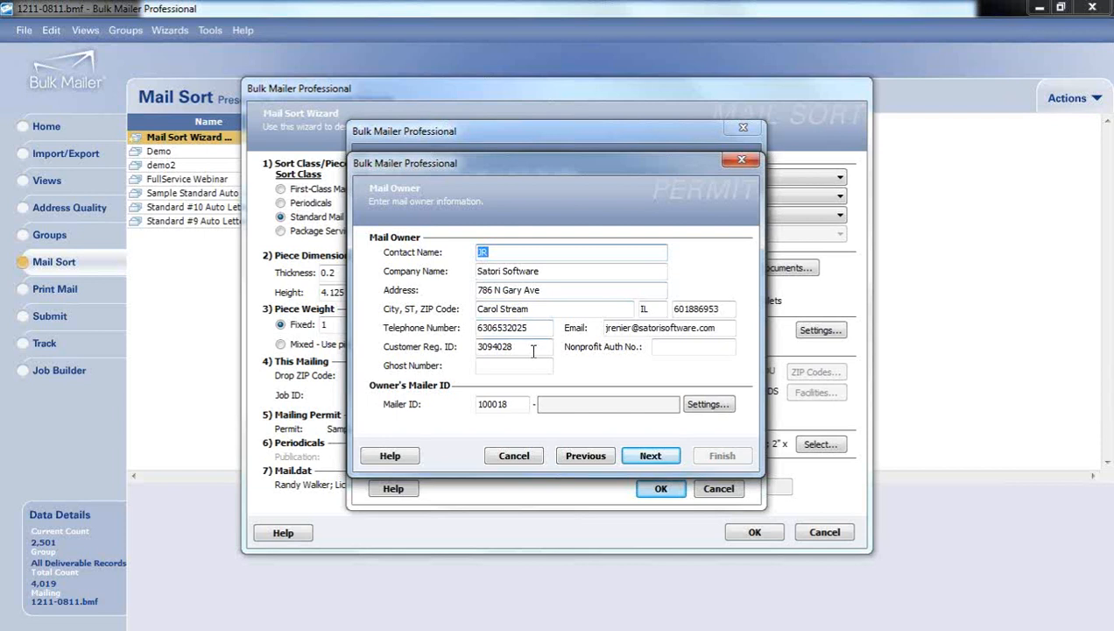
pyautogui.write('Roger')
pyautogui.click(647, 456)
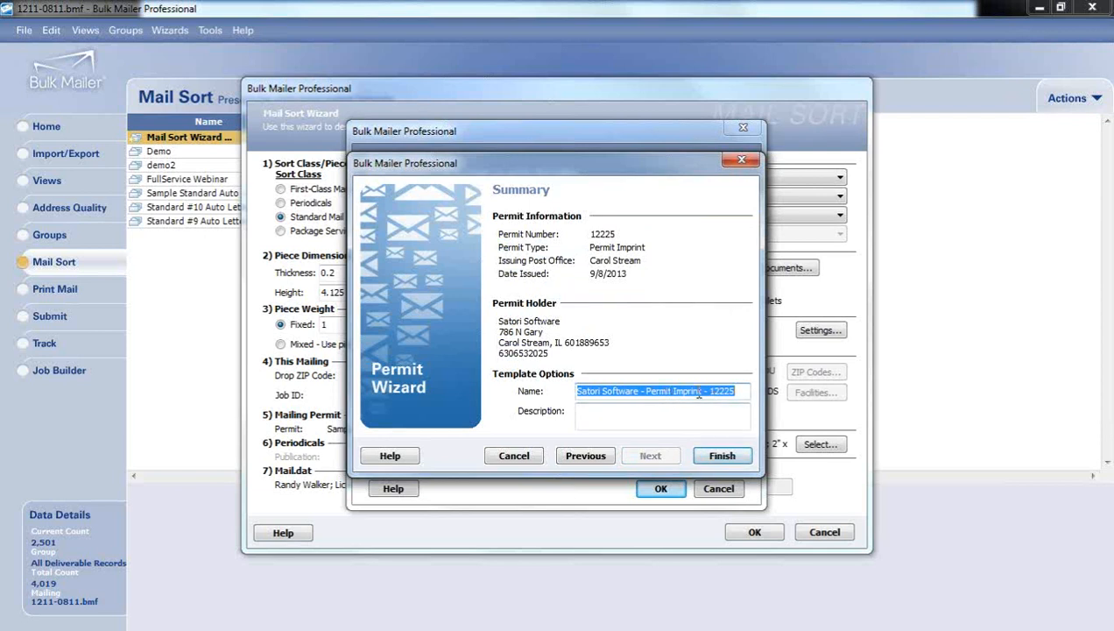
# - Save the permit with the mail owner's name replacing "Permit Imprint" in its title, and apply it before cancelling the mail sort
pyautogui.moveTo(702, 392); pyautogui.dragTo(647, 395)
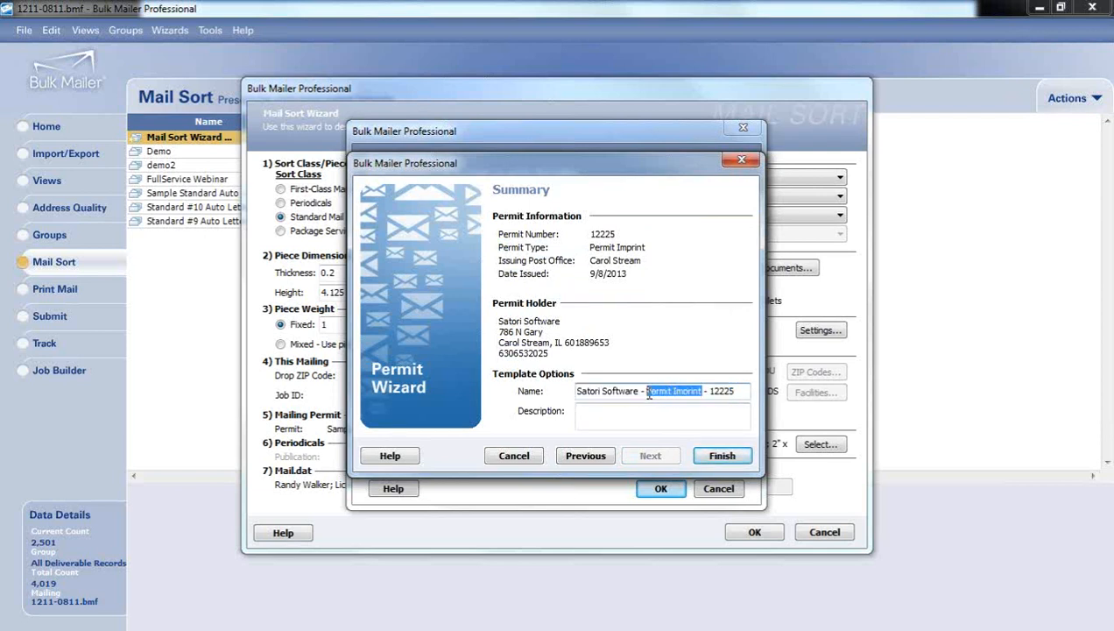
pyautogui.write('Roger')
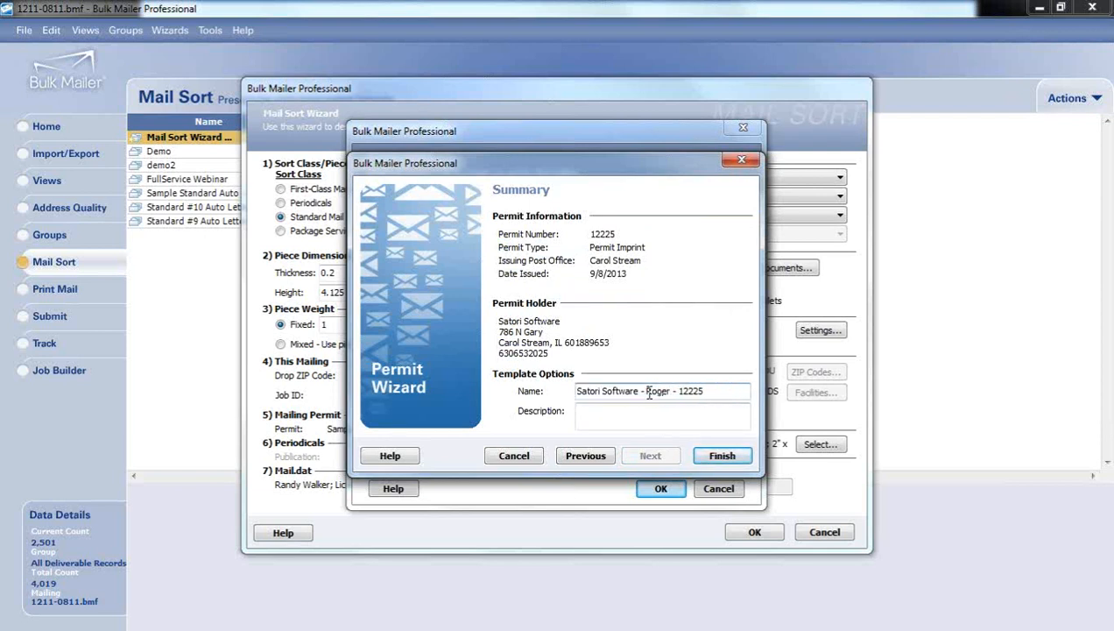
pyautogui.click(705, 455)
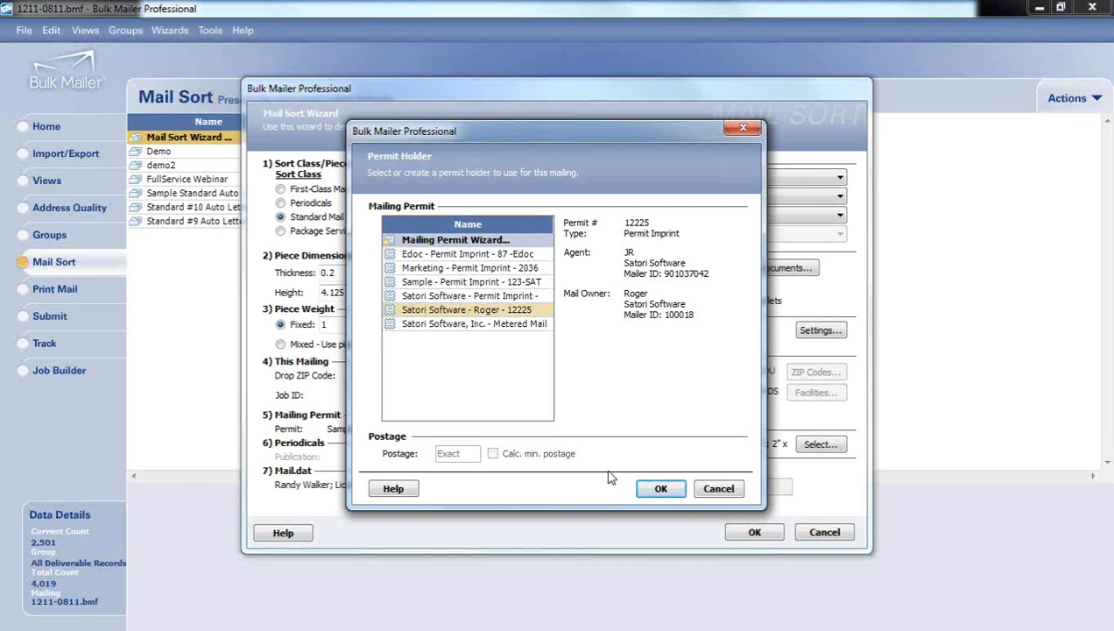
pyautogui.click(657, 488)
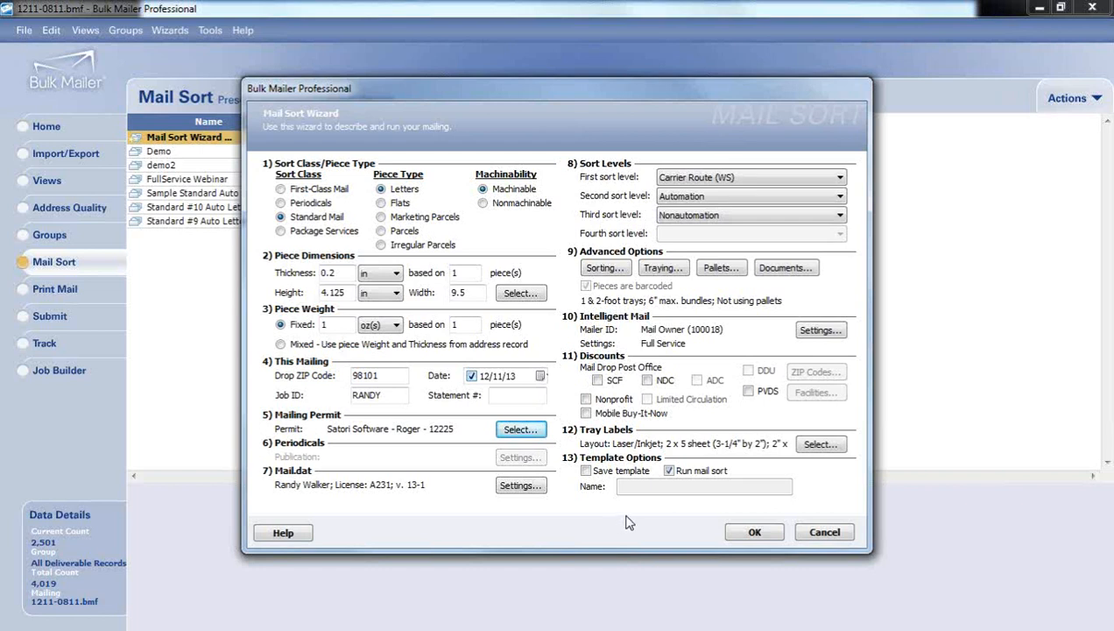
pyautogui.click(810, 531)
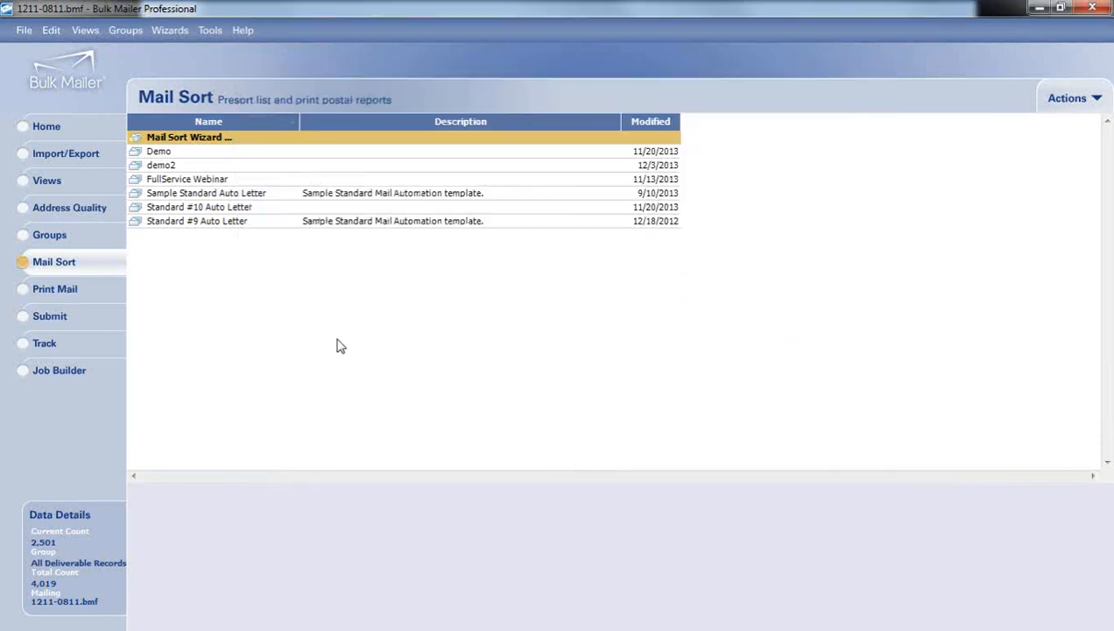
pyautogui.click(81, 154)
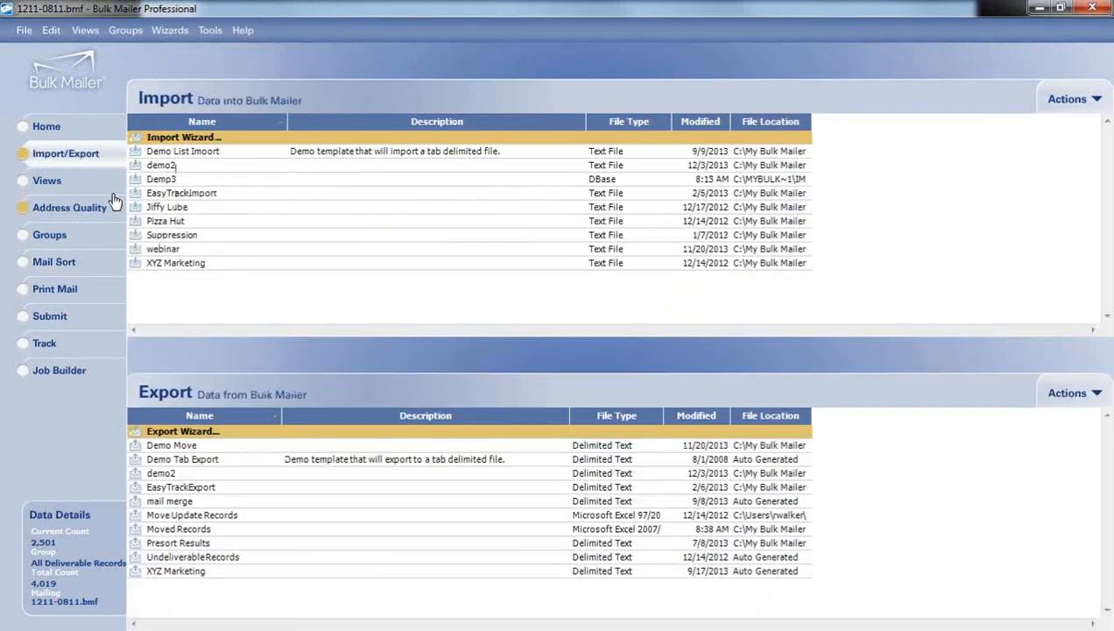
pyautogui.click(72, 182)
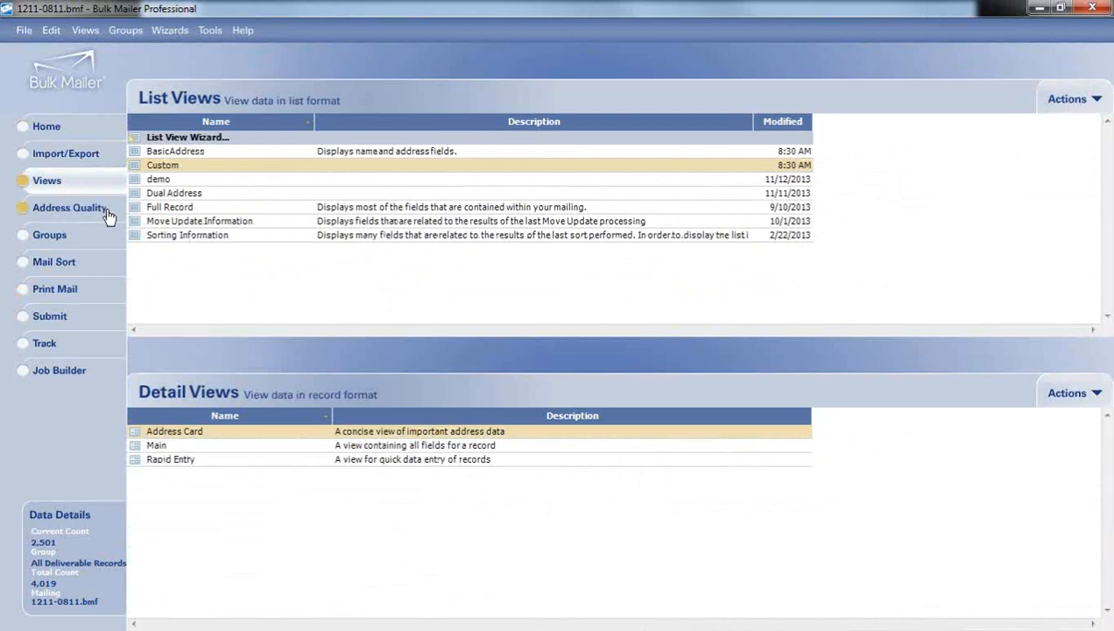
pyautogui.click(105, 209)
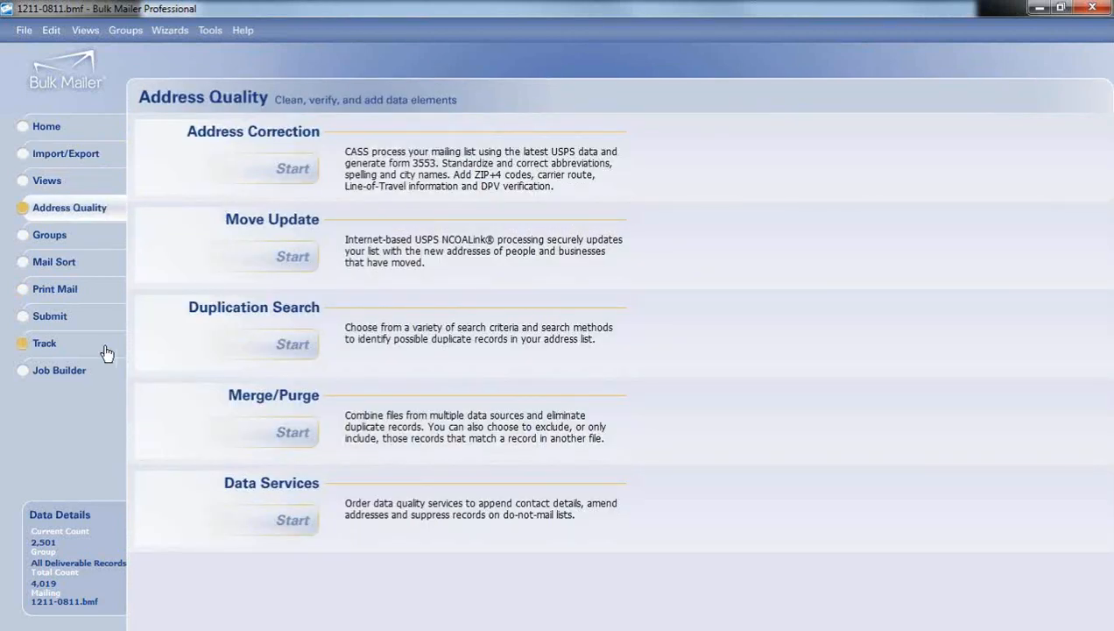
# - Review the Groups, Mail Sort, Print Mail, Submit and Track sections, including the available actions for the Standard #9 Auto Letter and Envelope (#10) templates
pyautogui.click(89, 242)
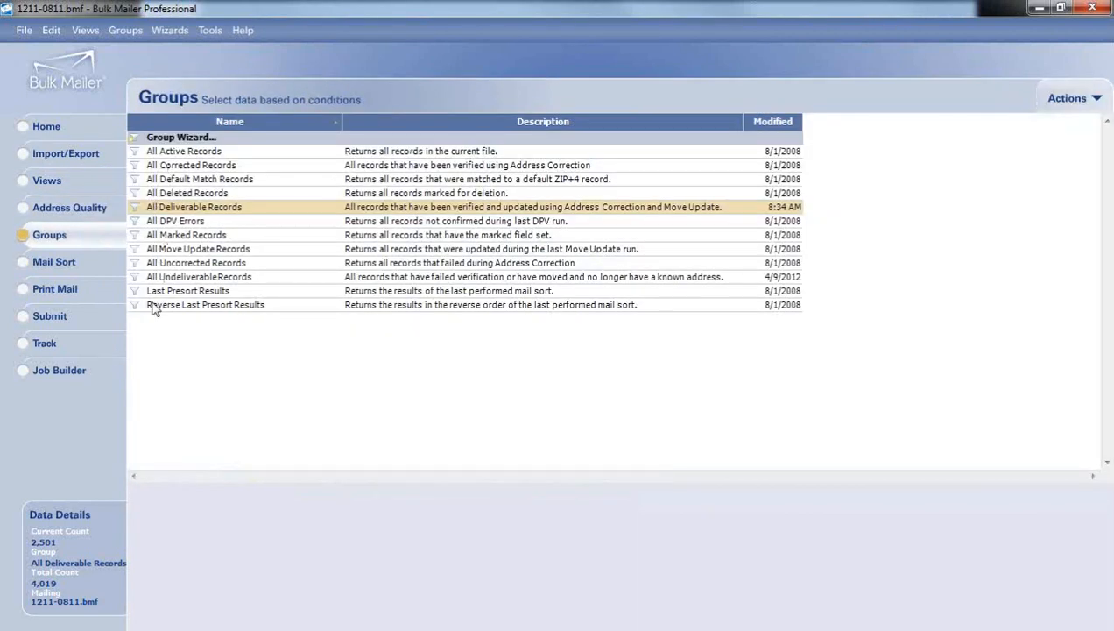
pyautogui.click(62, 264)
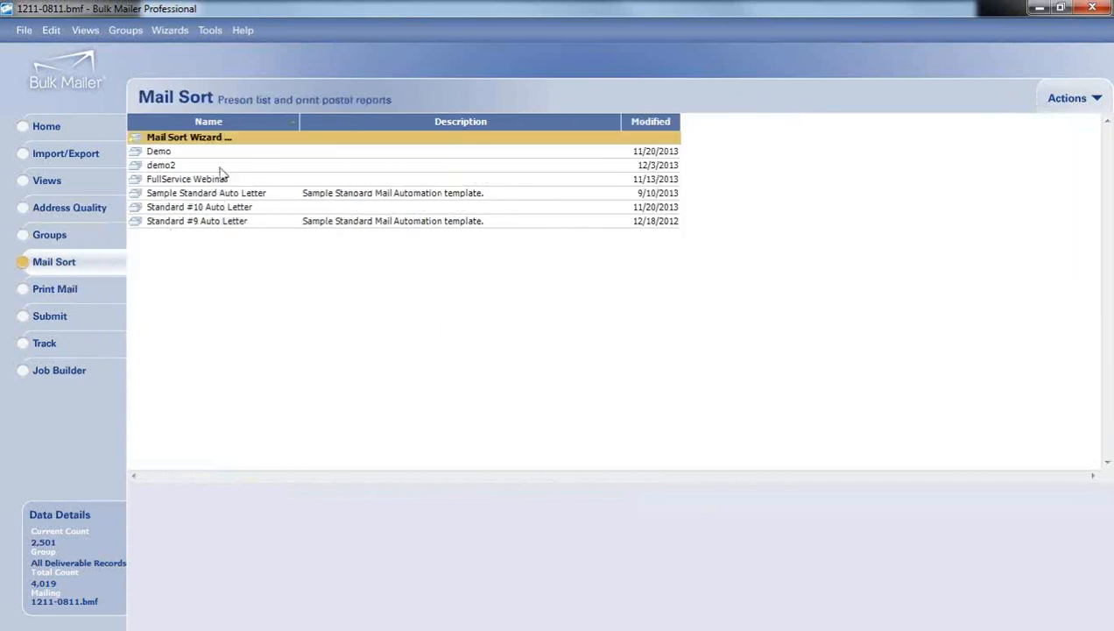
pyautogui.rightClick(200, 226)
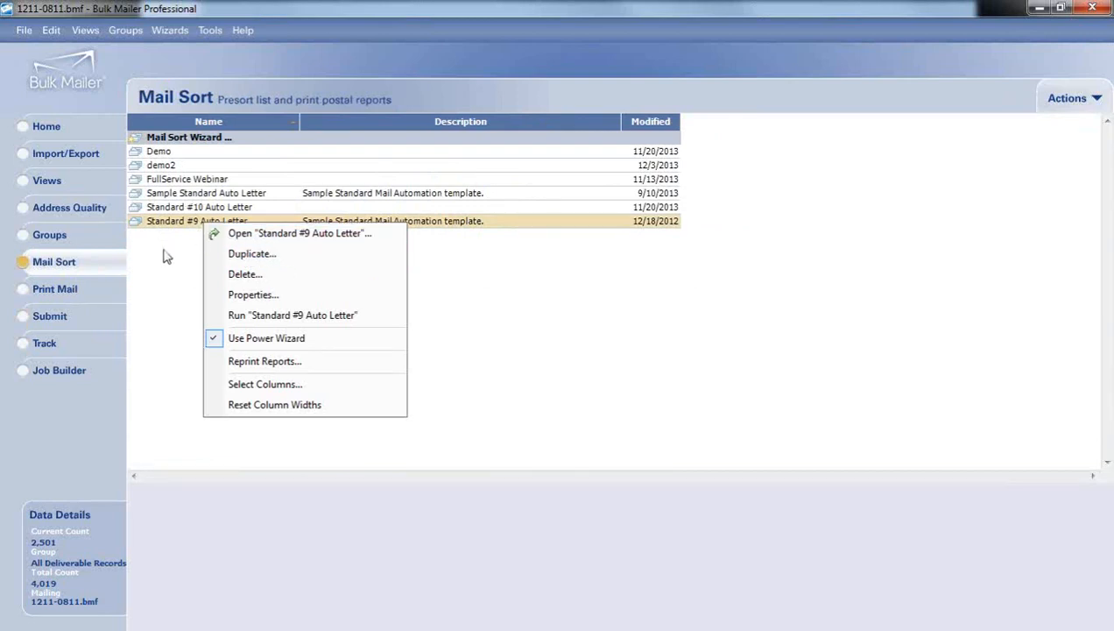
pyautogui.click(151, 399)
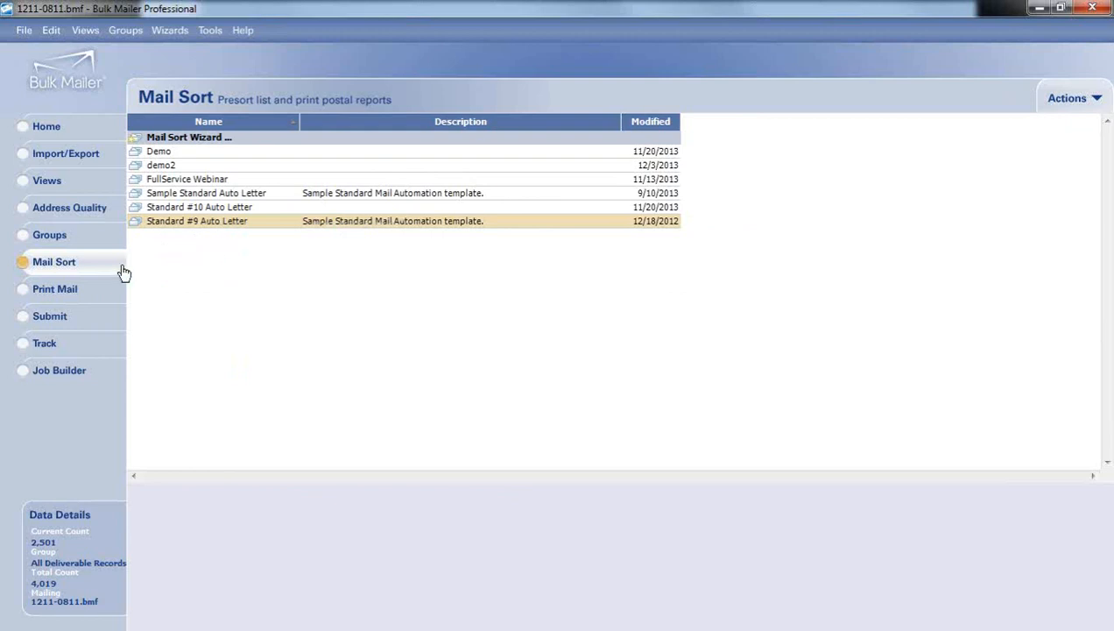
pyautogui.click(75, 290)
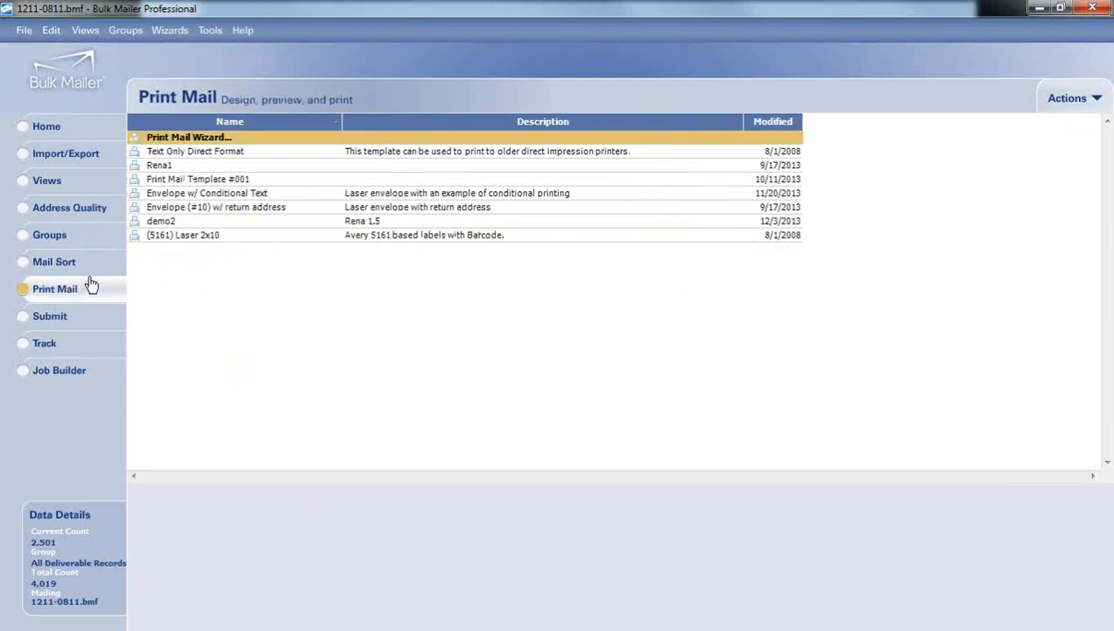
pyautogui.rightClick(194, 213)
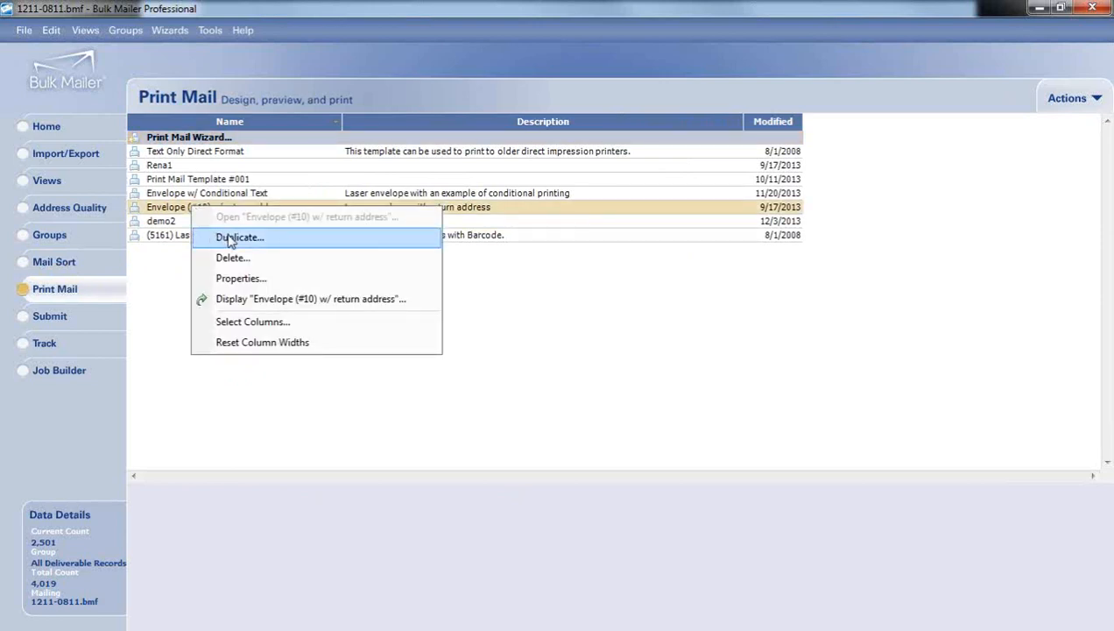
pyautogui.click(155, 284)
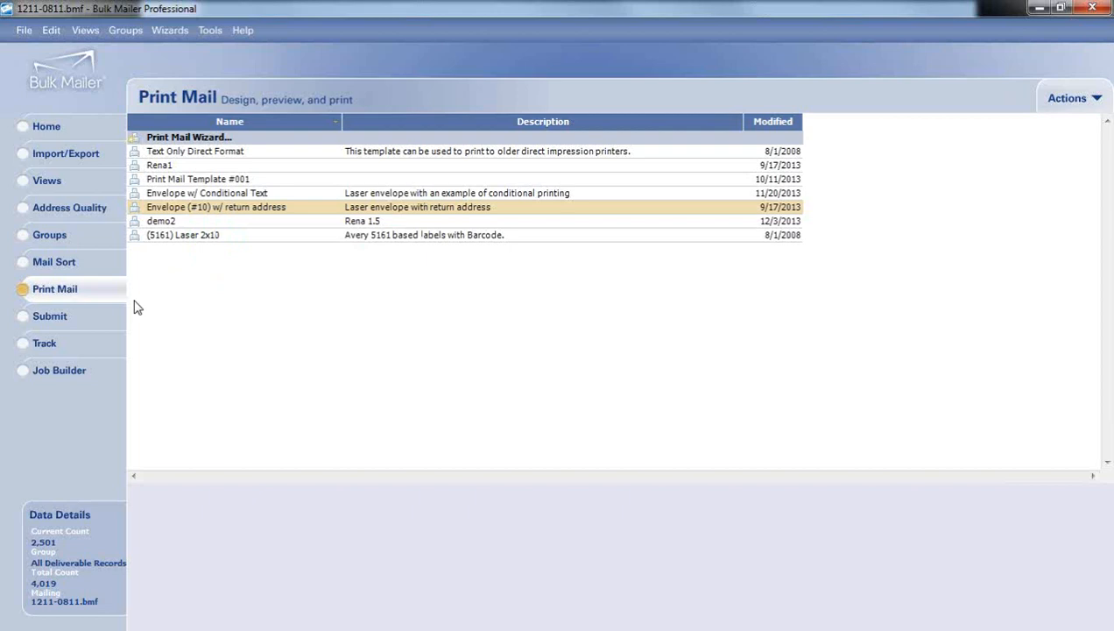
pyautogui.click(73, 326)
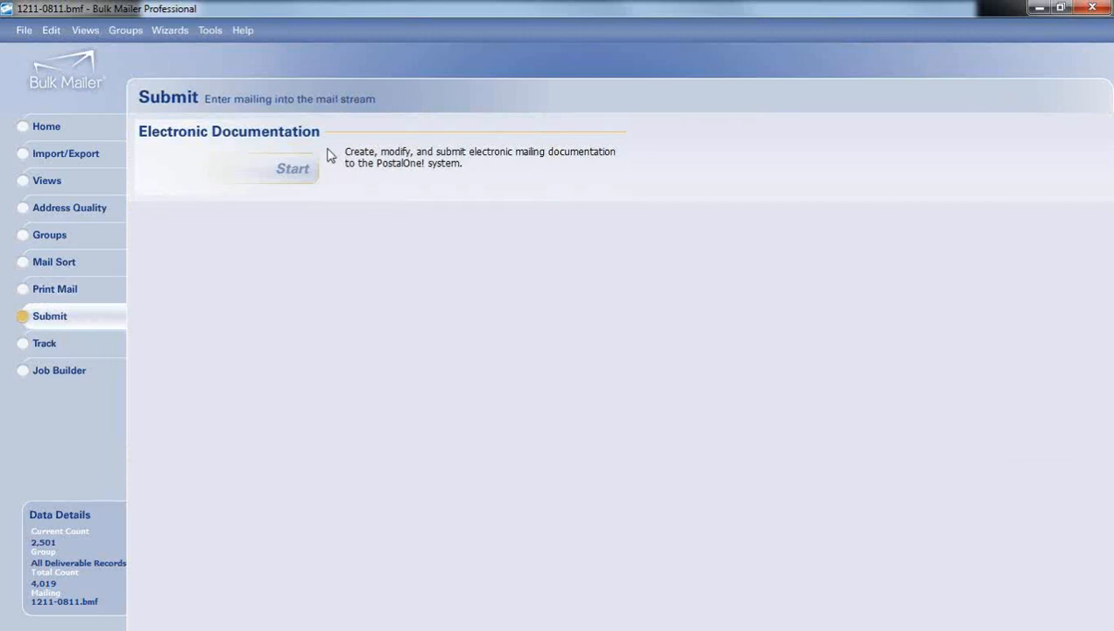
pyautogui.click(80, 347)
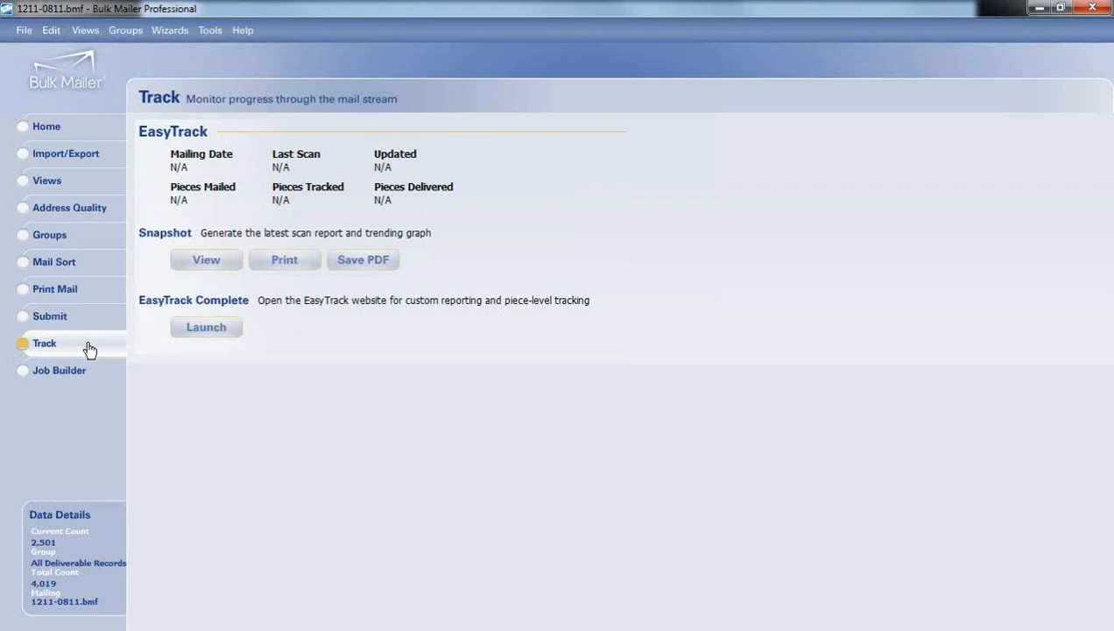
# - Create a new Job Builder job named Demo and start its Choose a Mailing task
pyautogui.click(77, 371)
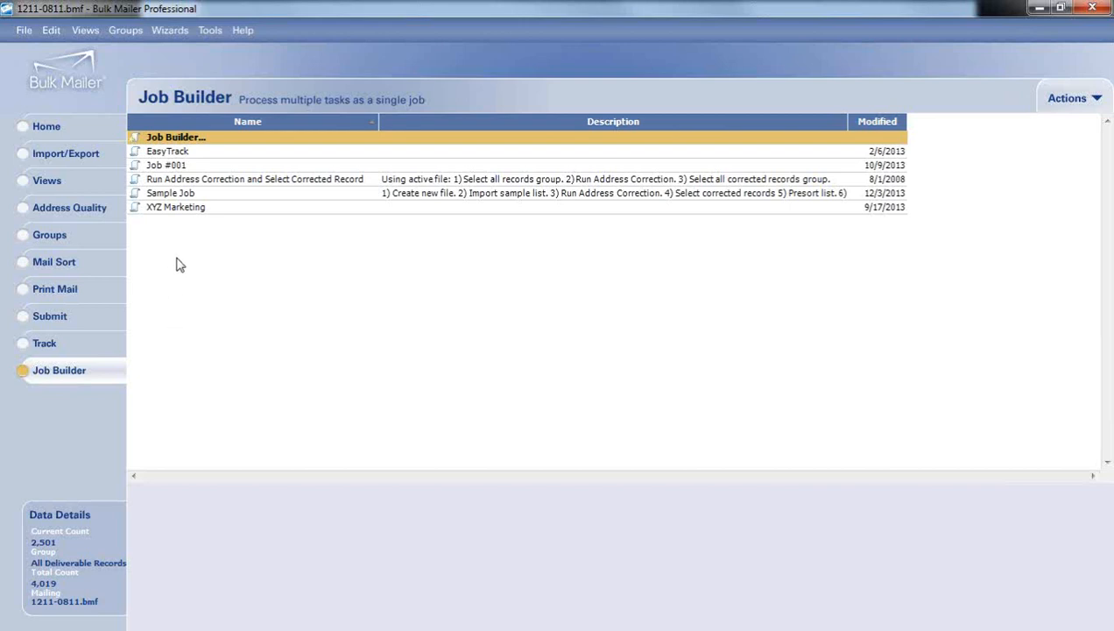
pyautogui.doubleClick(176, 138)
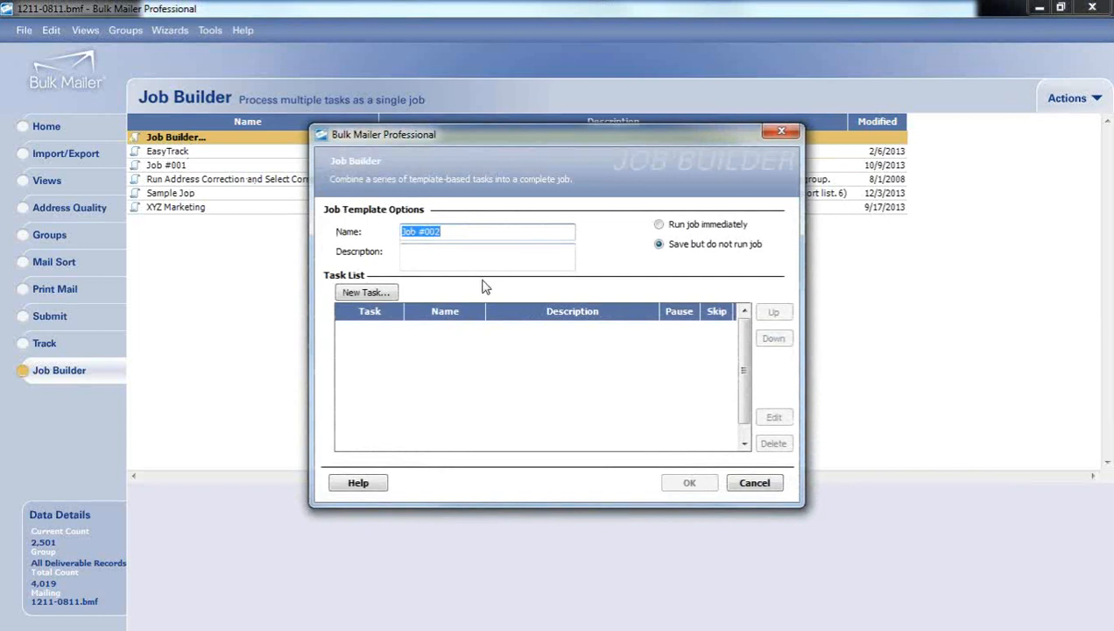
pyautogui.write('Demo')
pyautogui.click(451, 251)
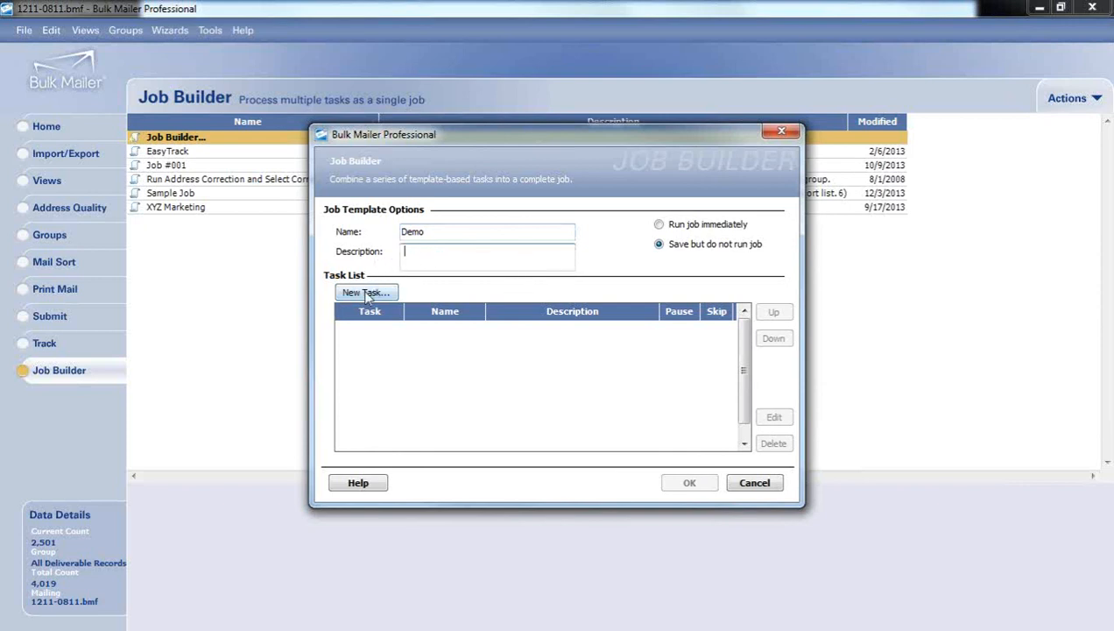
pyautogui.click(362, 295)
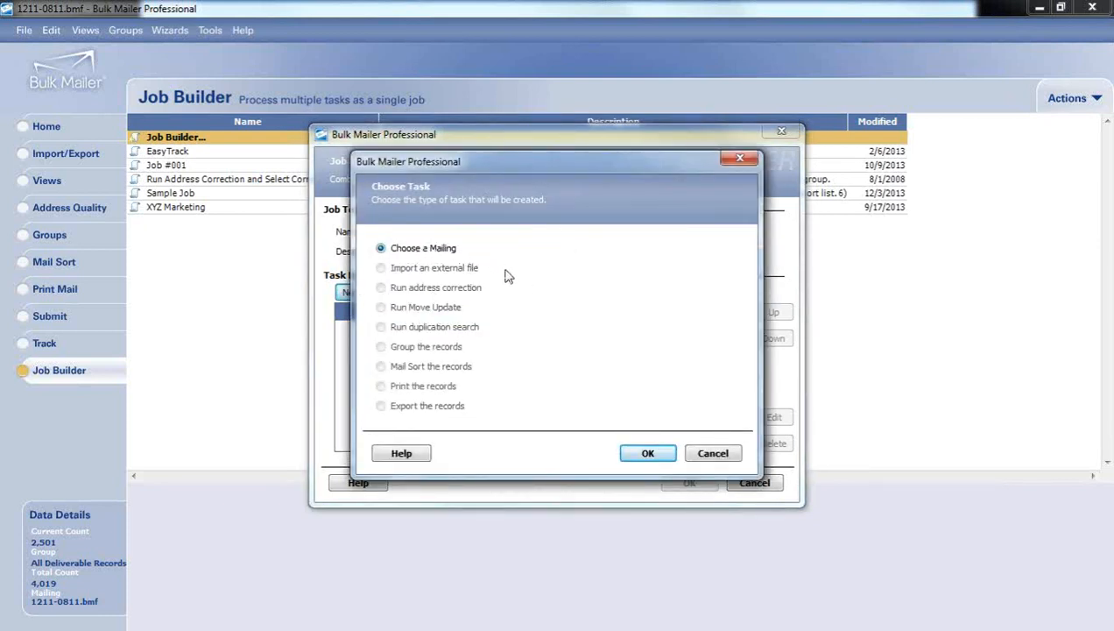
pyautogui.click(639, 460)
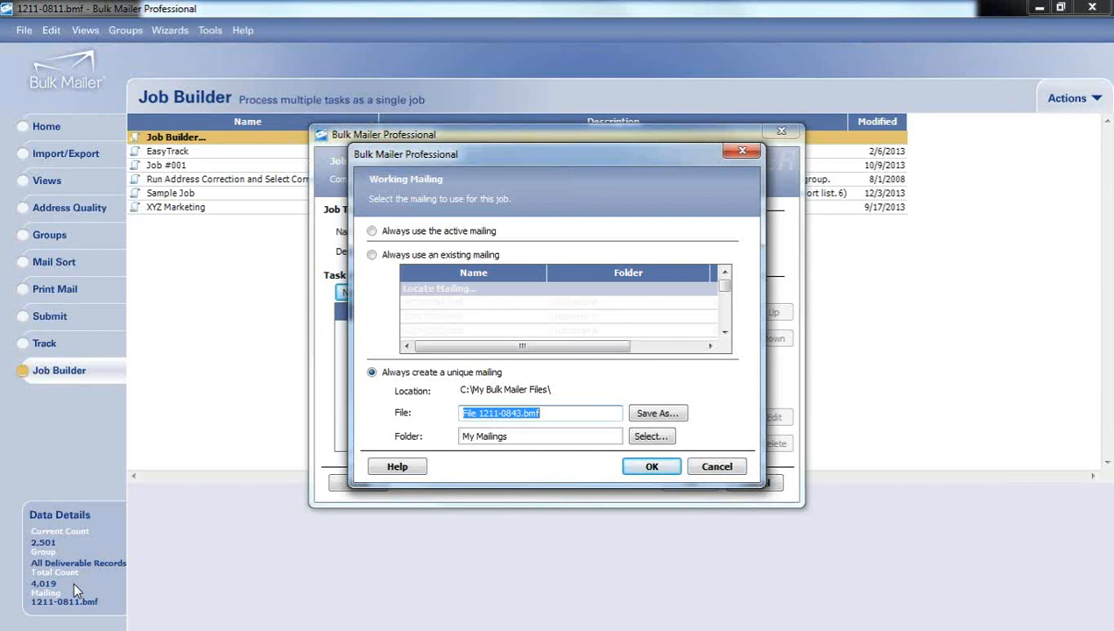
pyautogui.click(371, 231)
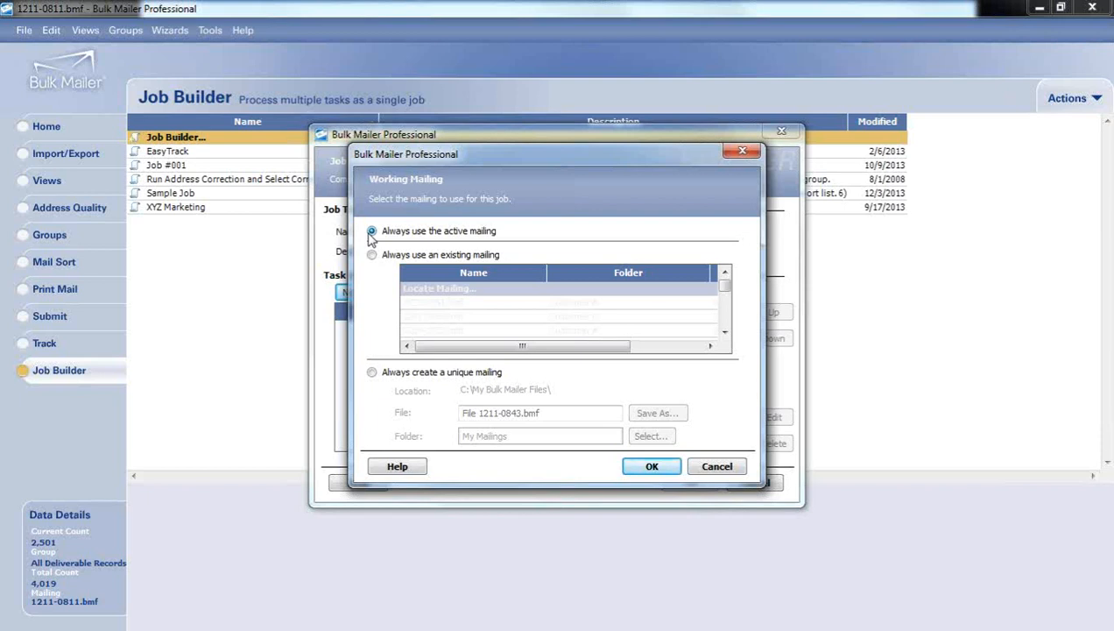
pyautogui.click(447, 257)
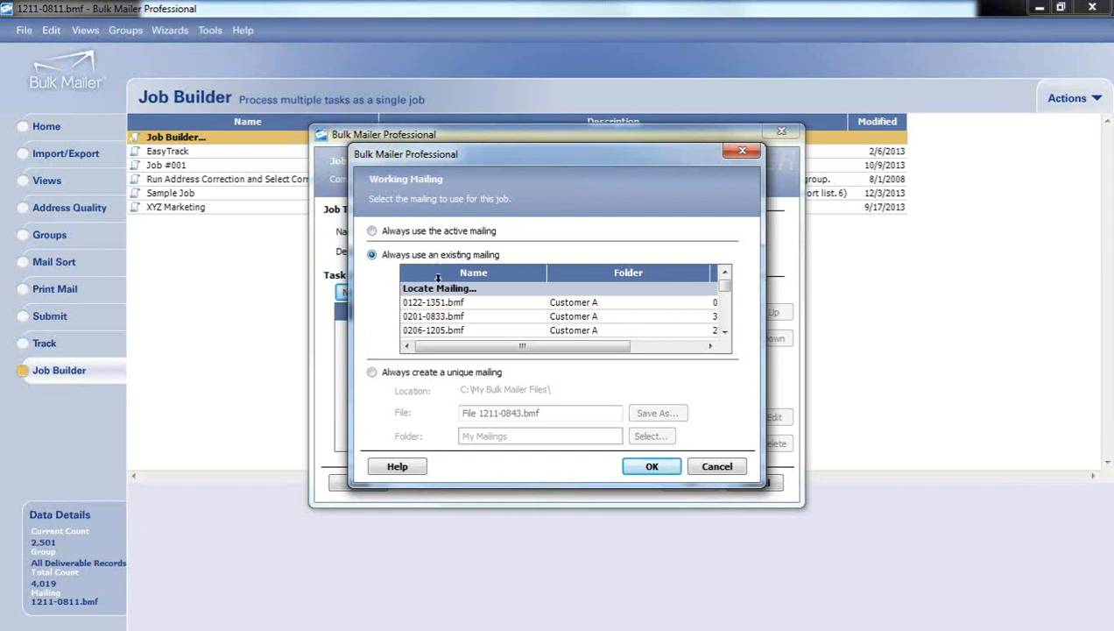
pyautogui.click(442, 317)
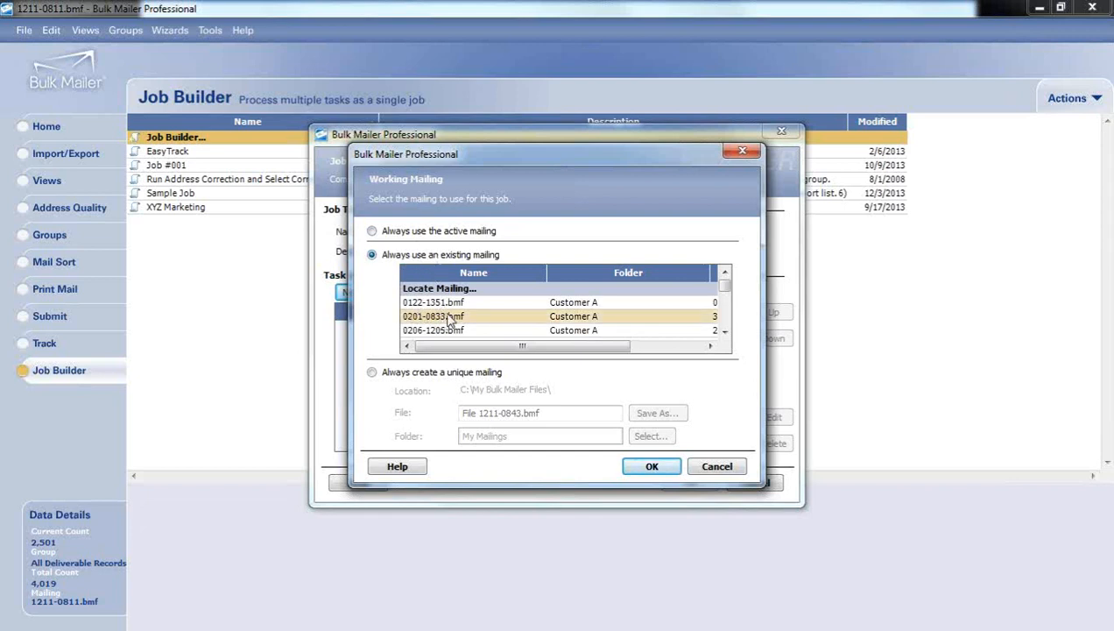
pyautogui.scroll(-5, 451, 321)
pyautogui.scroll(5, 455, 322)
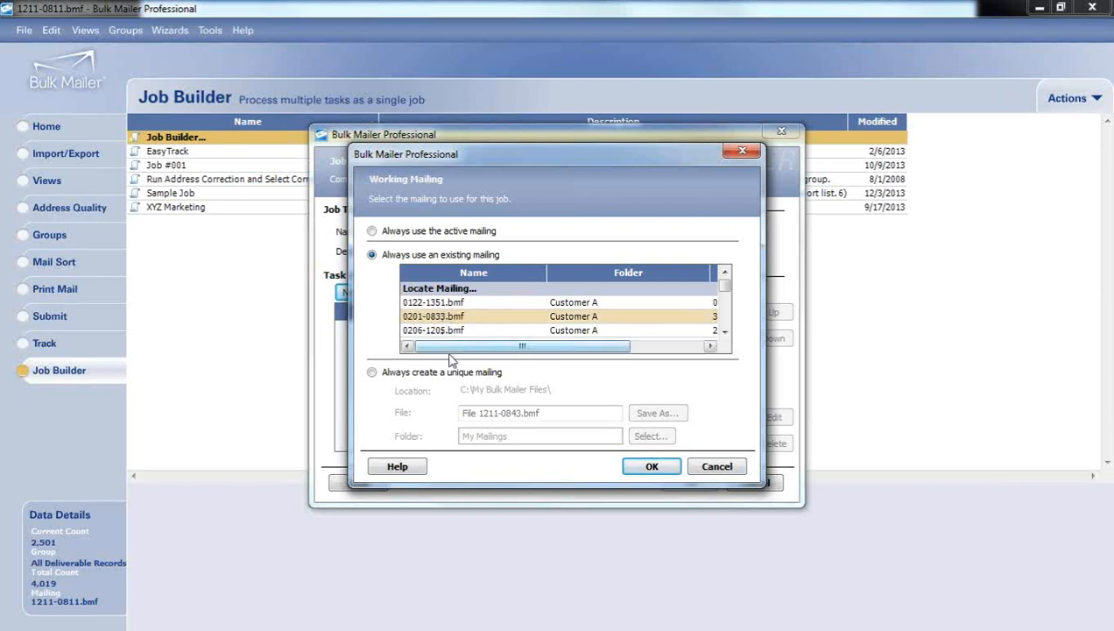
# - Set the mailing task to always create a unique mailing in the My Mailings folder and add it to the job
pyautogui.click(404, 377)
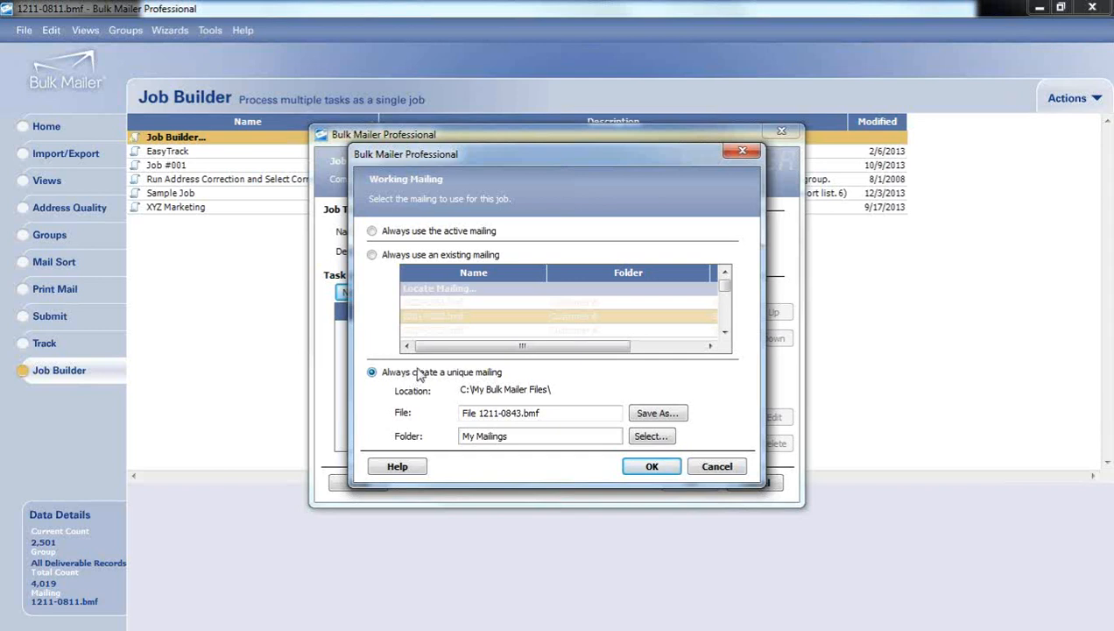
pyautogui.click(651, 468)
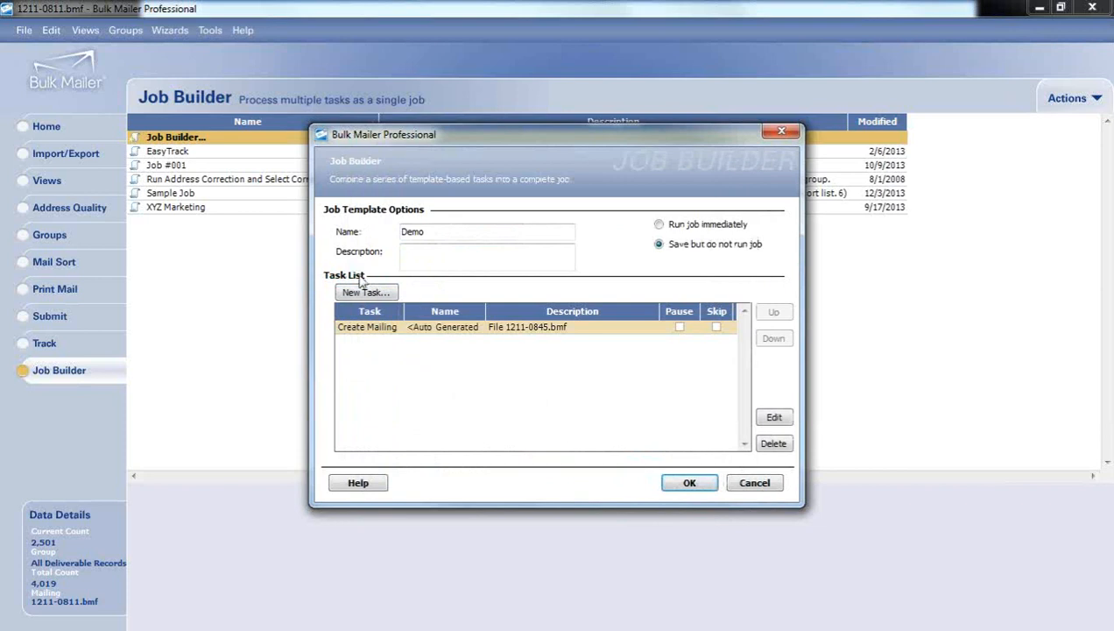
# - Add an external file import task using the Demo List Import template, keeping its source file, tab delimiter, field mapping and saved template settings
pyautogui.click(365, 293)
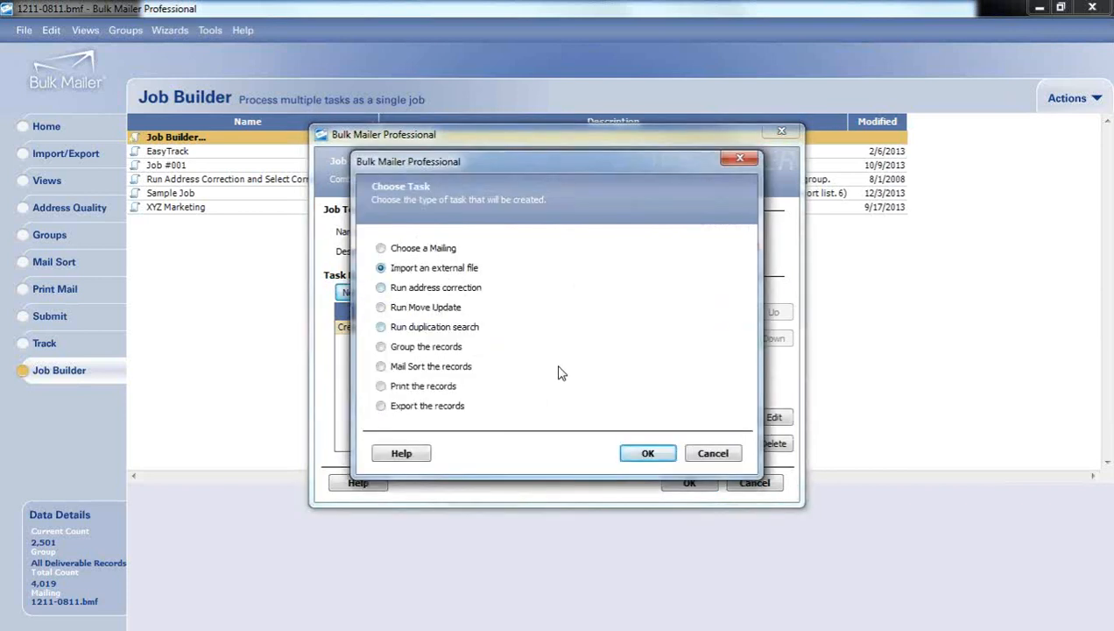
pyautogui.click(628, 453)
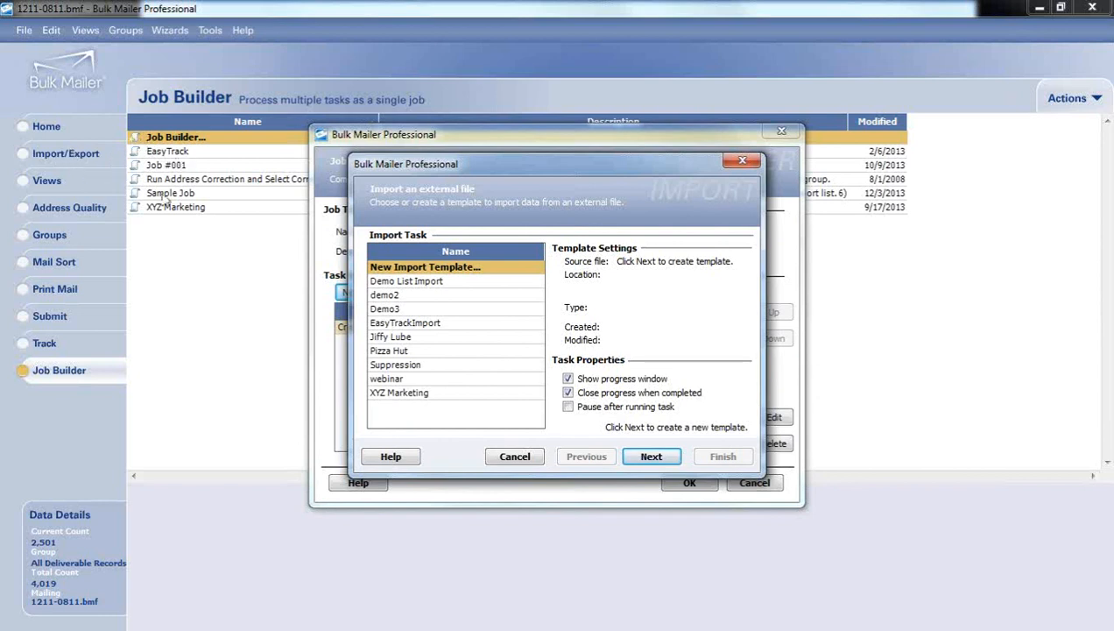
pyautogui.click(400, 282)
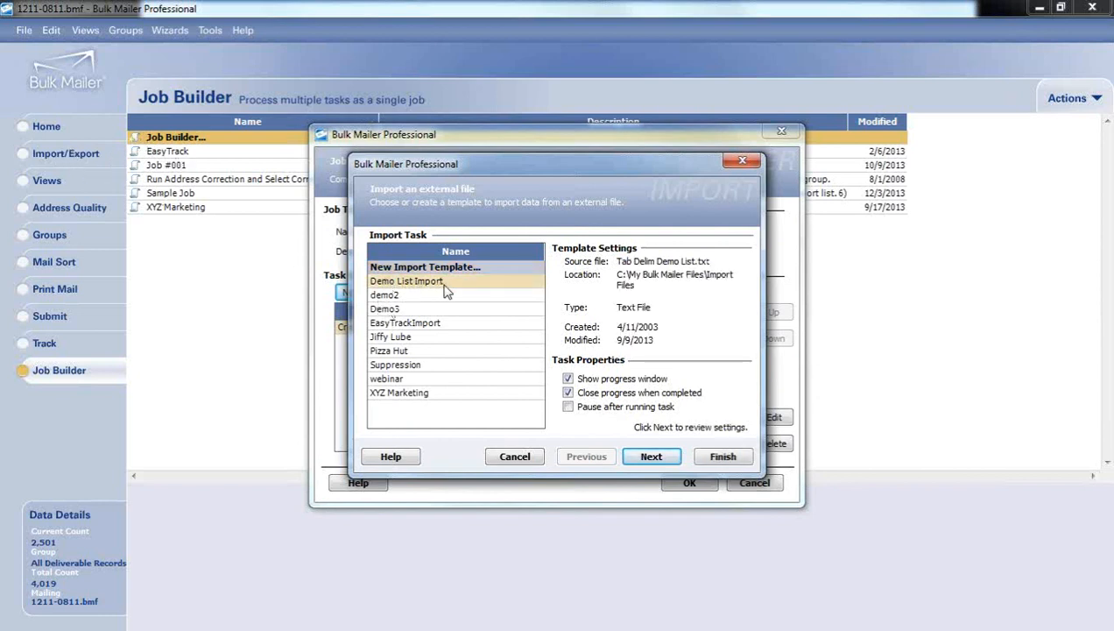
pyautogui.click(648, 459)
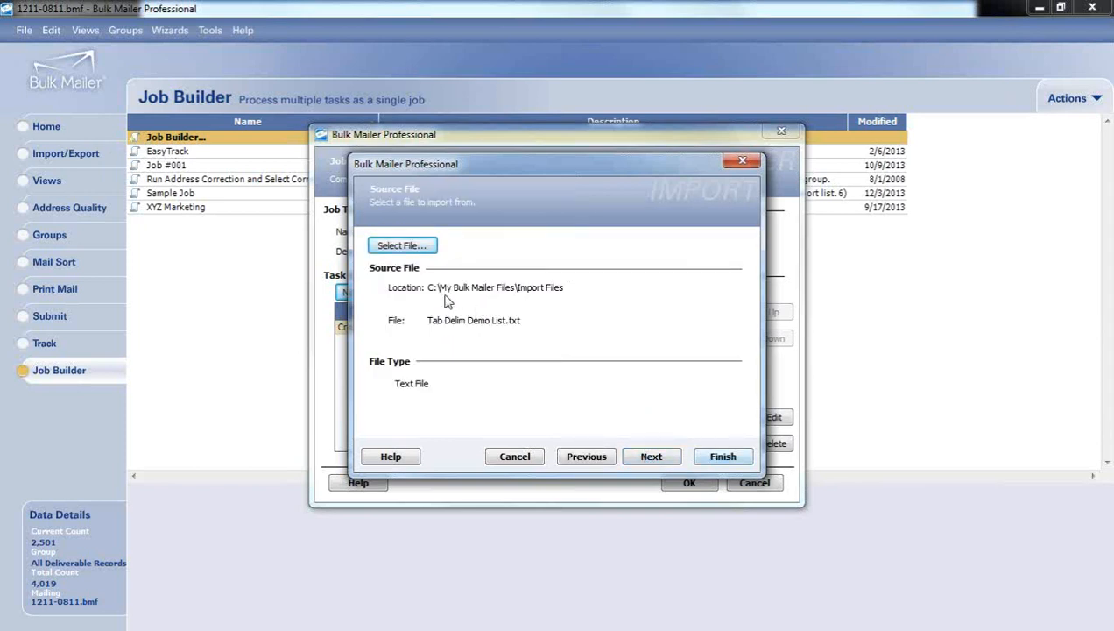
pyautogui.click(637, 455)
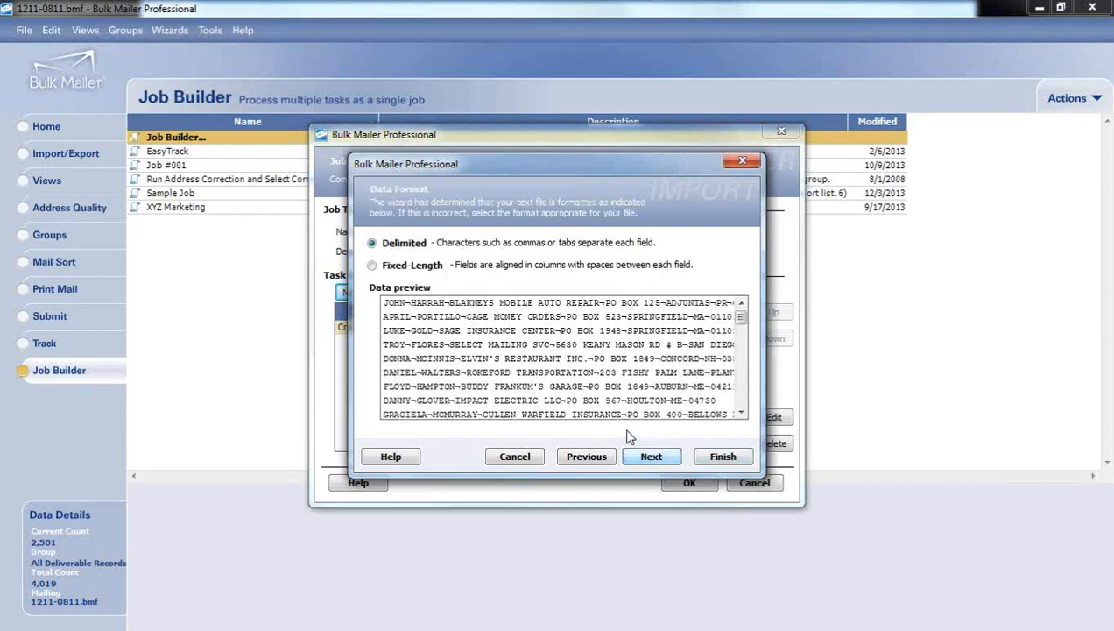
pyautogui.click(638, 459)
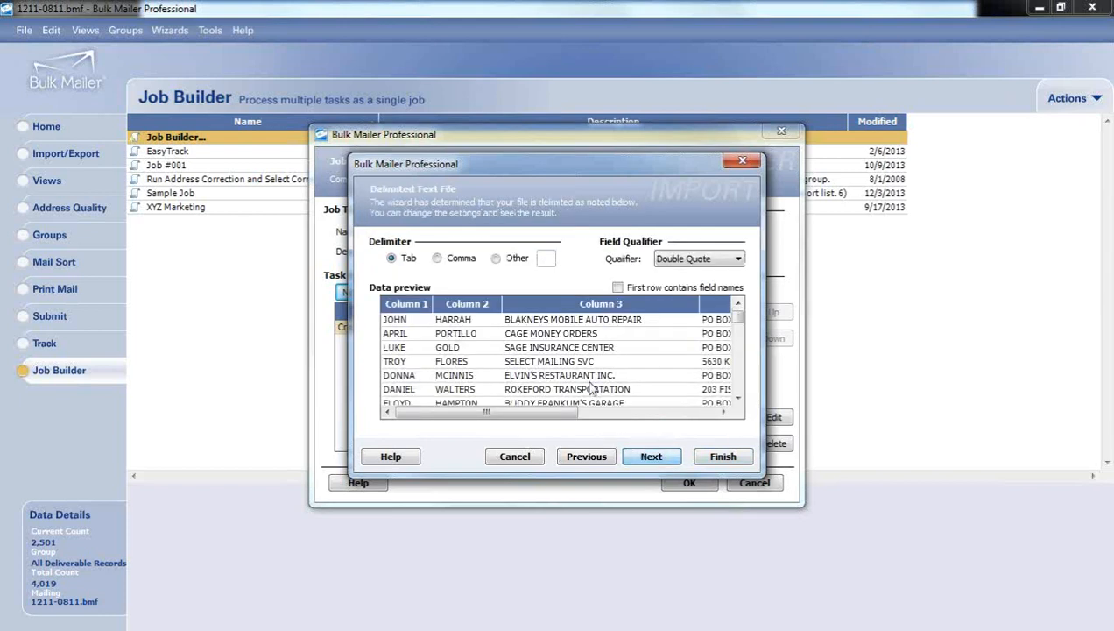
pyautogui.click(649, 459)
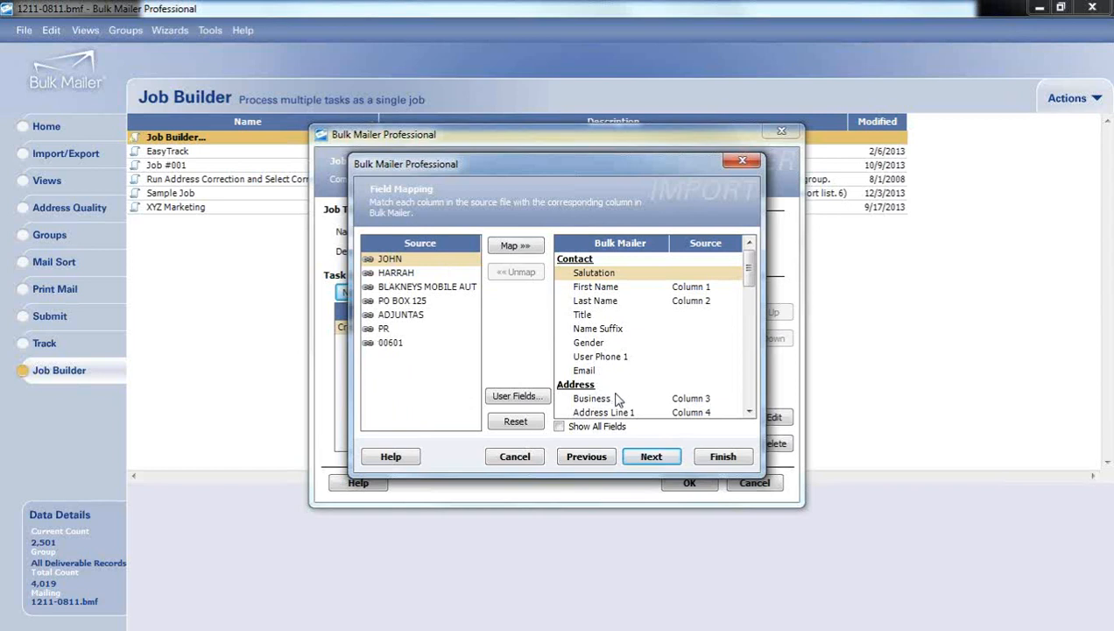
pyautogui.click(651, 456)
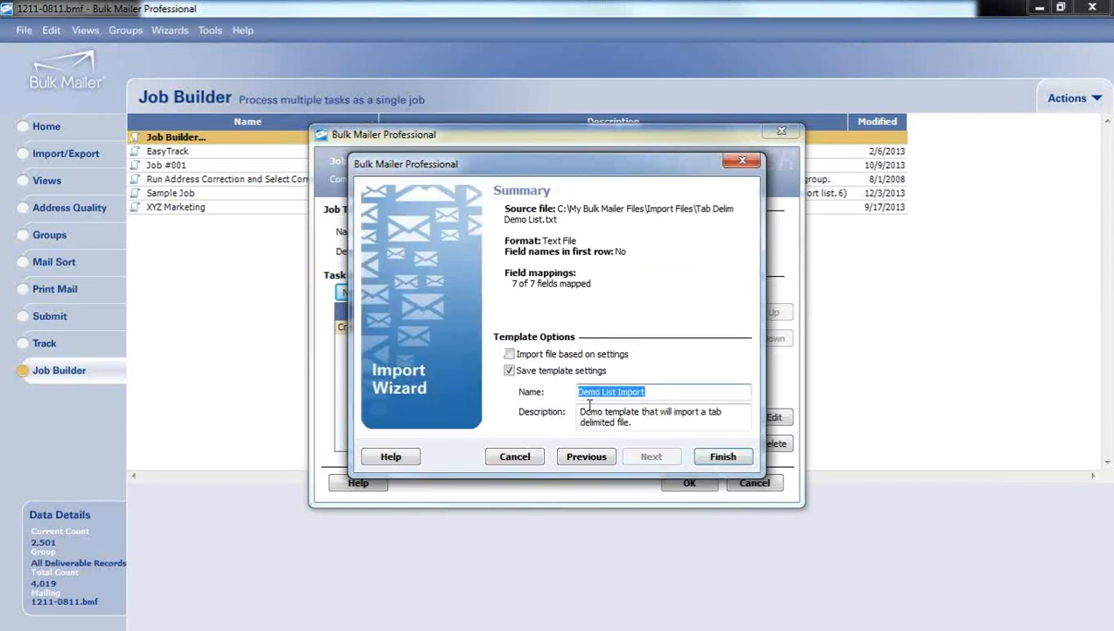
pyautogui.click(724, 456)
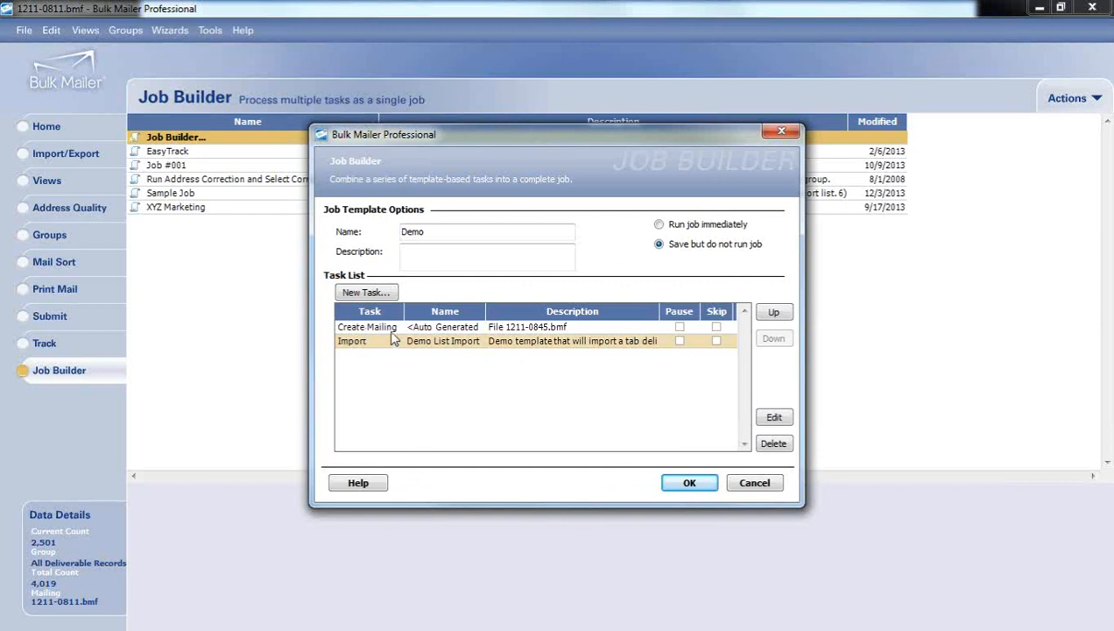
# - Add a Move Update task with automatic report preview, the saved sign-on and the Process List option
pyautogui.click(382, 296)
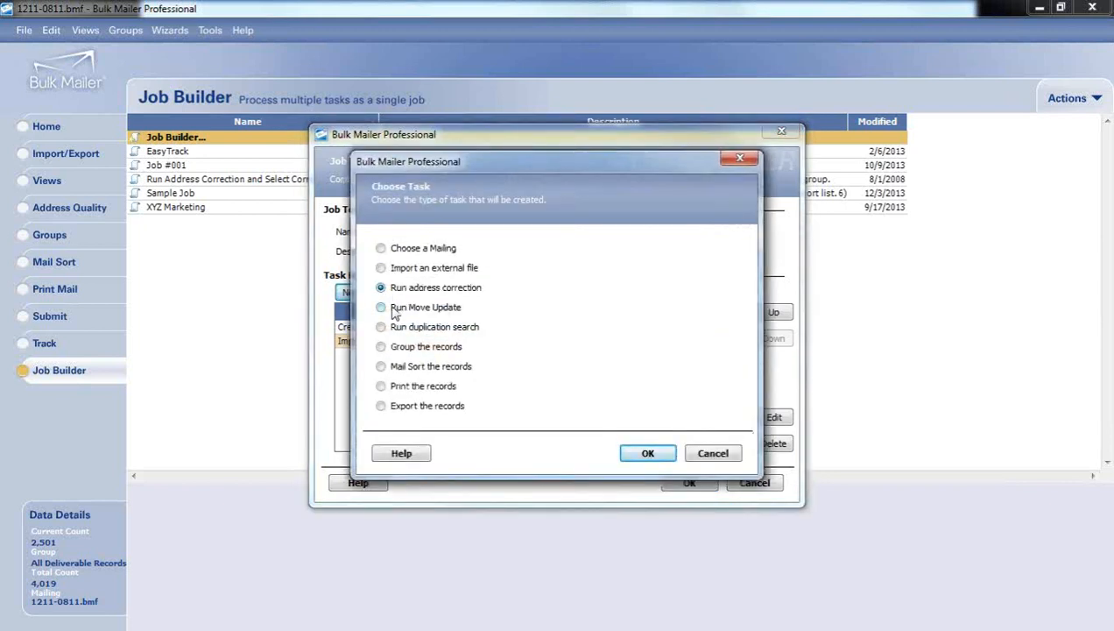
pyautogui.click(622, 451)
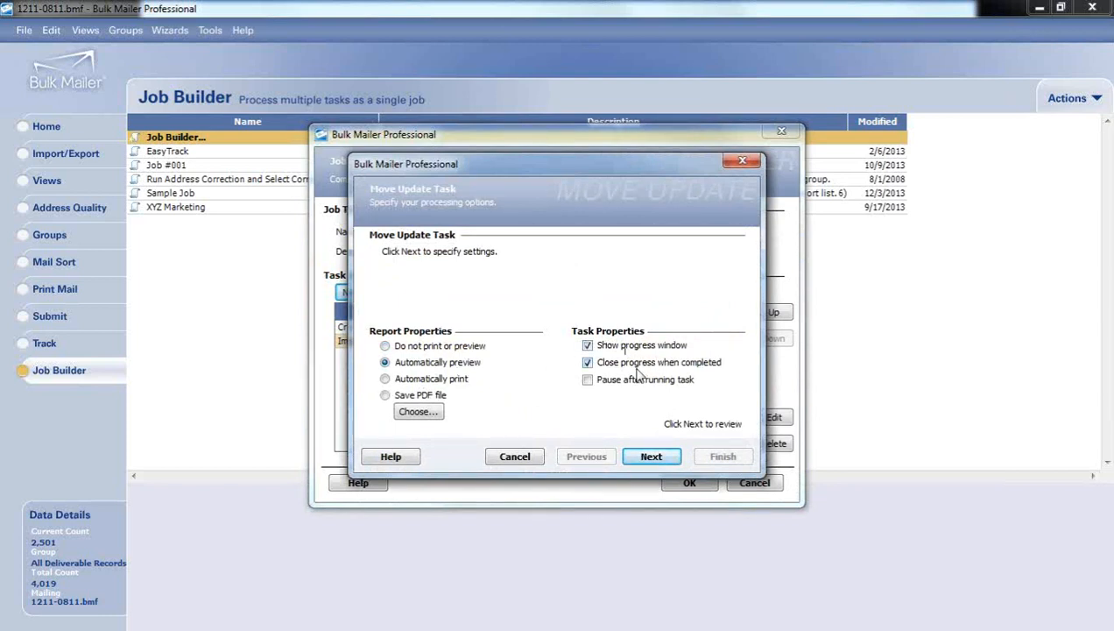
pyautogui.click(648, 459)
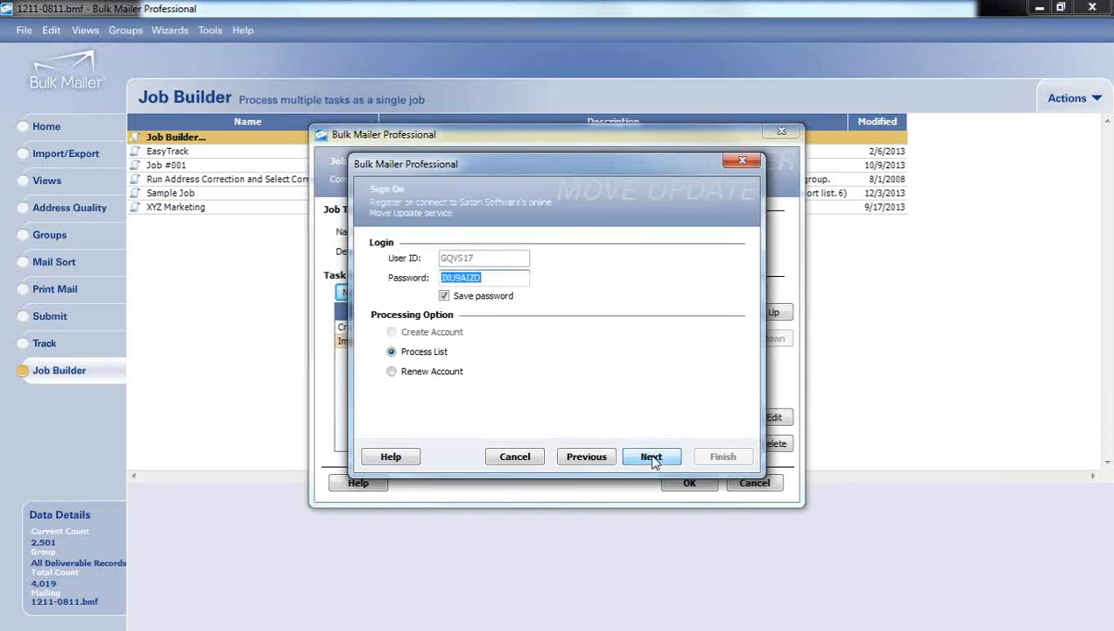
pyautogui.click(651, 457)
pyautogui.click(652, 456)
pyautogui.click(722, 455)
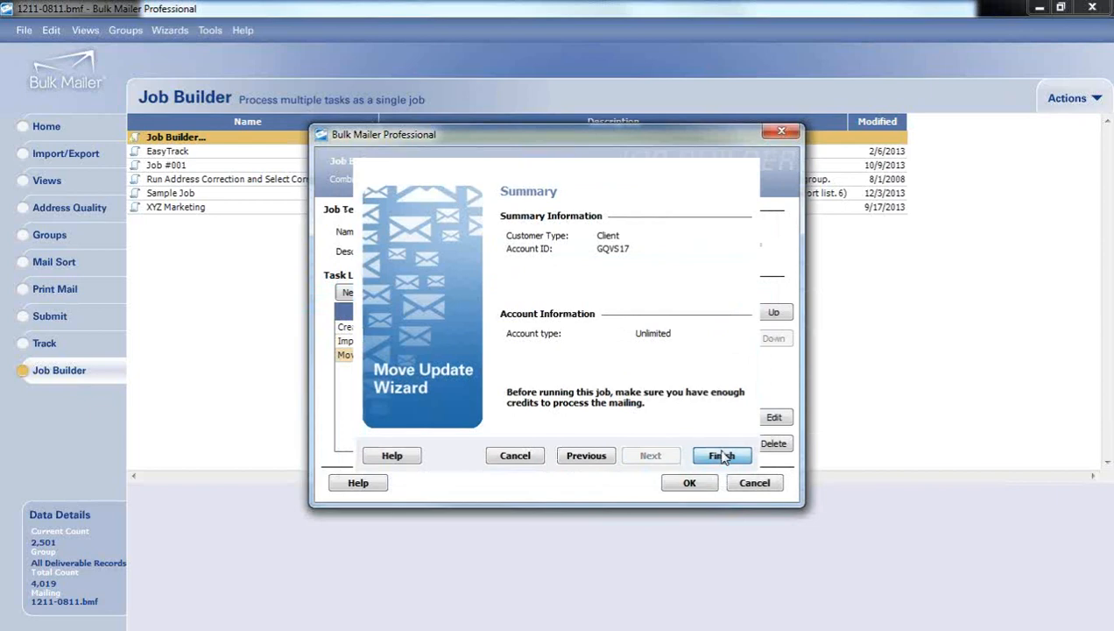
# - Add a task that groups the records with the All Deliverable Records template
pyautogui.click(384, 293)
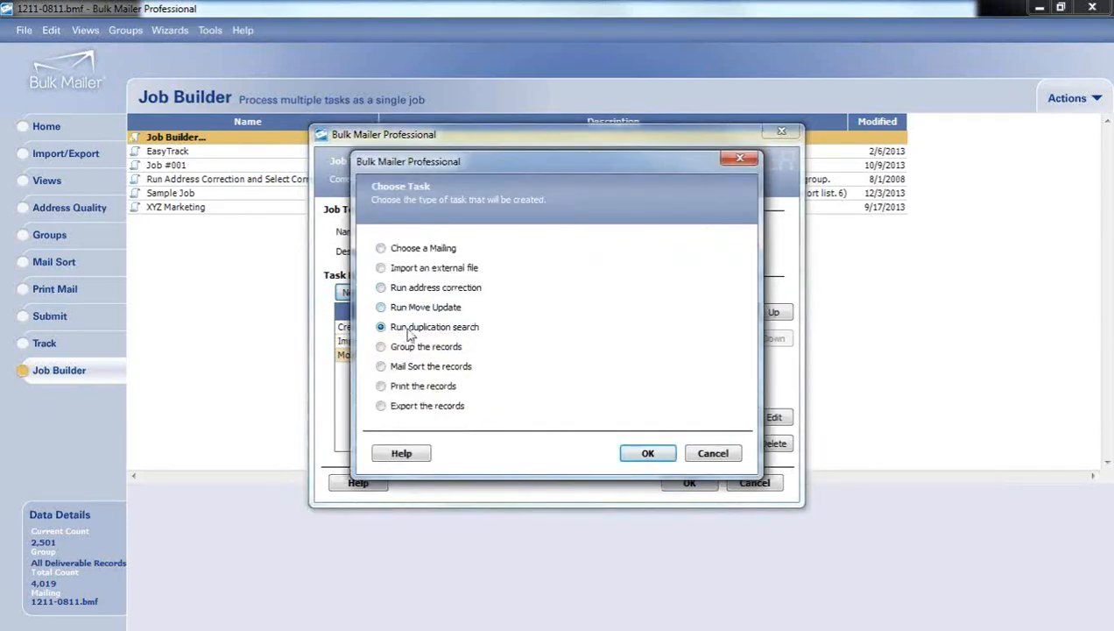
pyautogui.click(405, 348)
pyautogui.click(649, 459)
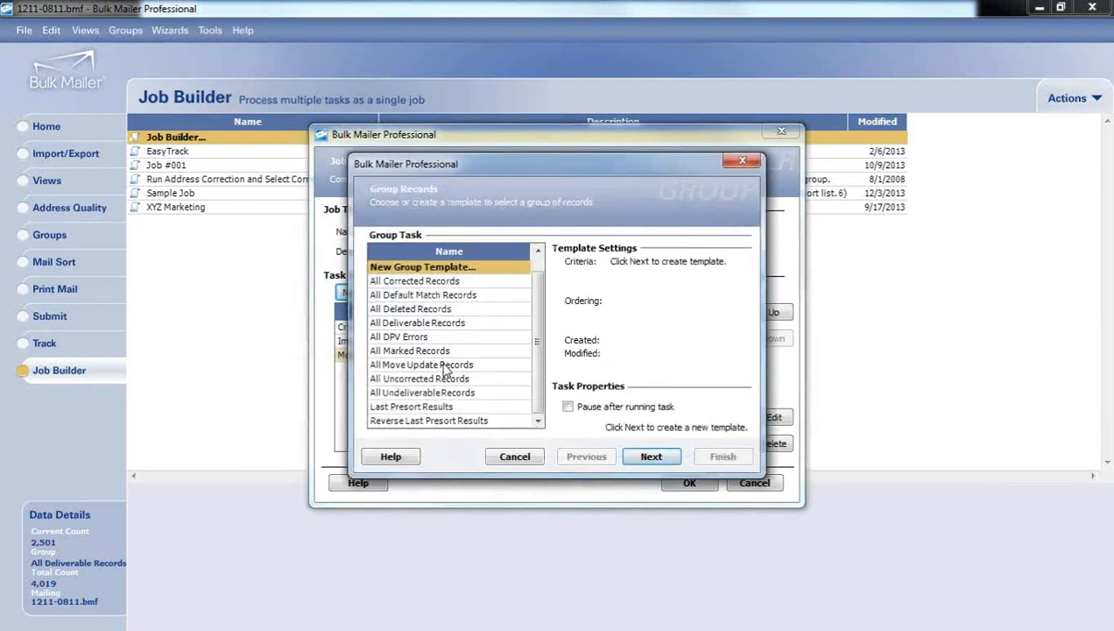
pyautogui.click(436, 324)
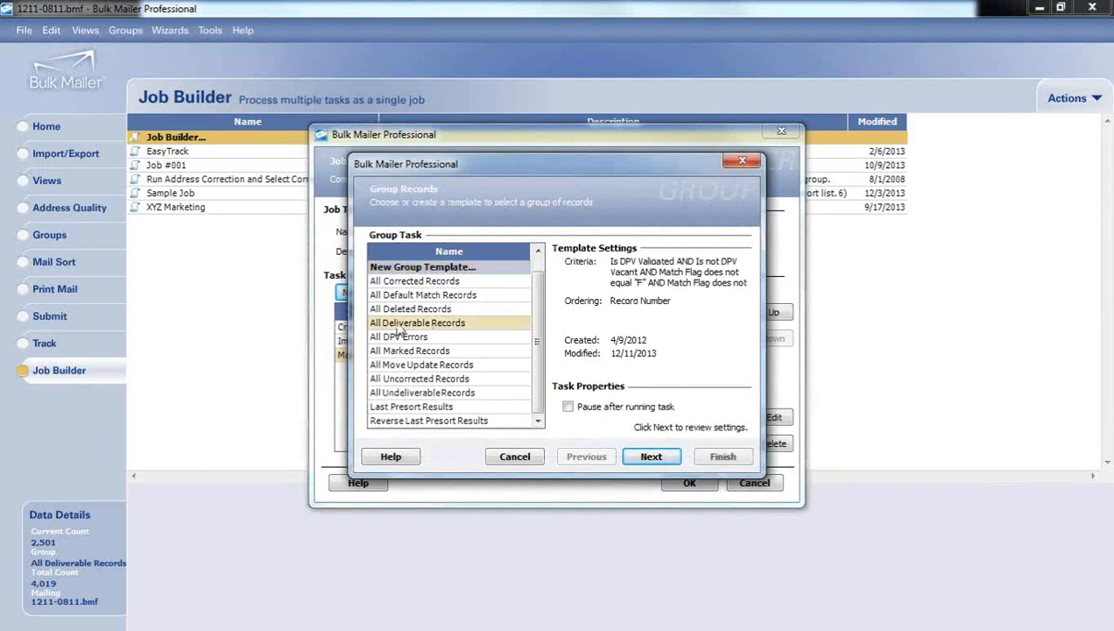
pyautogui.click(722, 456)
# - Start a Mail Sort task from the Demo template, sending reports and tray labels to print preview without pausing between them
pyautogui.click(382, 296)
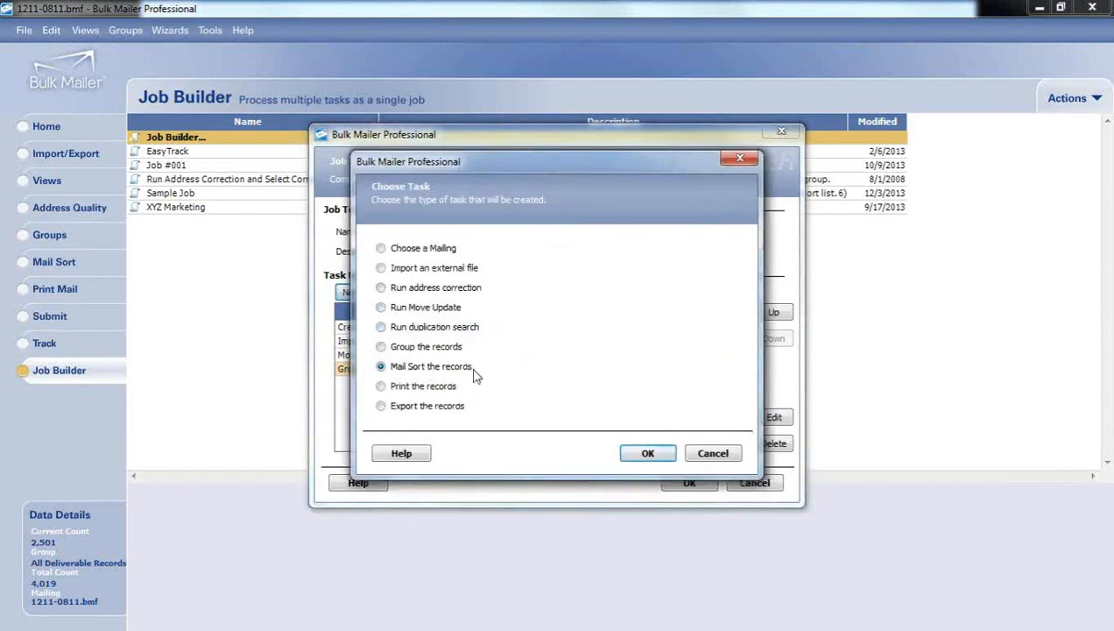
pyautogui.click(648, 454)
pyautogui.click(427, 289)
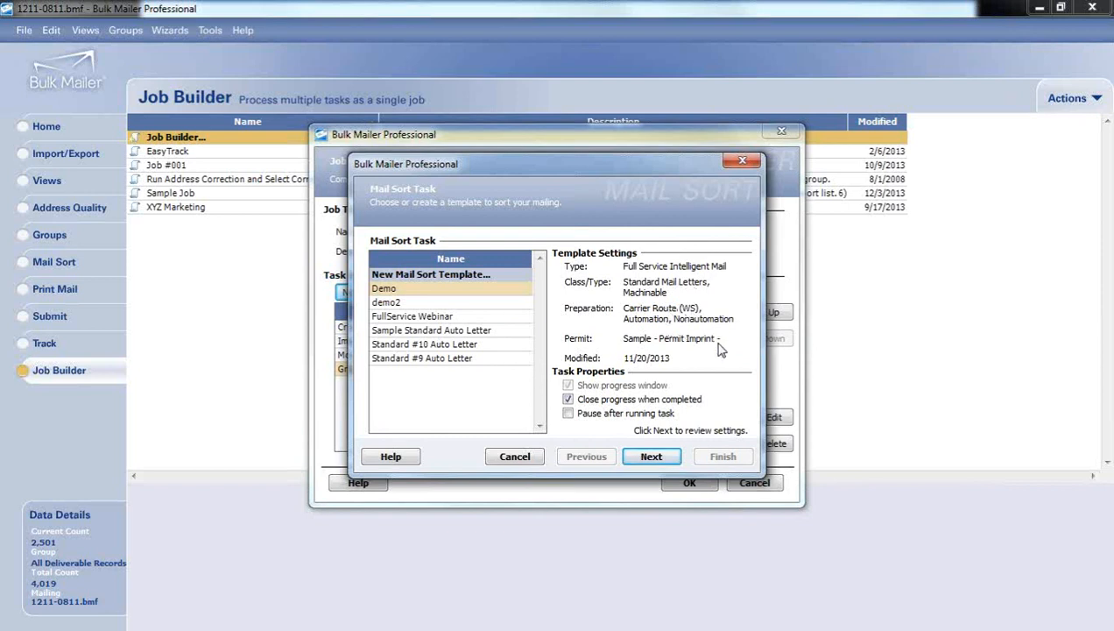
pyautogui.click(651, 456)
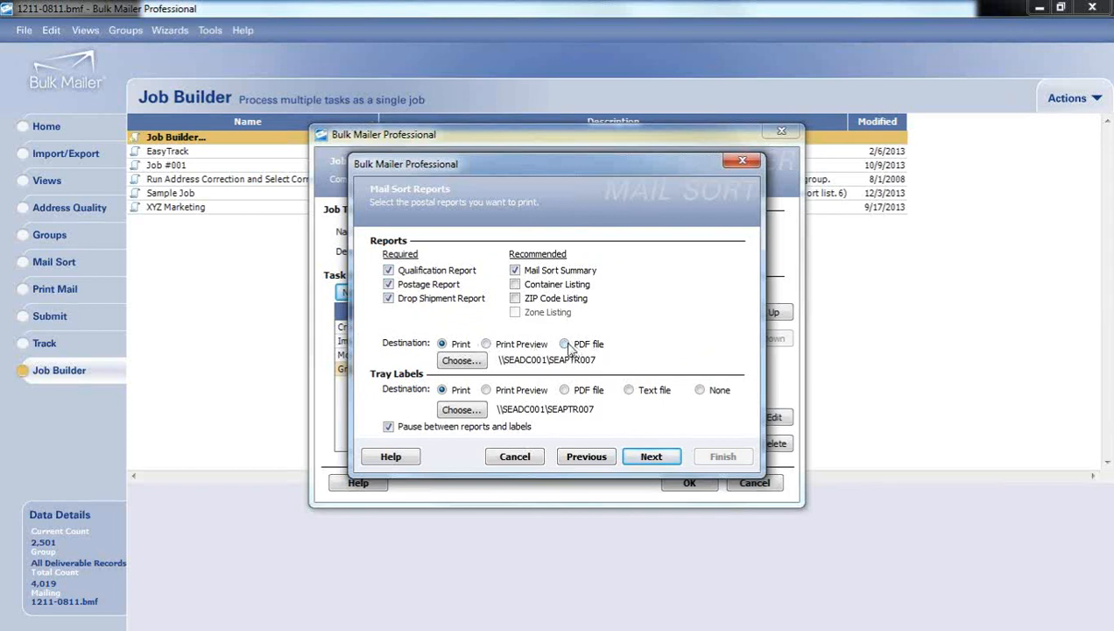
pyautogui.click(485, 343)
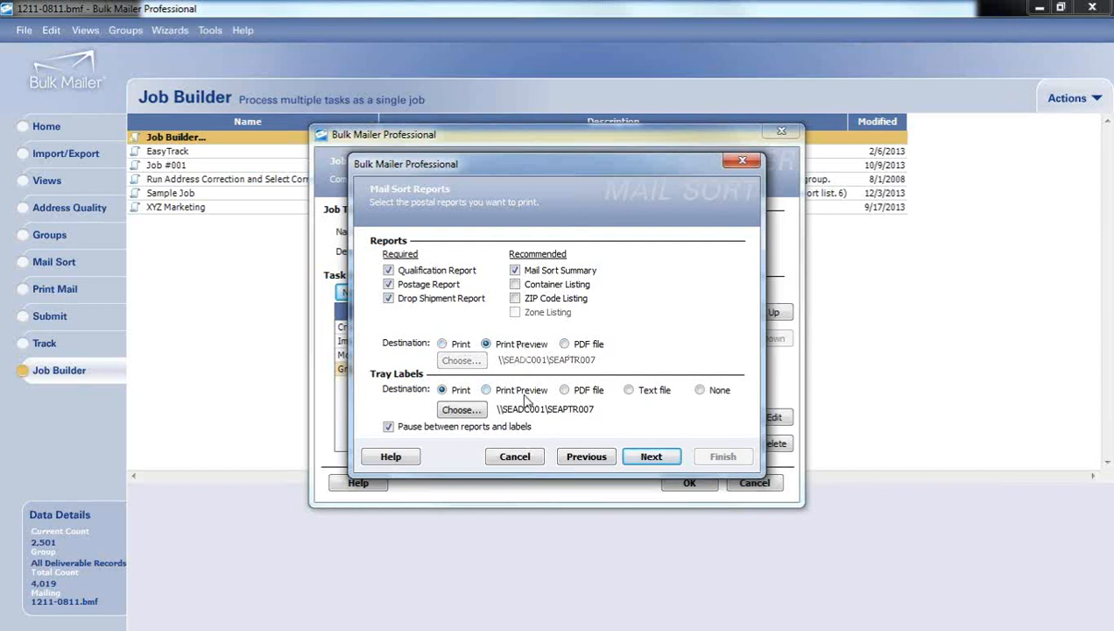
pyautogui.click(487, 390)
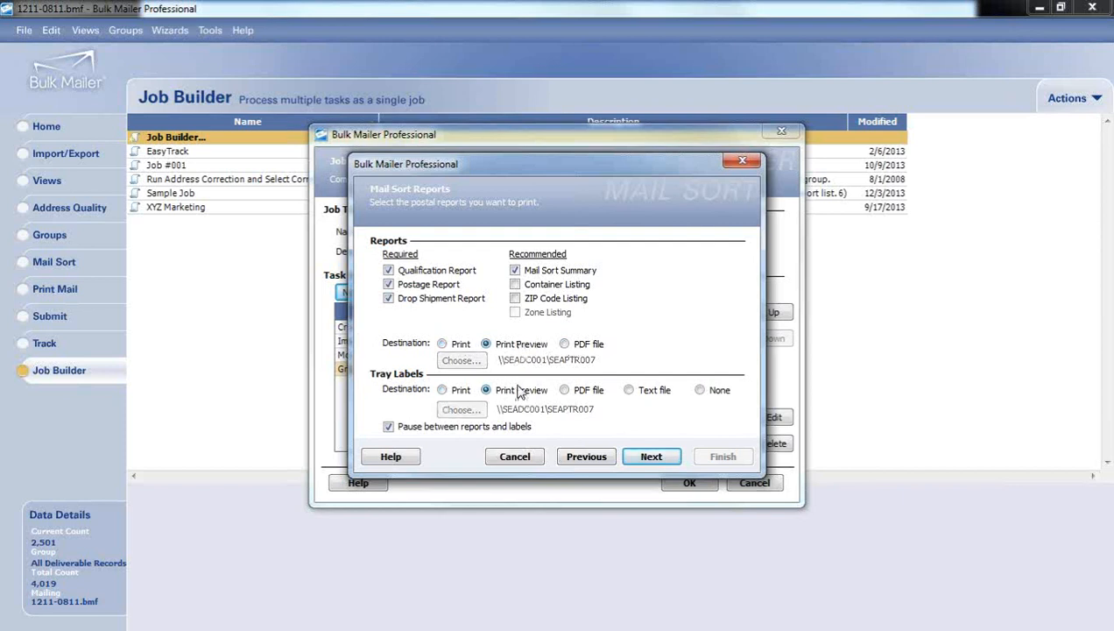
pyautogui.click(498, 425)
pyautogui.click(640, 459)
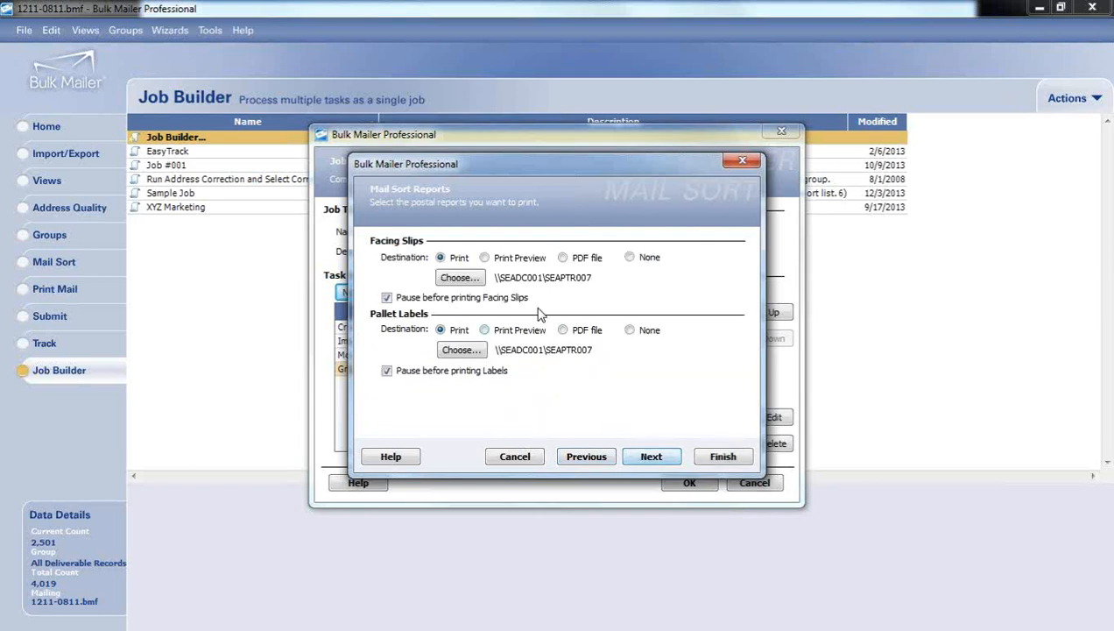
# - Set the facing slips and pallet labels destinations to None and leave the Mail.dat electronic report off
pyautogui.click(631, 261)
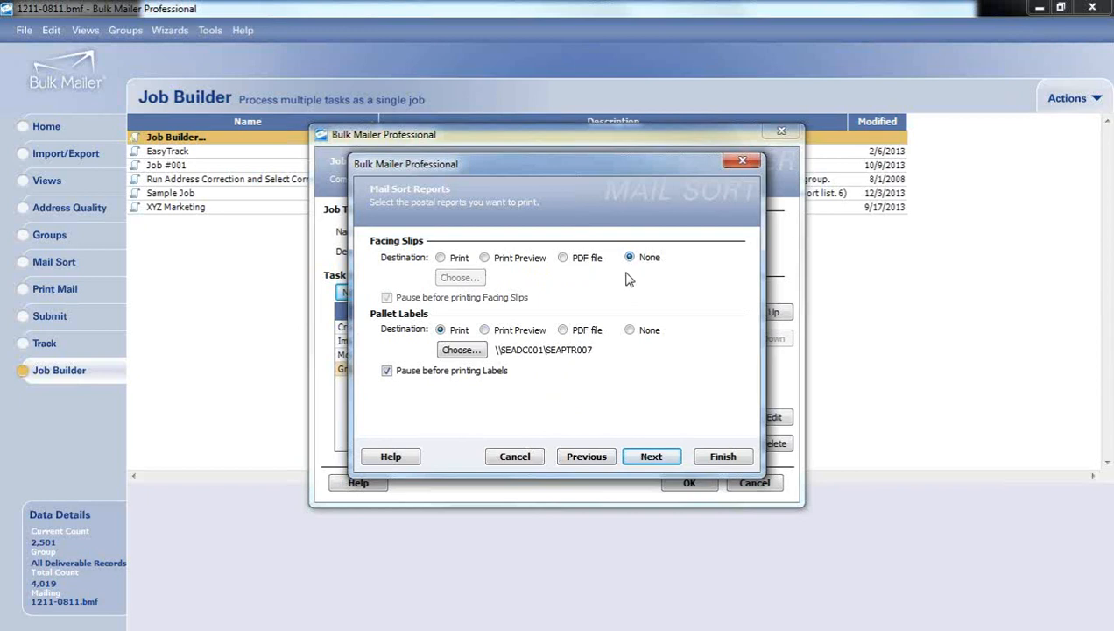
pyautogui.click(631, 333)
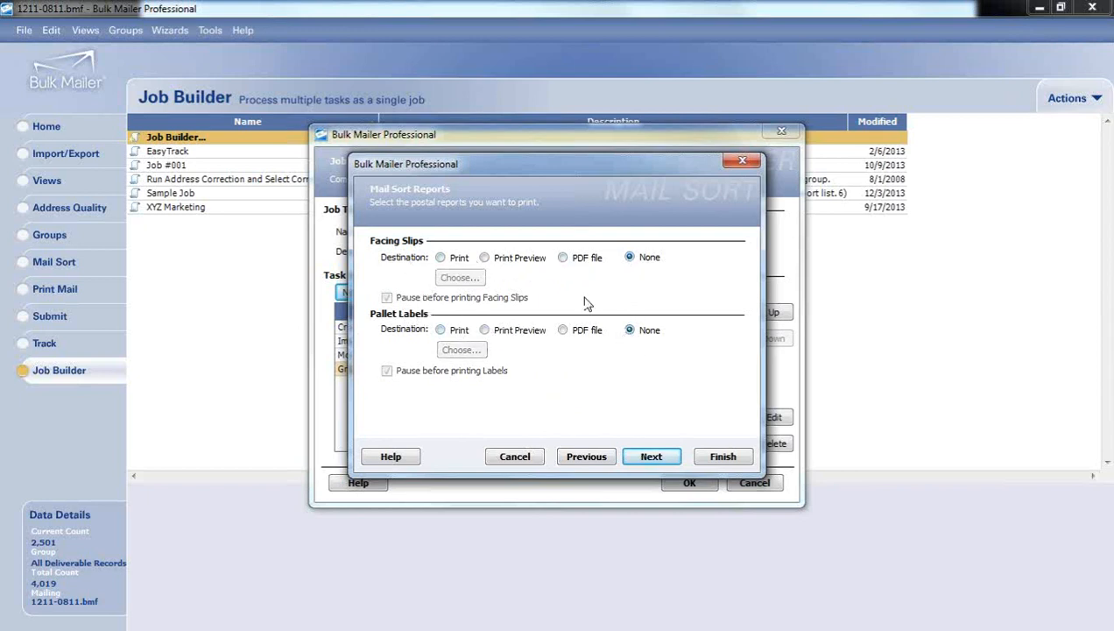
pyautogui.click(644, 459)
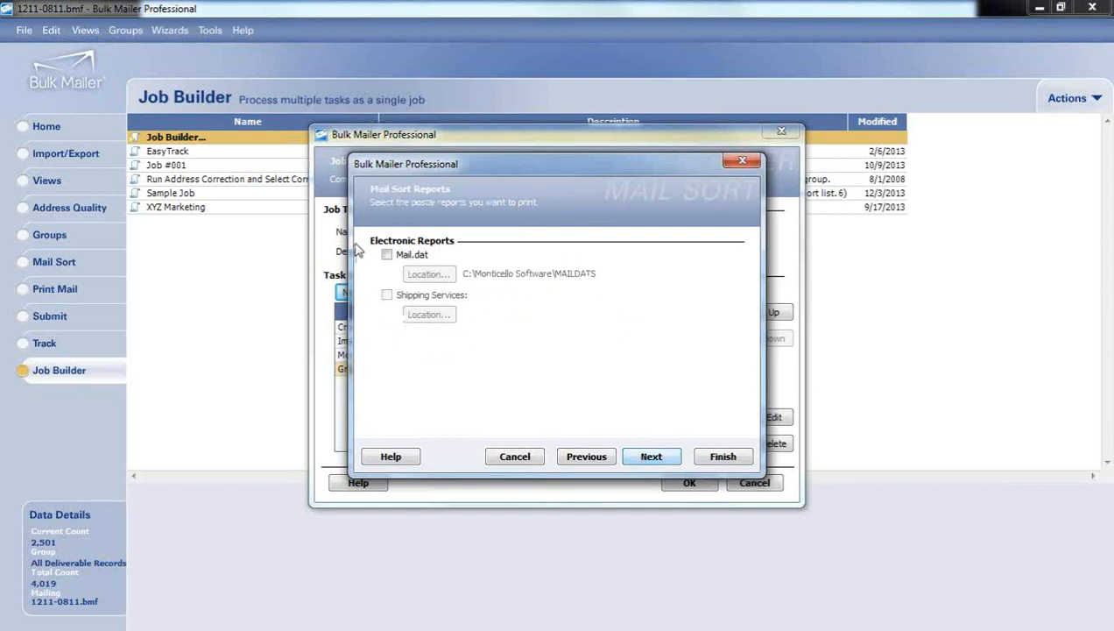
pyautogui.click(387, 255)
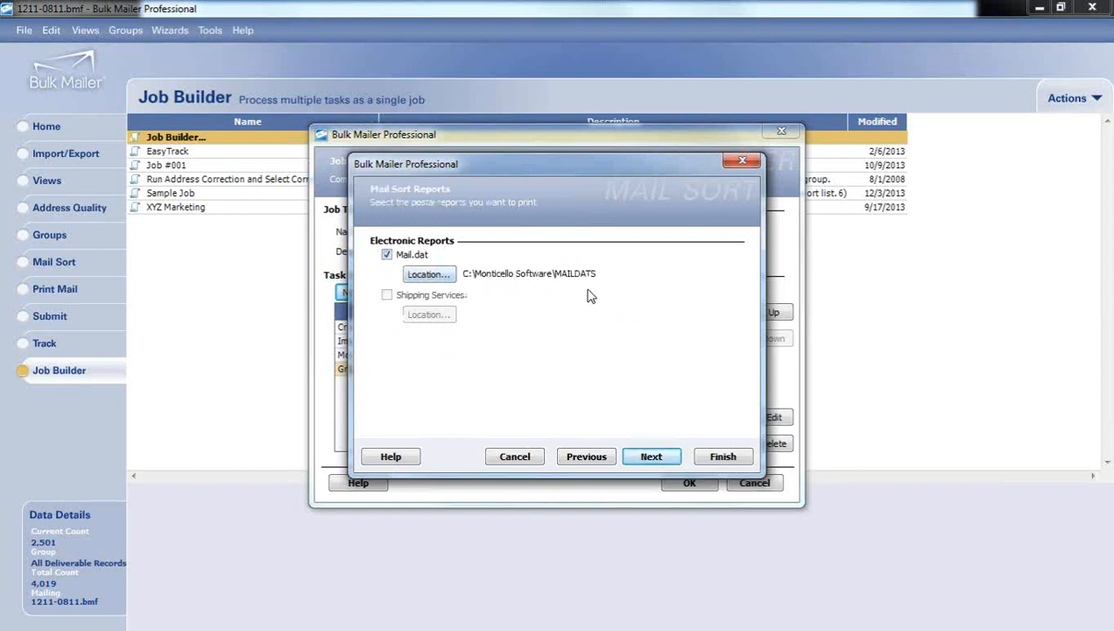
pyautogui.click(387, 255)
pyautogui.click(645, 454)
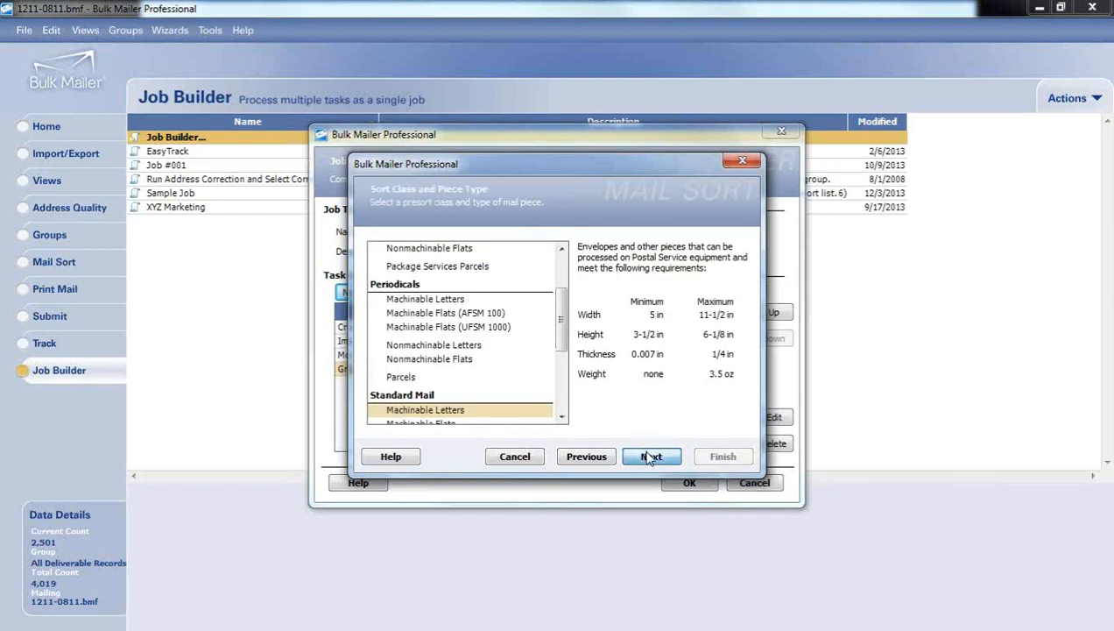
# - Keep the Demo template's saved piece, permit, sorting, Intelligent Mail, discount and tray label settings and add the Mail Sort task to the job
pyautogui.click(648, 457)
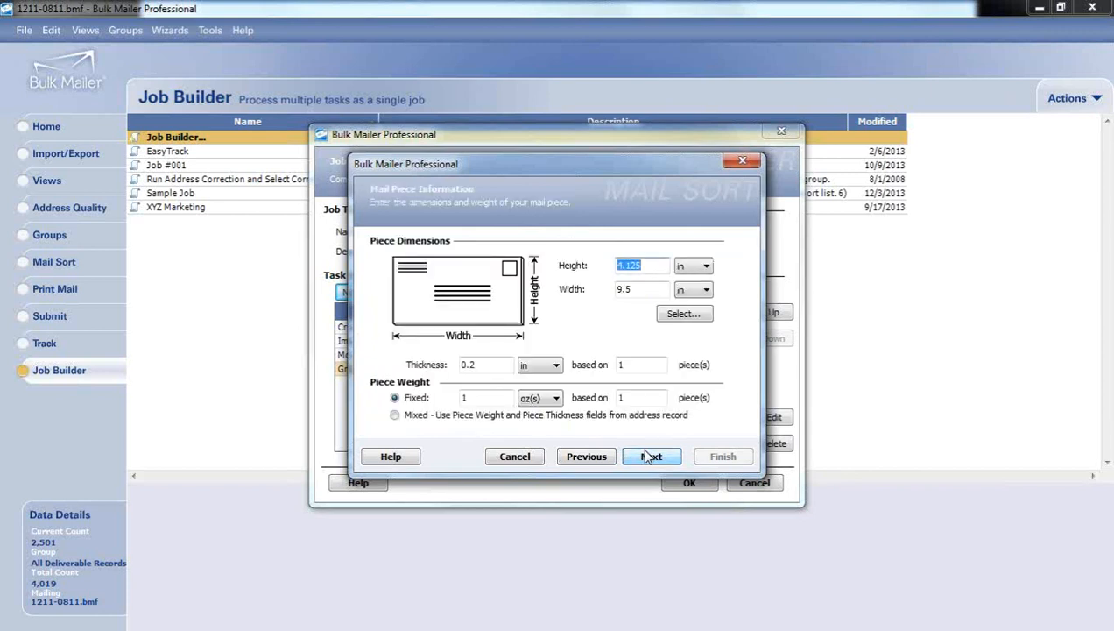
pyautogui.click(647, 456)
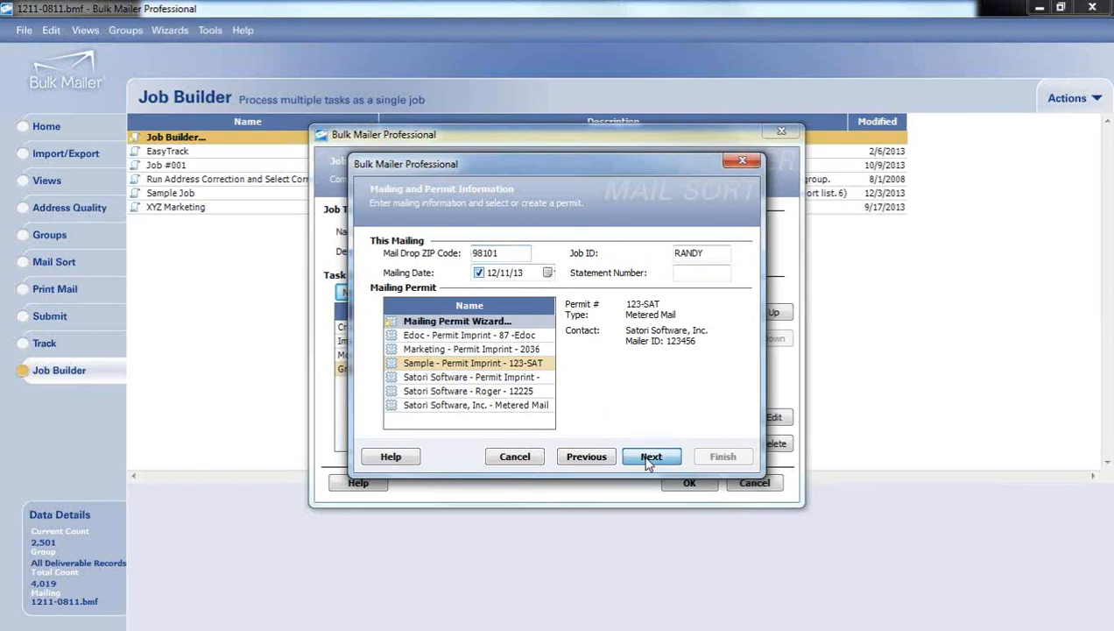
pyautogui.click(648, 459)
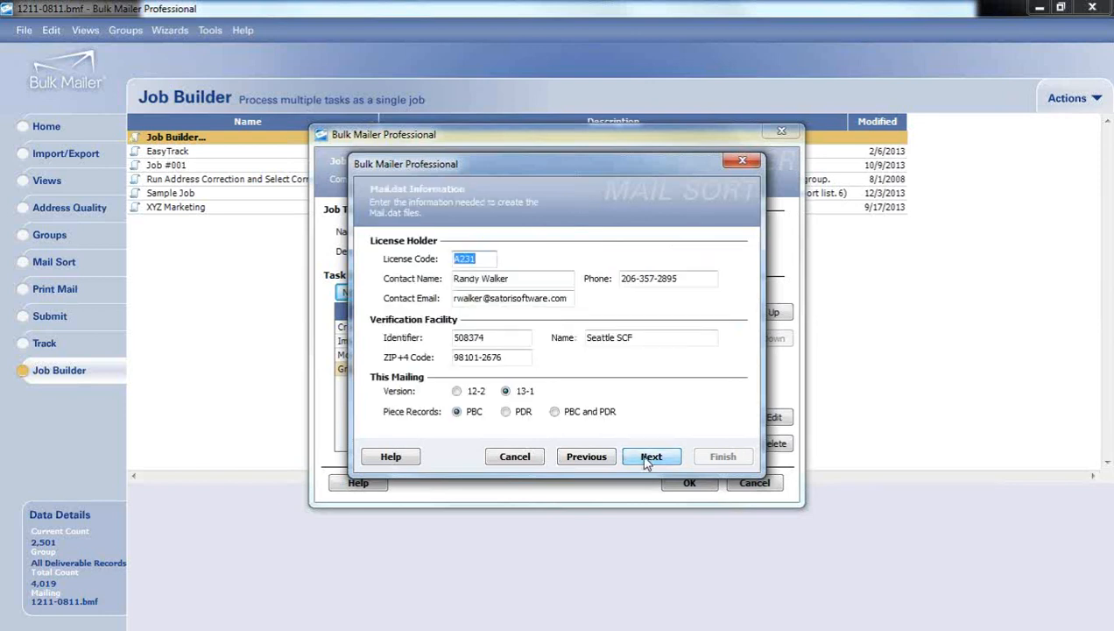
pyautogui.click(650, 457)
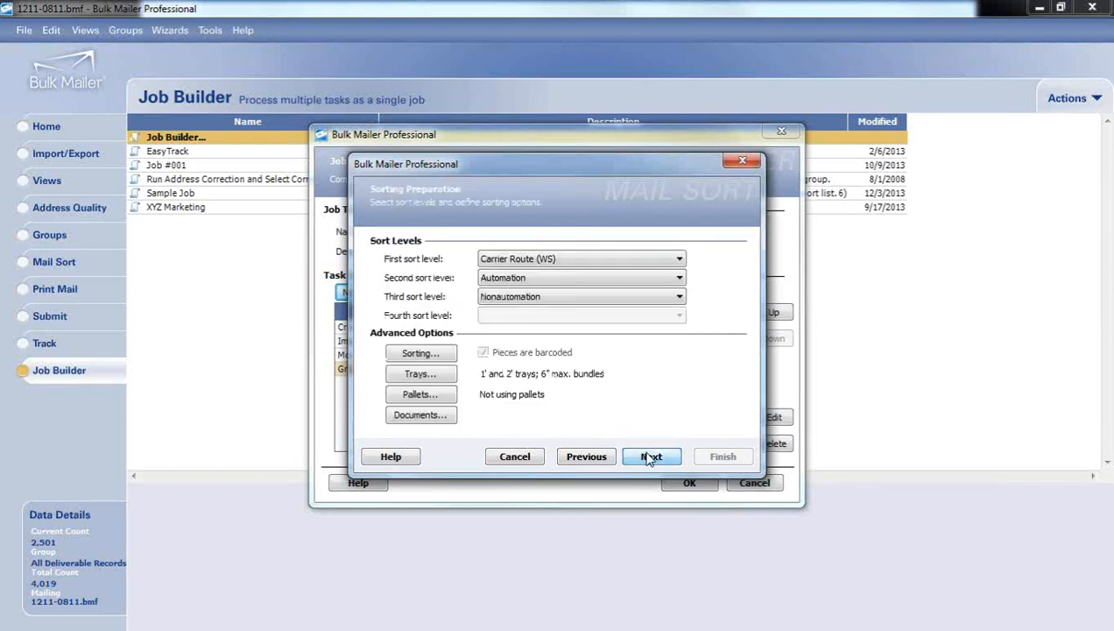
pyautogui.click(649, 457)
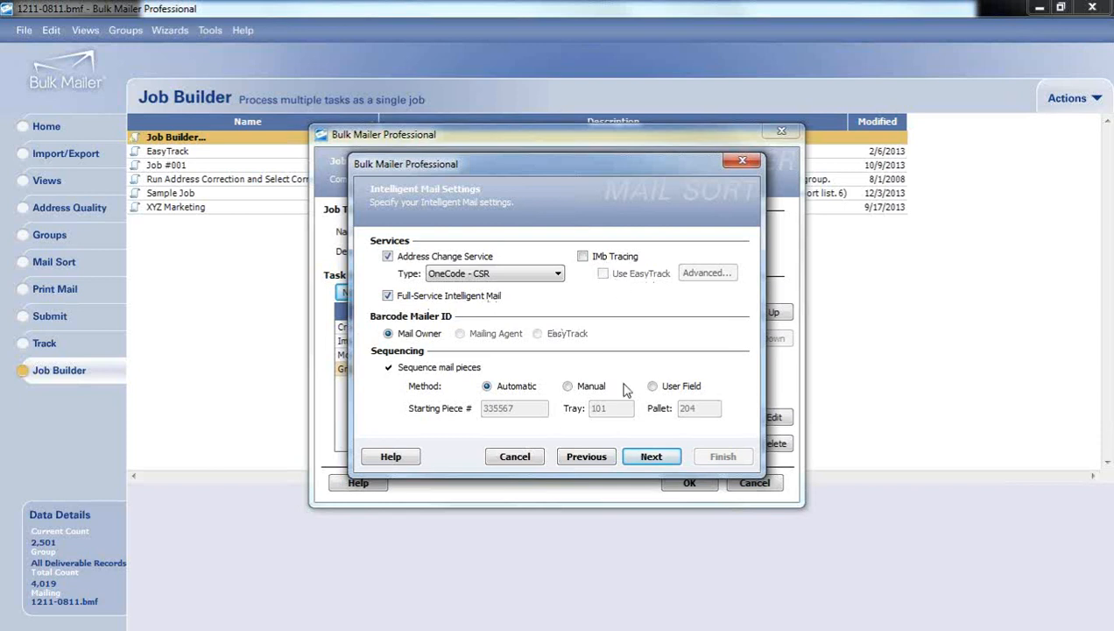
pyautogui.click(649, 459)
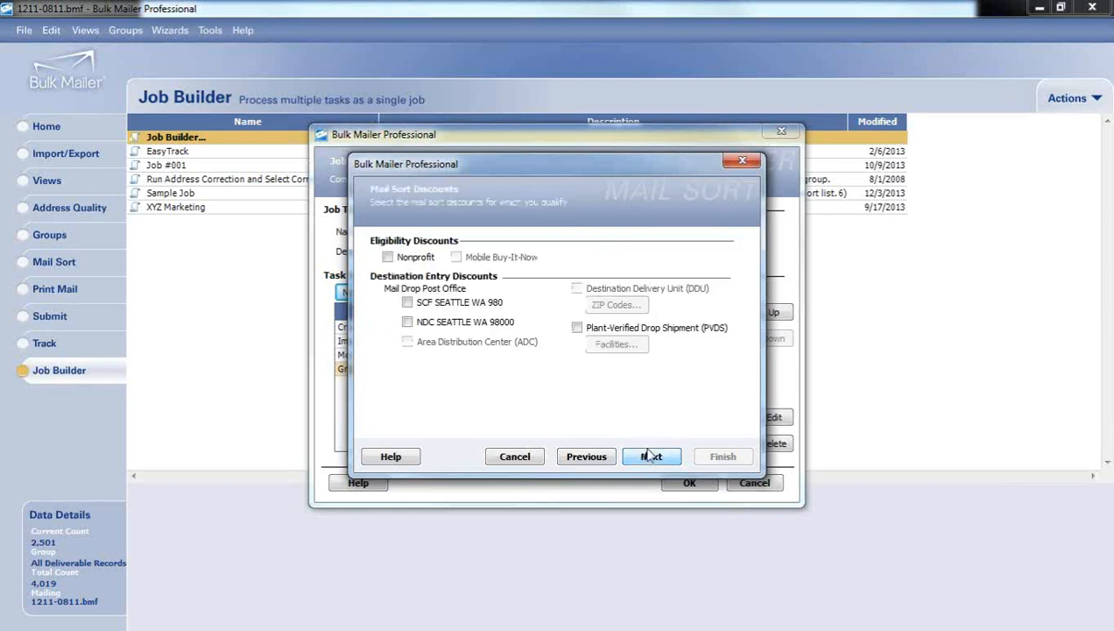
pyautogui.click(649, 459)
pyautogui.click(649, 459)
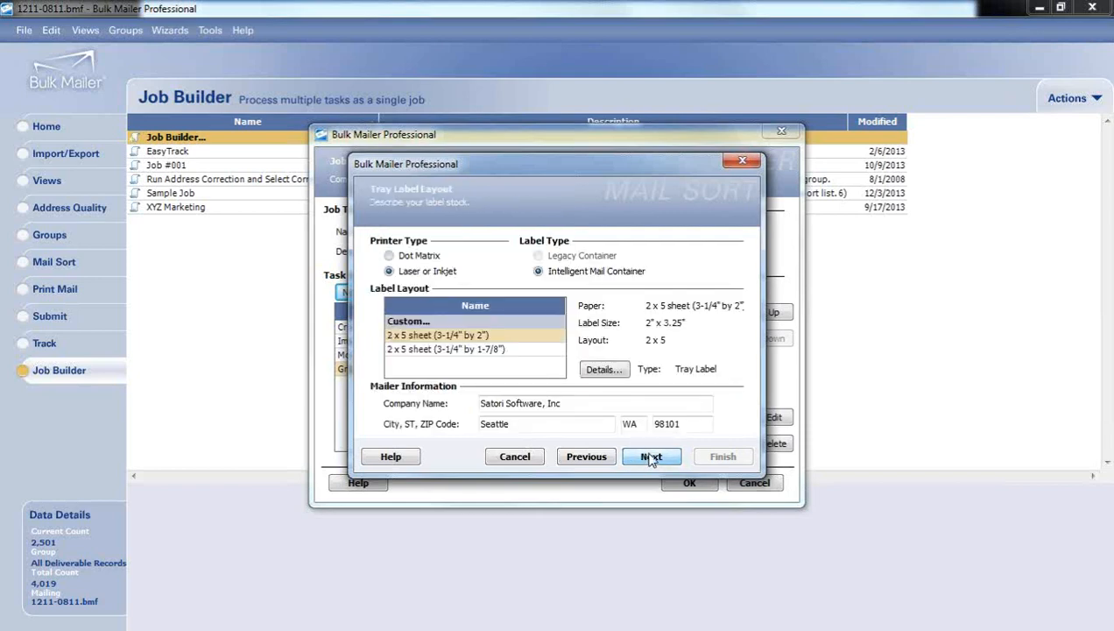
pyautogui.click(651, 459)
pyautogui.click(711, 459)
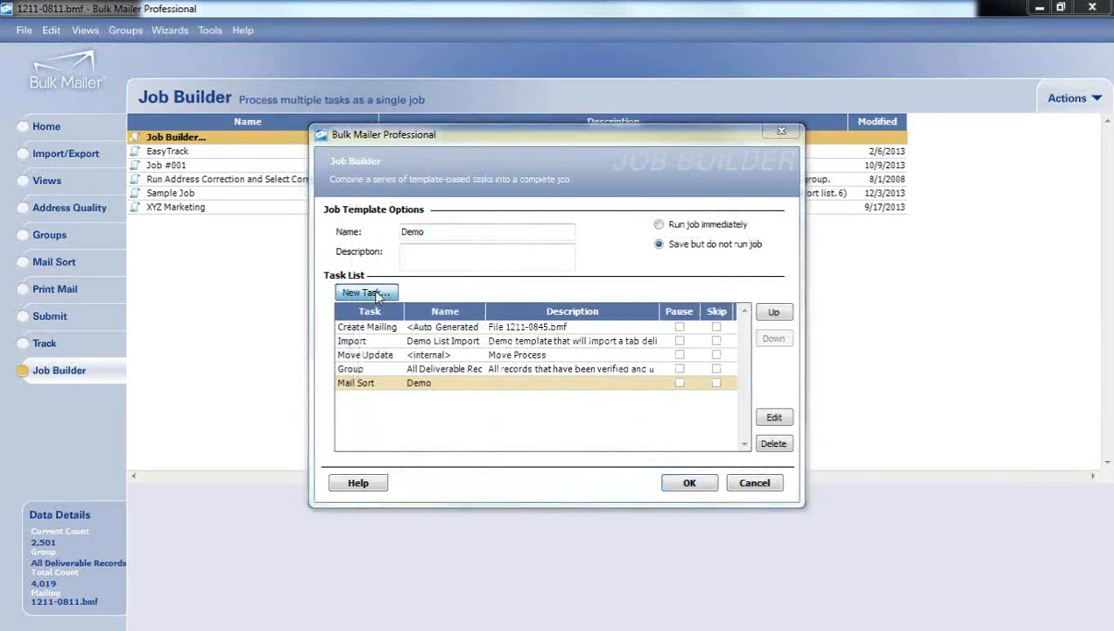
# - Add a print task using the Envelope (#10) w/ return address template with automatic preview, and save the job without running it
pyautogui.click(367, 292)
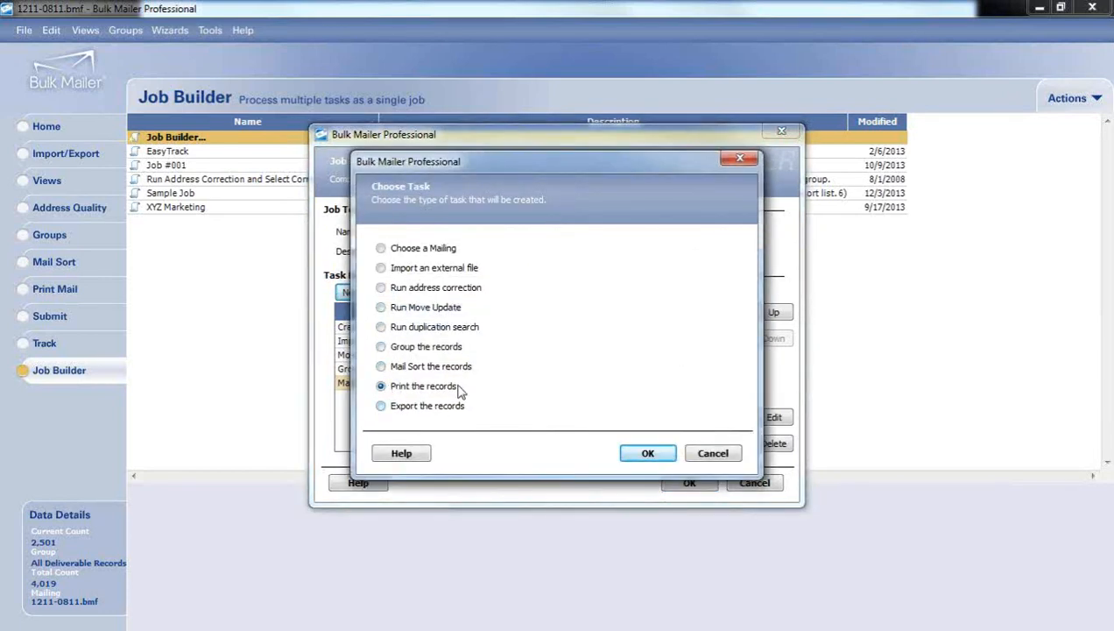
pyautogui.click(648, 453)
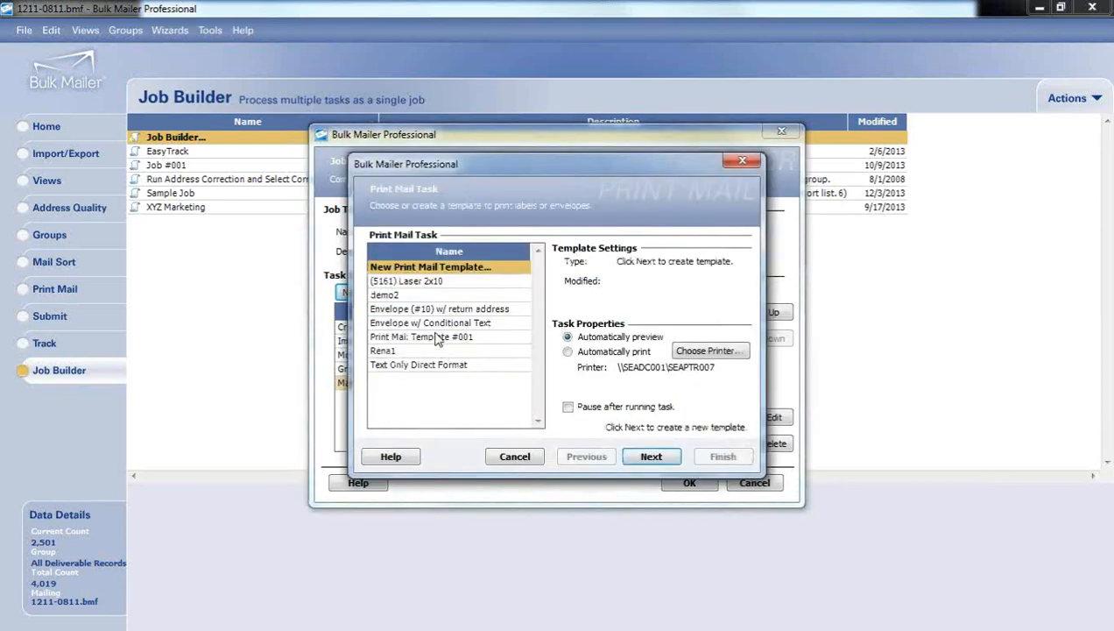
pyautogui.click(434, 311)
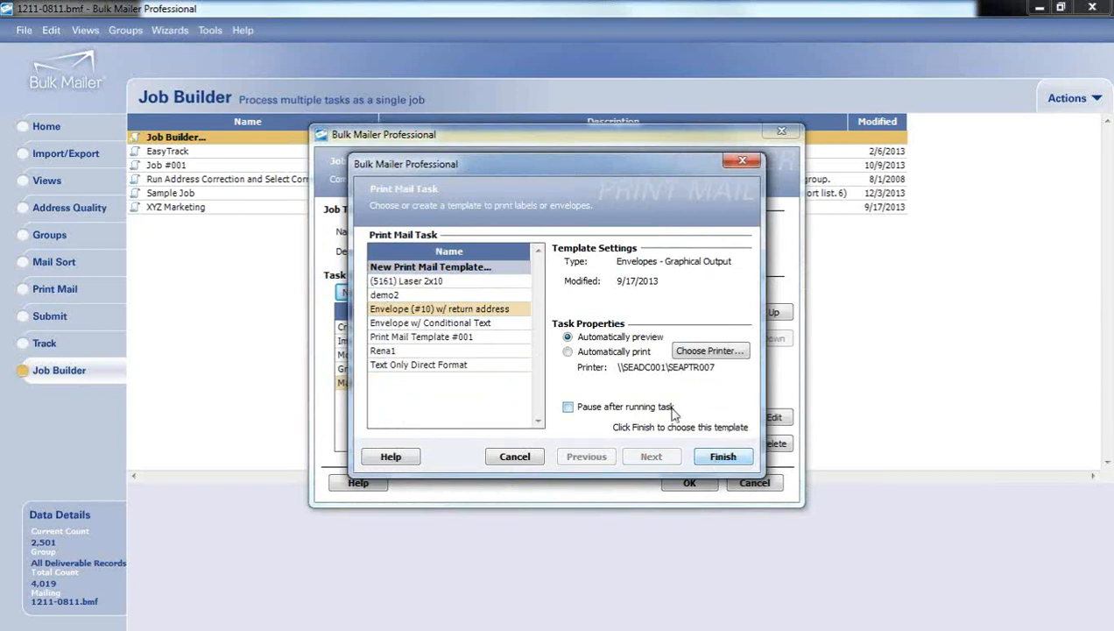
pyautogui.click(720, 459)
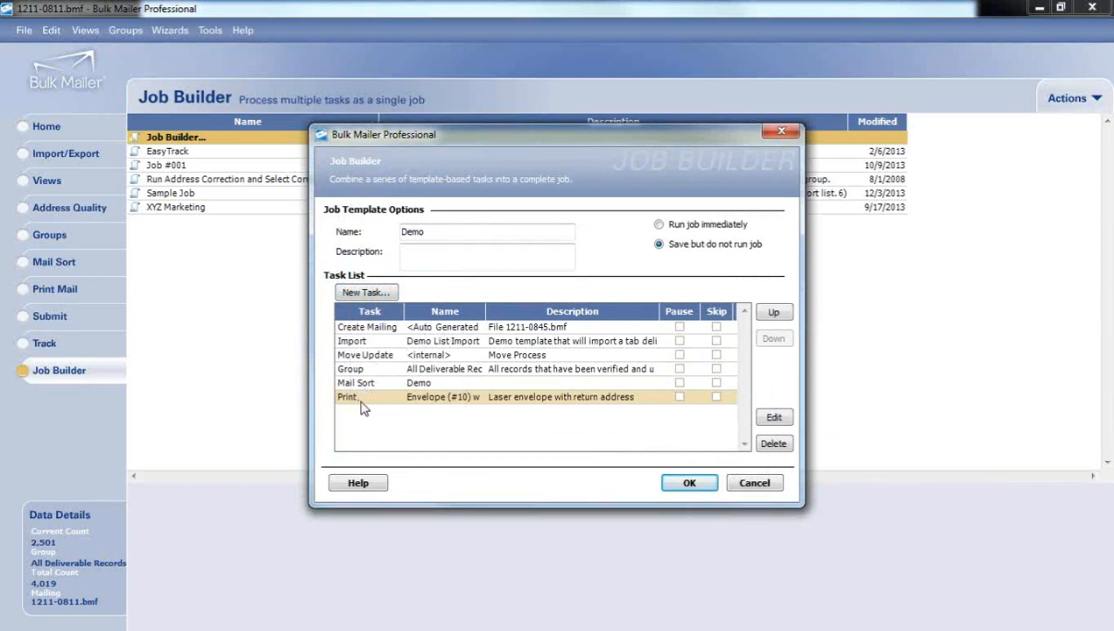
pyautogui.click(697, 488)
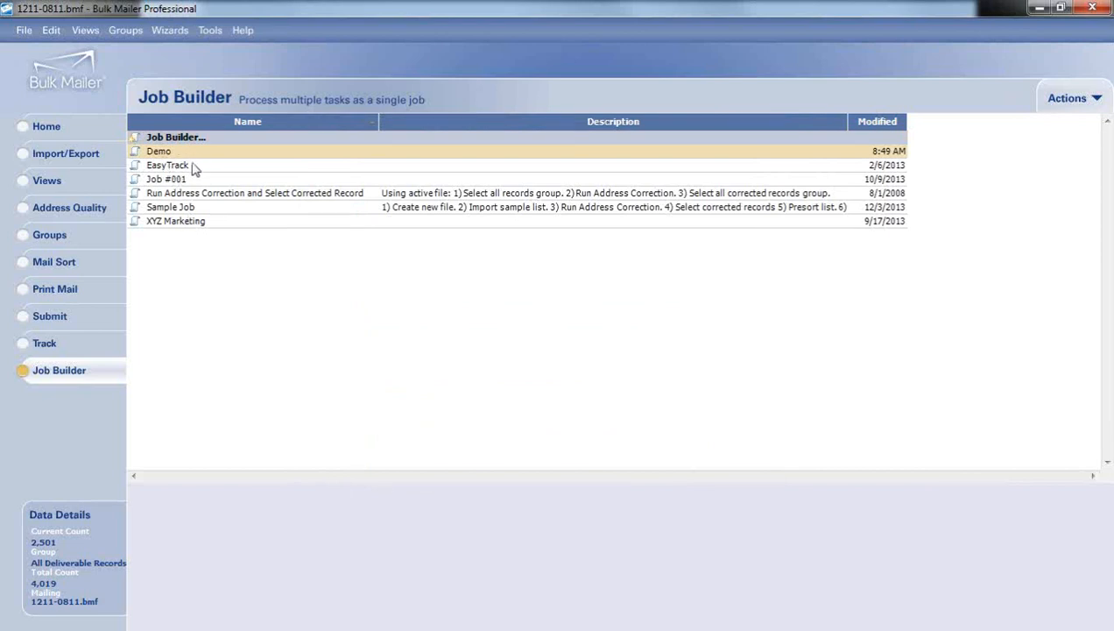
# - Run the Demo job, dismiss the CASS report preview and accept all new addresses from Move Update
pyautogui.rightClick(168, 154)
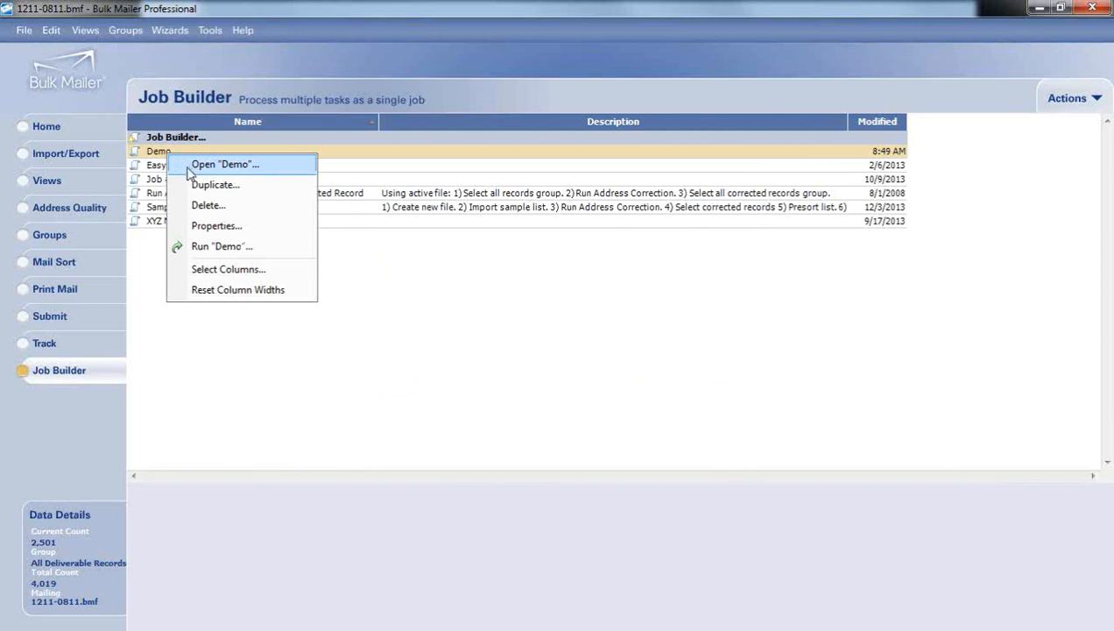
pyautogui.click(211, 250)
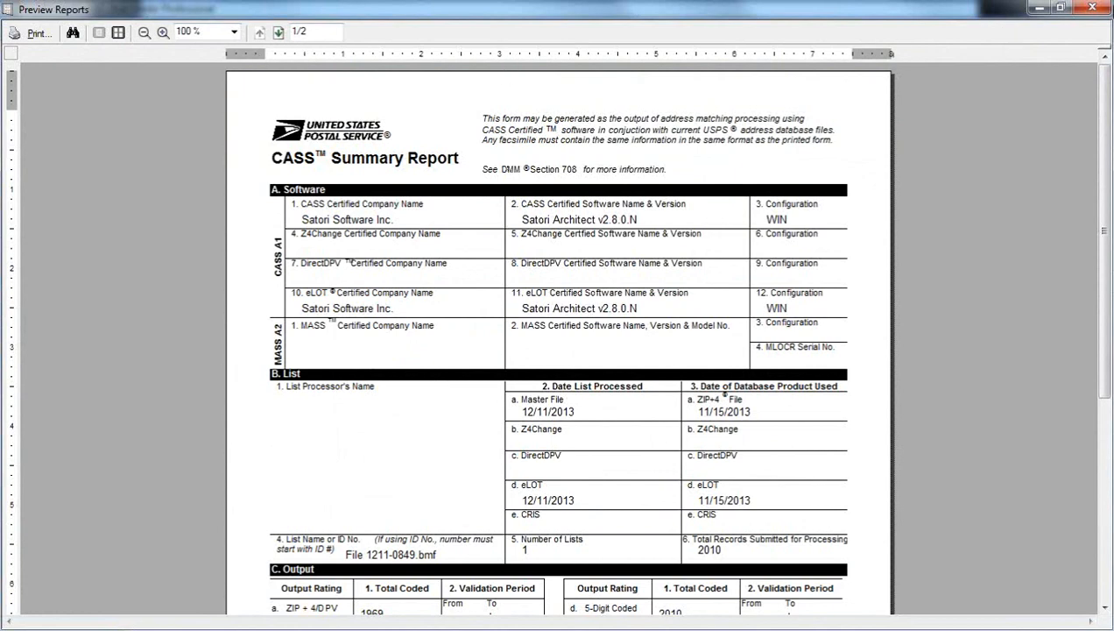
pyautogui.click(1098, 9)
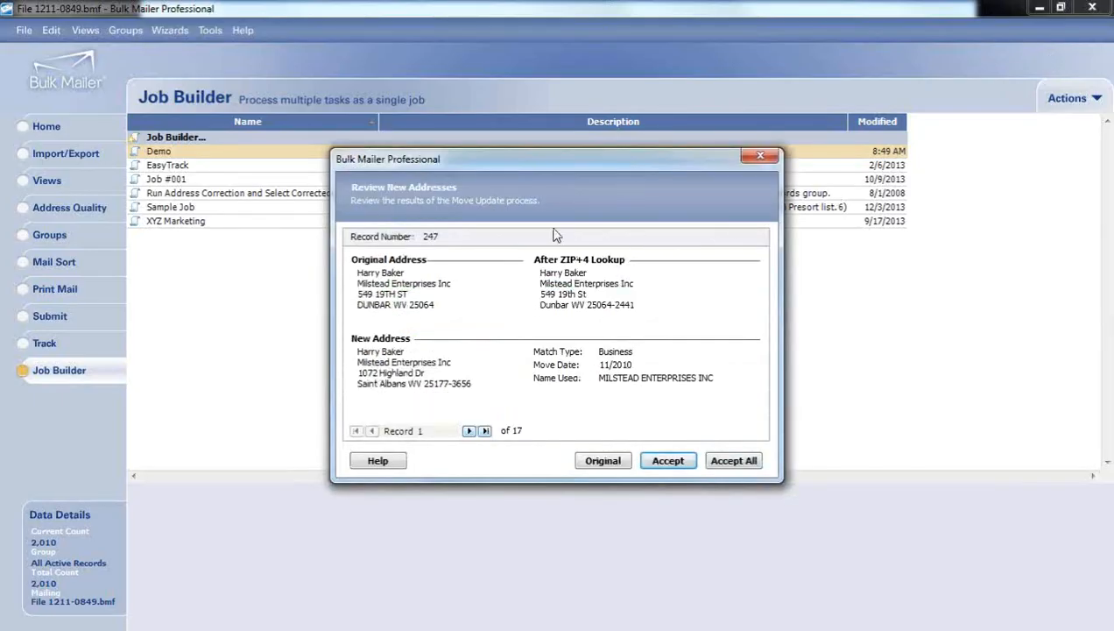
pyautogui.click(714, 467)
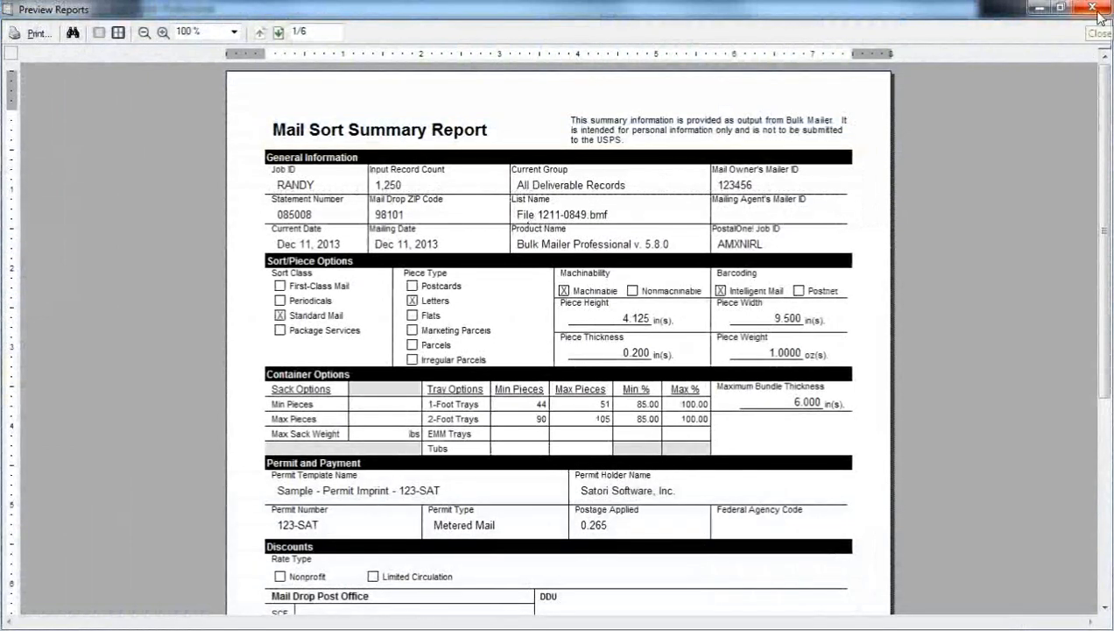
# - Dismiss the mail sort report and envelope previews and close the completed job's status
pyautogui.click(1098, 12)
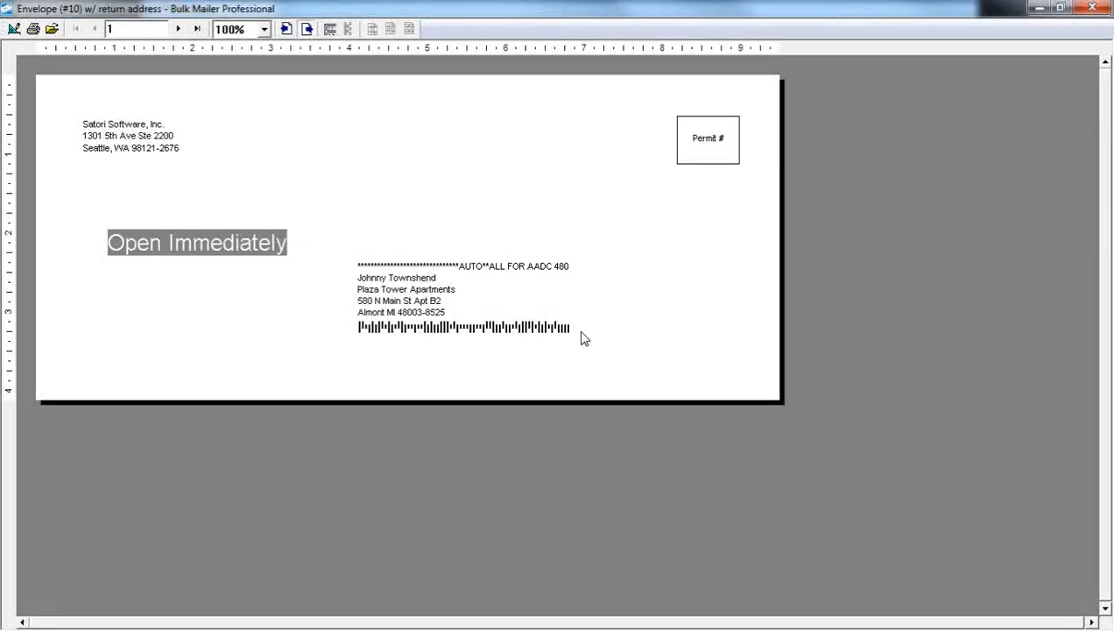
pyautogui.click(1093, 8)
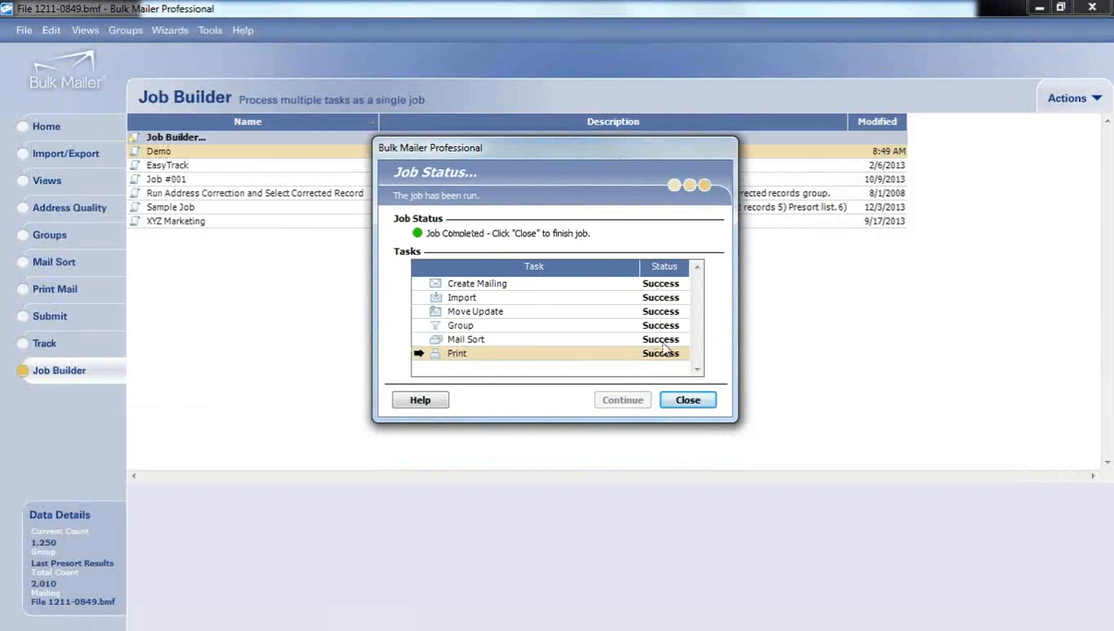
pyautogui.click(677, 403)
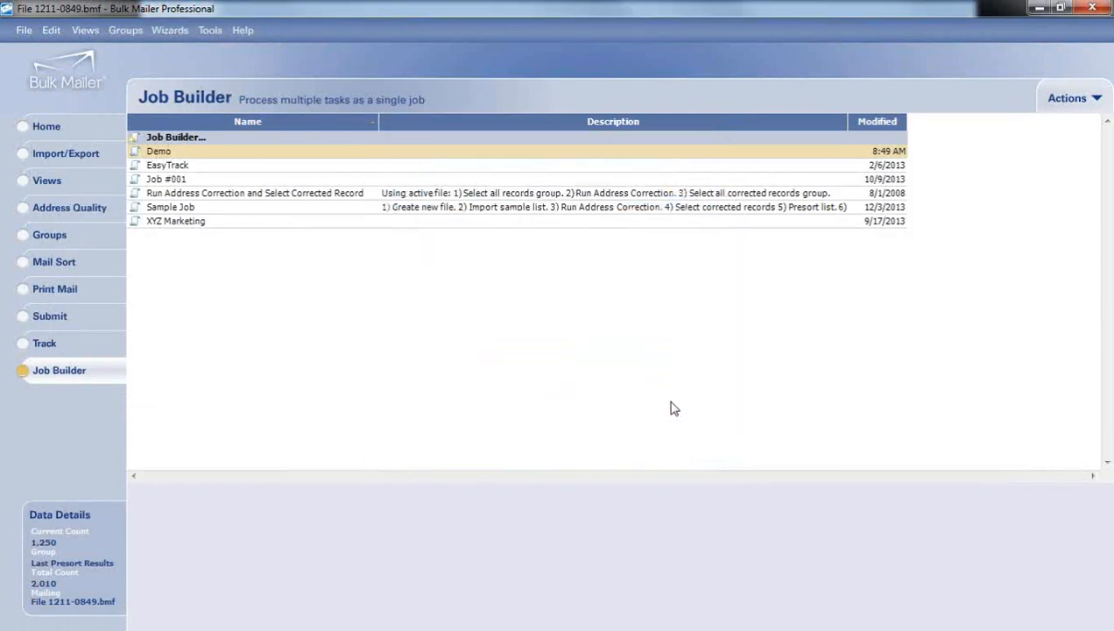